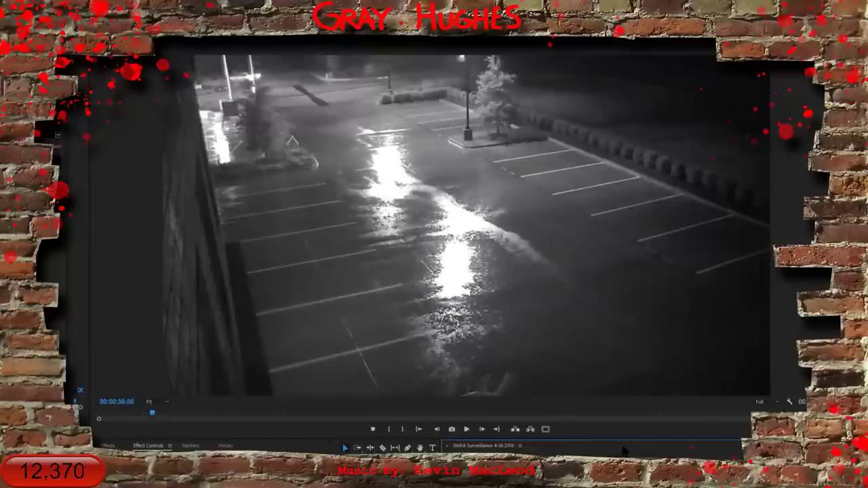
Switch from the surveillance footage to Google Earth and delete the existing Untitled Path from the saved places
mouse_move(610, 450)
left_mouse_down()
mouse_move(626, 450)
mouse_move(617, 449)
left_mouse_up()
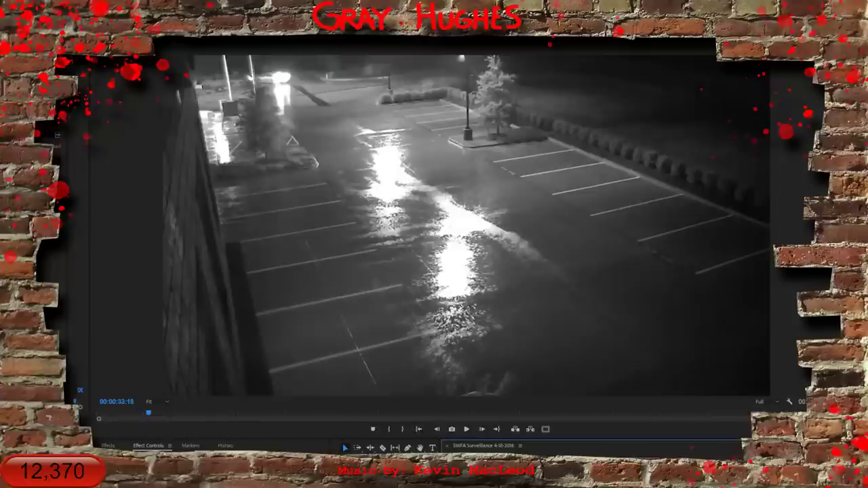
mouse_move(303, 472)
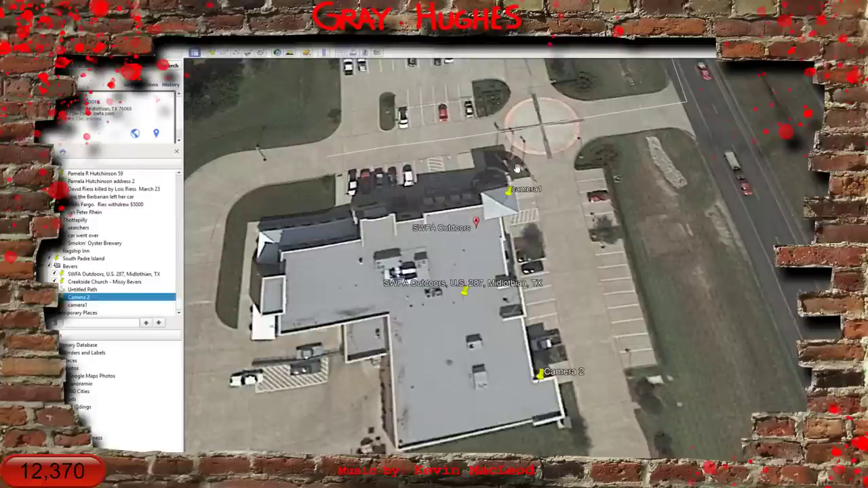
scroll(461, 268, "up", 3)
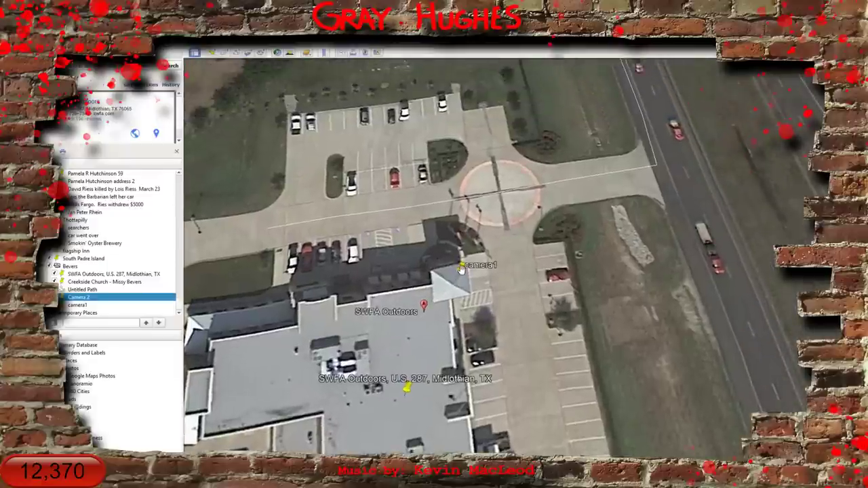
left_click(78, 291)
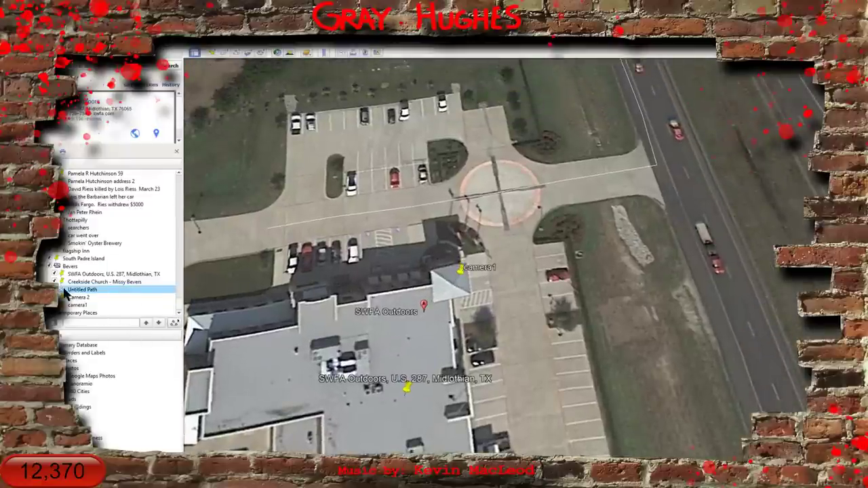
right_click(66, 293)
left_click(85, 327)
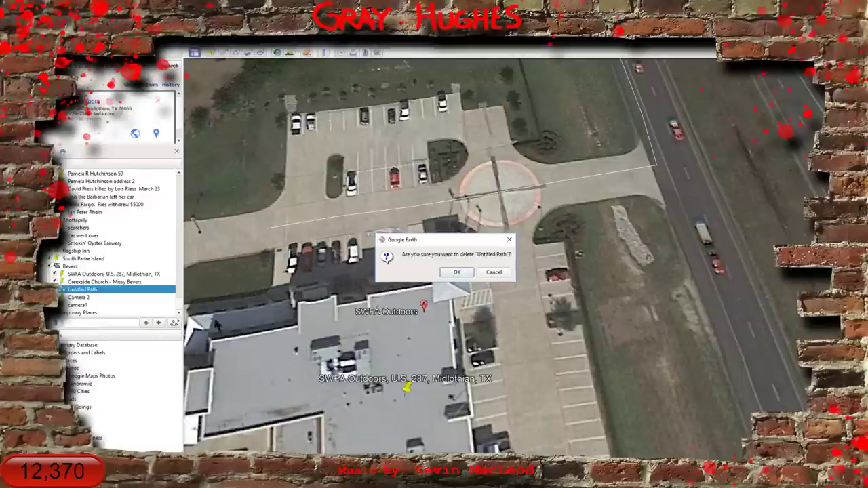
left_click(456, 272)
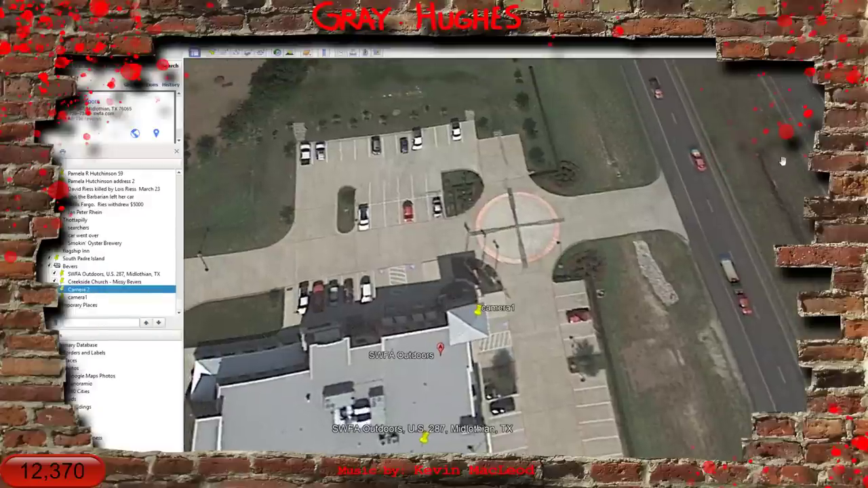
Draw a new path from the highway through the SWFA Outdoors entrance and traffic circle into the parking lot, keeping the default name
left_click(235, 54)
left_click_drag(713, 64, 121, 83)
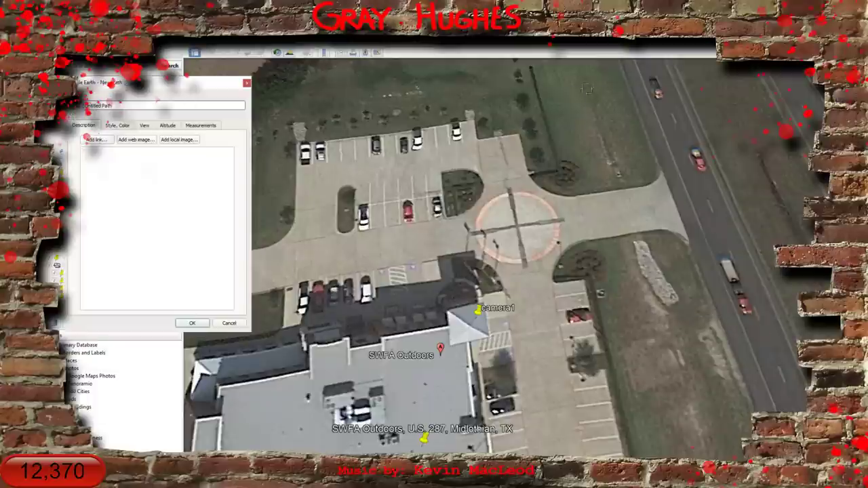
left_click(650, 96)
left_click(670, 190)
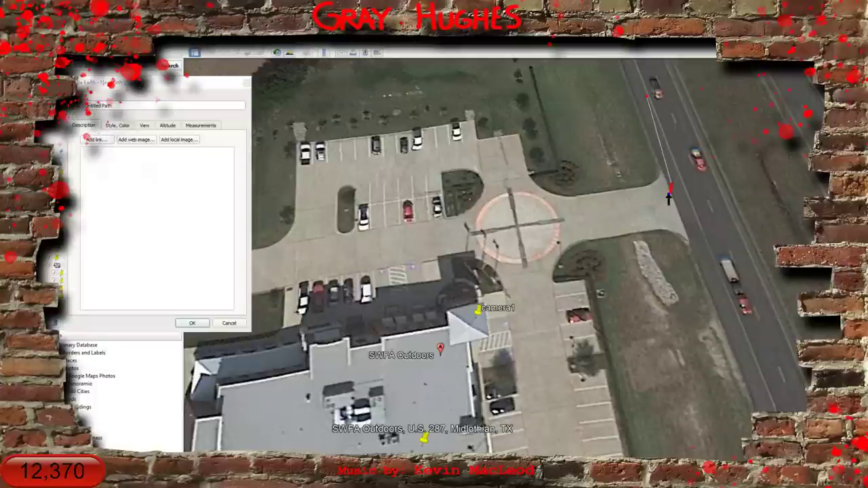
mouse_move(640, 201)
left_mouse_down()
mouse_move(530, 205)
mouse_move(484, 163)
mouse_move(455, 158)
mouse_move(319, 180)
left_mouse_up()
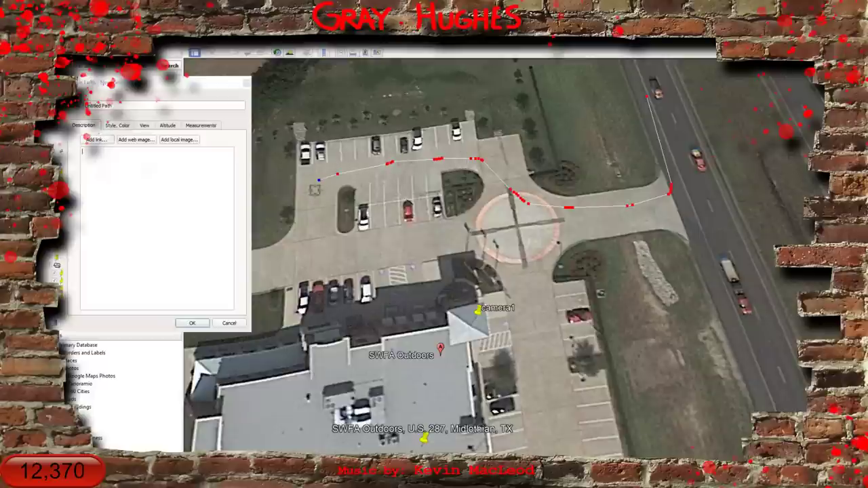
left_click(193, 324)
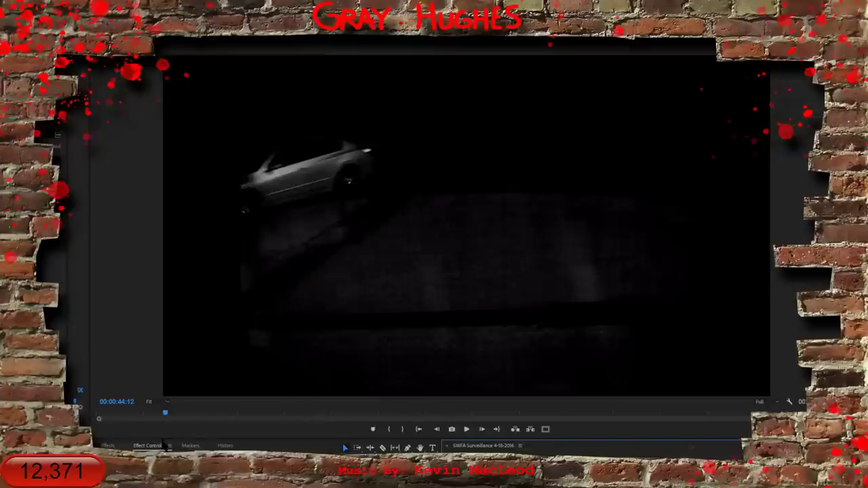
Switch to Premiere Pro, apply the Brightness & Contrast effect to the SWFA surveillance clip and bring up its settings
left_click_drag(164, 440, 164, 311)
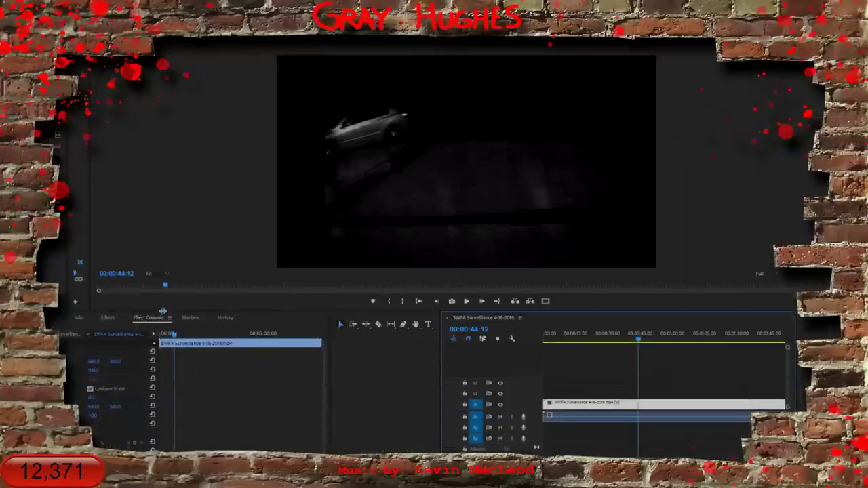
left_click(109, 319)
left_click(151, 318)
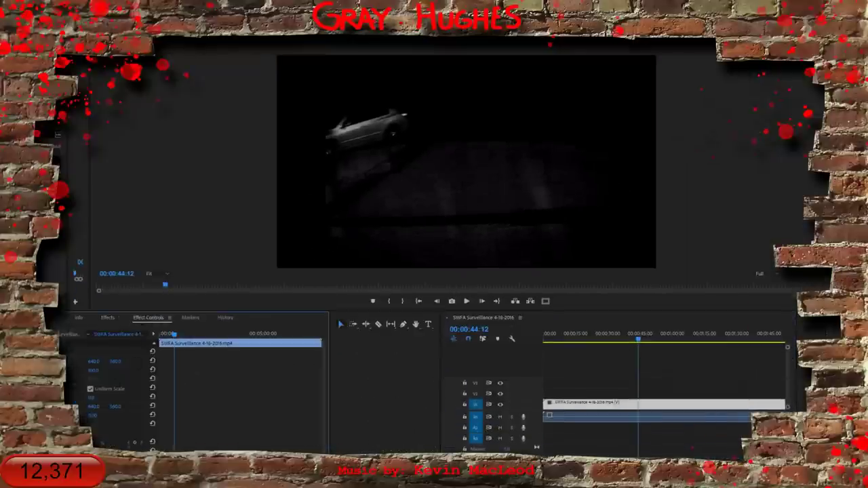
left_click(106, 318)
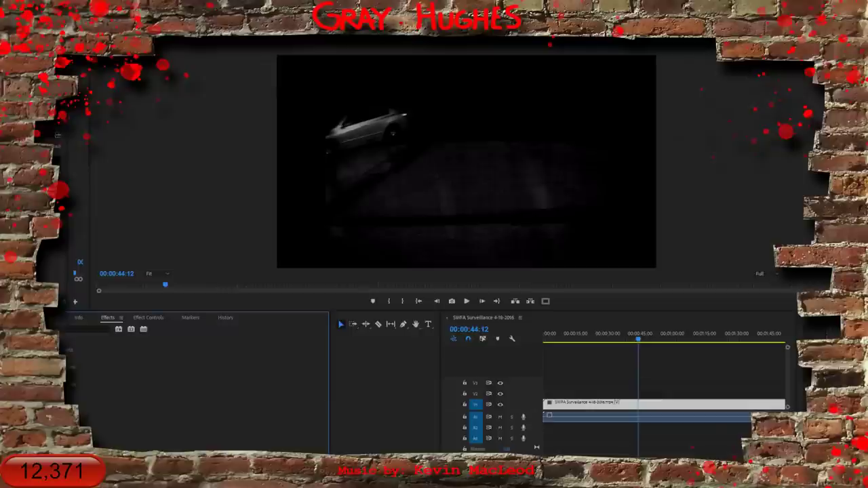
left_click(80, 409)
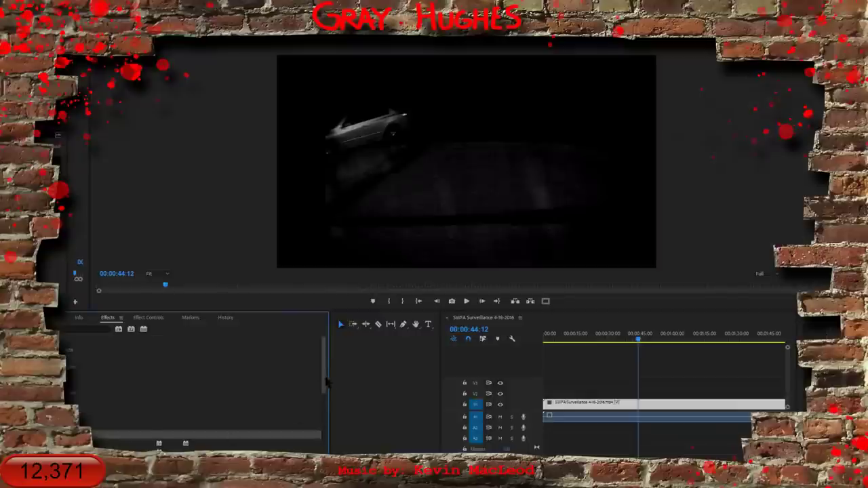
left_click_drag(326, 380, 326, 398)
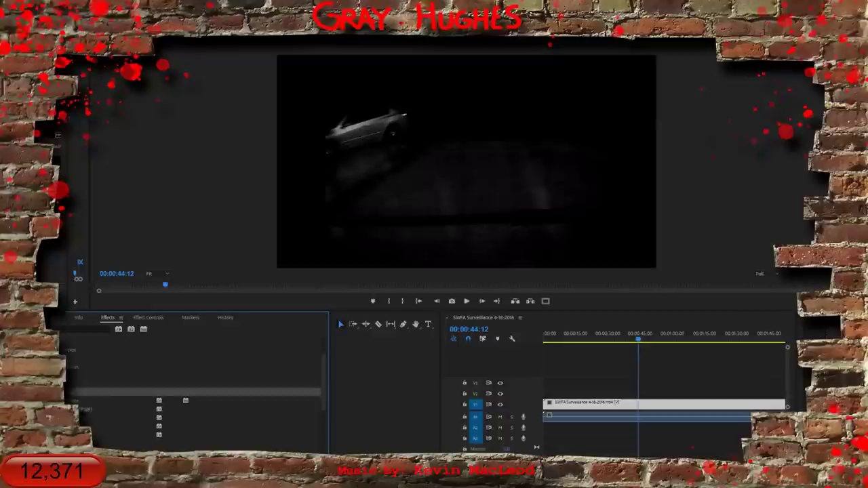
left_click(86, 409)
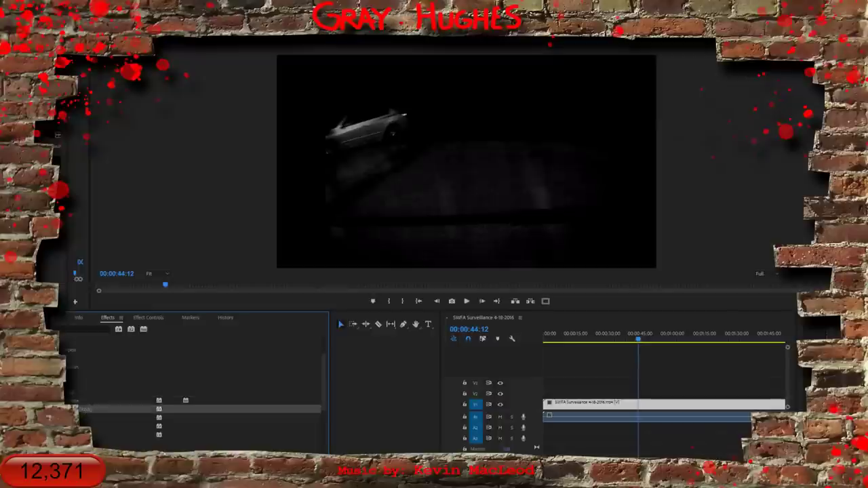
left_click(71, 392)
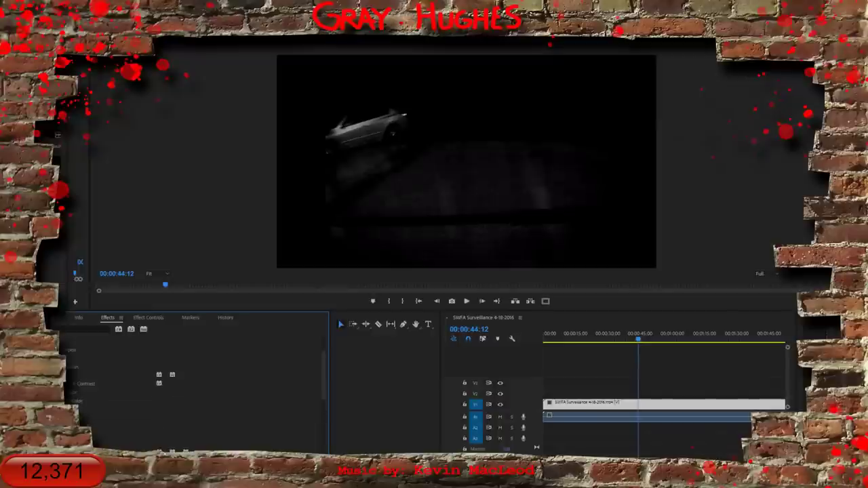
left_click_drag(88, 383, 624, 407)
left_click(146, 319)
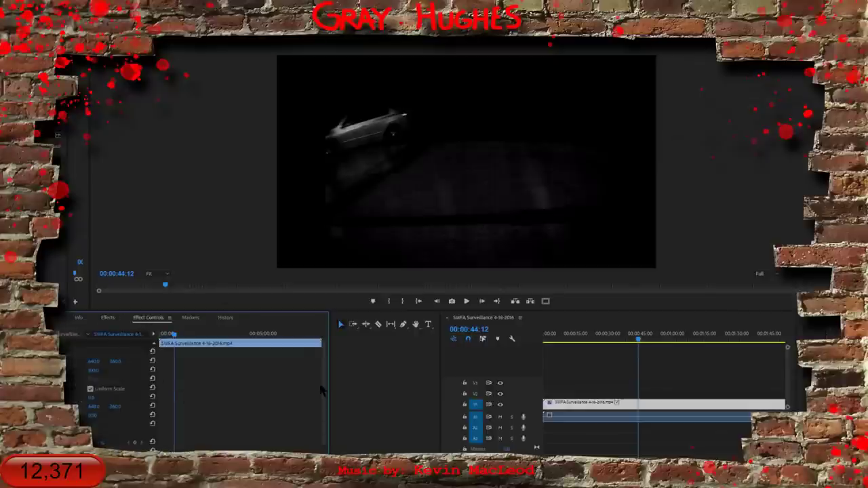
scroll(325, 390, "down", 3)
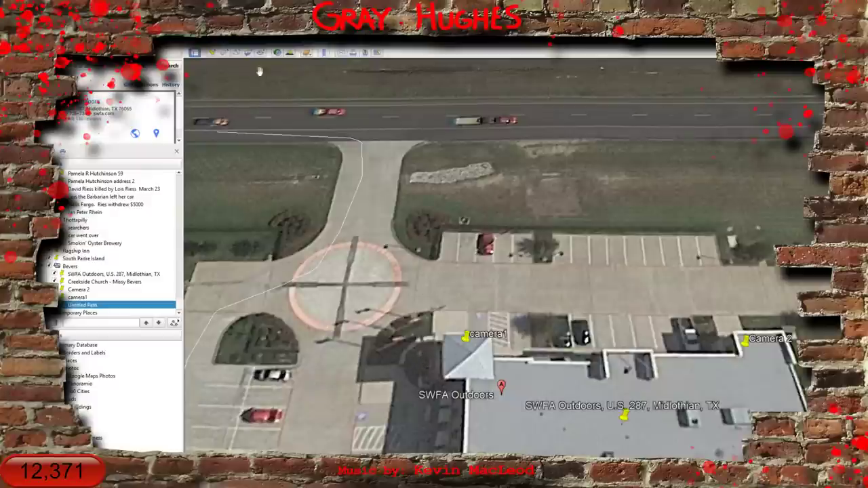
In Google Earth, add a placemark named camera3 at the front entrance canopy, beside camera1
left_click(212, 54)
left_click_drag(533, 260, 429, 358)
left_click(132, 108)
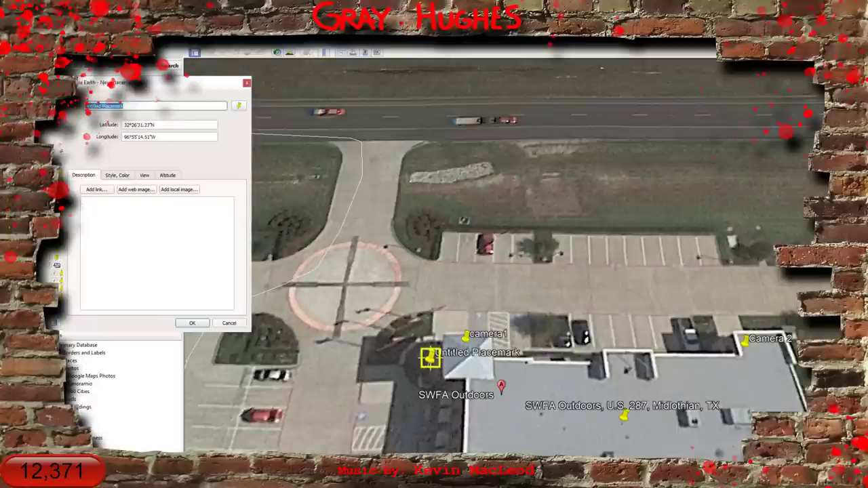
type("camera3")
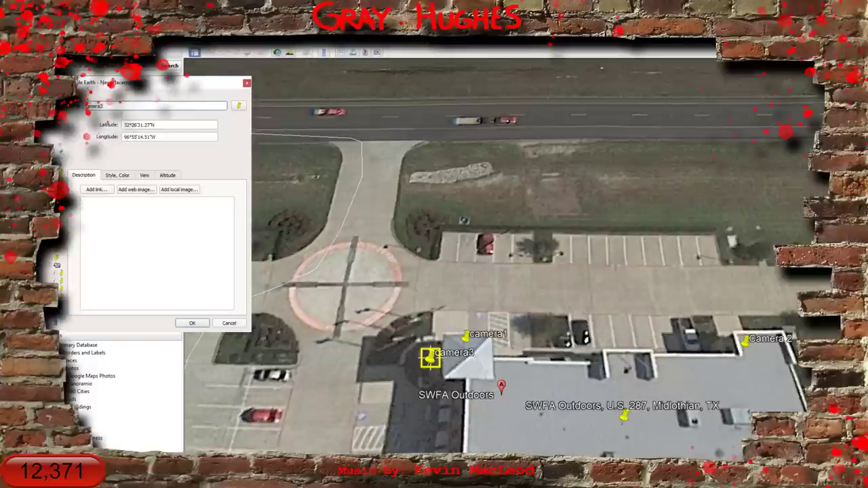
left_click(192, 323)
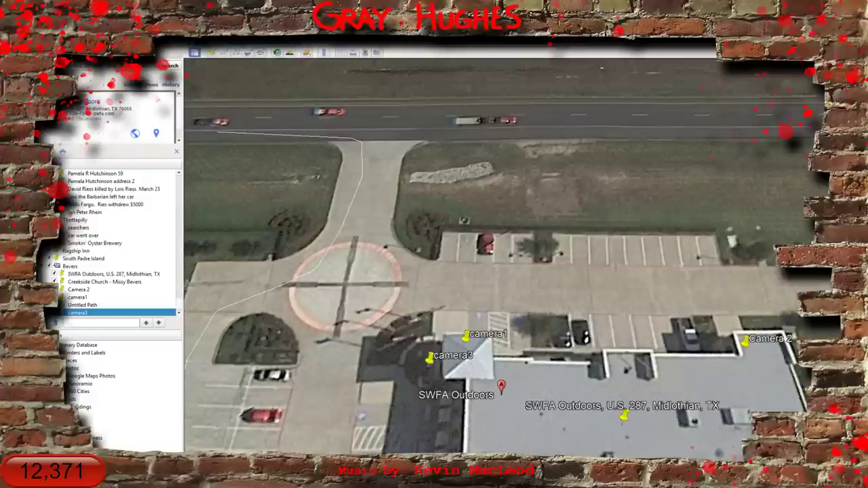
Examine the area around camera3 on the map, and scrub the surveillance footage forward in Premiere Pro
left_click_drag(437, 375, 410, 326)
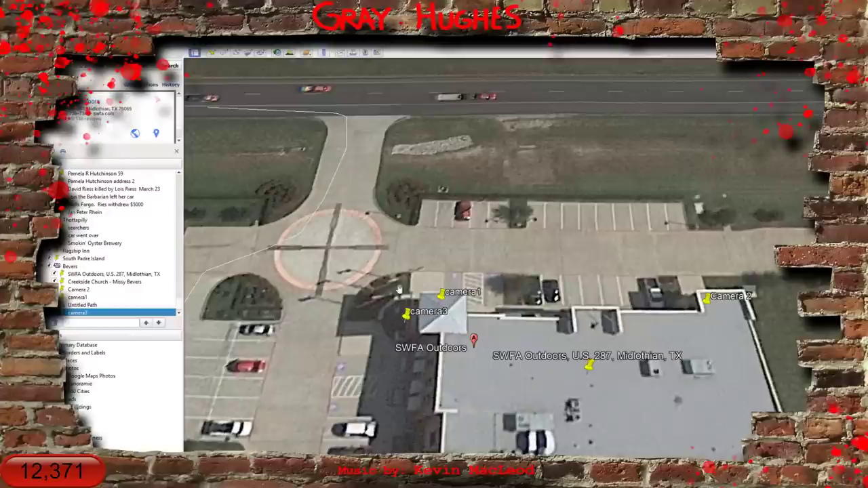
left_click_drag(321, 293, 379, 345)
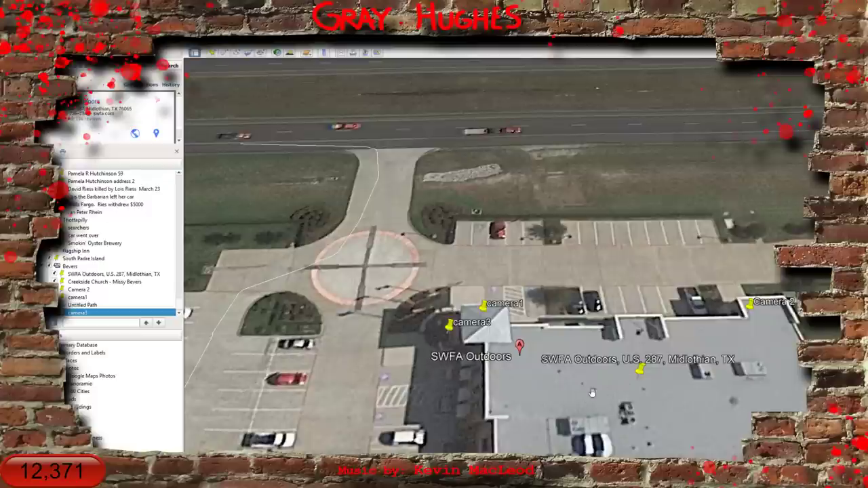
left_click_drag(496, 323, 444, 299)
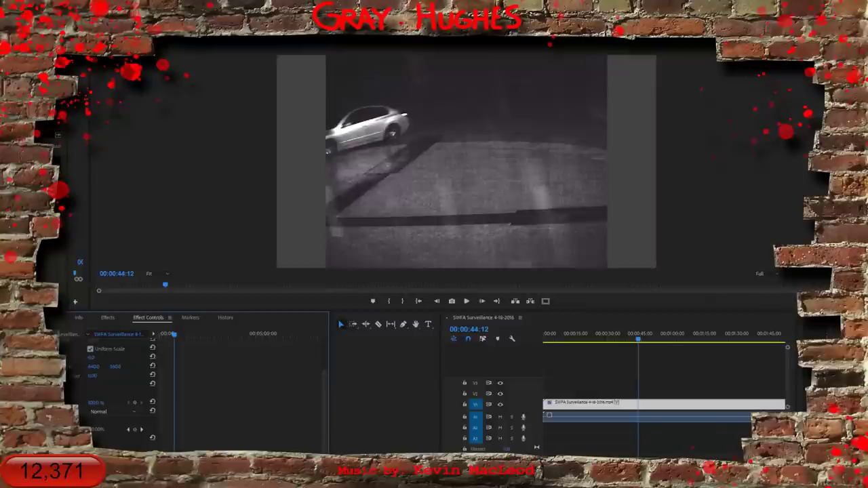
left_click_drag(642, 339, 692, 325)
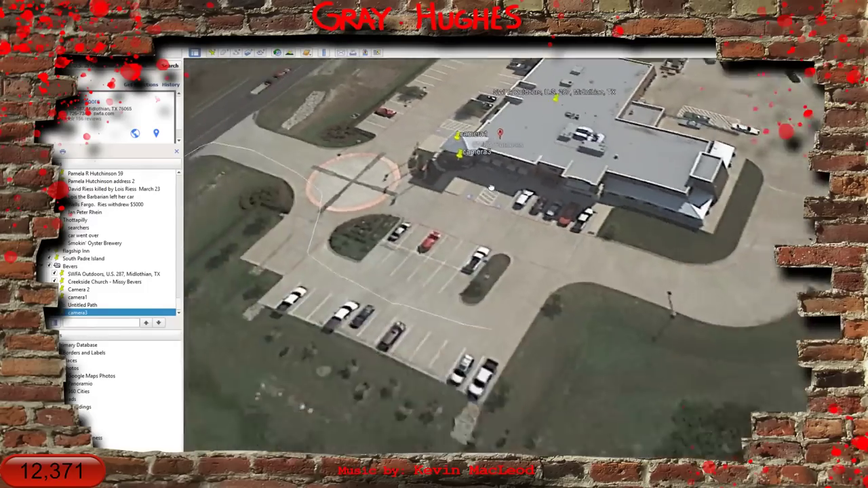
In Google Earth, add a placemark named camera4 beside the roofed corner at the far end of the building's front side
left_click_drag(491, 188, 337, 365)
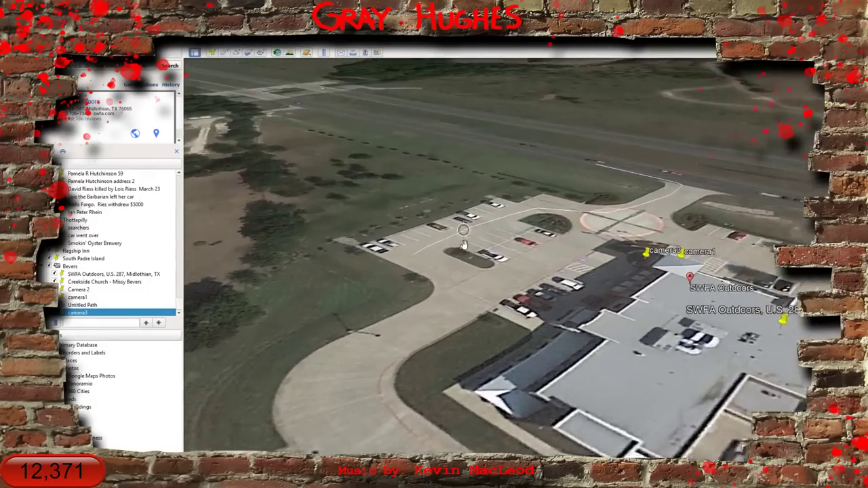
scroll(499, 255, "up", 3)
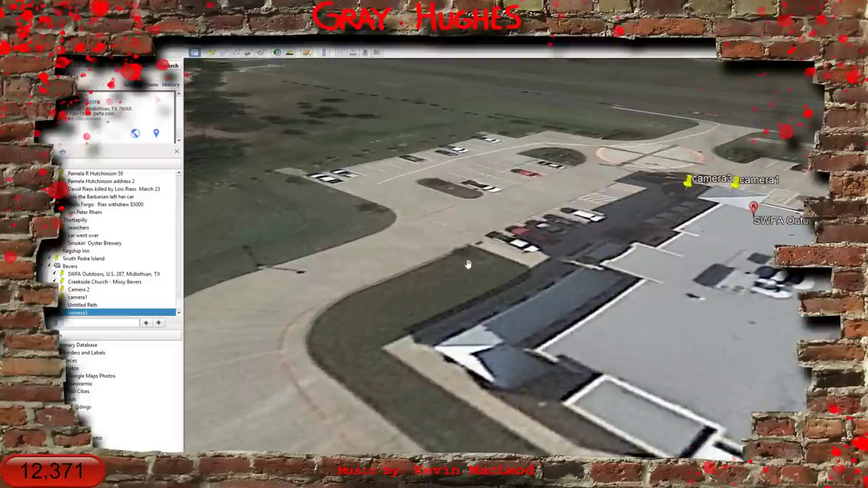
left_click_drag(481, 314, 483, 350)
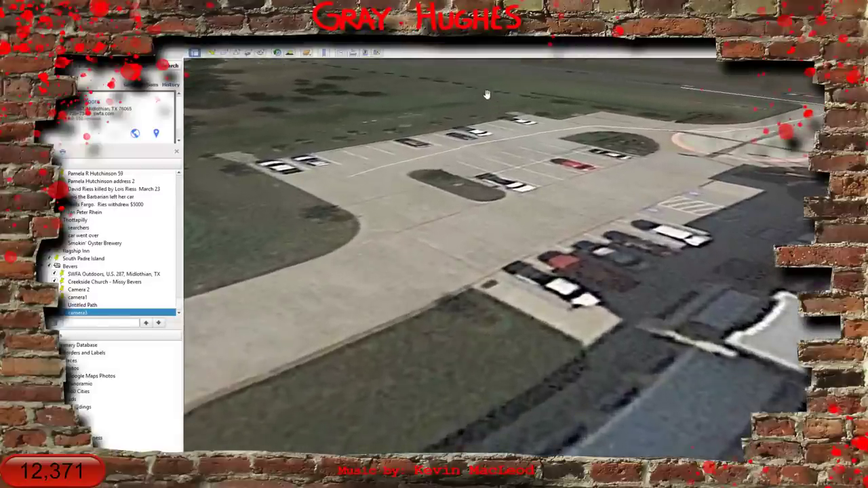
left_click_drag(489, 364, 486, 289)
left_click_drag(484, 352, 503, 350)
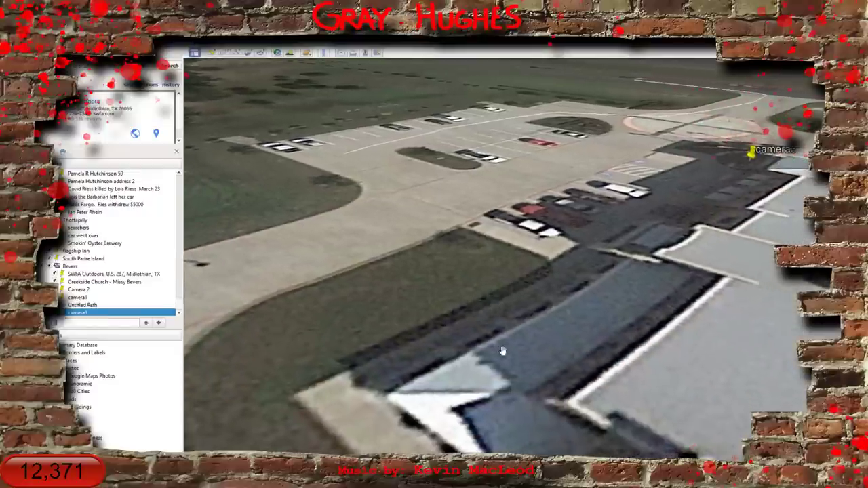
left_click(214, 54)
left_click_drag(524, 263, 447, 341)
left_click_drag(131, 107, 85, 107)
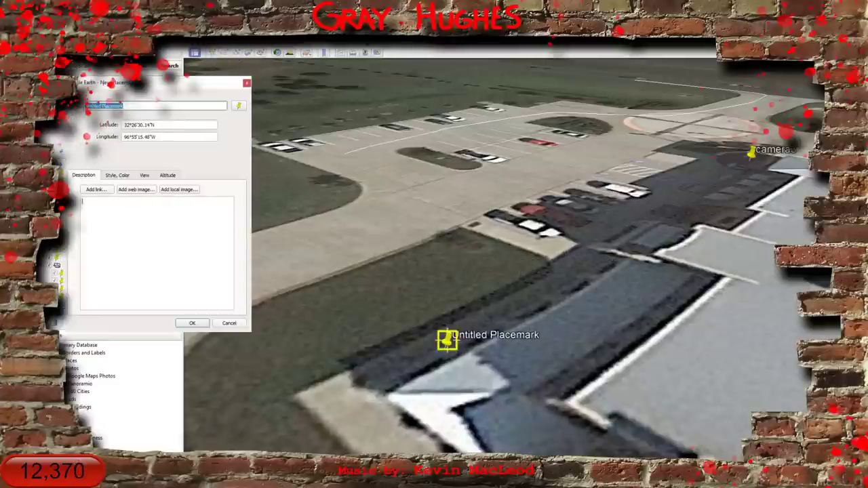
type("camera")
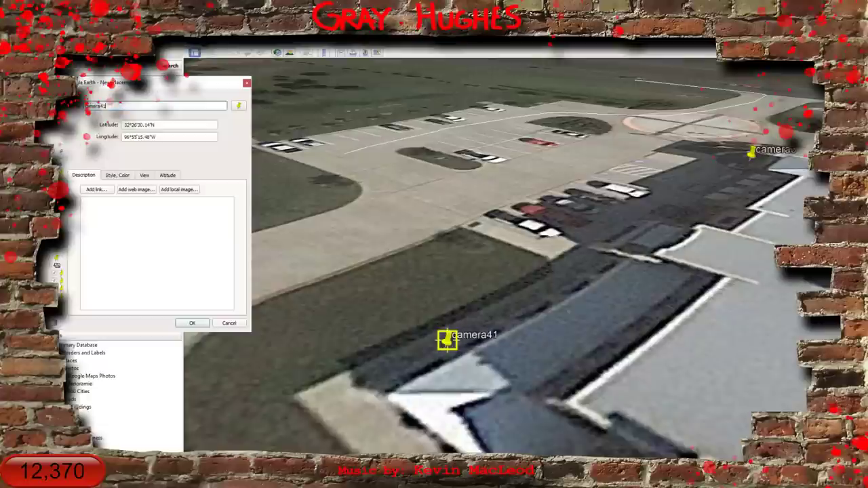
type("4")
left_click(198, 324)
Inspect the whole SWFA Outdoors building and its four camera placemarks from different angles
left_click_drag(435, 330, 425, 201)
scroll(444, 272, "down", 5)
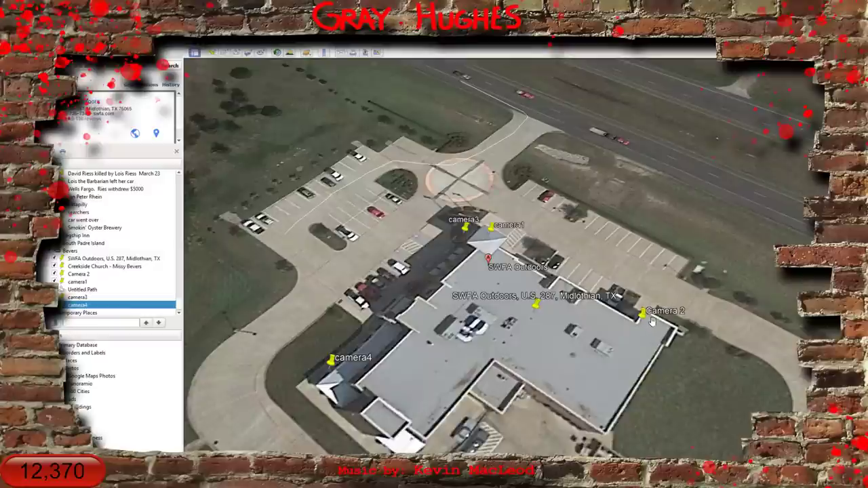
left_click_drag(312, 316, 274, 380)
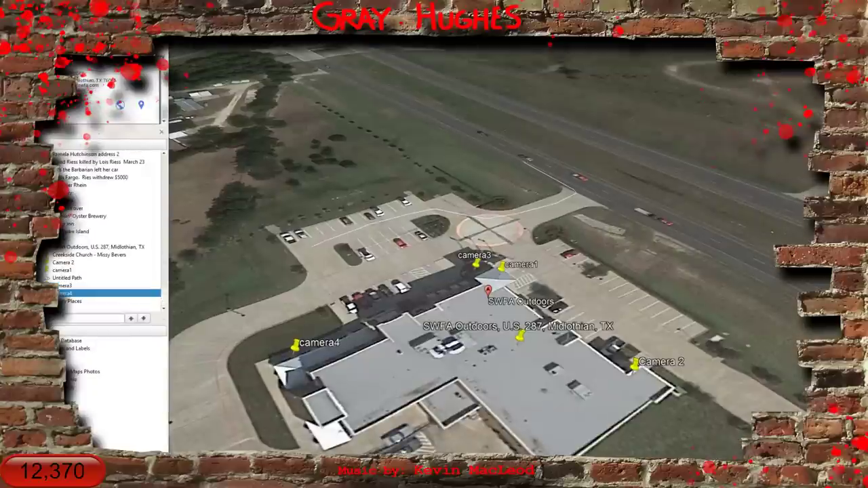
left_click_drag(303, 418, 396, 328)
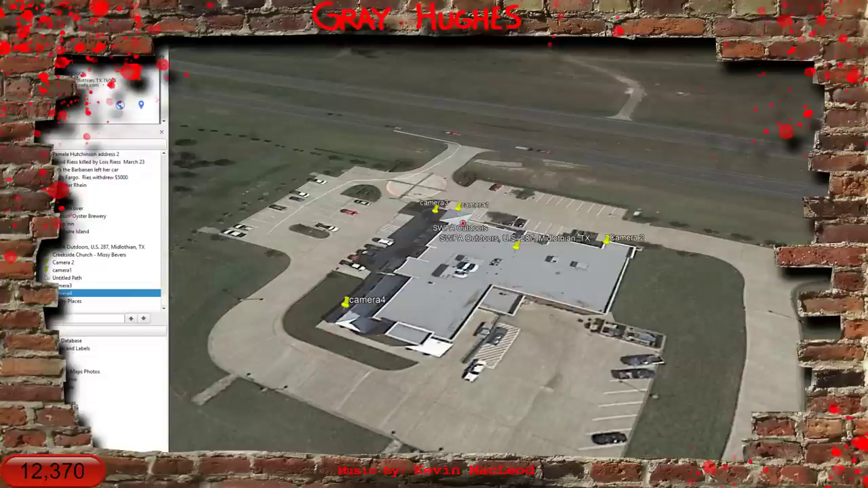
Measure the straight line along the highway between the SWFA Outdoors driveway entrance and Creekside Church, and clear the measurement
left_click_drag(226, 211, 225, 332)
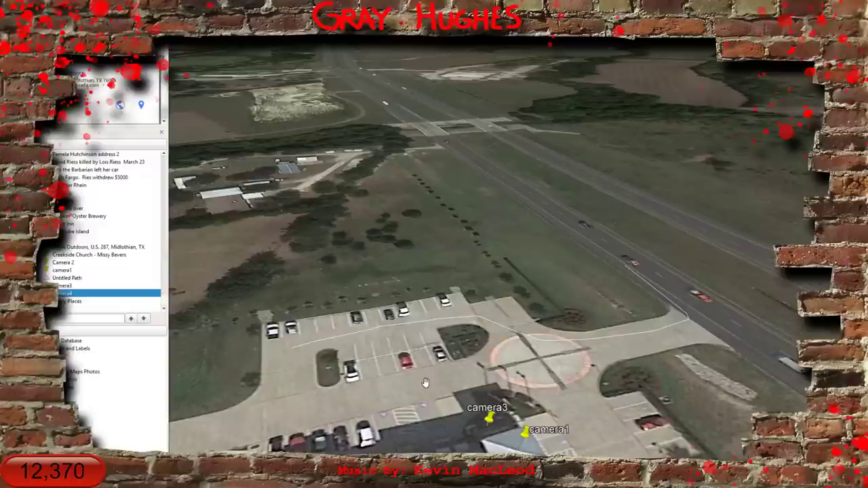
left_click_drag(473, 281, 448, 199)
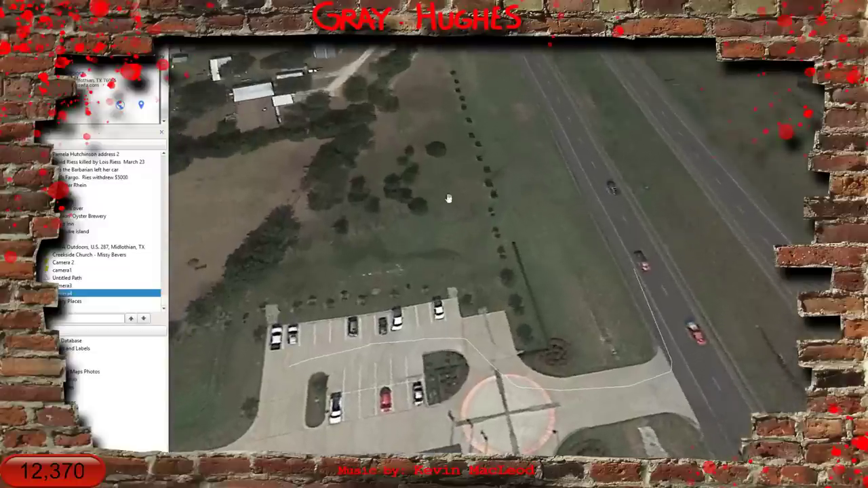
scroll(455, 192, "down", 2)
scroll(454, 192, "down", 3)
left_click_drag(493, 138, 471, 252)
scroll(488, 271, "down", 3)
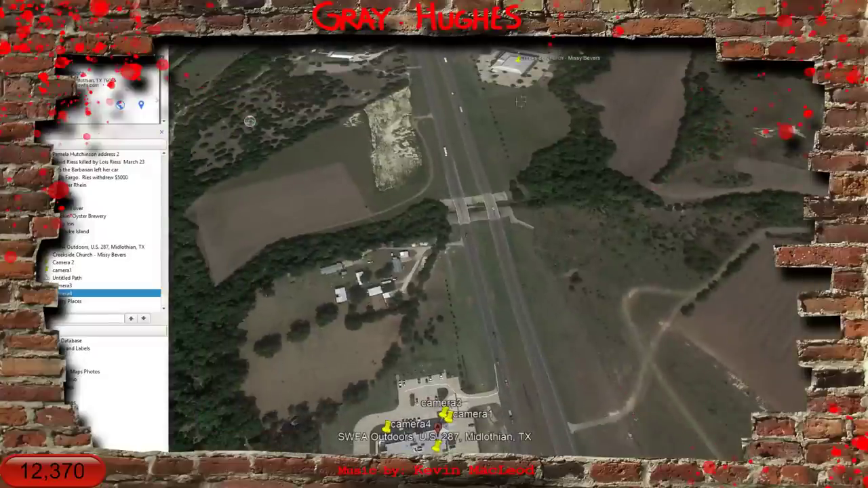
left_click(484, 71)
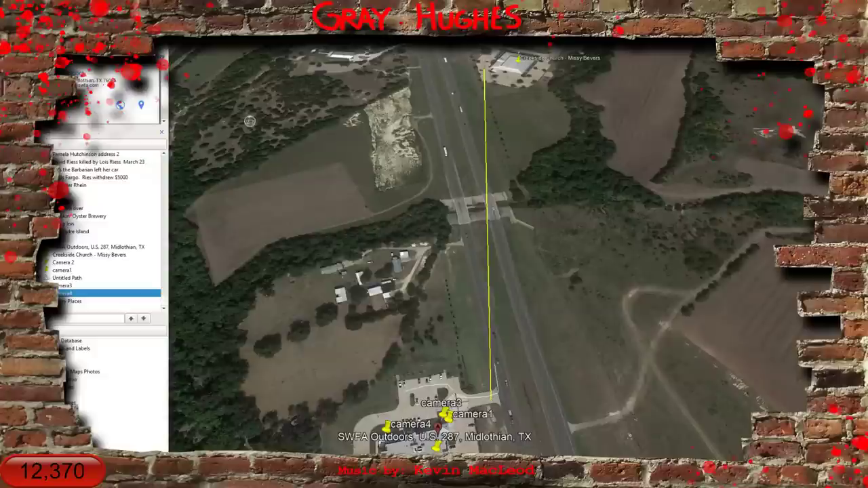
key("Escape")
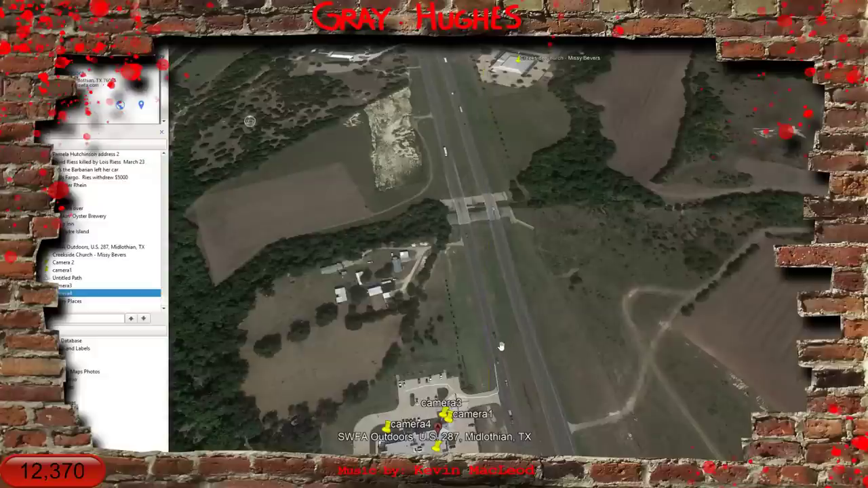
Examine the highway between SWFA Outdoors and Creekside Church, and scrub the surveillance footage in Premiere Pro forward to 00:01:22:08
left_click_drag(505, 349, 671, 368)
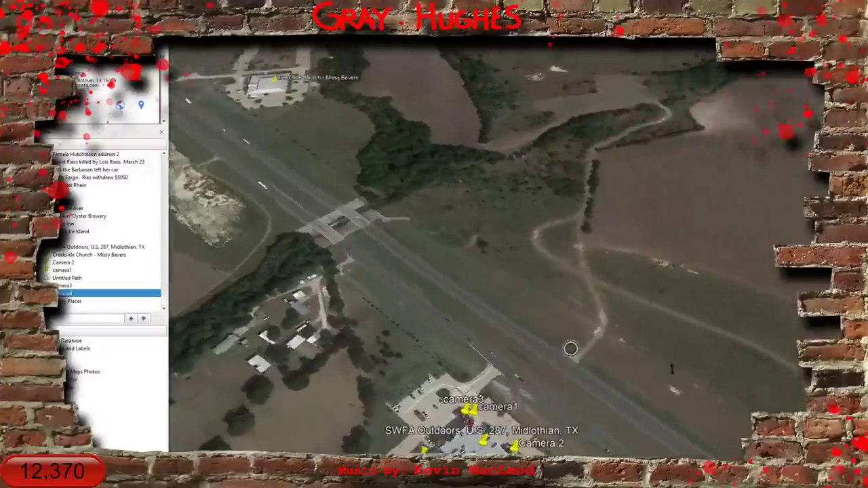
left_click_drag(544, 378, 557, 329)
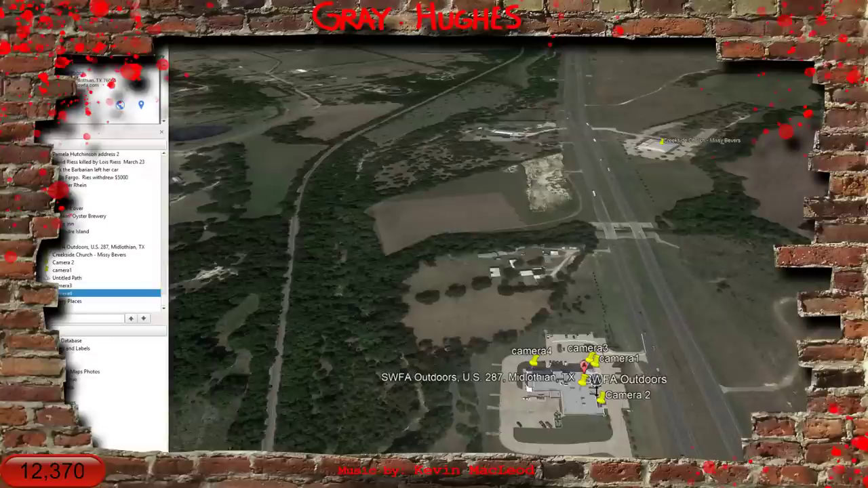
left_click_drag(585, 372, 591, 453)
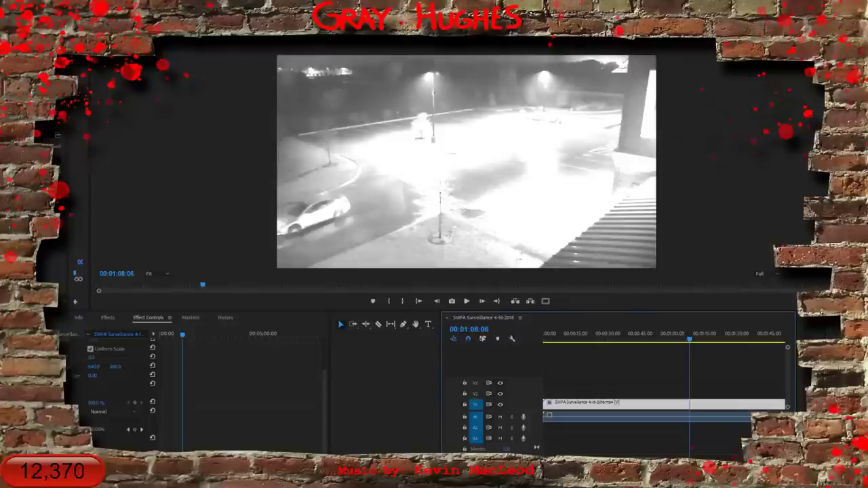
scroll(621, 388, "down", 5)
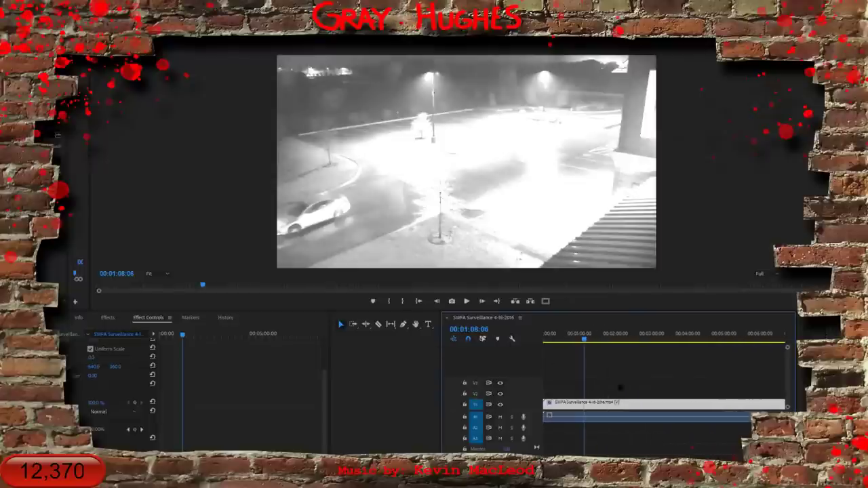
left_click_drag(586, 342, 595, 341)
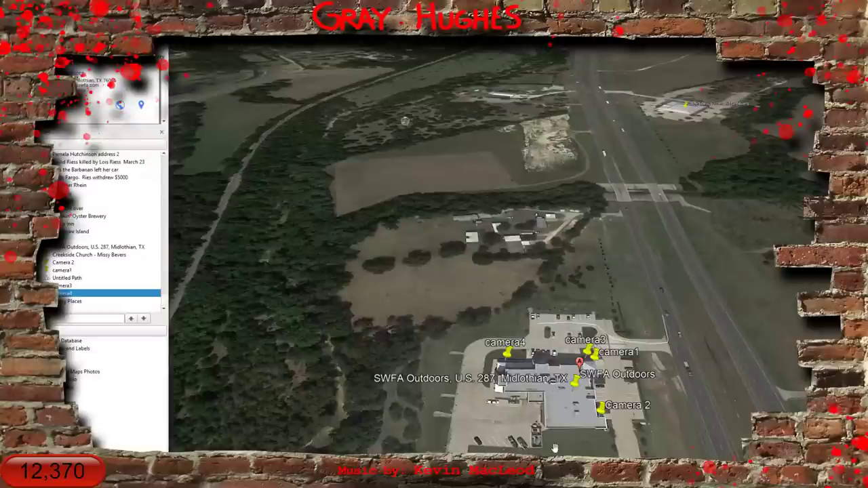
In Google Earth, inspect the rear parking lot of SWFA Outdoors around the striped pavement area from several angles
left_click_drag(555, 449, 700, 425)
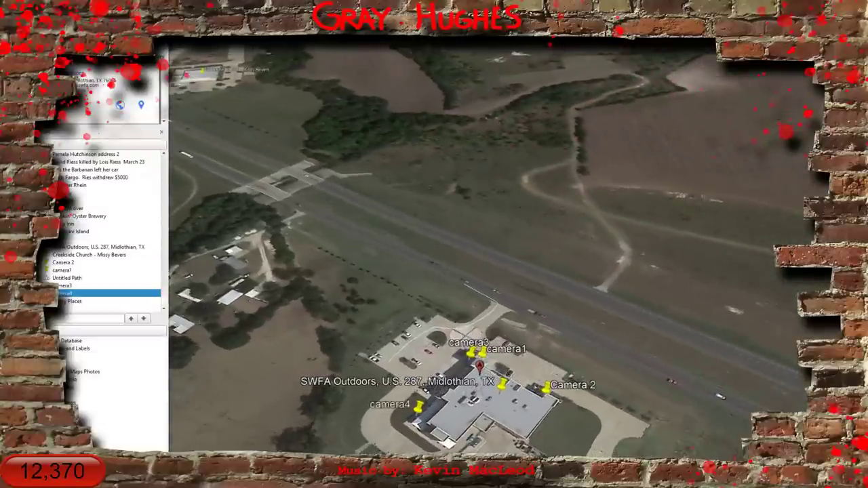
left_click_drag(415, 442, 414, 460)
scroll(494, 259, "up", 4)
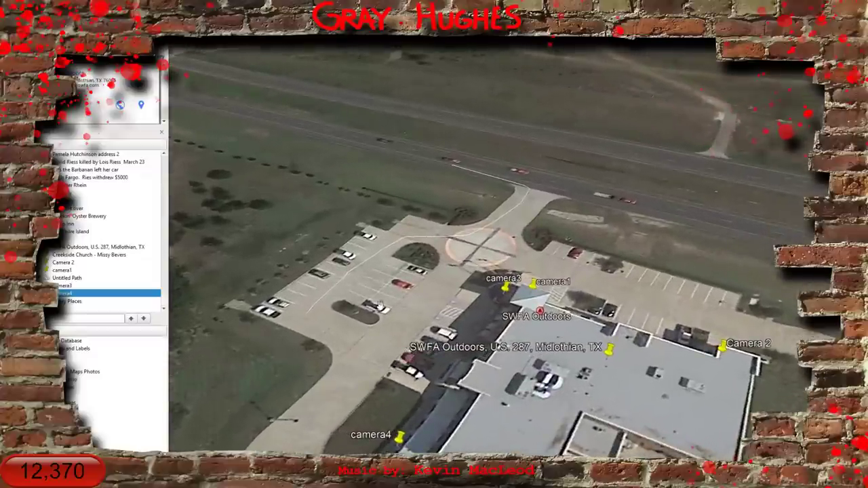
left_click_drag(354, 359, 378, 226)
scroll(598, 311, "up", 5)
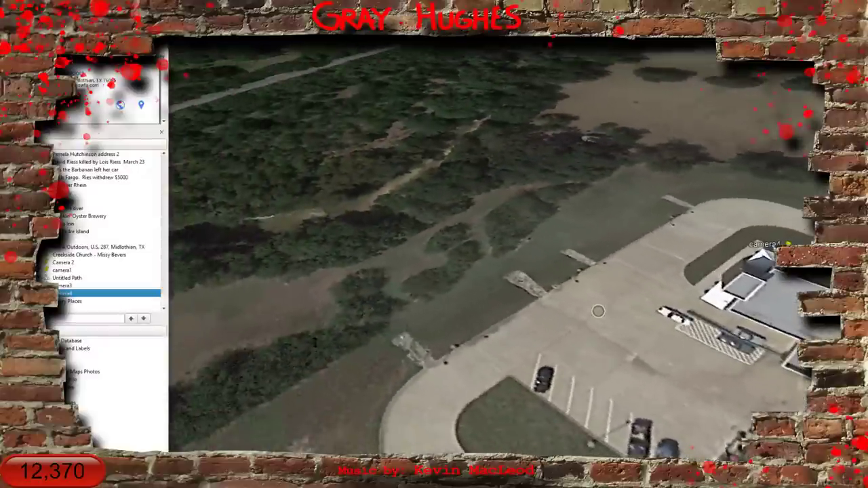
left_click_drag(598, 311, 332, 312)
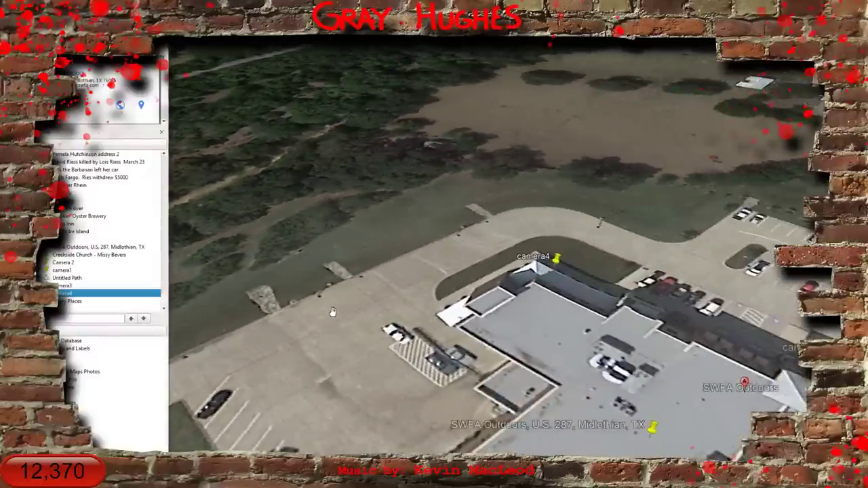
left_click_drag(437, 346, 482, 426)
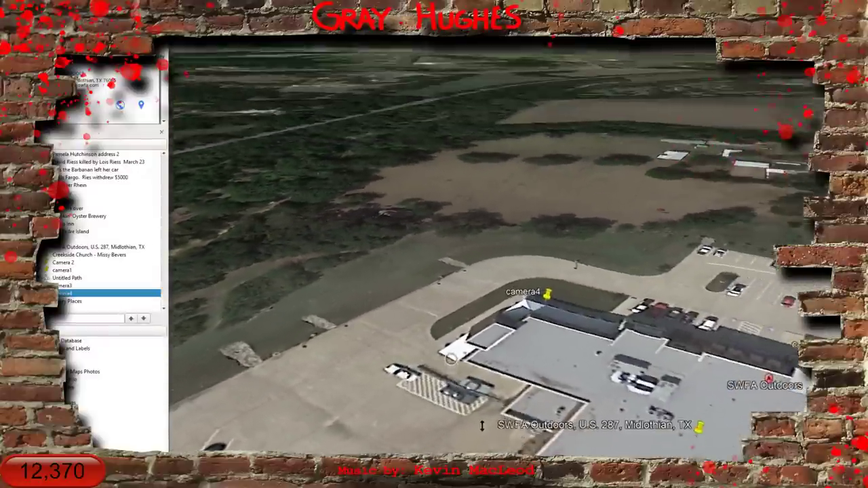
left_click_drag(431, 405, 450, 345)
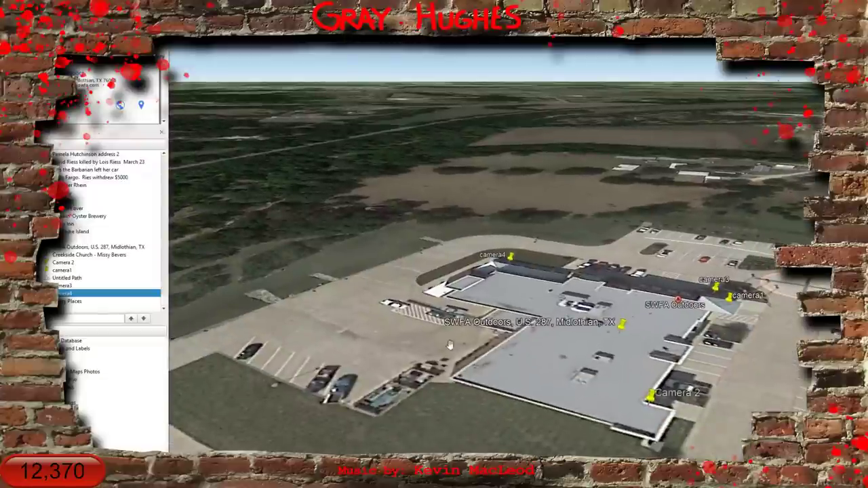
left_click_drag(461, 444, 461, 475)
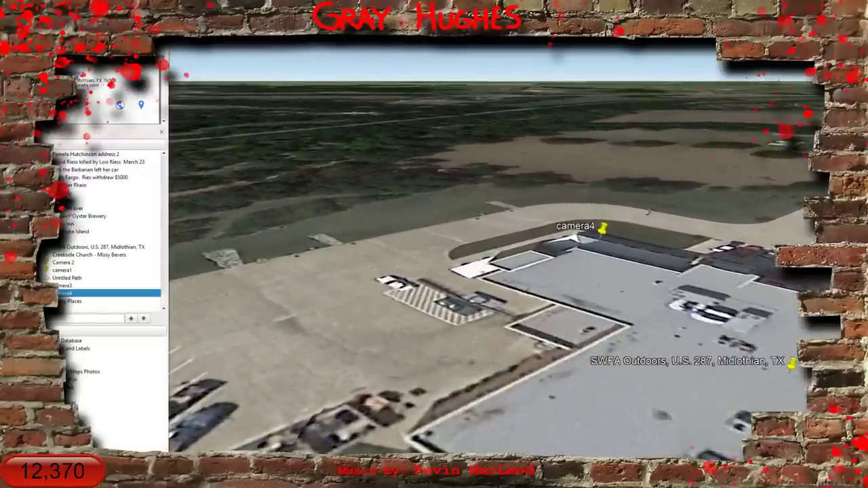
left_click_drag(477, 432, 487, 229)
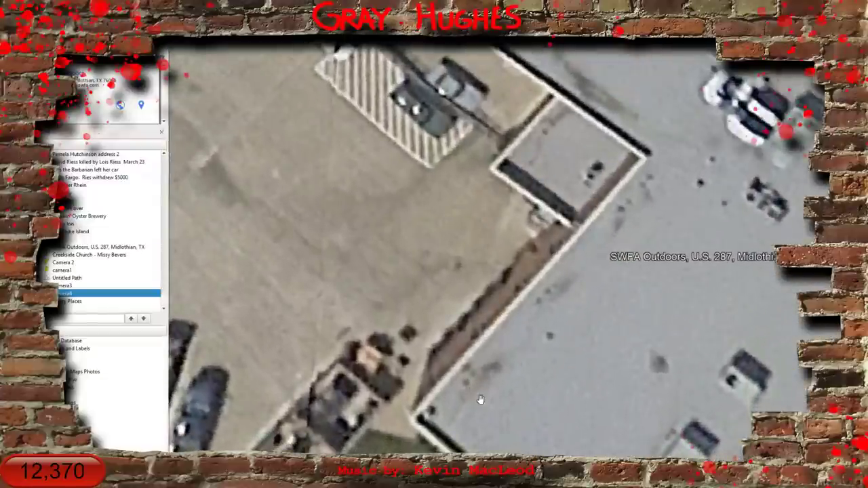
left_click_drag(480, 400, 502, 371)
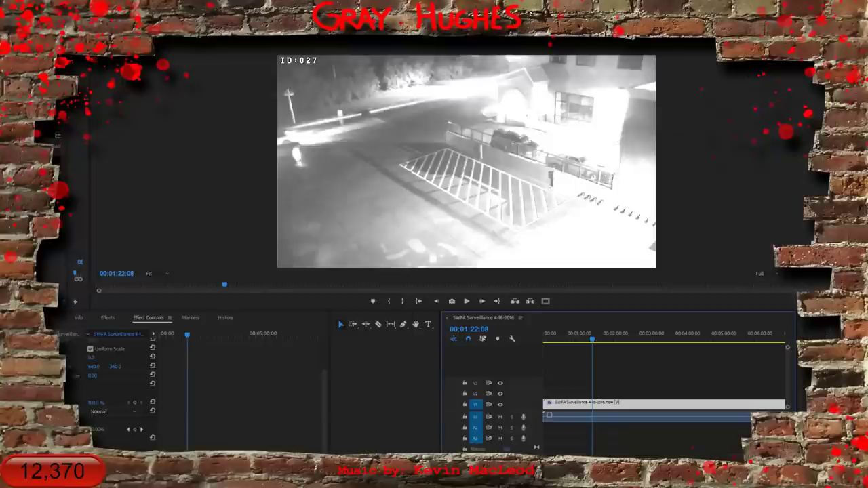
View the surveillance video in Movies & TV and return to Google Earth
mouse_move(323, 471)
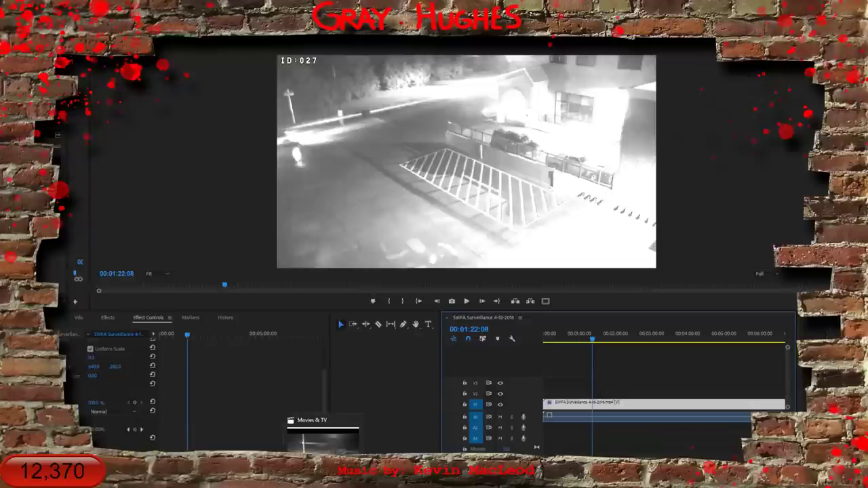
left_click(322, 437)
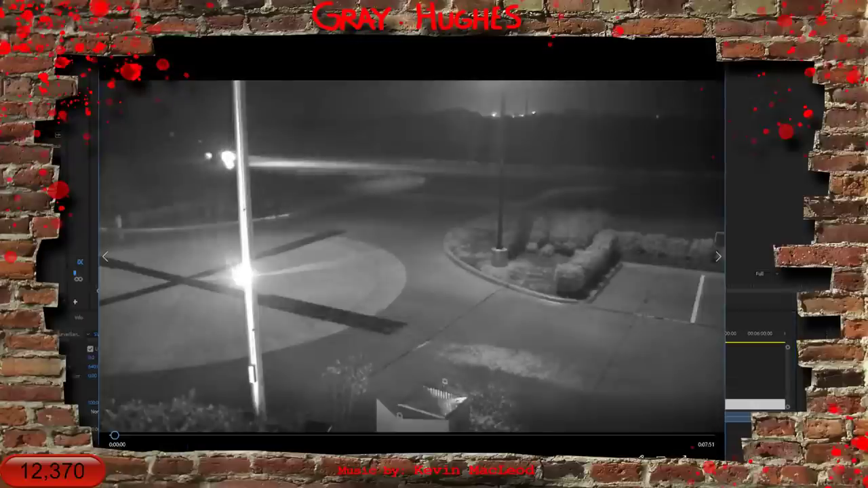
key("alt+Tab")
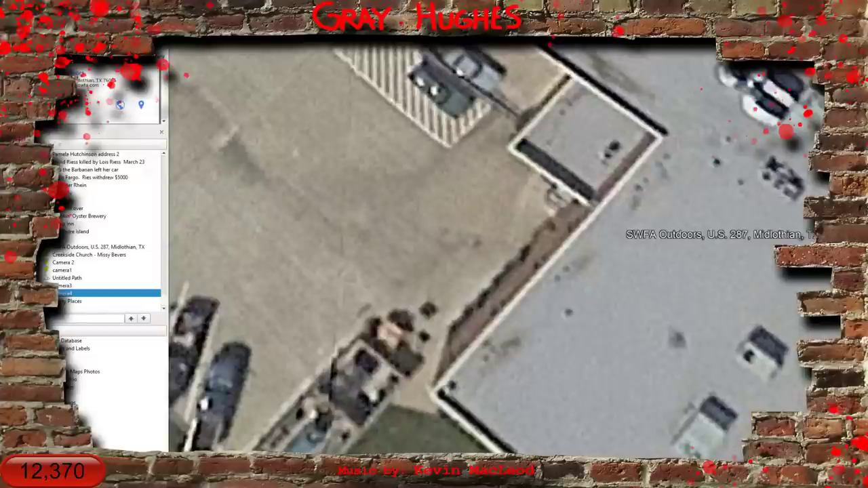
Examine the surroundings of SWFA Outdoors and Creekside Church, and frame the whole building with its four camera placemarks from above
scroll(317, 337, "down", 2)
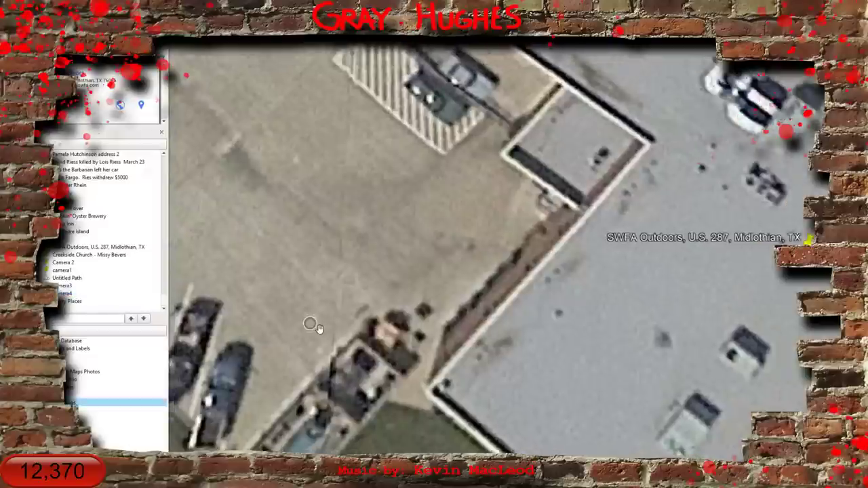
left_click_drag(329, 340, 405, 180)
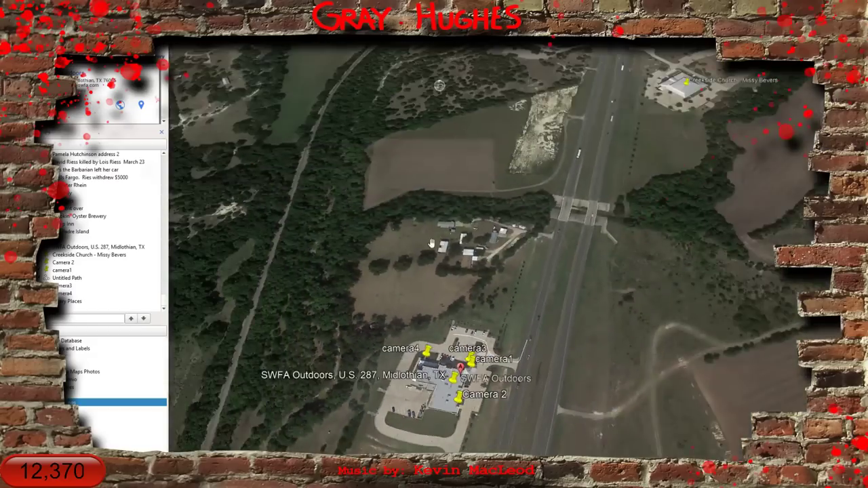
left_click_drag(430, 234, 436, 142)
scroll(431, 235, "down", 8)
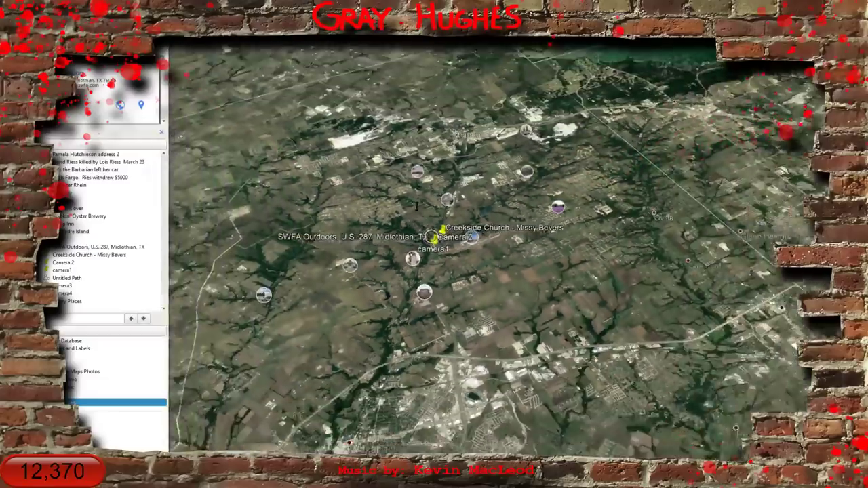
scroll(432, 236, "up", 8)
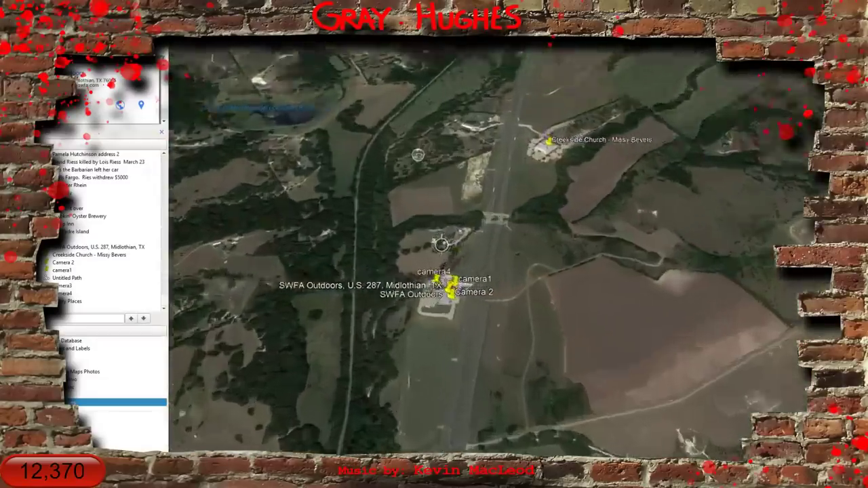
left_click_drag(418, 154, 445, 196)
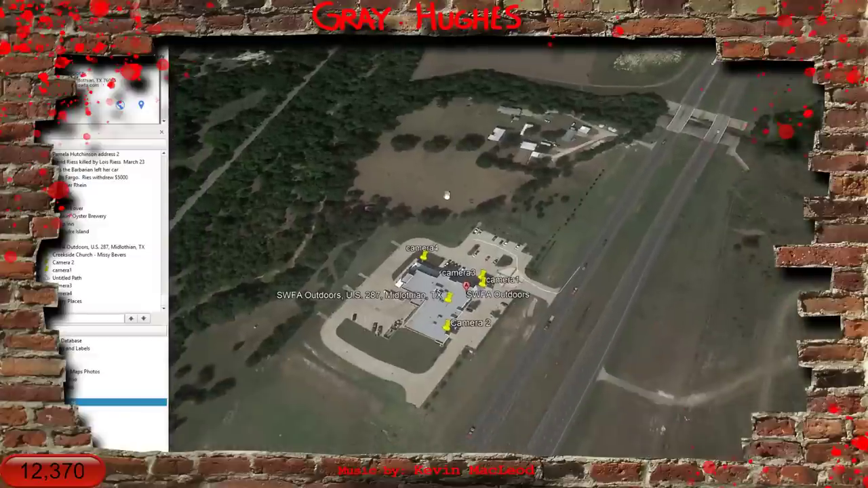
left_click_drag(456, 287, 465, 407)
scroll(465, 407, "up", 5)
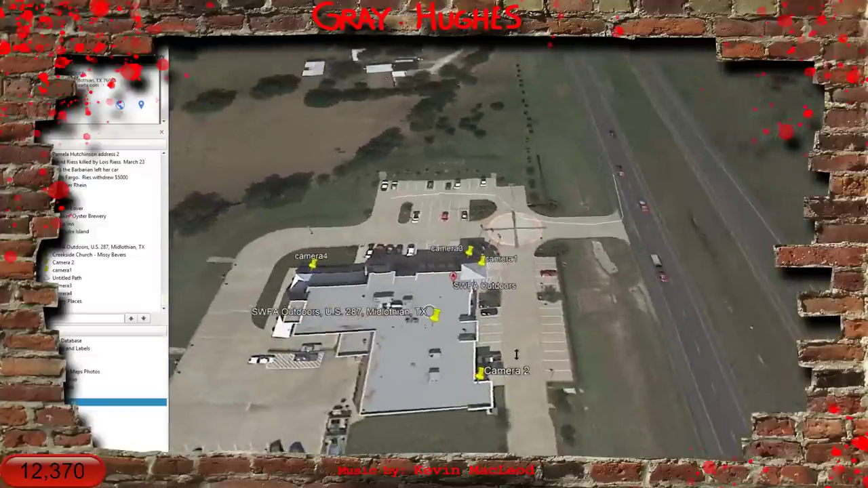
left_click_drag(405, 334, 467, 316)
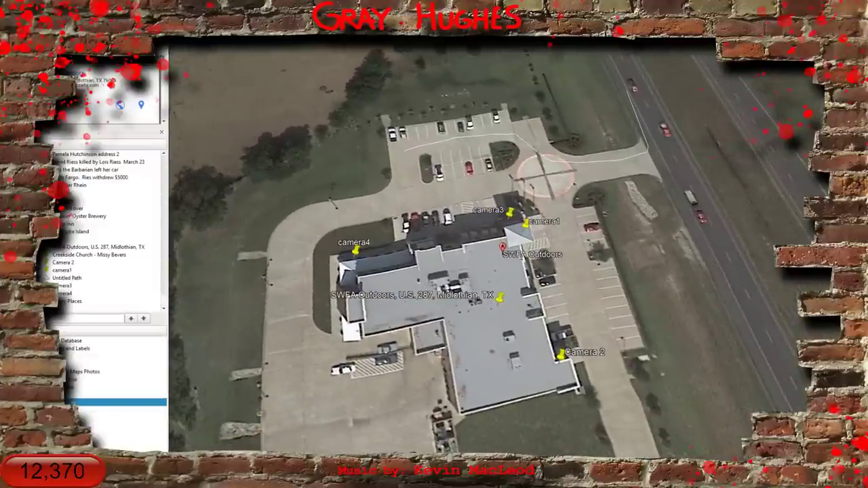
In Premiere Pro, scrub the ID:027 surveillance footage back to 00:01:10:03 and forward again to follow the car past the building
left_click(345, 460)
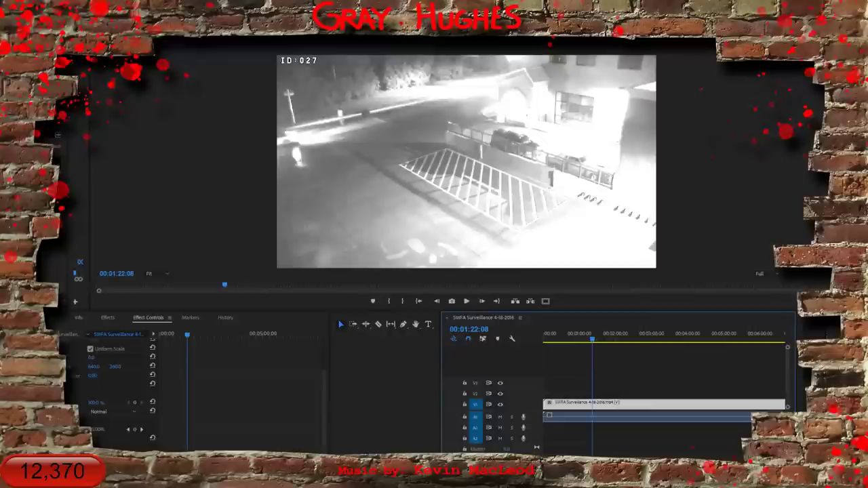
mouse_move(591, 338)
left_mouse_down()
mouse_move(529, 354)
mouse_move(585, 338)
left_mouse_up()
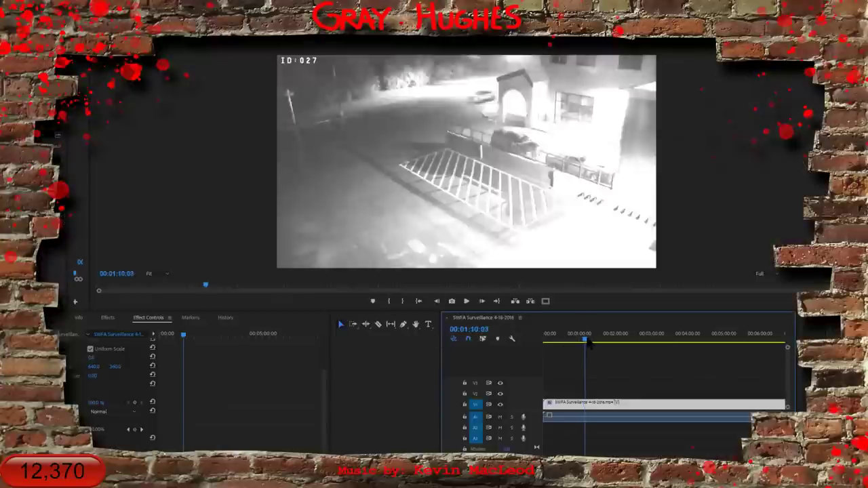
left_click_drag(585, 343, 591, 344)
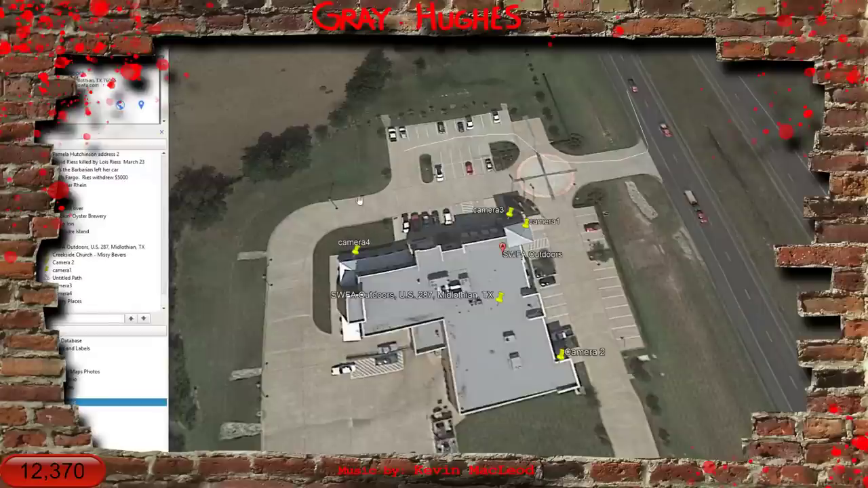
Add a four-point path around the driveway bend beside camera4 and name it "second spot"
left_click_drag(389, 236, 347, 224)
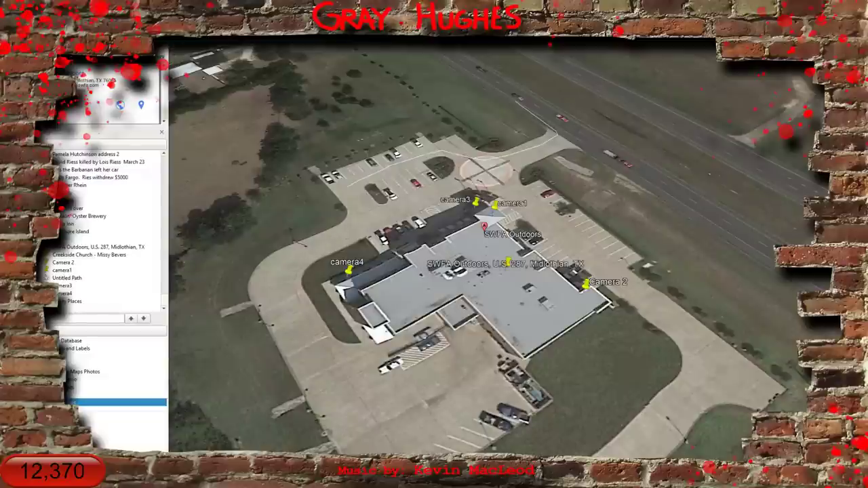
key("ctrl+shift+t")
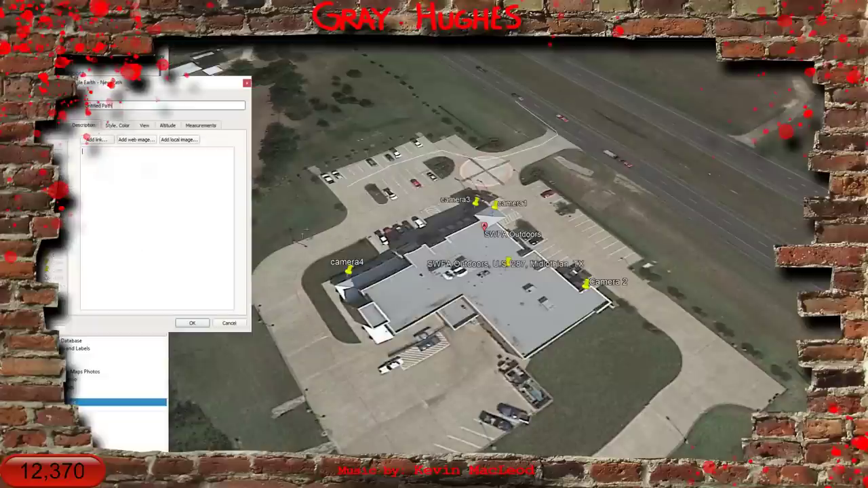
left_click(333, 240)
left_click(301, 255)
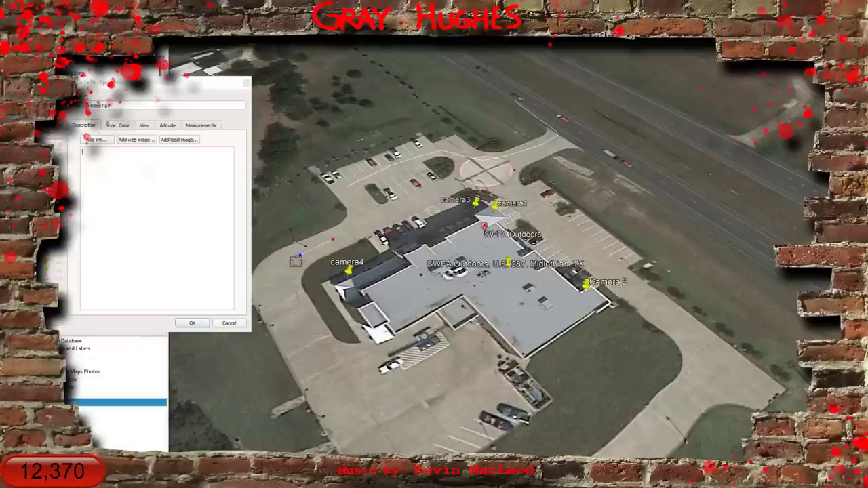
left_click(285, 278)
left_click(293, 314)
triple_click(122, 103)
key("BackSpace")
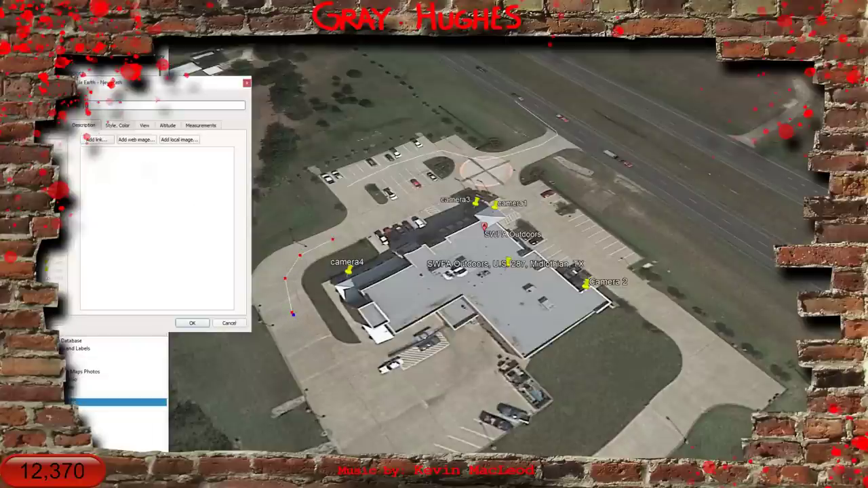
type("second spot")
Style the "second spot" path with a red (#ff0000) line at width 8.0 and save it
left_click(110, 126)
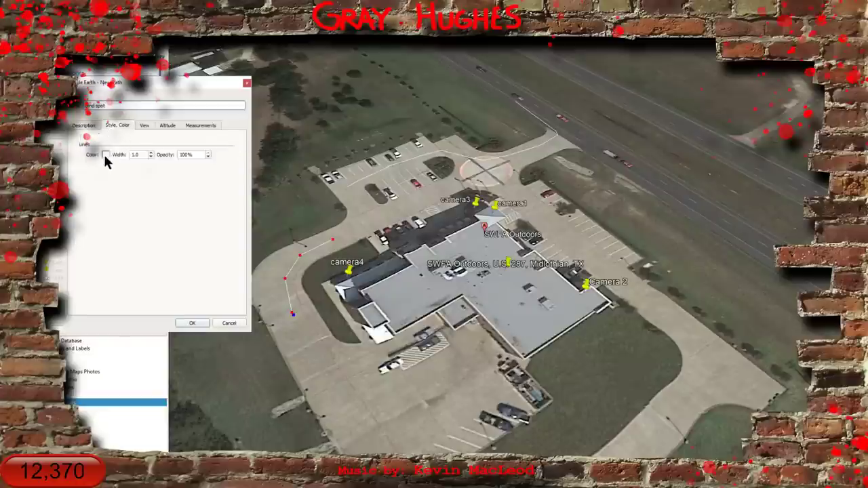
left_click(106, 154)
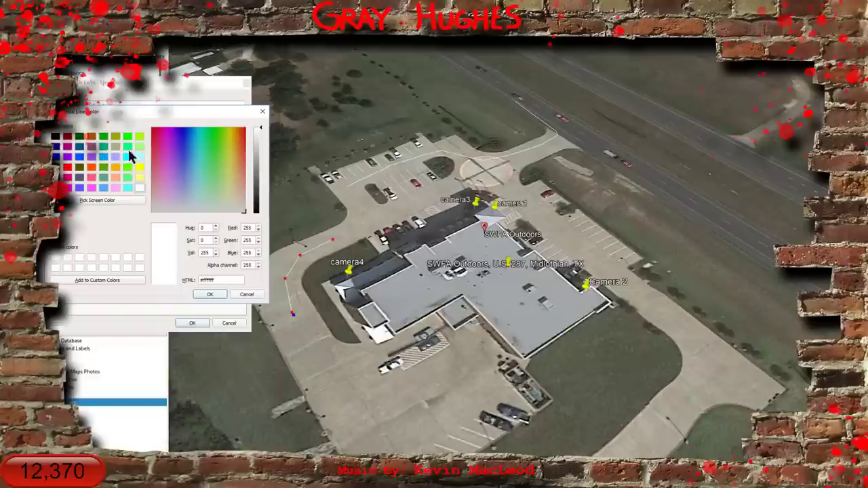
left_click(67, 168)
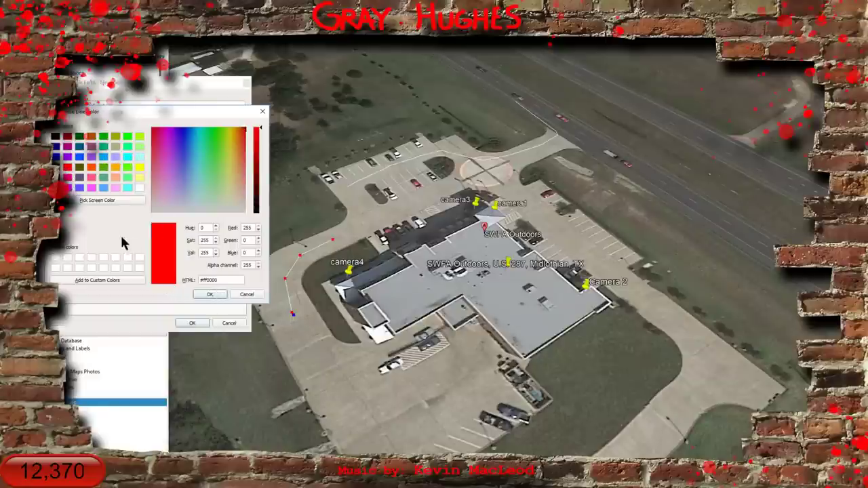
left_click(209, 295)
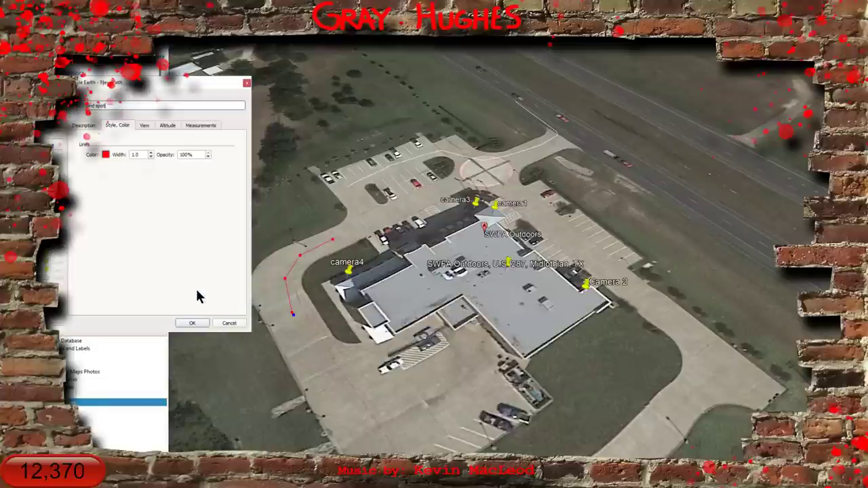
double_click(136, 155)
type("4")
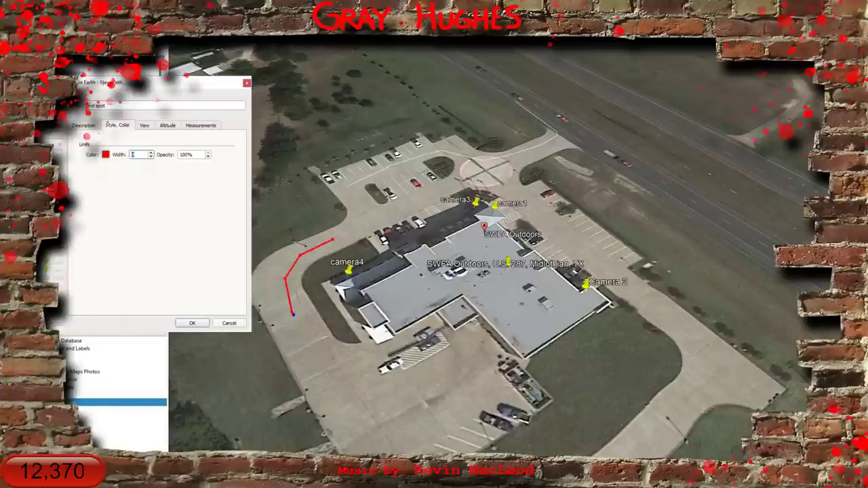
left_click(193, 323)
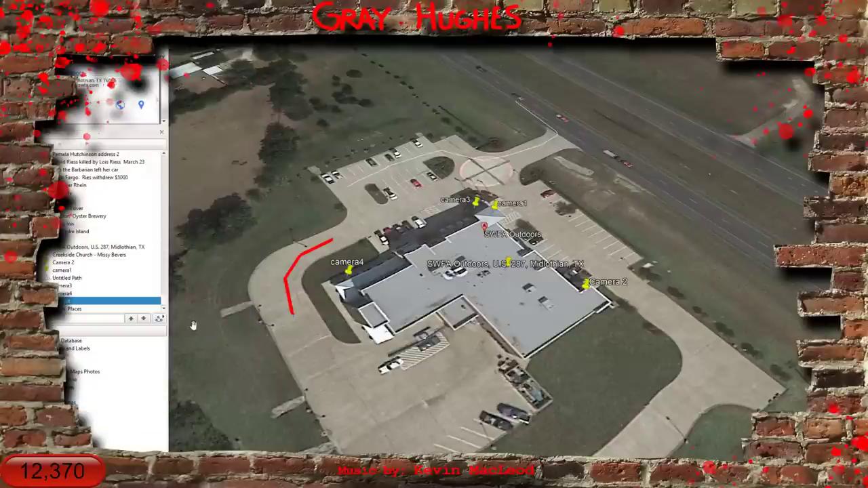
Add a placemark named "camera5" at the rear corner of the SWFA Outdoors roof, opposite Camera 2
left_click_drag(342, 346, 340, 330)
left_click_drag(369, 411, 473, 283)
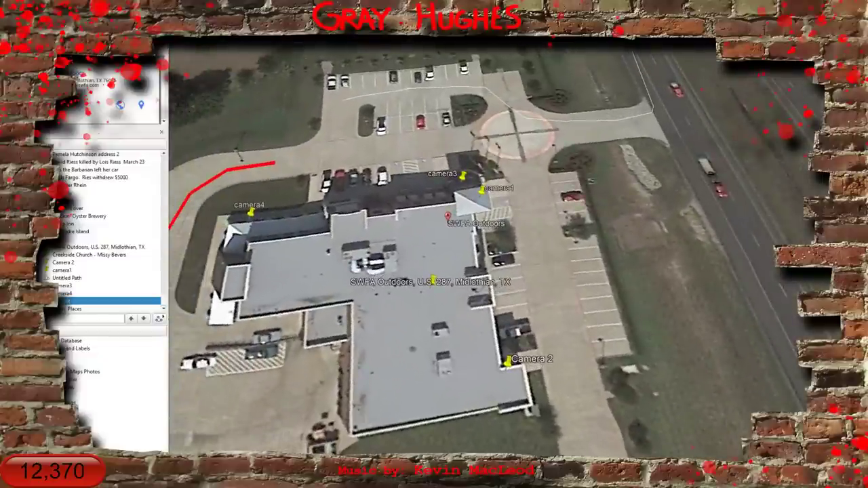
key("ctrl+shift+p")
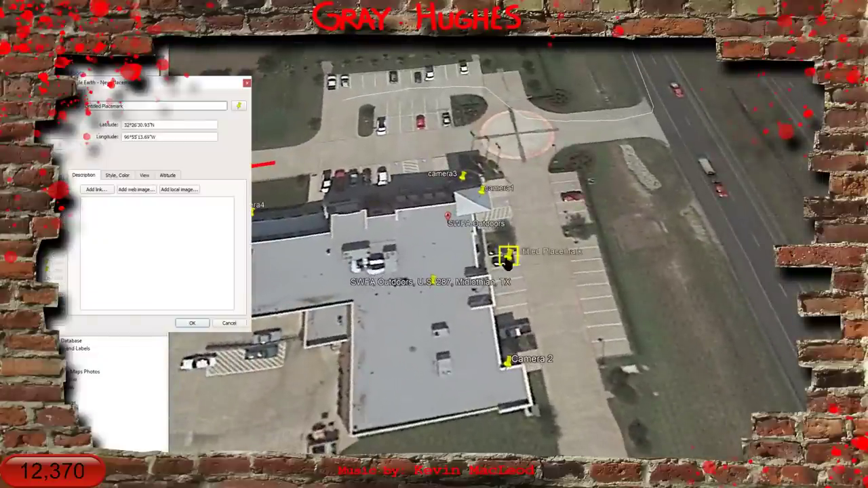
left_click_drag(508, 257, 356, 426)
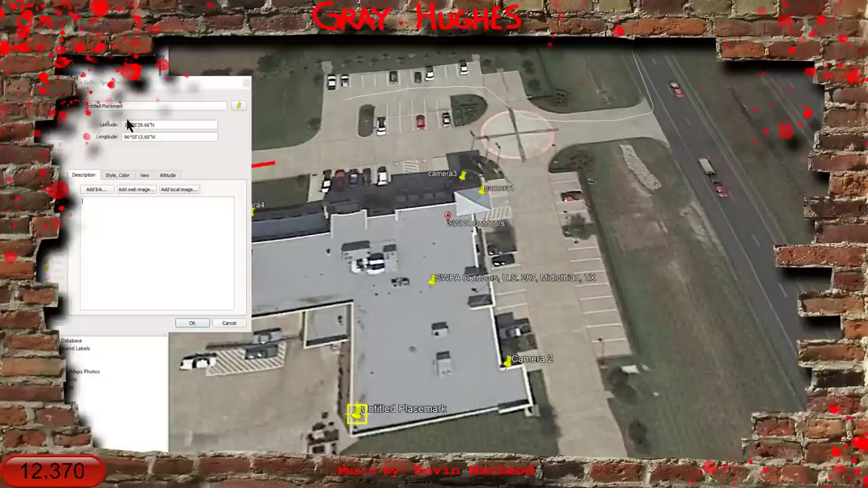
left_click_drag(124, 105, 84, 106)
type("camera5")
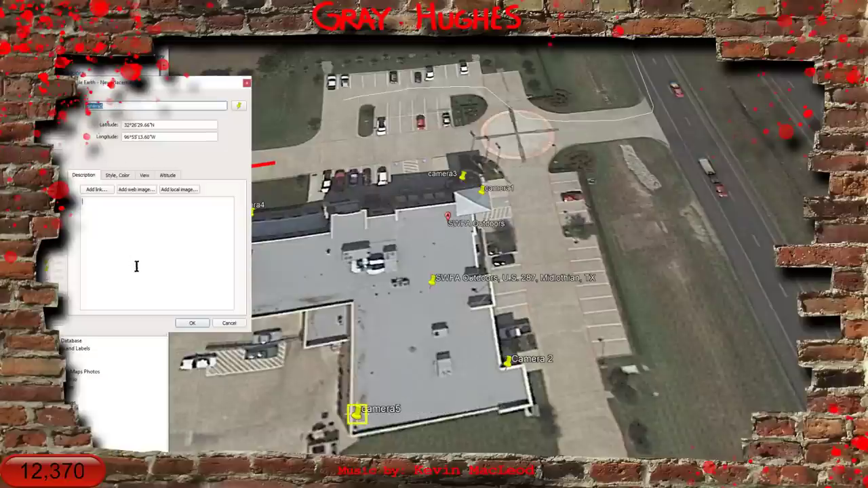
left_click(193, 324)
Delete the thin white untitled path running from the highway through the front parking lot
left_click_drag(378, 381, 357, 405)
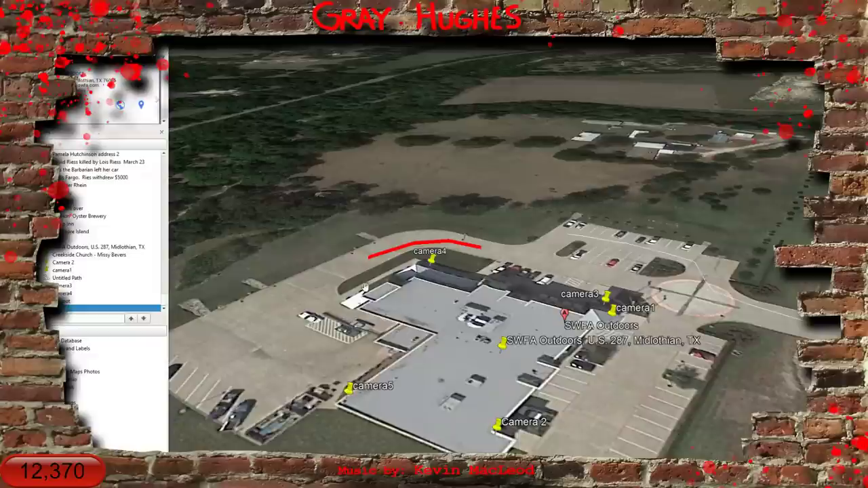
left_click_drag(365, 288, 433, 164)
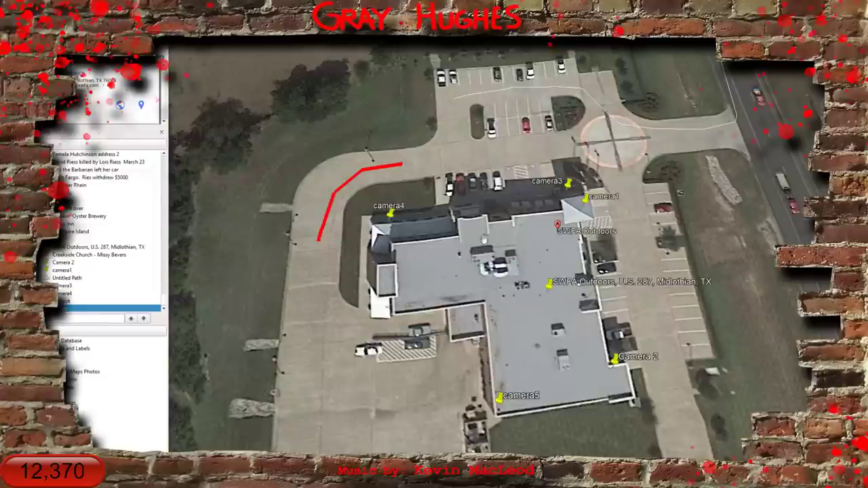
right_click(662, 128)
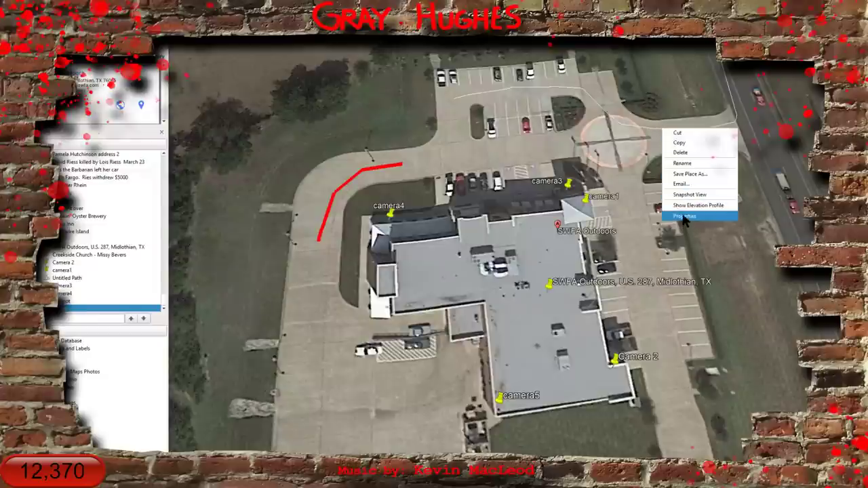
left_click(681, 154)
left_click(453, 263)
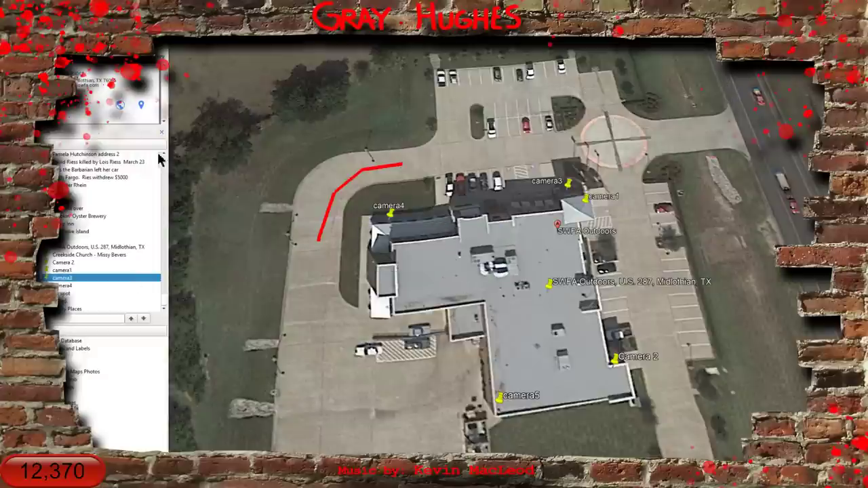
Draw a new path from the highway through the entrance circle and front parking lot to the start of the red path
key("ctrl+shift+t")
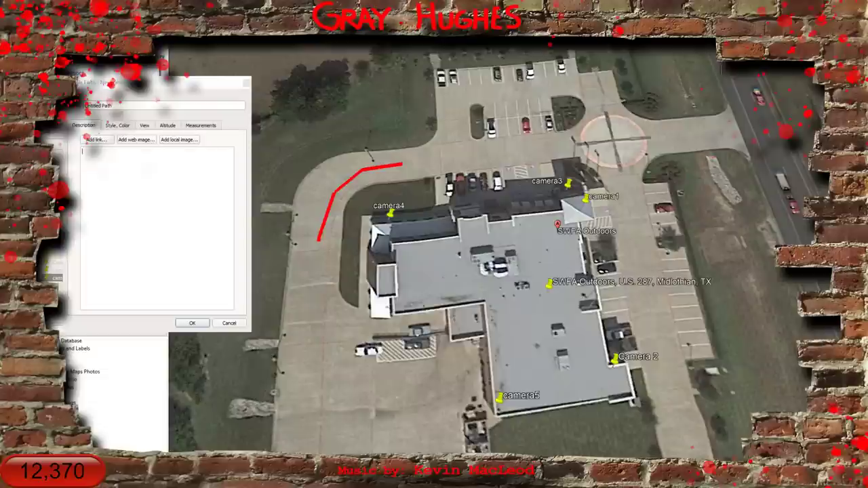
left_click(733, 89)
mouse_move(730, 118)
left_mouse_down()
mouse_move(639, 131)
mouse_move(575, 86)
mouse_move(493, 88)
mouse_move(458, 105)
mouse_move(445, 153)
mouse_move(411, 164)
left_mouse_up()
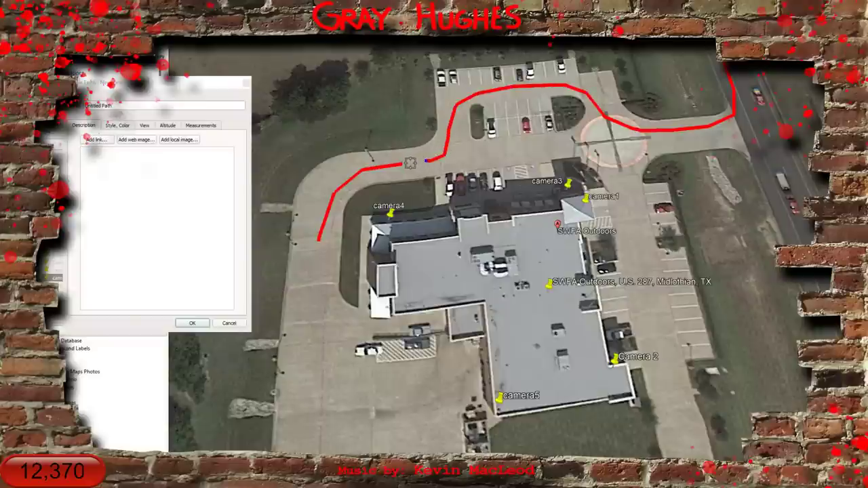
Colour the new entrance path bright green and save it
left_click(116, 125)
left_click(107, 161)
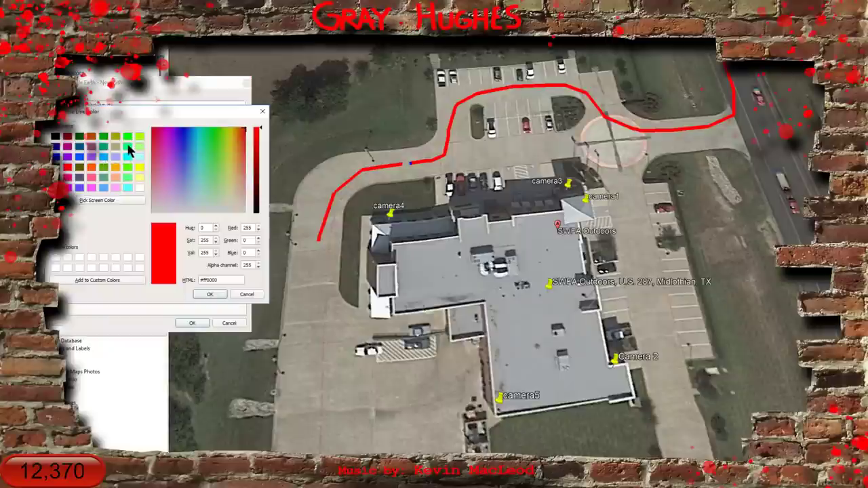
left_click(127, 138)
left_click(212, 295)
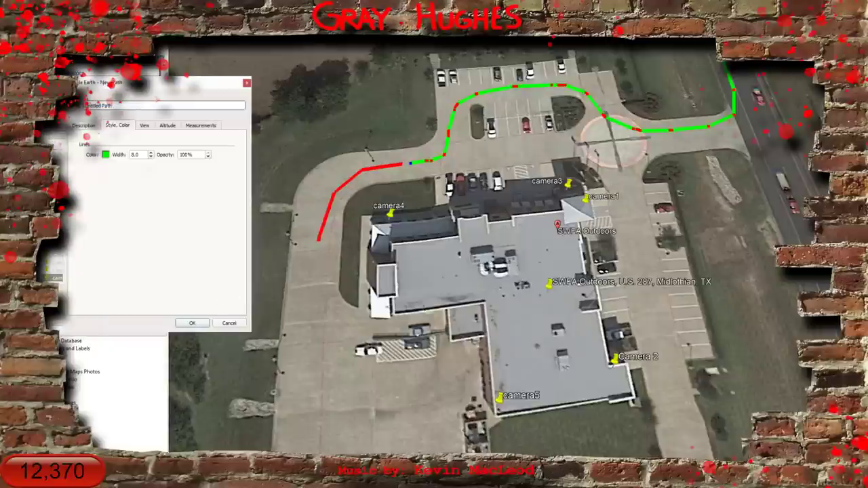
left_click(193, 323)
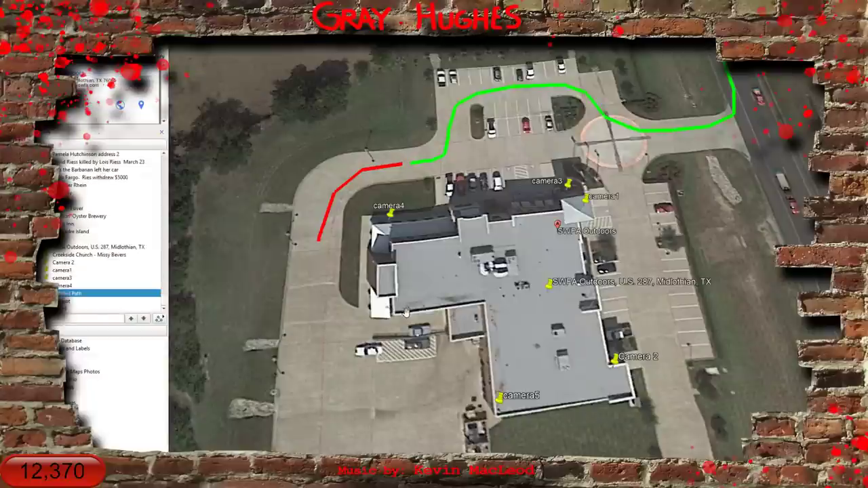
left_click_drag(406, 312, 360, 346)
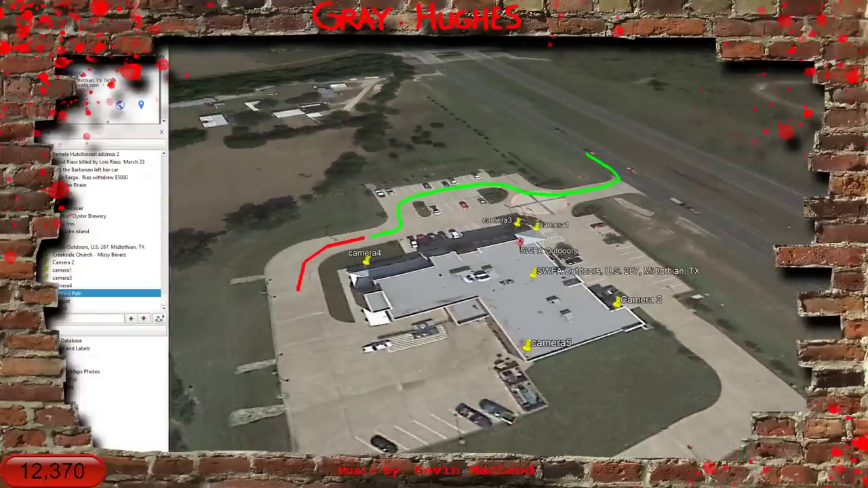
key("alt+f")
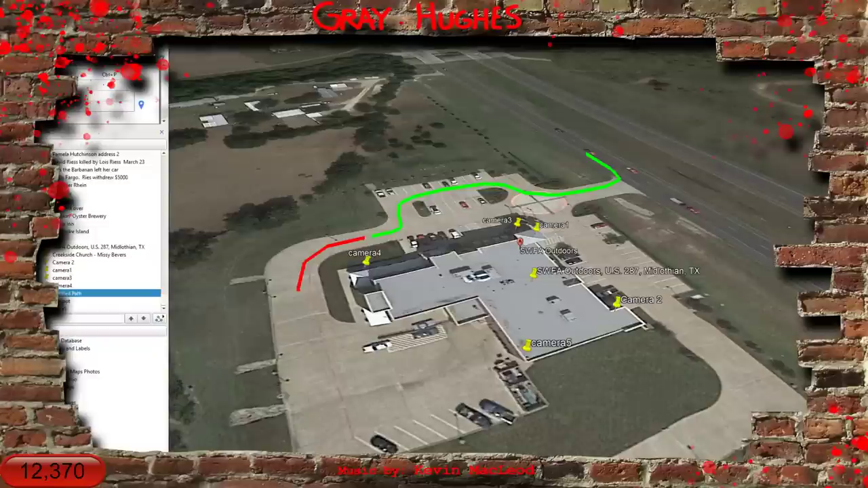
left_click(160, 53)
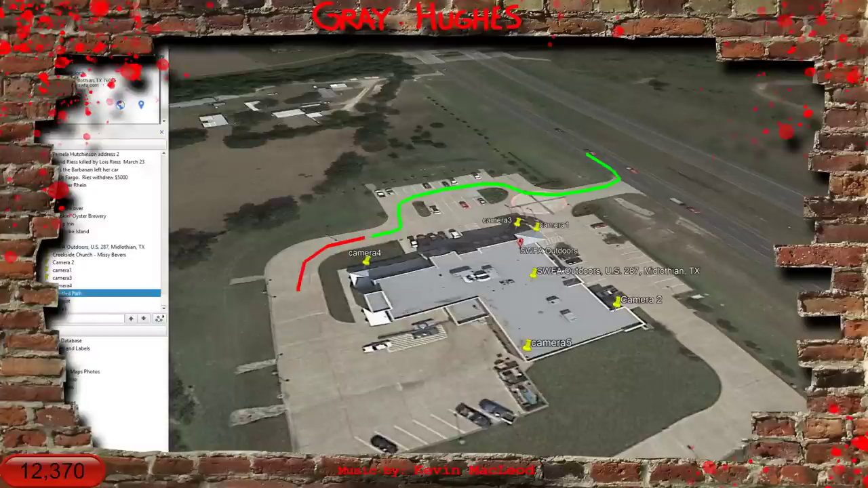
Switch to Premiere Pro and scrub the ID:027 footage from 00:01:15:04 to 00:01:19:12 to follow the car
left_click_drag(462, 374, 329, 369)
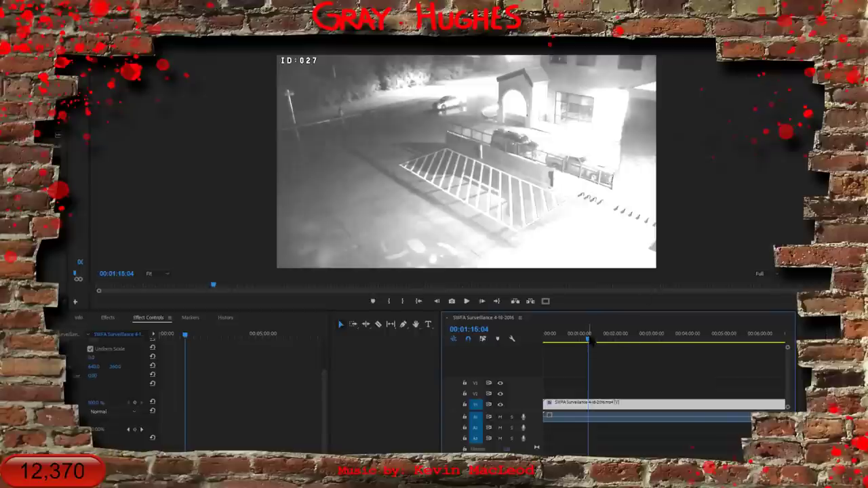
mouse_move(589, 338)
left_mouse_down()
mouse_move(596, 337)
mouse_move(590, 343)
left_mouse_up()
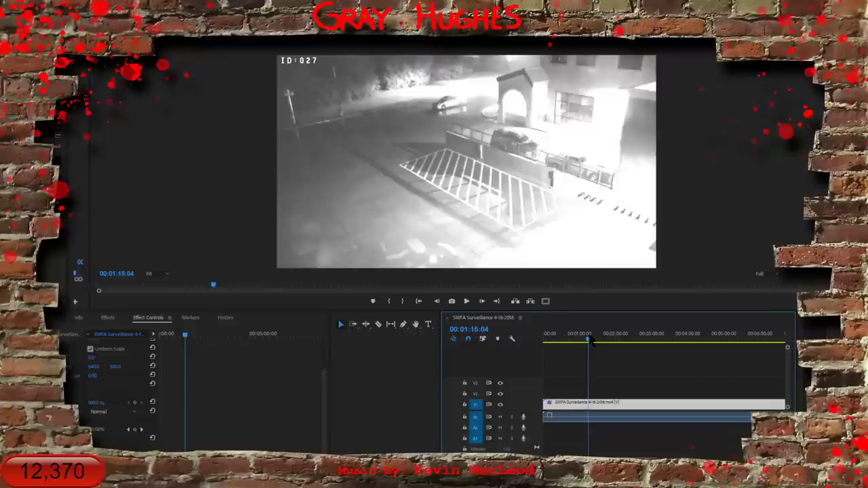
left_click_drag(589, 341, 593, 343)
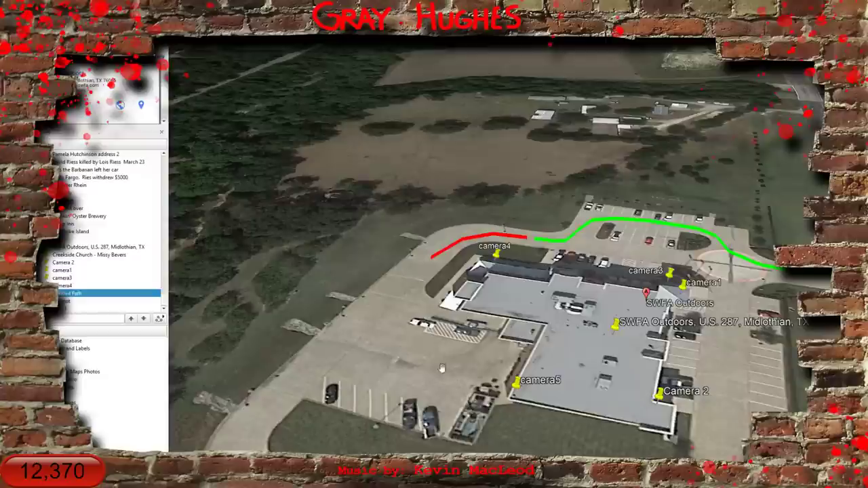
In Google Earth, examine the striped pavement area behind the building up close and compare it with the drawn paths and camera5
scroll(442, 352, "up", 2)
left_click_drag(490, 372, 488, 335)
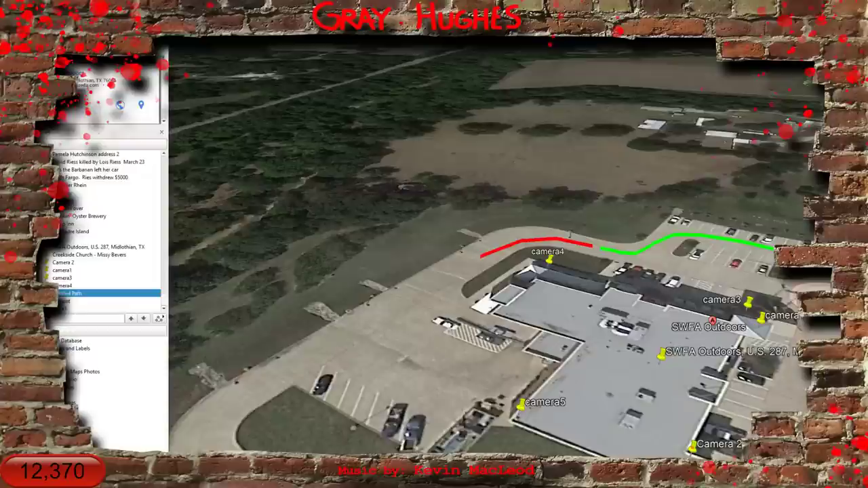
scroll(480, 328, "up", 3)
scroll(480, 327, "up", 3)
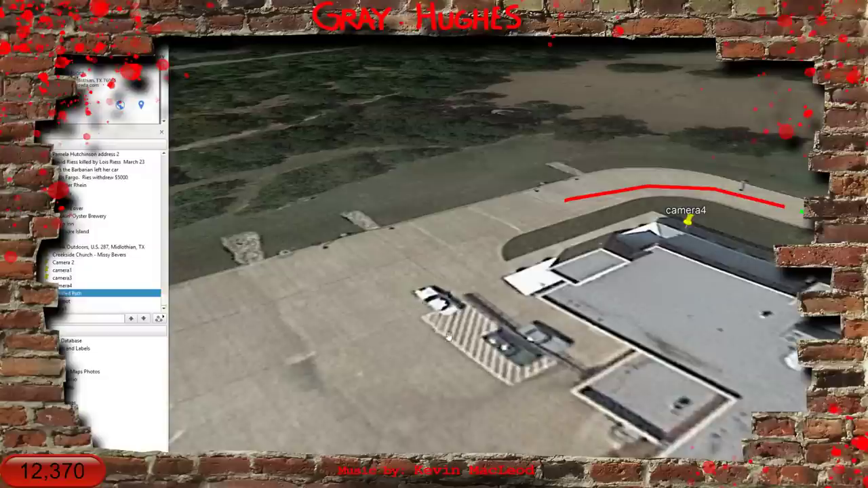
scroll(453, 337, "up", 2)
scroll(458, 329, "down", 4)
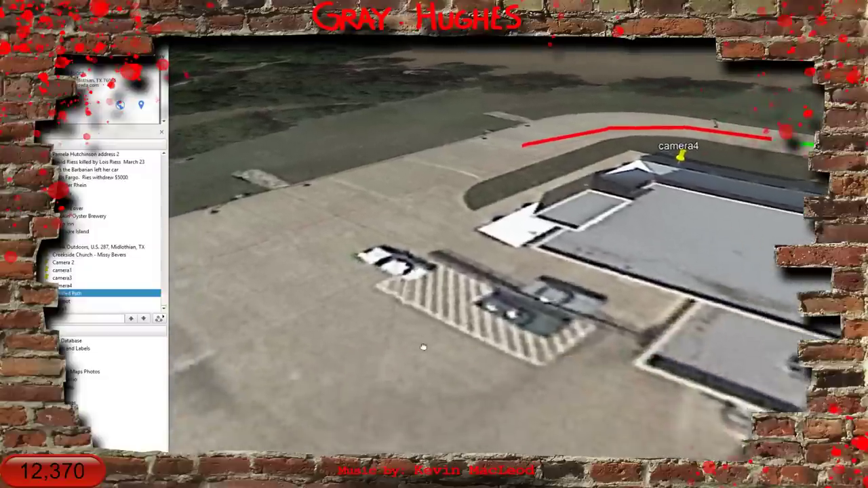
scroll(456, 248, "up", 3)
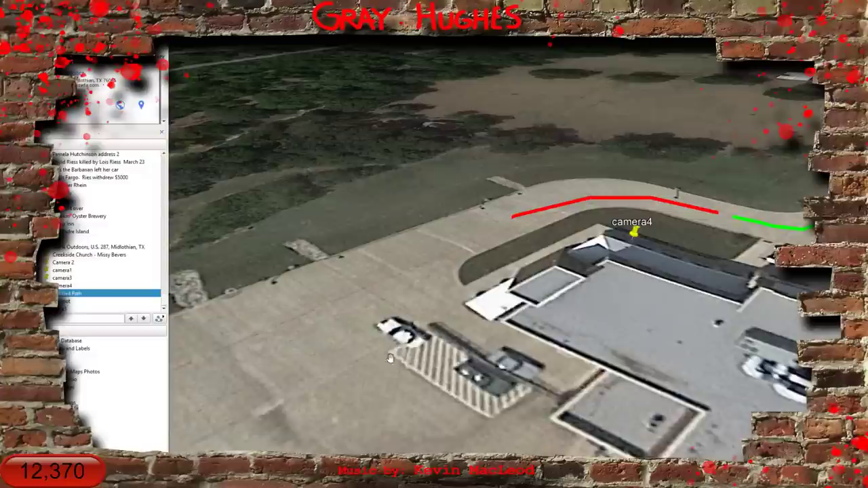
scroll(407, 351, "down", 5)
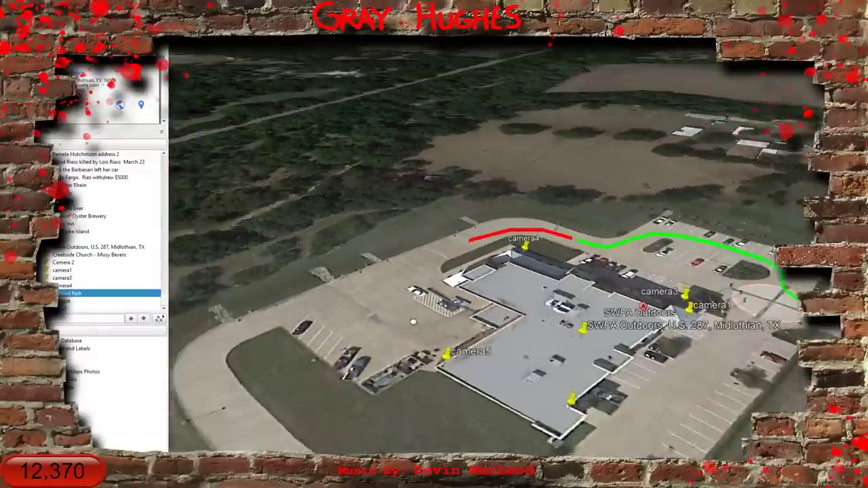
left_click_drag(413, 321, 418, 335)
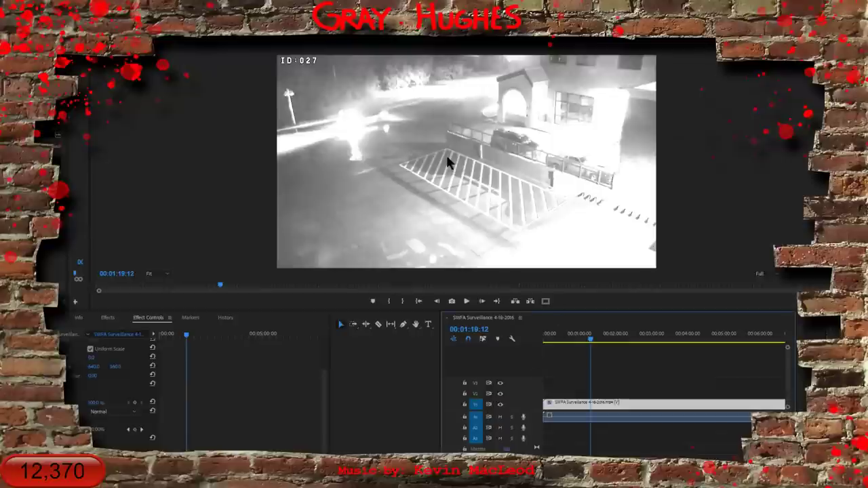
Switch to Premiere Pro and scrub the ID:027 footage back to 00:01:12, past its end, and back to 00:01:24:13
left_click_drag(591, 341, 592, 340)
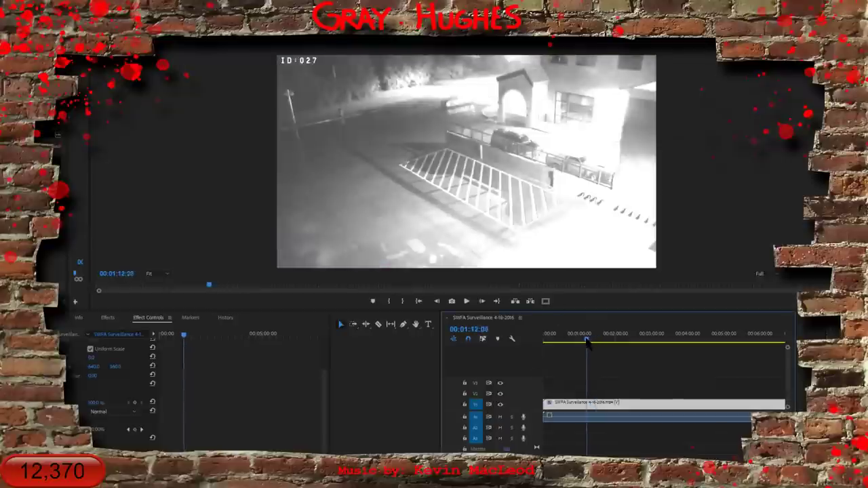
left_click(595, 340)
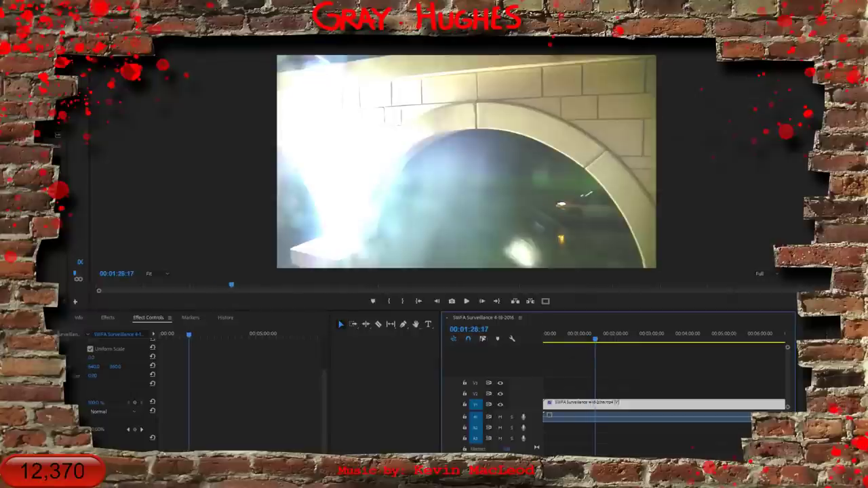
left_click(590, 339)
left_click_drag(590, 346, 594, 345)
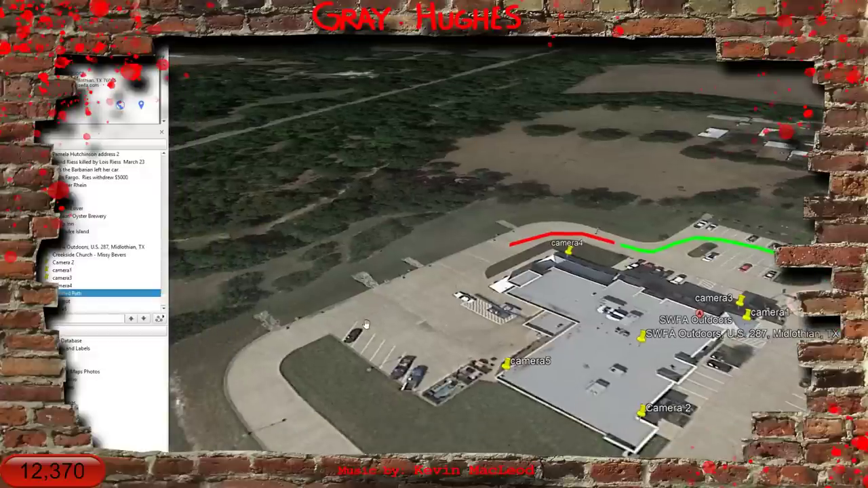
In Google Earth, draw and save a new path from the far end of the red path along the rear pavement, past the striped area
scroll(435, 290, "down", 3)
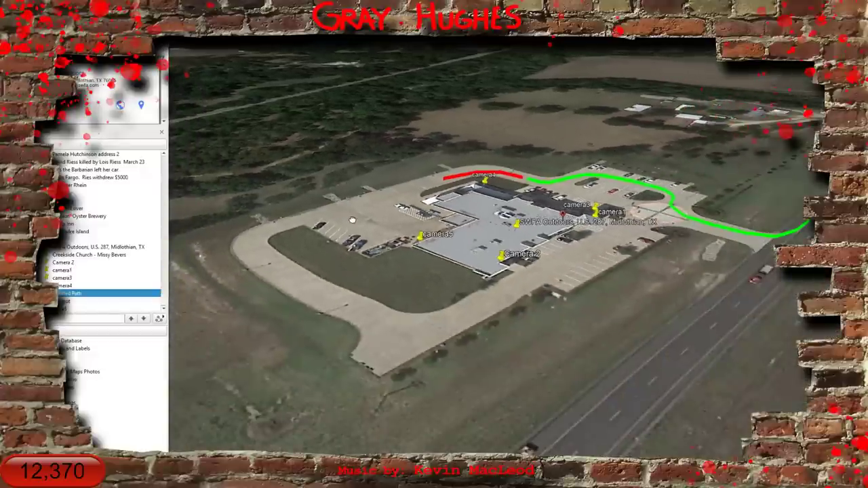
scroll(360, 319, "up", 3)
scroll(407, 313, "up", 1)
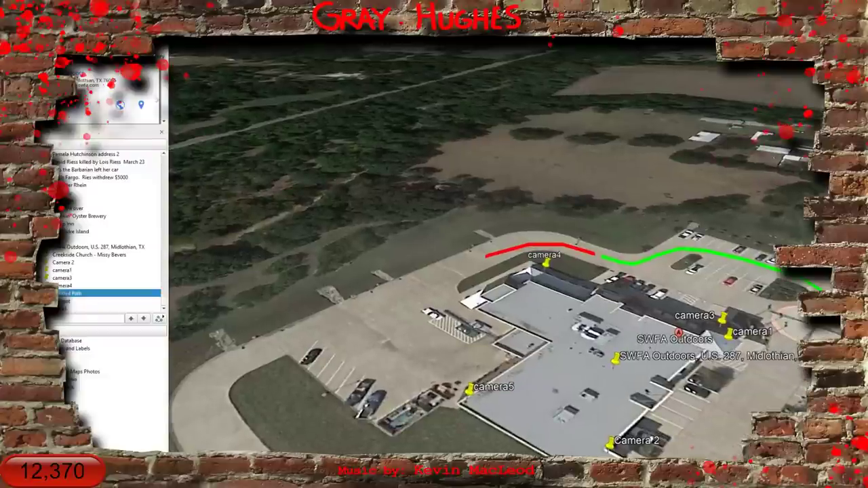
left_click(471, 263)
left_click(434, 285)
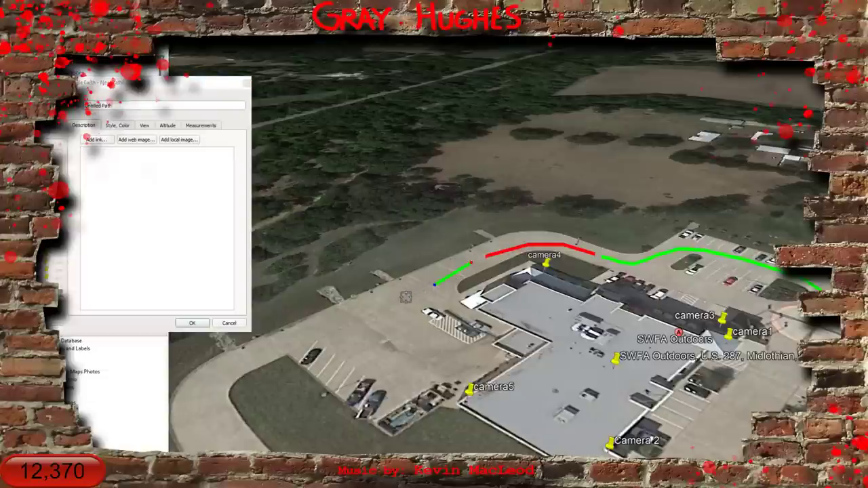
left_click(406, 297)
left_click(370, 317)
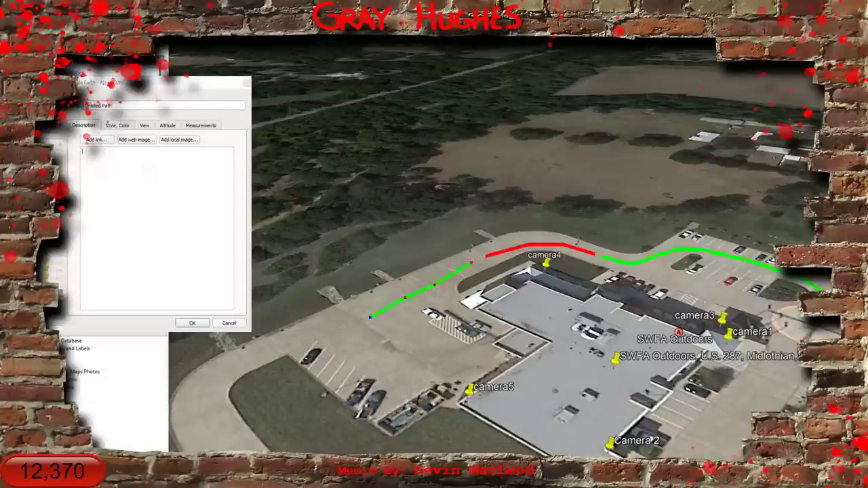
left_click(192, 323)
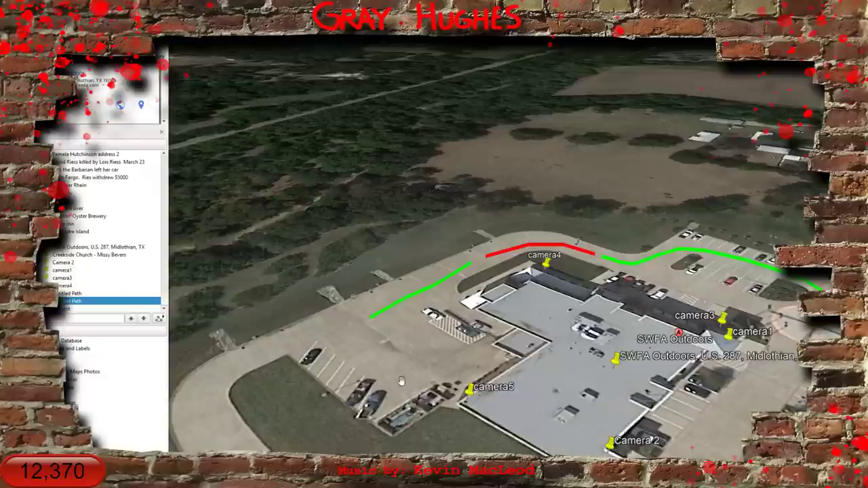
Examine the new rear path up close and its position relative to the striped pavement area, camera5 and the building
mouse_move(393, 373)
left_mouse_down()
mouse_move(391, 355)
mouse_move(384, 393)
left_mouse_up()
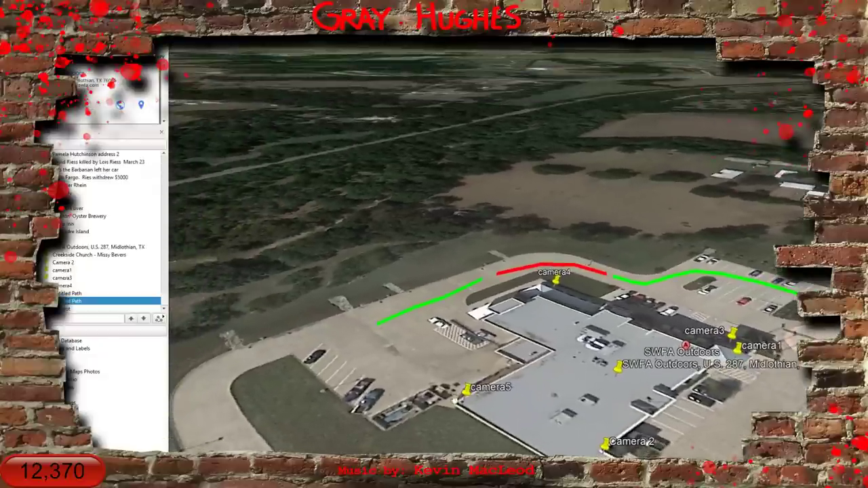
left_click_drag(455, 401, 376, 384)
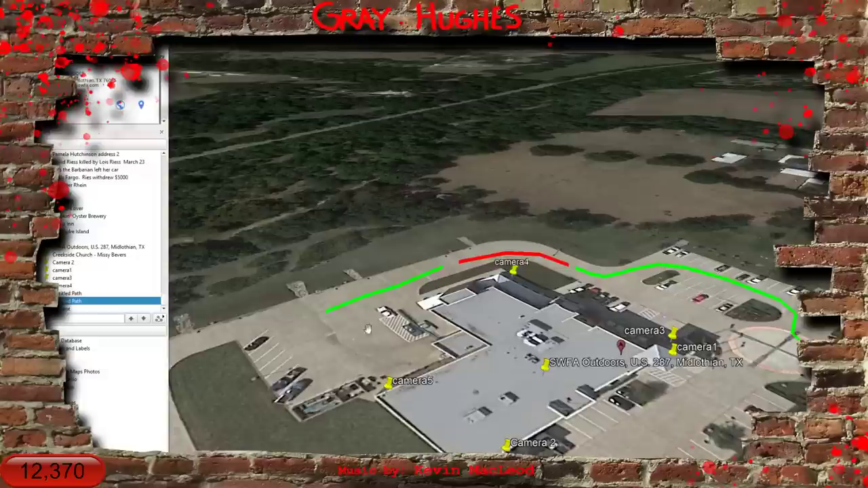
left_click_drag(319, 293, 332, 409)
left_click_drag(377, 244, 387, 333)
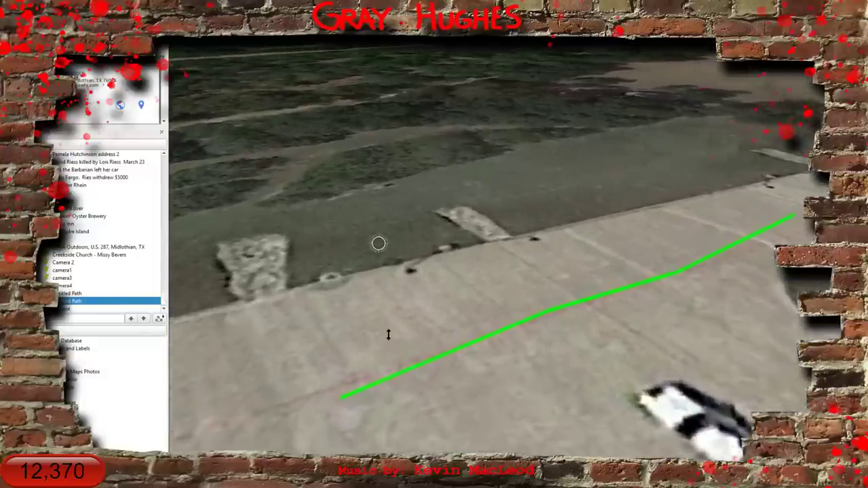
left_click_drag(422, 291, 550, 232)
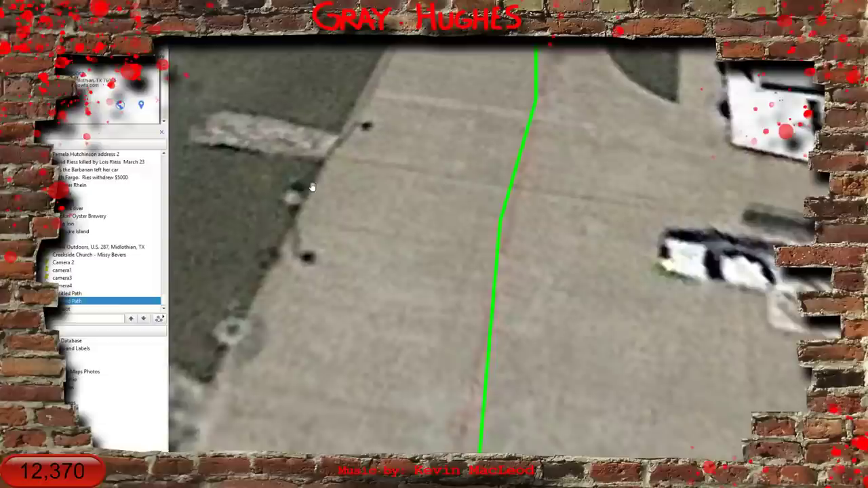
left_click_drag(413, 329, 255, 339)
left_click_drag(281, 199, 290, 291)
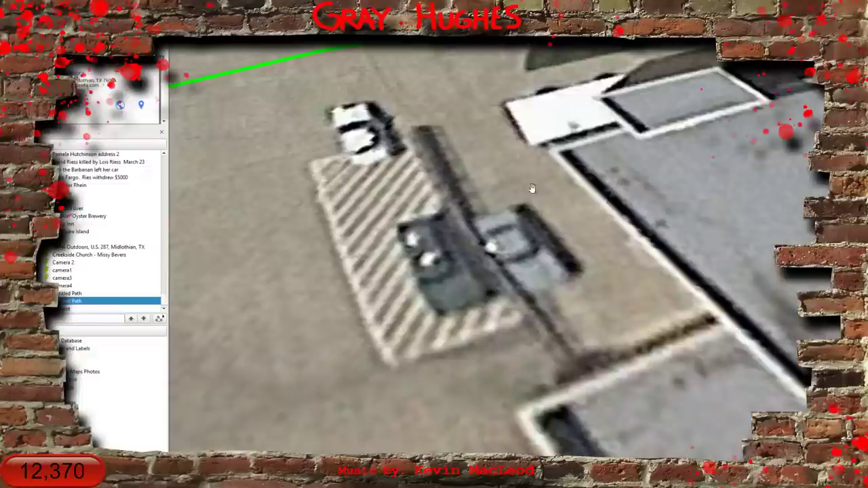
left_click_drag(437, 235, 517, 260)
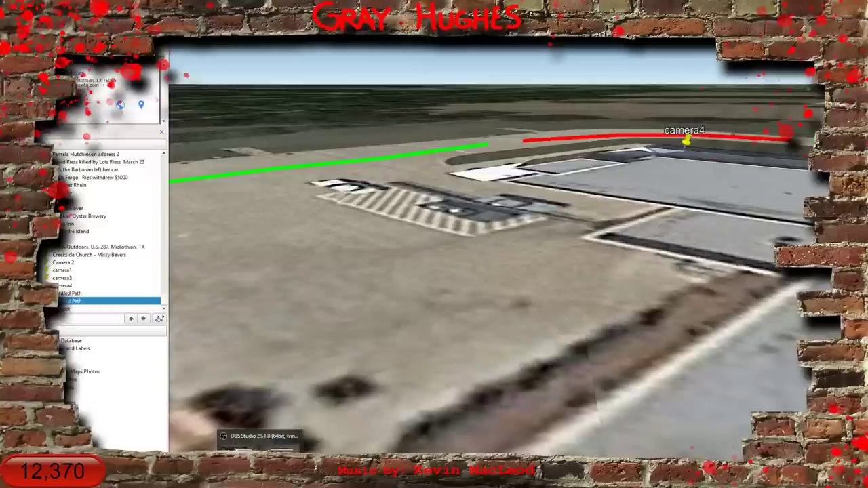
Switch between Premiere Pro and Google Earth to compare the 00:01:24:13 frame with the low-angle view of the striped area
left_click(240, 465)
key("alt+Tab")
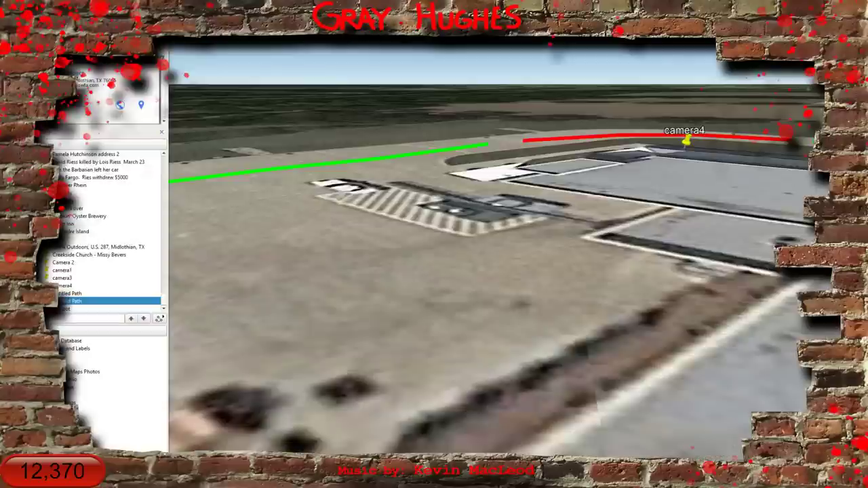
key("alt+Tab")
key("alt+Tab")
key("alt+Tab")
key("alt+Tab")
key("alt+Tab")
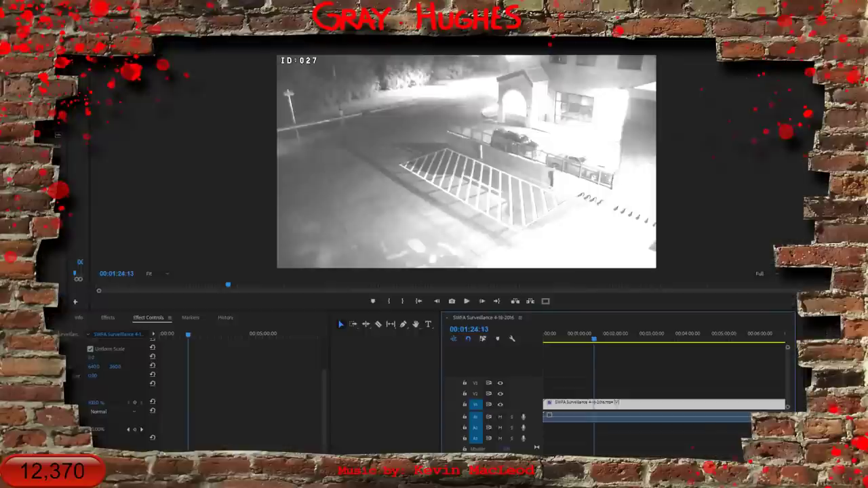
key("alt+Tab")
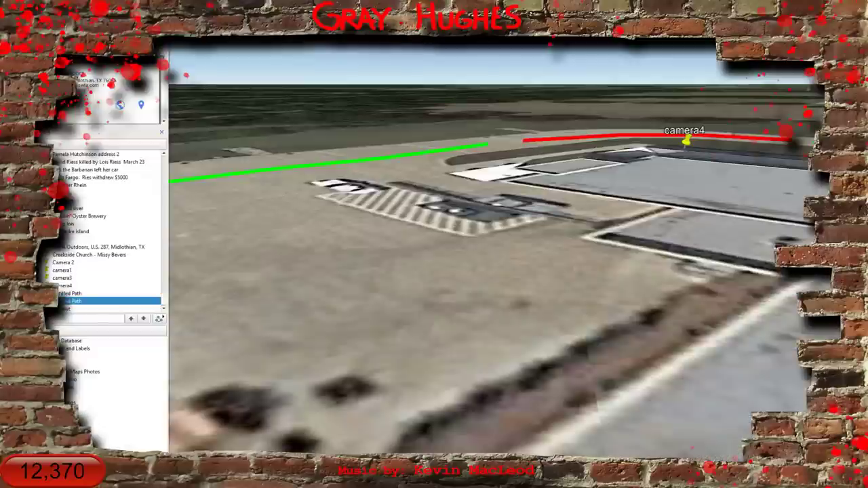
key("alt+Tab")
key("alt+Tab")
Examine the rear pavement from above and at low angles, comparing the green path's end with the striped area and angled parking spaces
left_click_drag(385, 336, 705, 443)
left_click_drag(529, 336, 512, 398)
scroll(496, 278, "up", 1)
left_click_drag(496, 278, 450, 200)
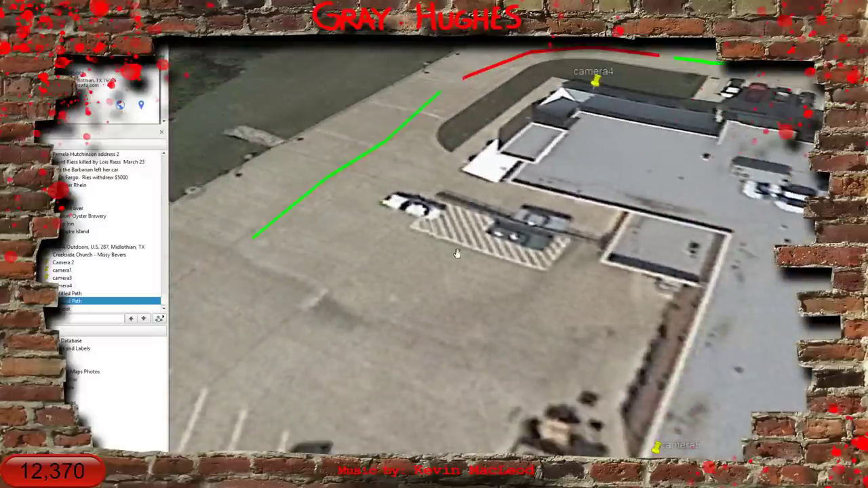
left_click_drag(457, 254, 453, 315)
left_click_drag(475, 286, 479, 329)
scroll(478, 329, "up", 3)
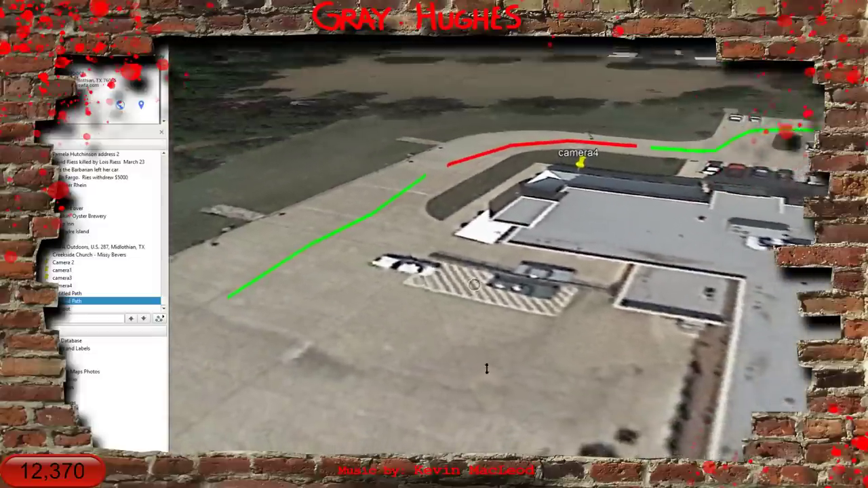
scroll(493, 367, "down", 2)
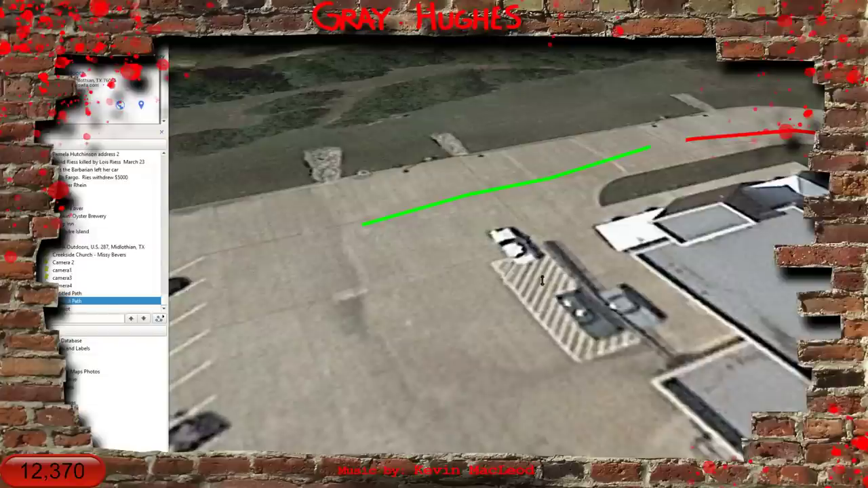
left_click_drag(542, 281, 628, 326)
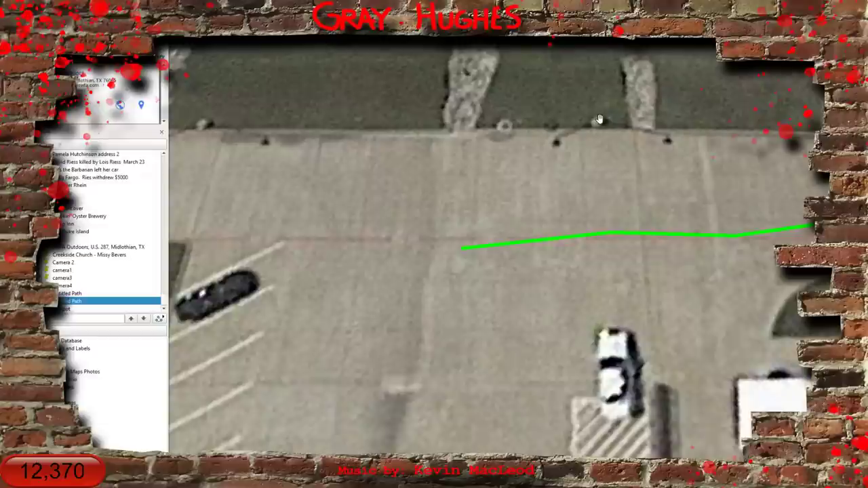
left_click_drag(631, 121, 657, 214)
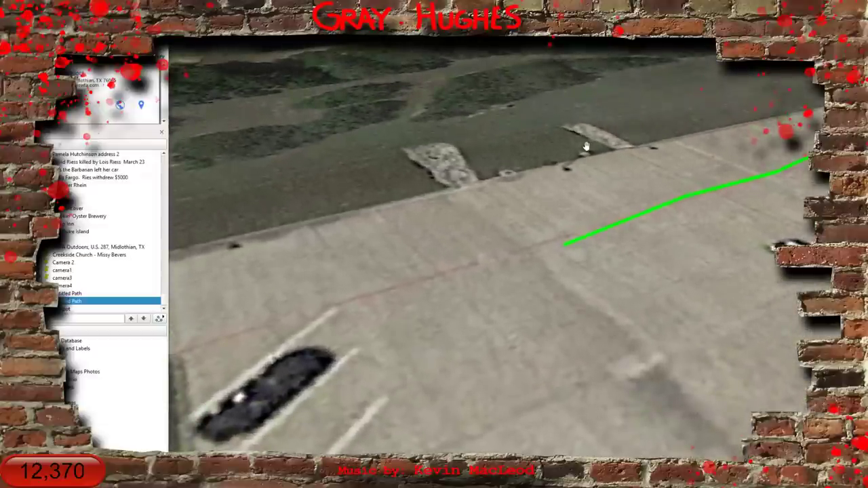
left_click_drag(586, 147, 732, 329)
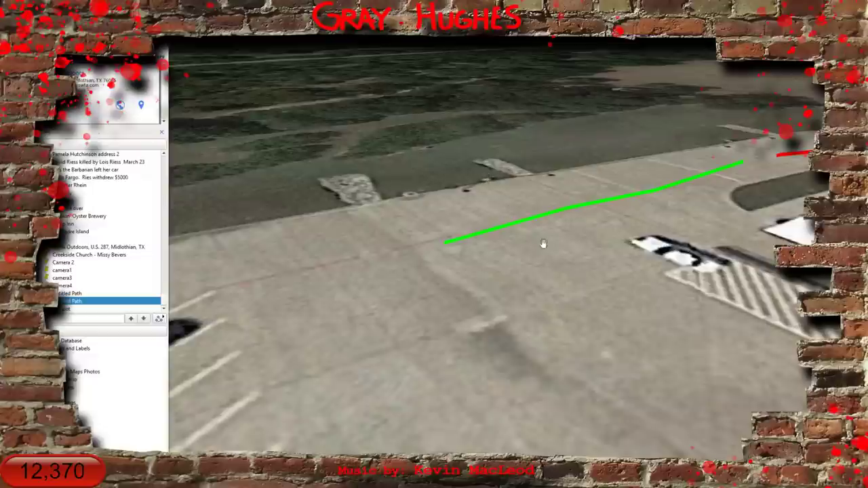
left_click_drag(547, 297, 607, 347)
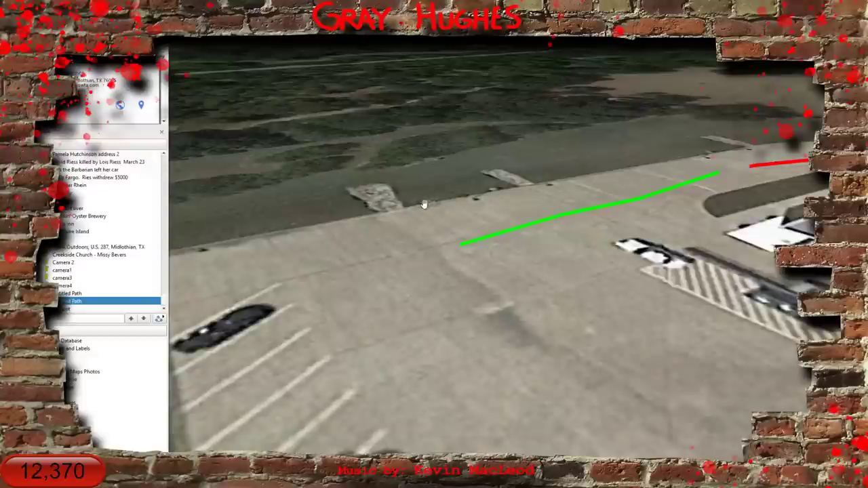
Extend the rear green path's end point slightly towards the angled parking spaces and save the path
right_click(468, 242)
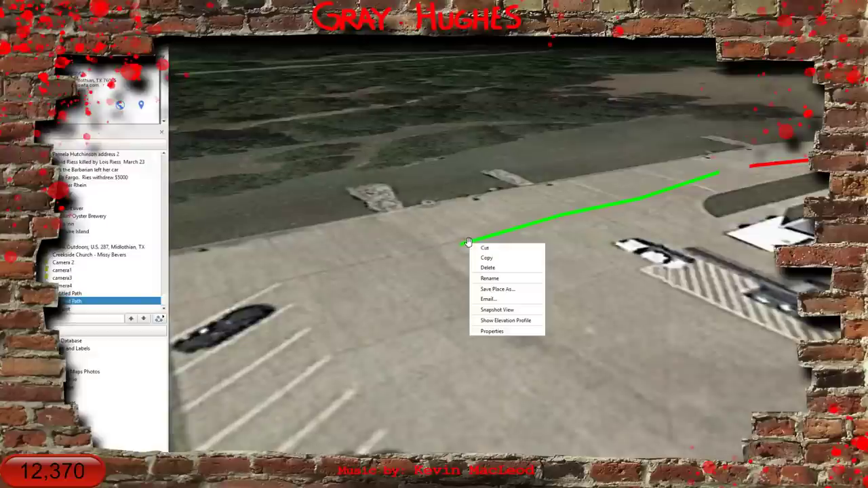
left_click(485, 331)
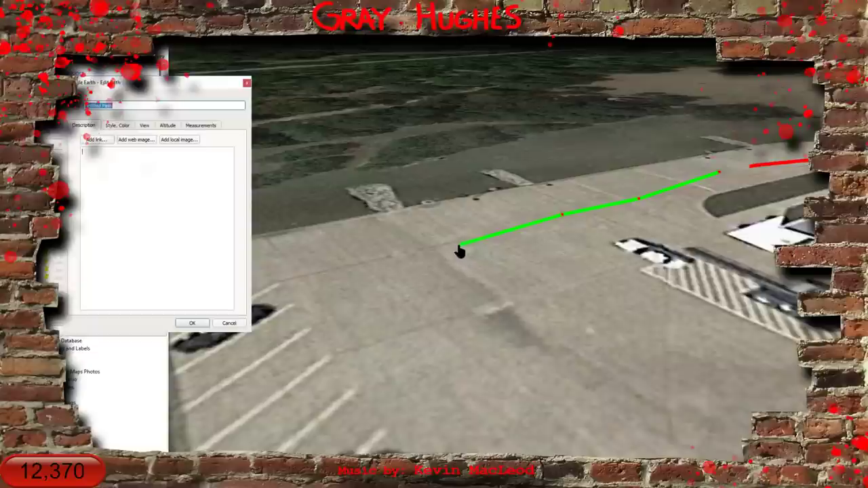
left_click_drag(462, 247, 428, 254)
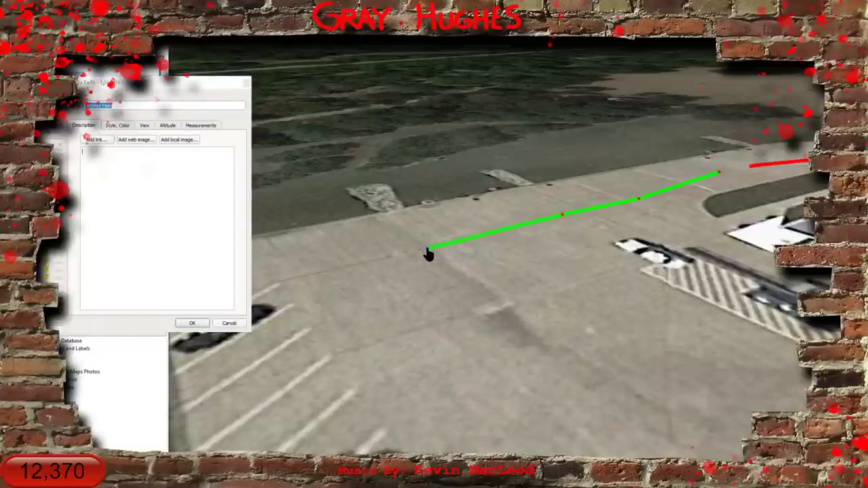
left_click(192, 323)
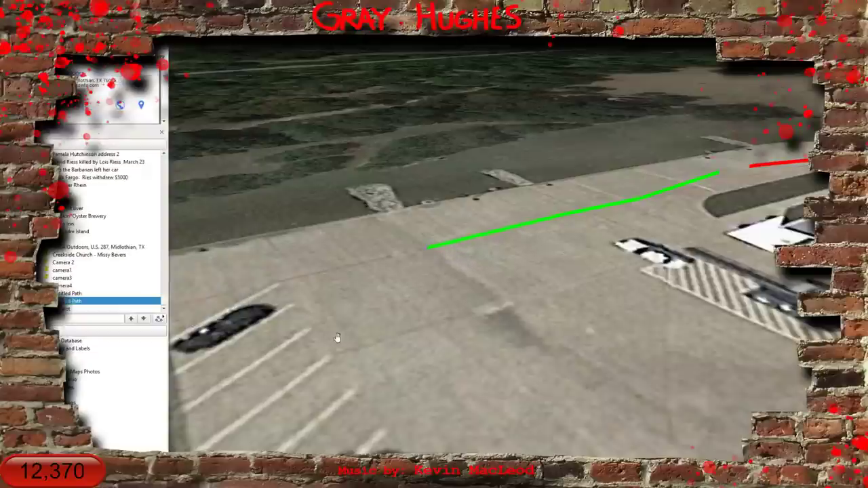
Shorten the rear green path by moving its end point slightly back from the angled parking spaces, and save it
left_click_drag(339, 342, 300, 219)
left_click_drag(387, 308, 364, 344)
right_click(436, 201)
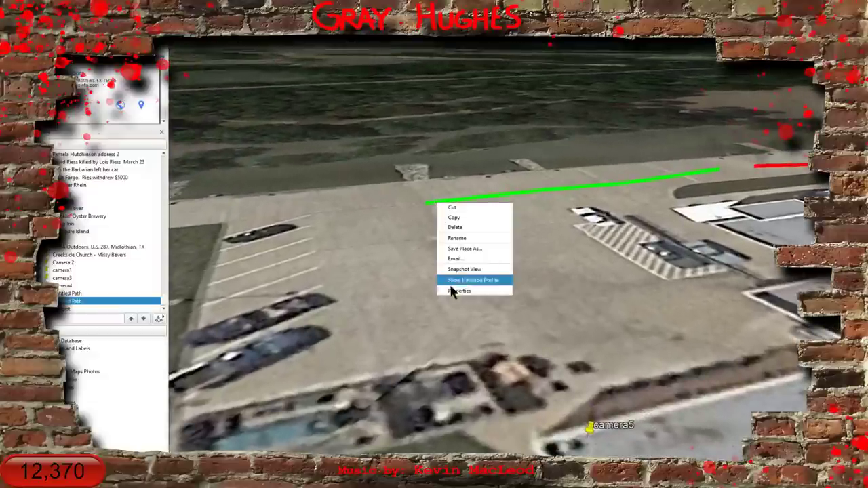
left_click(455, 292)
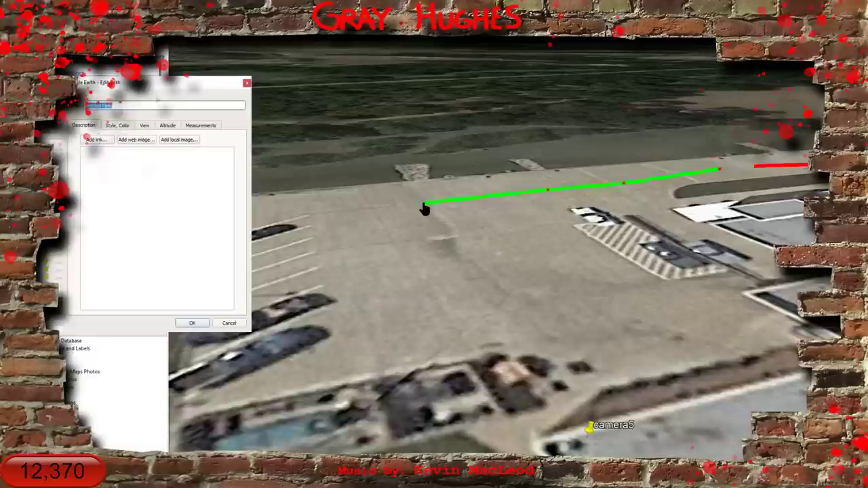
left_click_drag(424, 203, 446, 202)
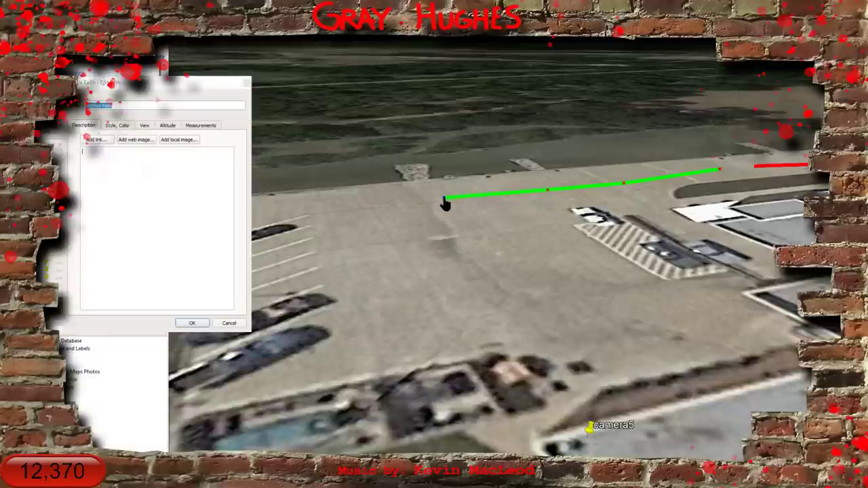
left_click(196, 323)
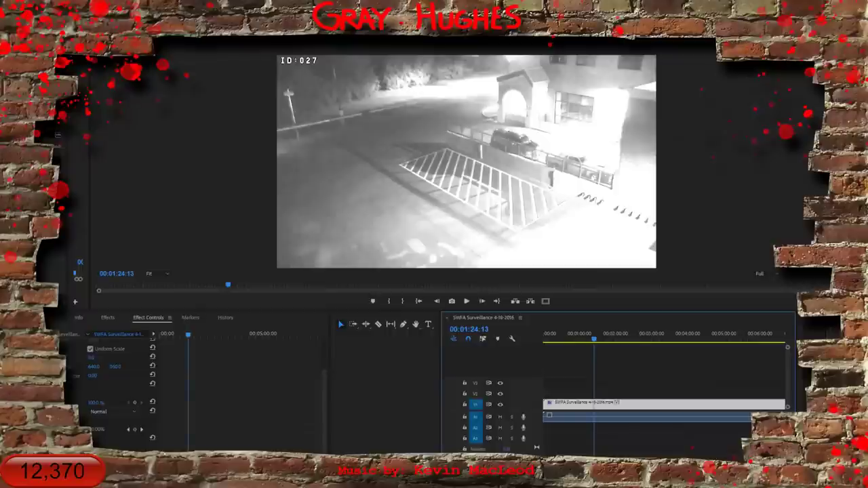
Switch to the File Explorer window showing the "new" songs folder and reposition it
mouse_move(281, 468)
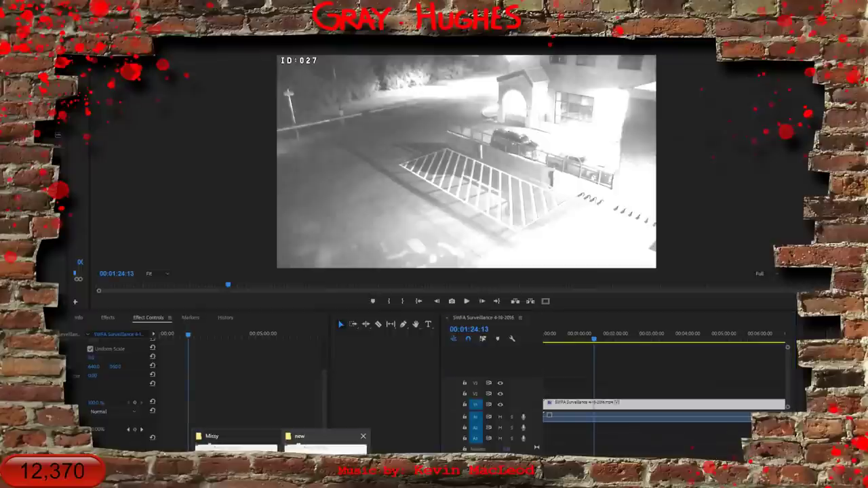
left_click(326, 442)
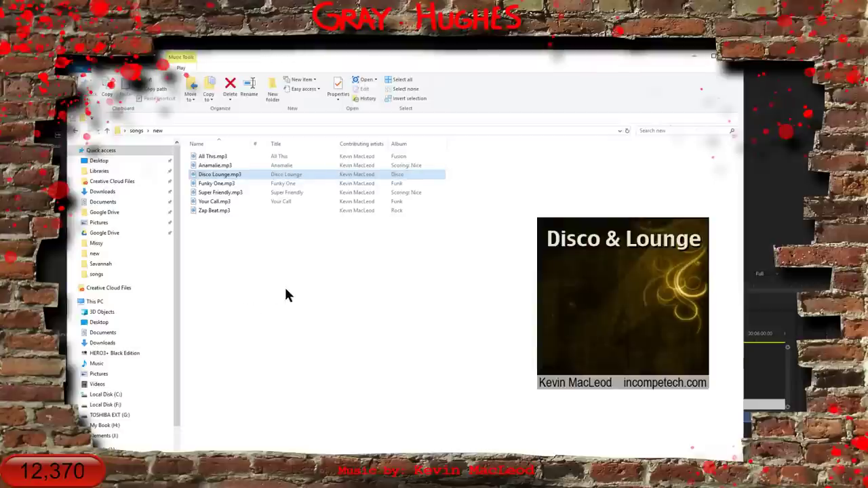
left_click_drag(276, 52, 241, 12)
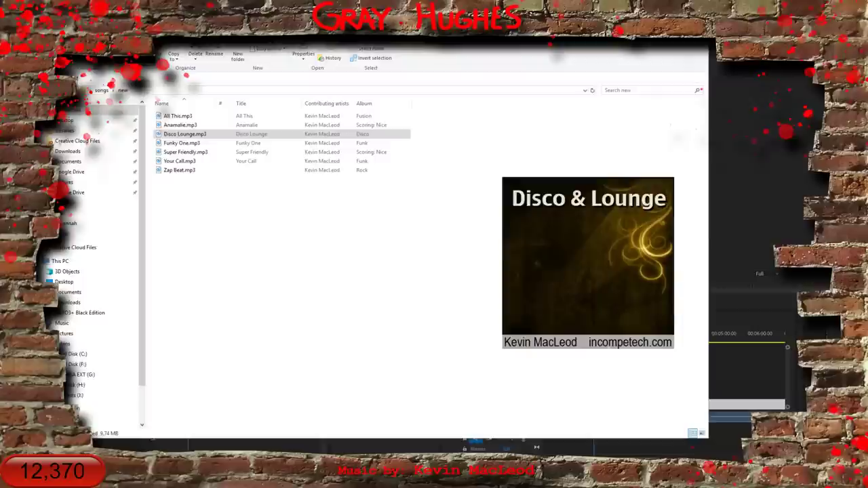
Select Disco Lounge.mp3 in the songs folder and return to the surveillance footage in Premiere Pro
left_click(184, 133)
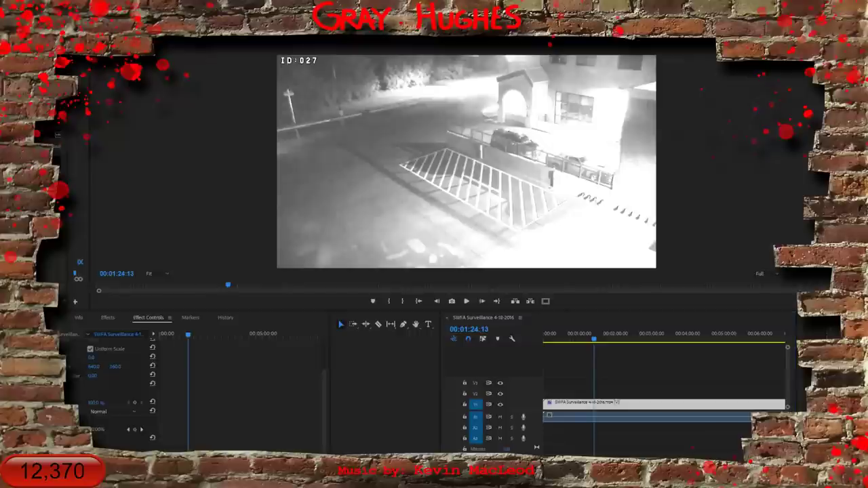
key("alt+Tab")
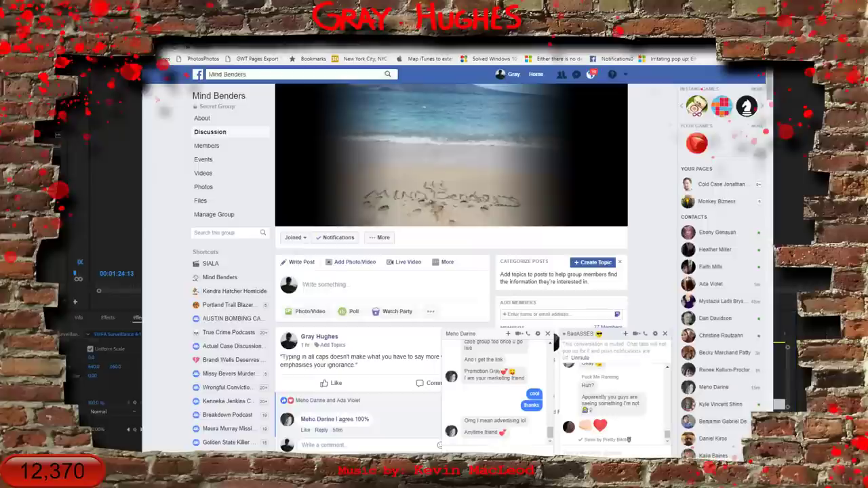
key("alt+Tab")
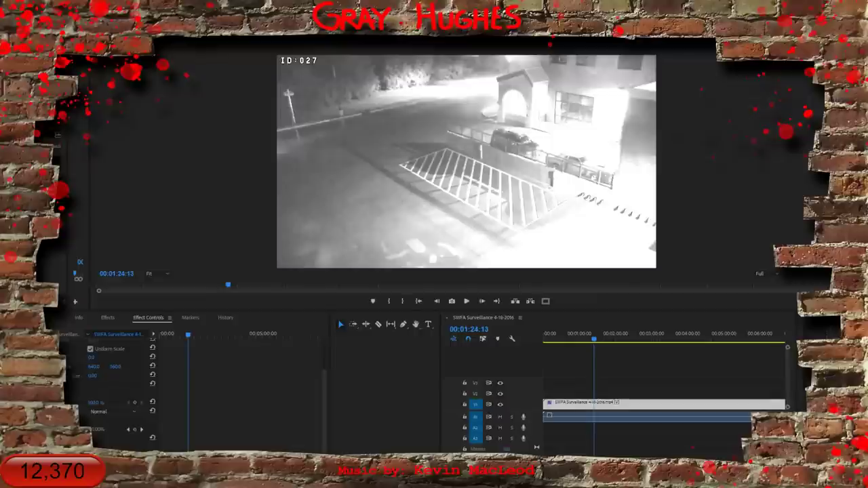
Scrub the surveillance sequence forward to the parking lot footage, advancing frame by frame to 00:02:09:23
key("shift+3")
mouse_move(595, 343)
left_mouse_down()
mouse_move(604, 342)
mouse_move(588, 346)
mouse_move(600, 342)
left_mouse_up()
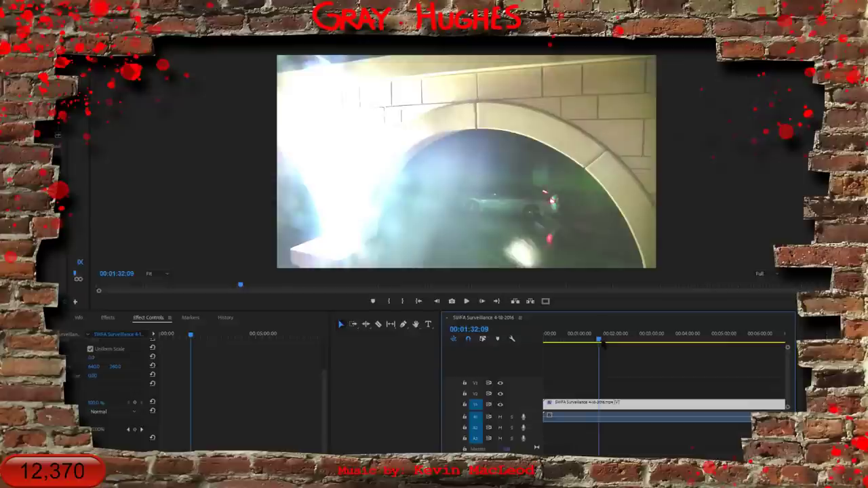
left_click_drag(600, 339, 623, 318)
key("Right")
key("Right")
key("Right")
key("Right")
key("Right")
key("Right")
key("Right")
key("Right")
key("Right")
key("Right")
key("Right")
key("Right")
key("Right")
key("Right")
key("Right")
key("Right")
key("Right")
key("Right")
key("Right")
key("Right")
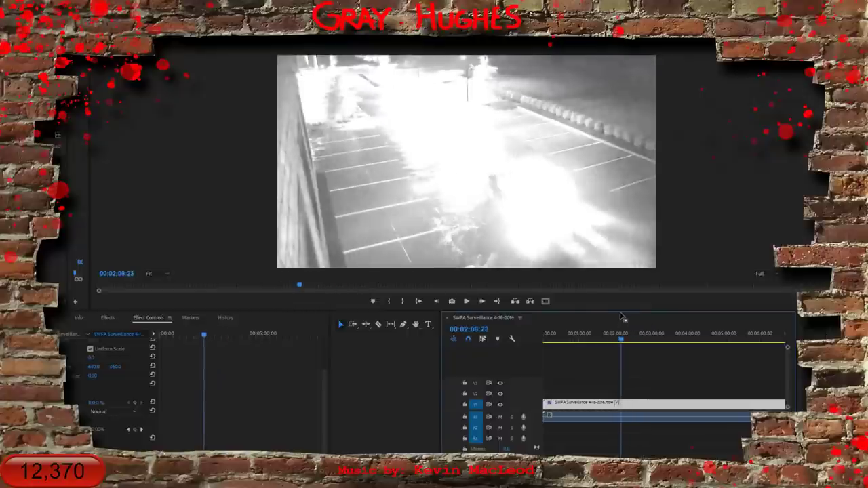
Step the parking lot footage back frame by frame to 00:02:08:22
key("Left")
key("Left")
key("Left")
key("Left")
key("Left")
key("Left")
key("Left")
key("Left")
key("Left")
key("Left")
key("Left")
key("Left")
key("Left")
key("Left")
key("Left")
key("Left")
key("Left")
key("Left")
key("Left")
key("Left")
key("Left")
key("Left")
key("Left")
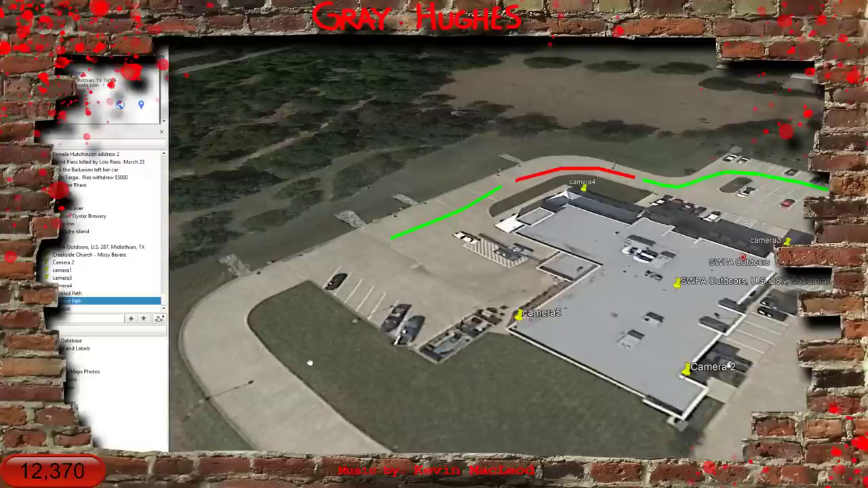
Examine the paths and camera placemarks around SWFA Outdoors from tilted aerial angles in Google Earth, and bring up the Movies & TV window
scroll(251, 242, "up", 3)
mouse_move(351, 276)
left_mouse_down()
mouse_move(370, 303)
mouse_move(477, 282)
left_mouse_up()
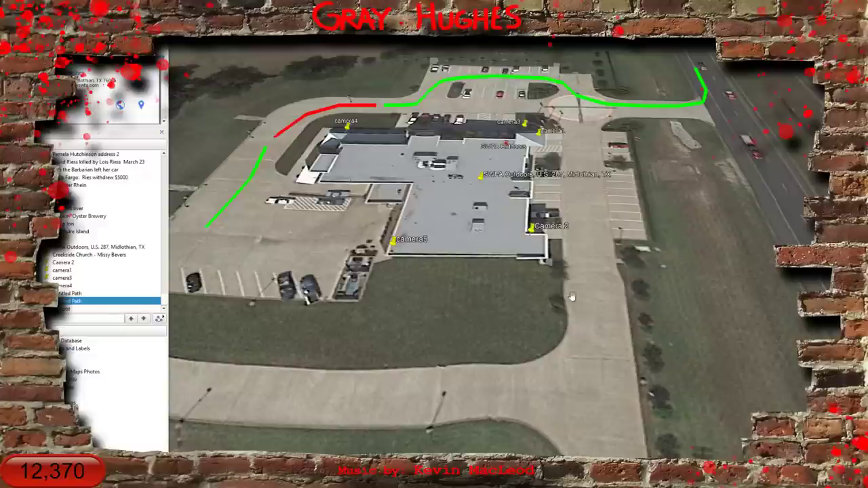
left_click_drag(585, 213, 552, 346)
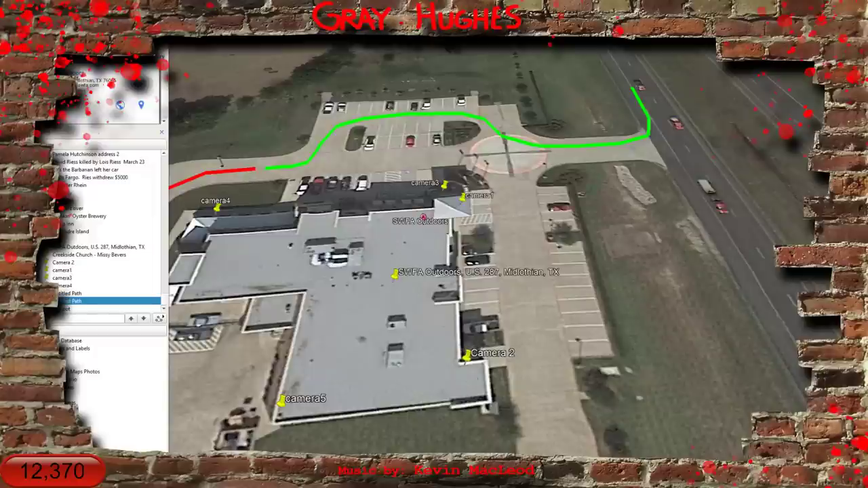
mouse_move(323, 475)
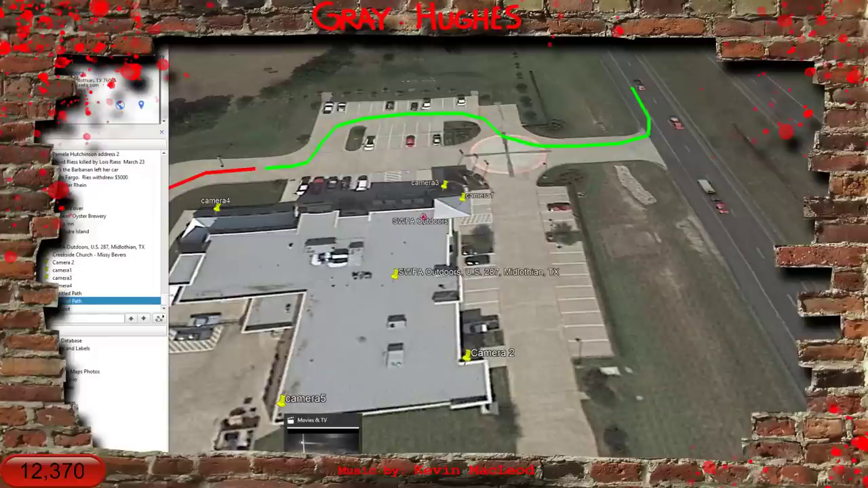
left_click(323, 438)
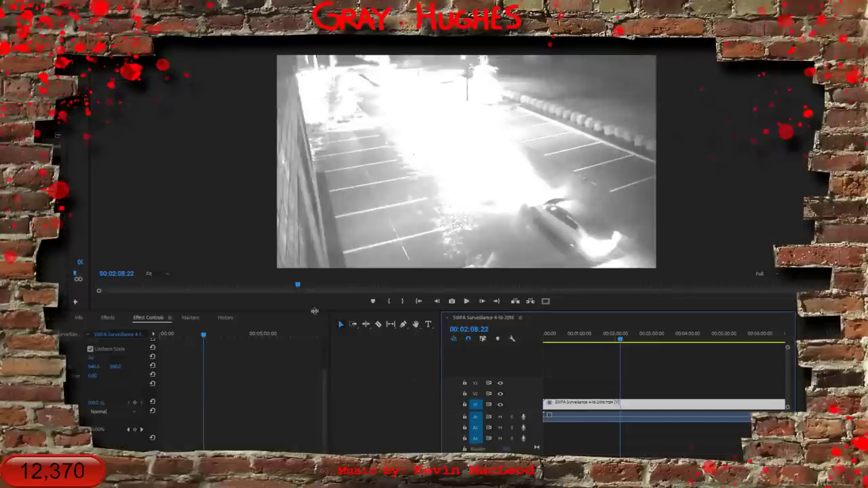
Scrub the surveillance footage back to 00:01:48:22, resizing the Program monitor, and compare the frame with the aerial view in Google Earth
left_click_drag(314, 312, 227, 422)
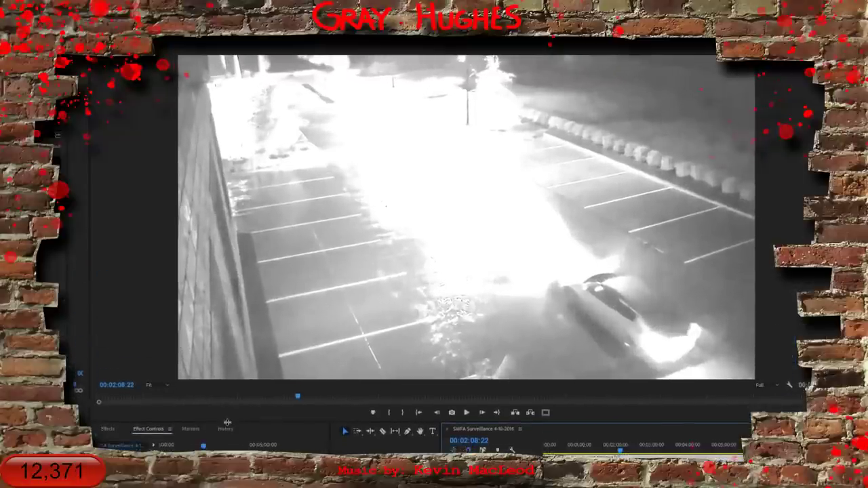
left_click_drag(620, 450, 617, 452)
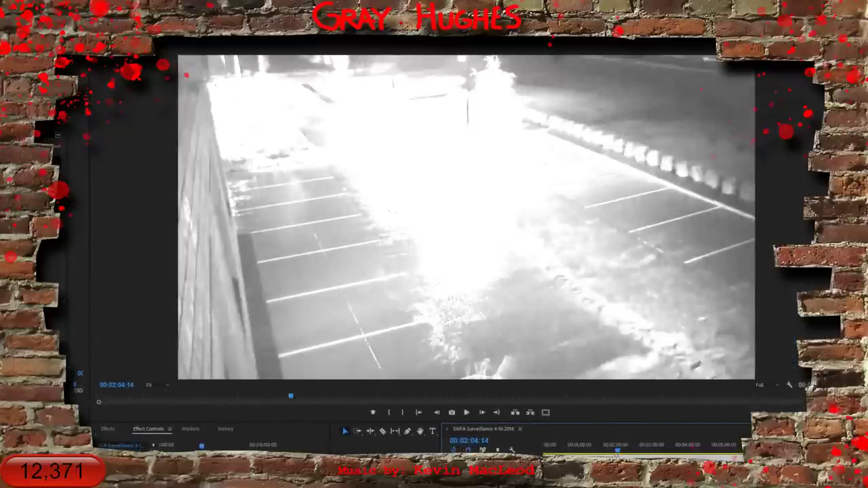
left_click_drag(139, 423, 128, 248)
left_click(122, 373)
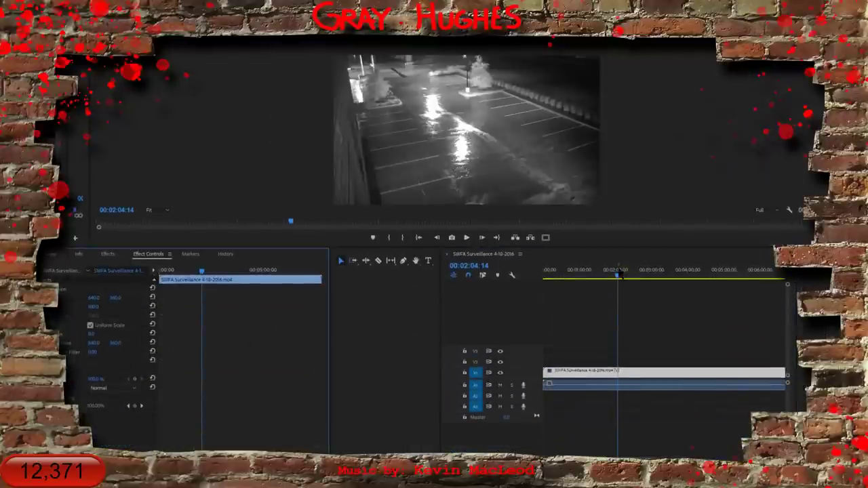
mouse_move(617, 279)
left_mouse_down()
mouse_move(365, 302)
mouse_move(578, 304)
mouse_move(616, 290)
mouse_move(601, 290)
mouse_move(611, 289)
mouse_move(601, 290)
mouse_move(608, 275)
left_mouse_up()
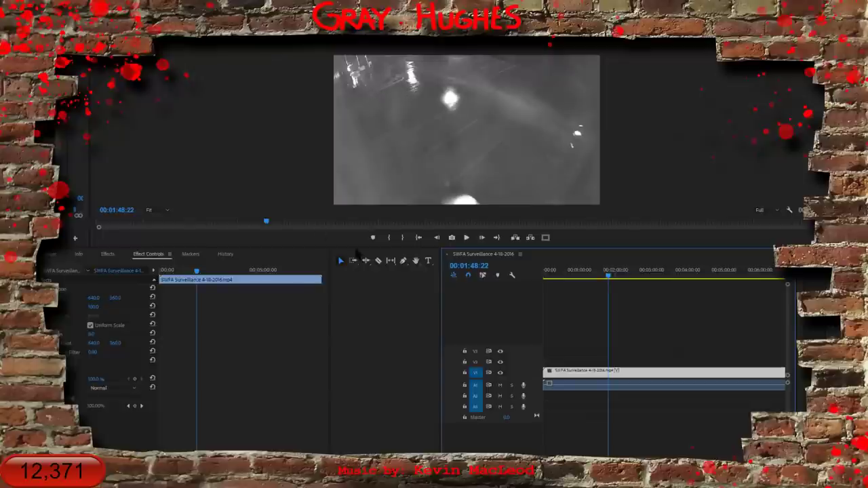
key("grave")
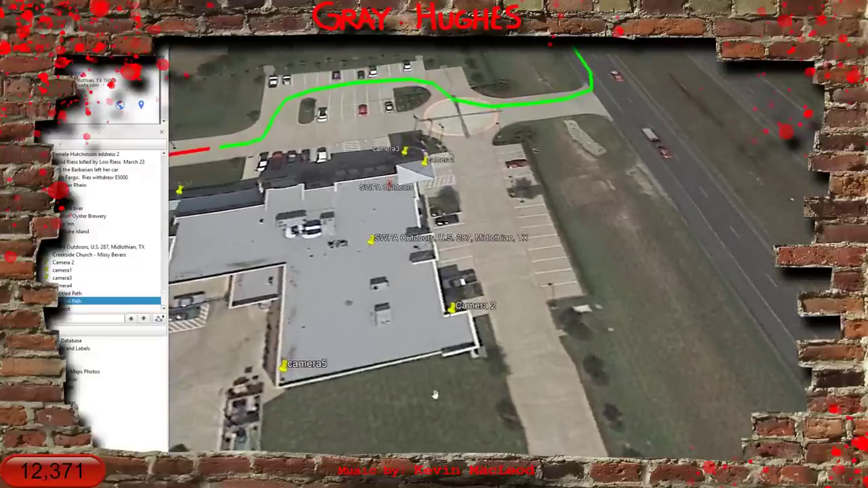
left_click_drag(394, 410, 437, 199)
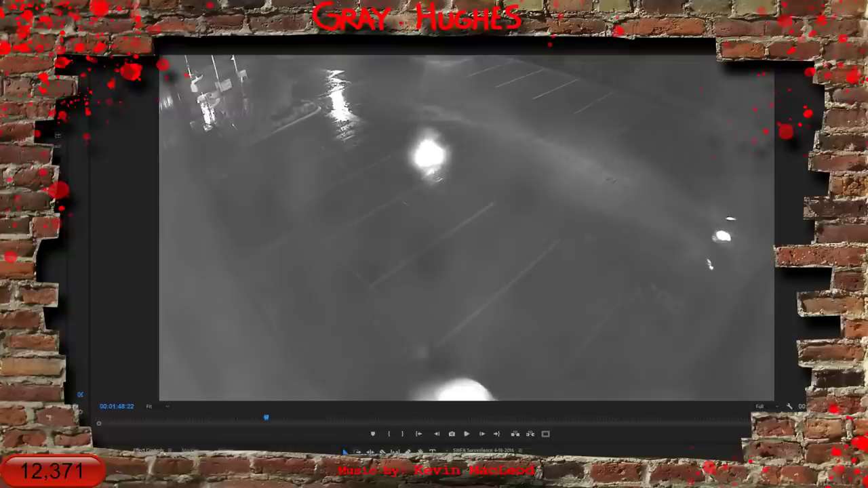
Switch to the File Explorer songs folder and open Your Call.mp3
key("alt+Tab")
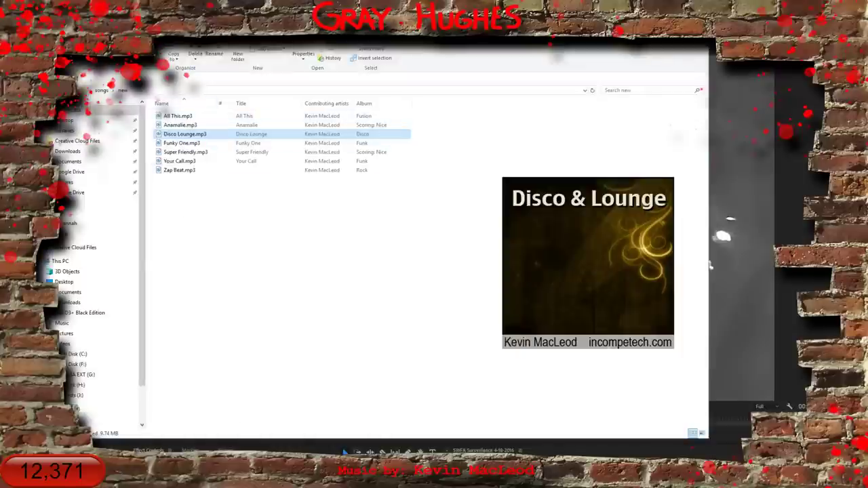
right_click(178, 214)
left_click(175, 161)
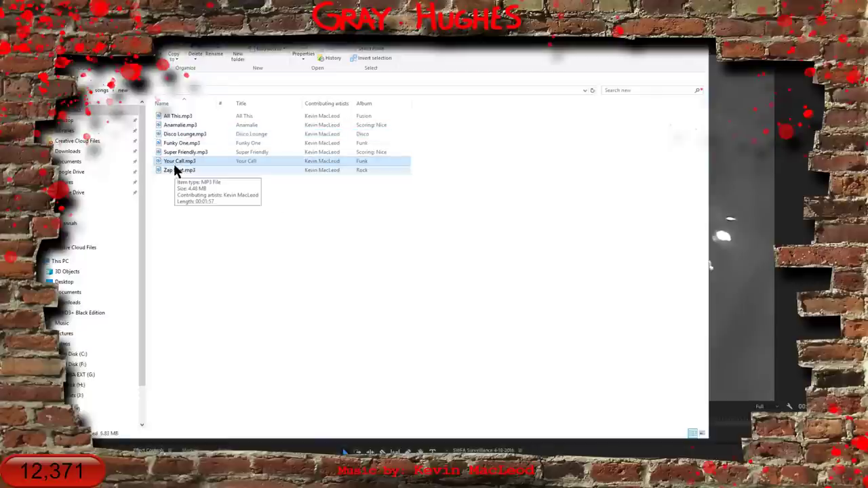
right_click(172, 161)
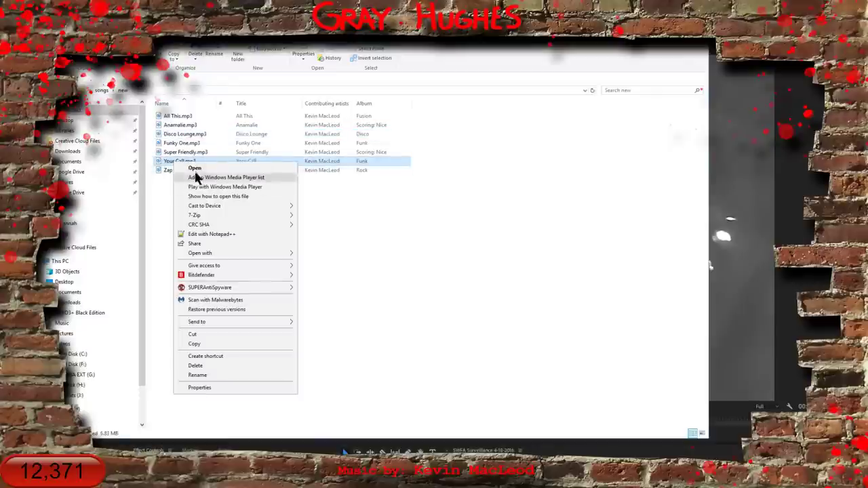
left_click(195, 170)
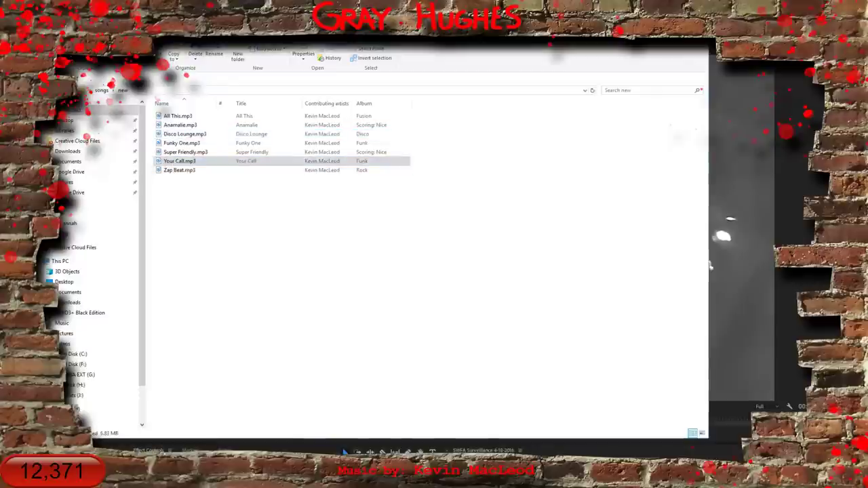
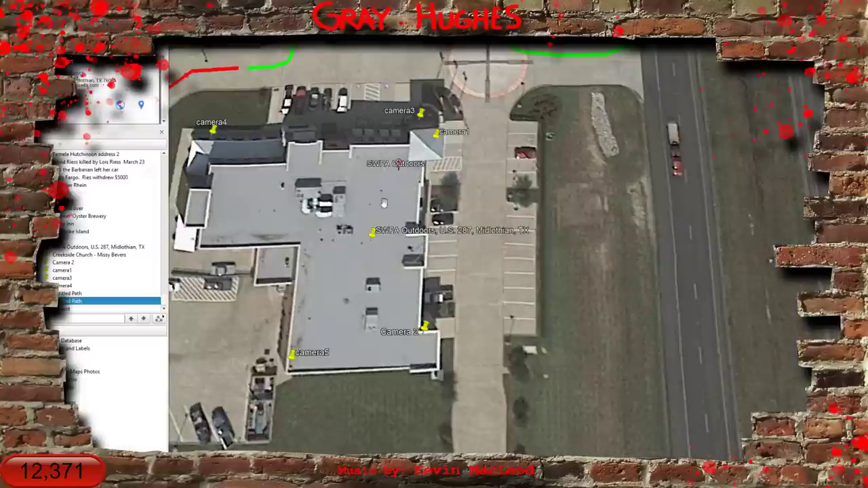
Move the Camera 2 placemark along the building's highway-side wall to near its midpoint, and save it
right_click(424, 327)
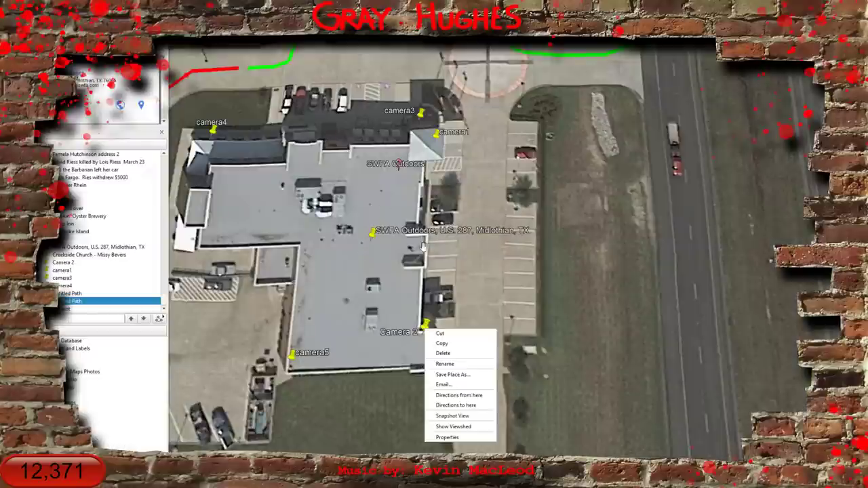
left_click(448, 438)
left_click_drag(424, 327, 428, 252)
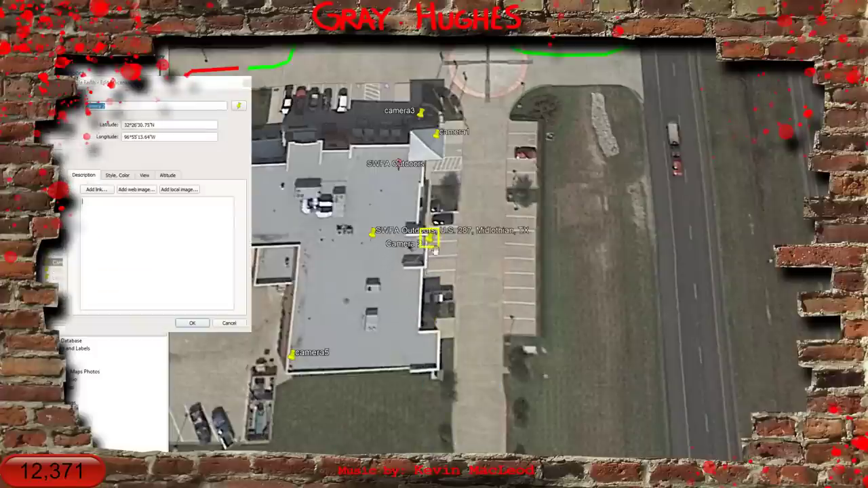
left_click(120, 242)
left_click(192, 324)
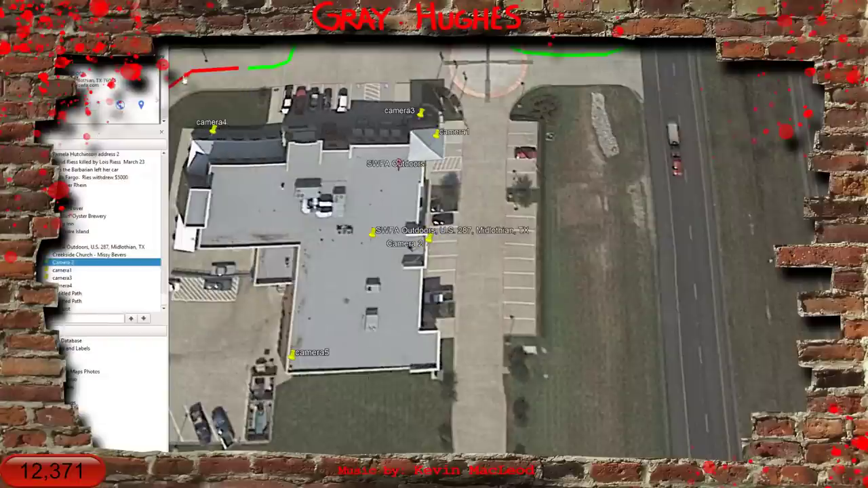
Add a placemark named camera6 at the recessed corner of the building's highway-side wall, where Camera 2 stood before
key("ctrl+shift+p")
left_click_drag(513, 263, 437, 342)
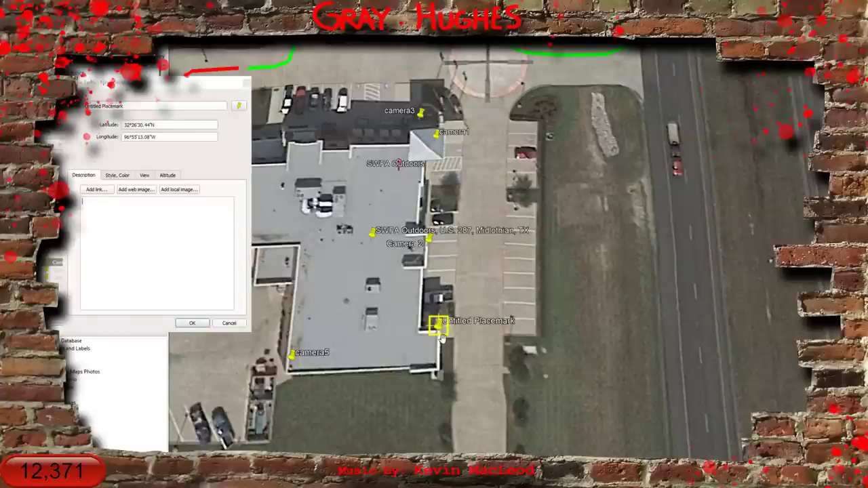
left_click(122, 107)
type("camera")
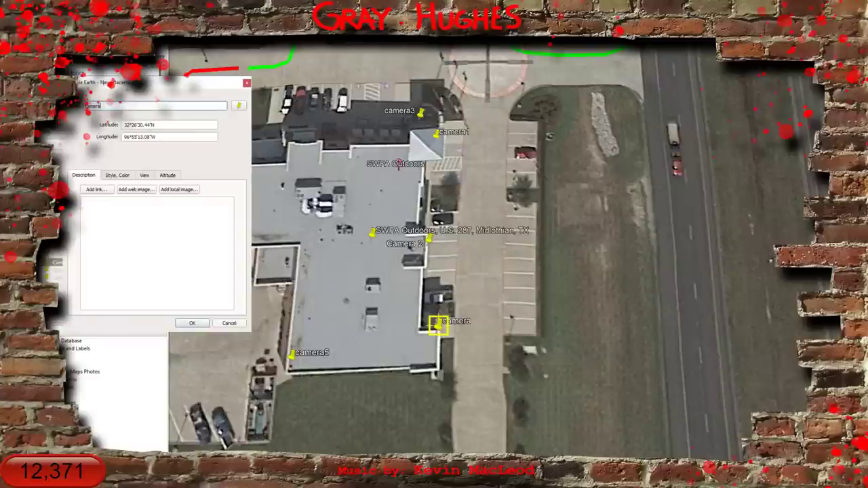
type("6")
left_click(192, 324)
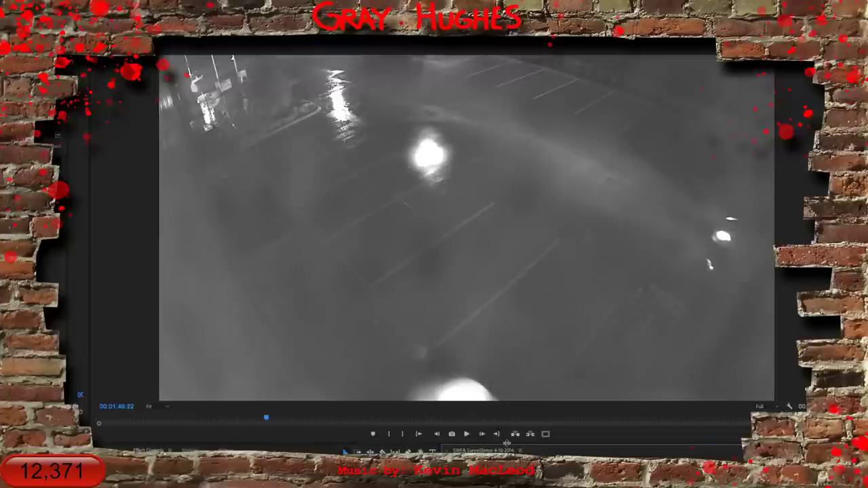
Switch to Premiere Pro, enlarge the lower panels and look through the surveillance clip's effect controls
left_click_drag(507, 443, 502, 403)
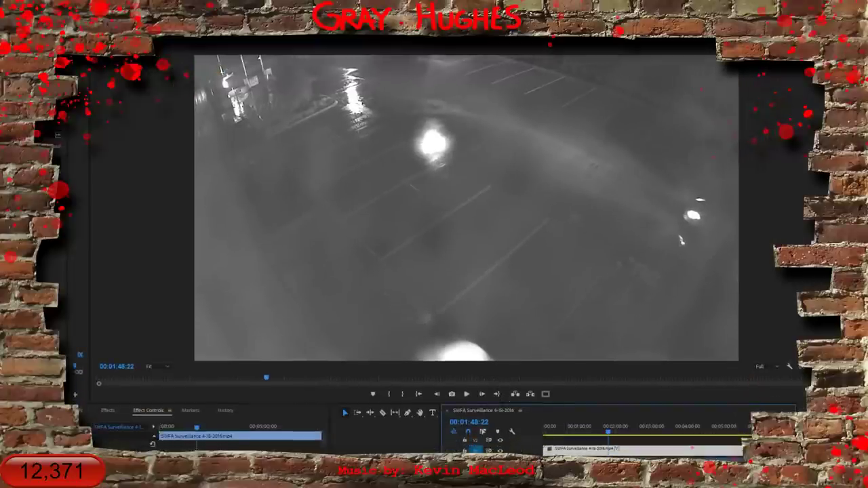
left_click(108, 411)
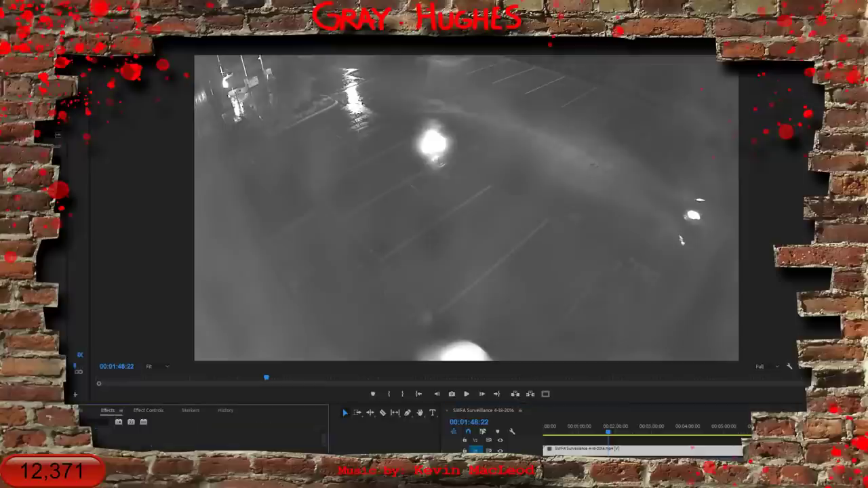
left_click_drag(606, 456, 601, 445)
left_click(148, 410)
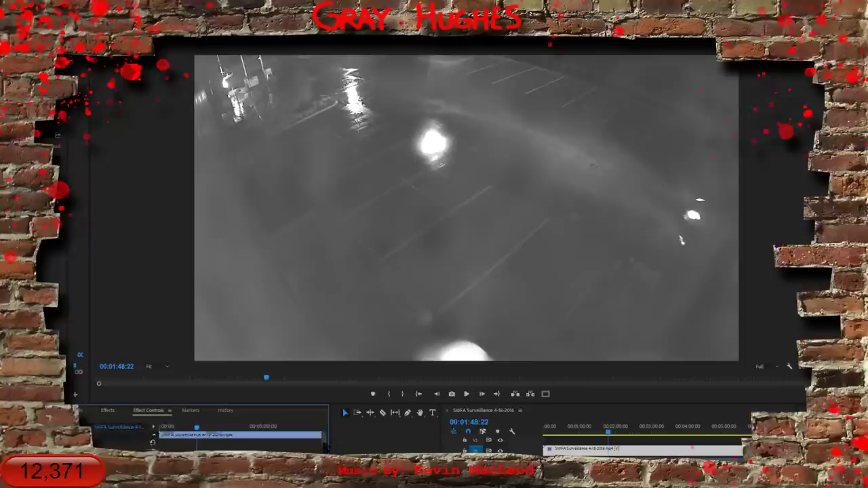
scroll(204, 440, "down", 4)
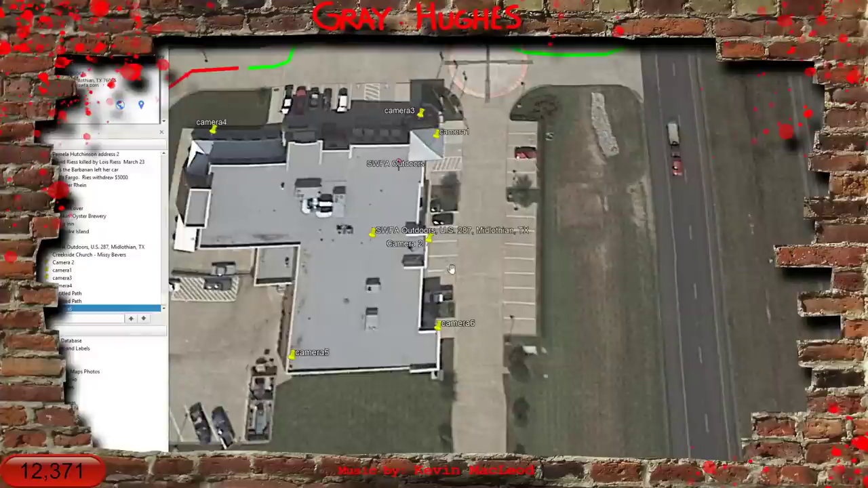
Examine the highway-side parking around Camera 2 and camera6 in Google Earth, and scrub the Premiere Pro footage to an earlier point
left_click_drag(451, 265, 477, 279)
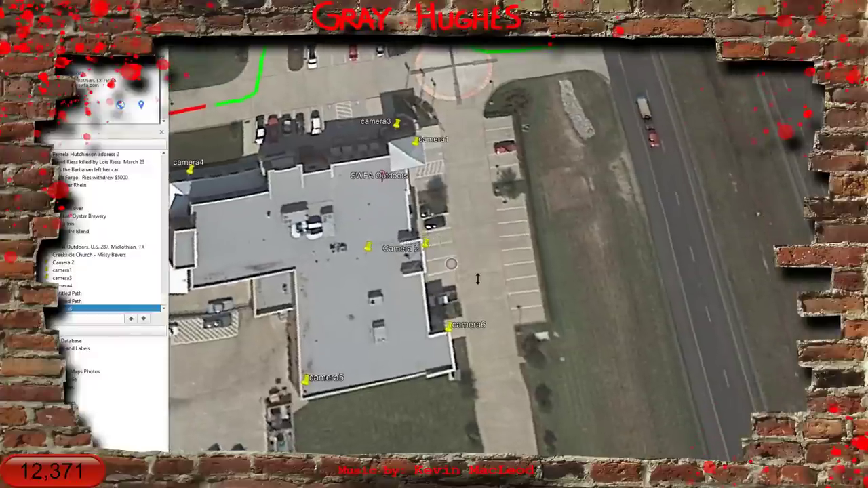
left_click_drag(461, 322, 453, 354)
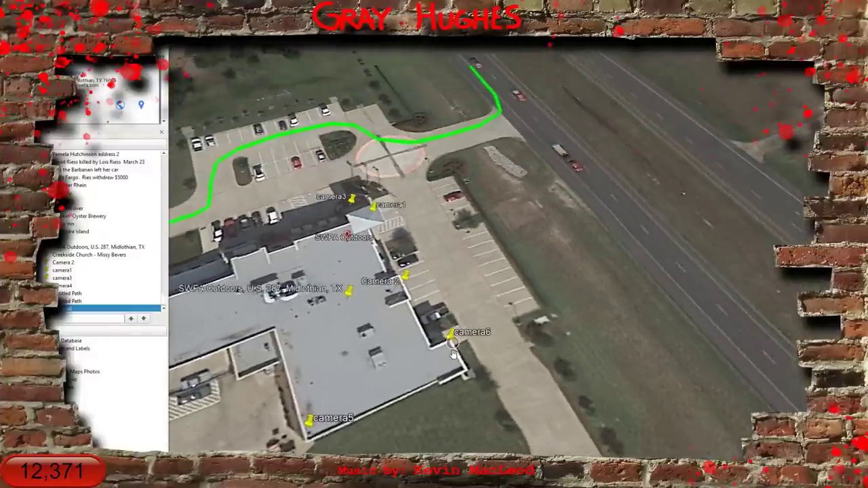
scroll(415, 281, "up", 3)
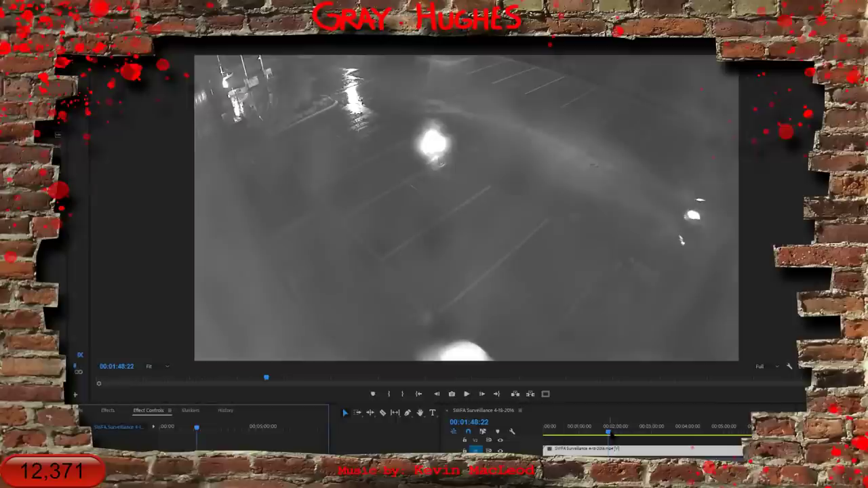
left_click(569, 441)
mouse_move(568, 438)
left_mouse_down()
mouse_move(532, 441)
mouse_move(556, 436)
left_mouse_up()
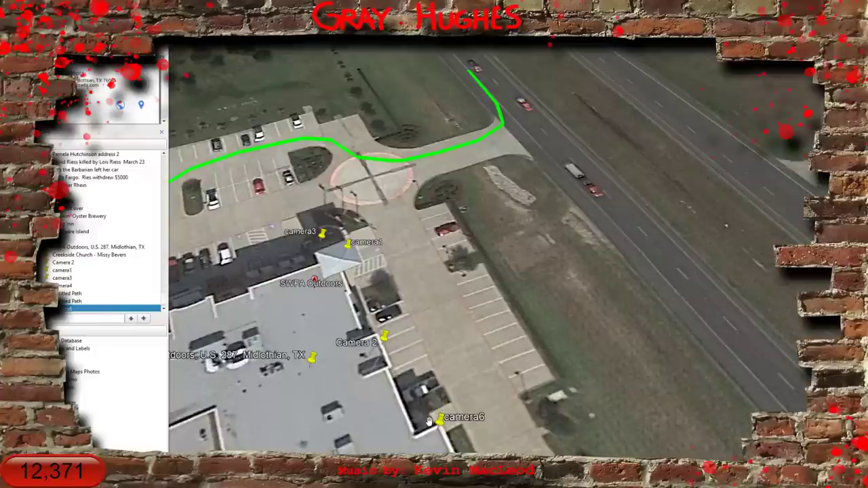
Open the Camera 2 placemark for editing and shift it slightly along the building's highway-side wall toward camera6
left_click_drag(429, 422, 476, 375)
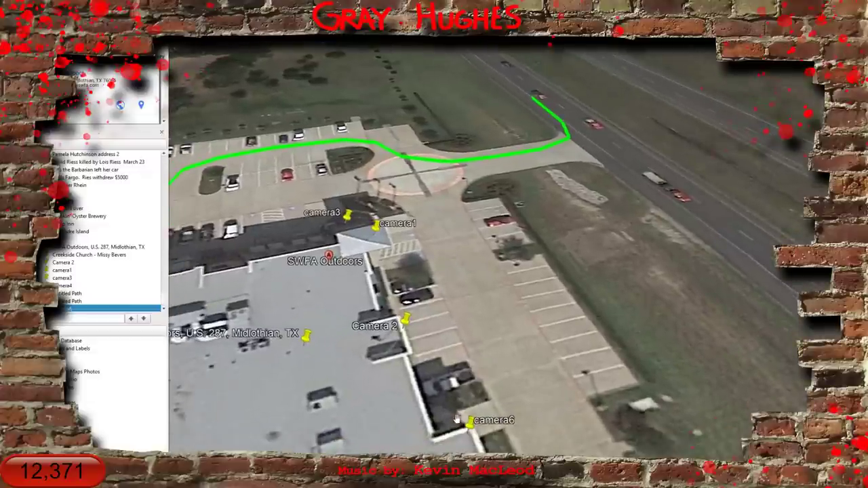
right_click(406, 319)
left_click(441, 432)
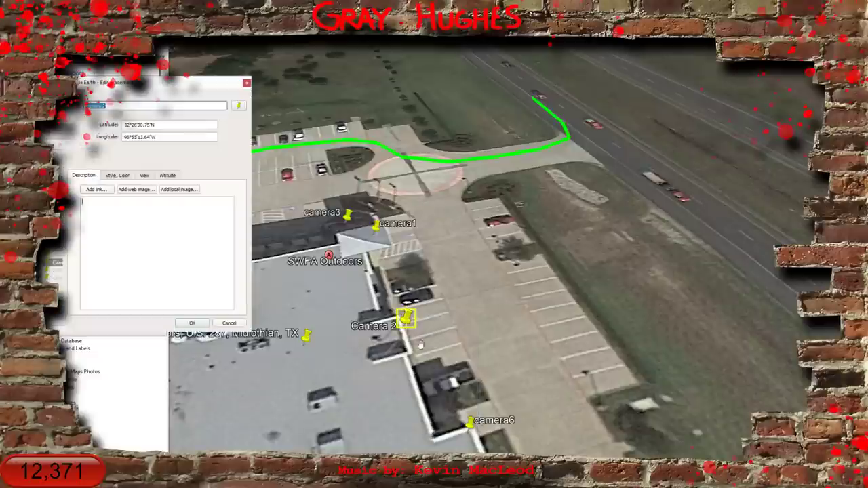
left_click_drag(406, 335, 400, 378)
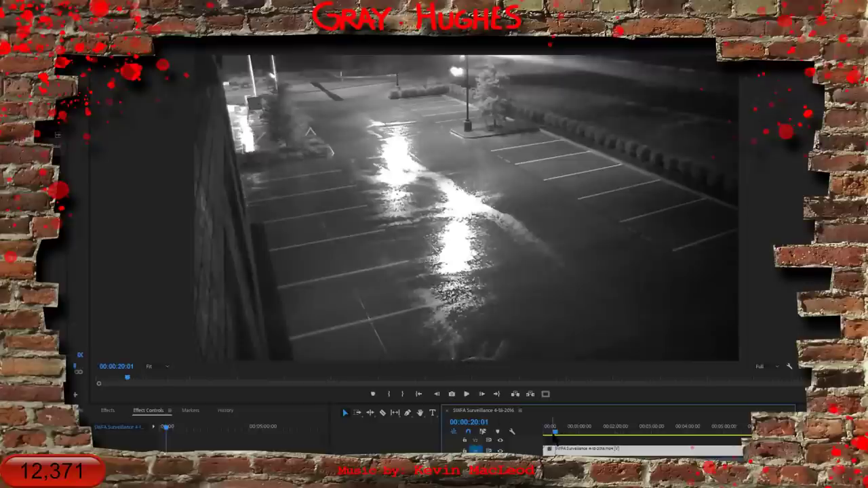
Switch to Premiere Pro, scrub the surveillance footage forward to about 2:03, and check the effects and effect controls
left_click_drag(554, 431, 609, 427)
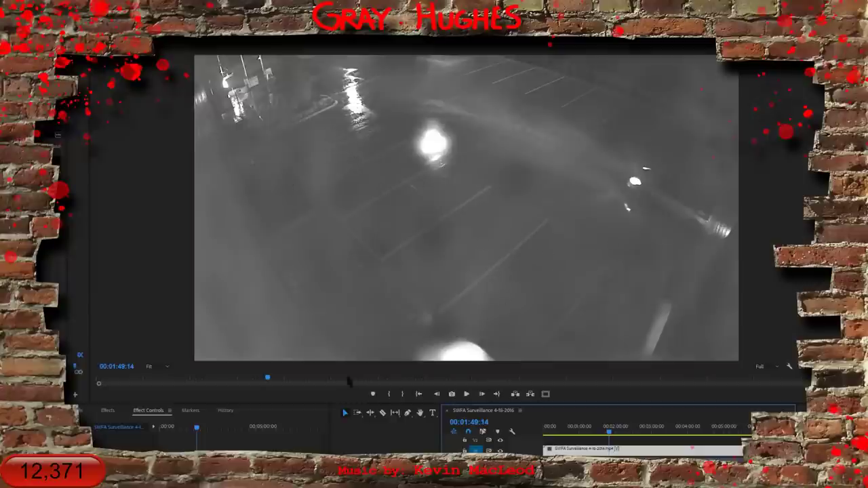
mouse_move(611, 434)
left_mouse_down()
mouse_move(598, 435)
mouse_move(624, 428)
mouse_move(607, 428)
mouse_move(616, 432)
left_mouse_up()
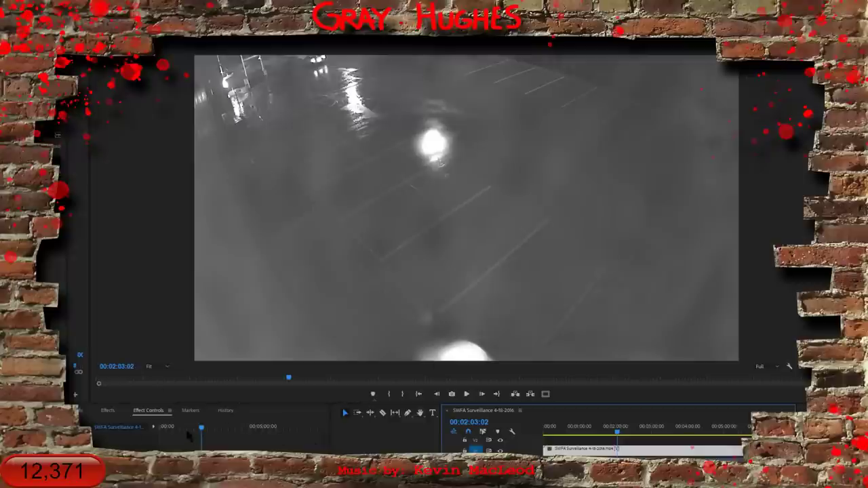
left_click(107, 411)
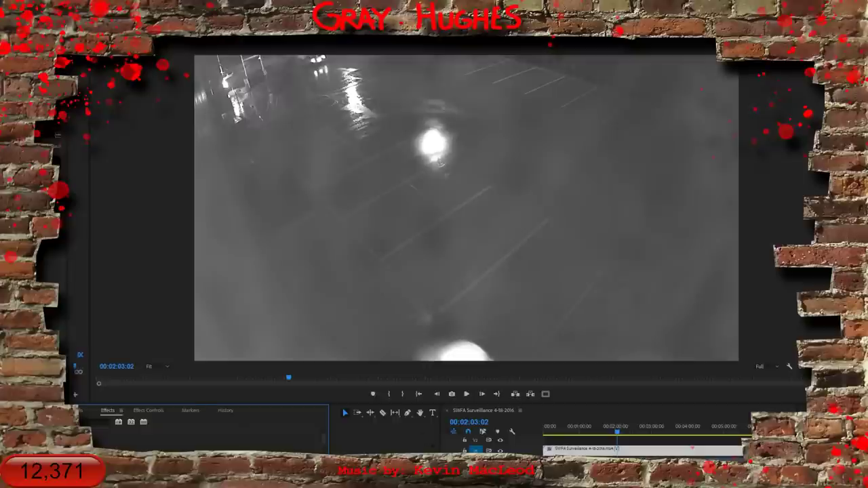
left_click(144, 411)
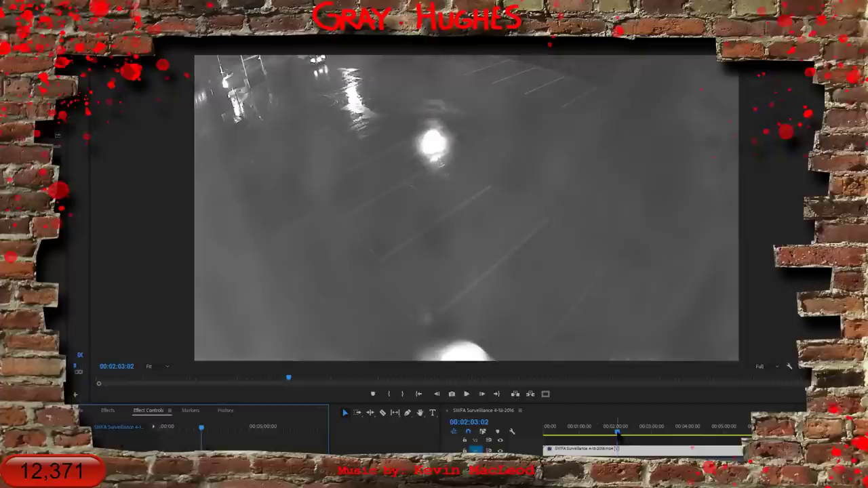
Scrub back to the ID:027 camera view and examine the passing vehicle between about 1:10 and 1:20
left_click_drag(616, 432, 587, 441)
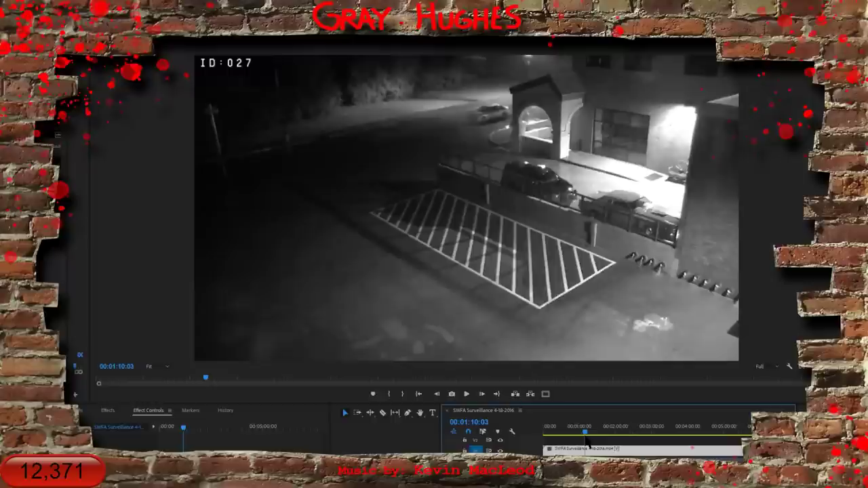
left_click_drag(586, 438, 591, 441)
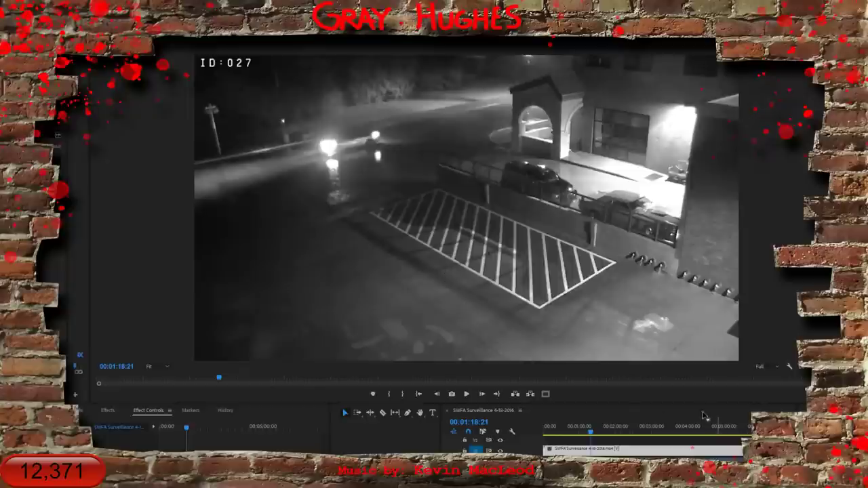
left_click(592, 432)
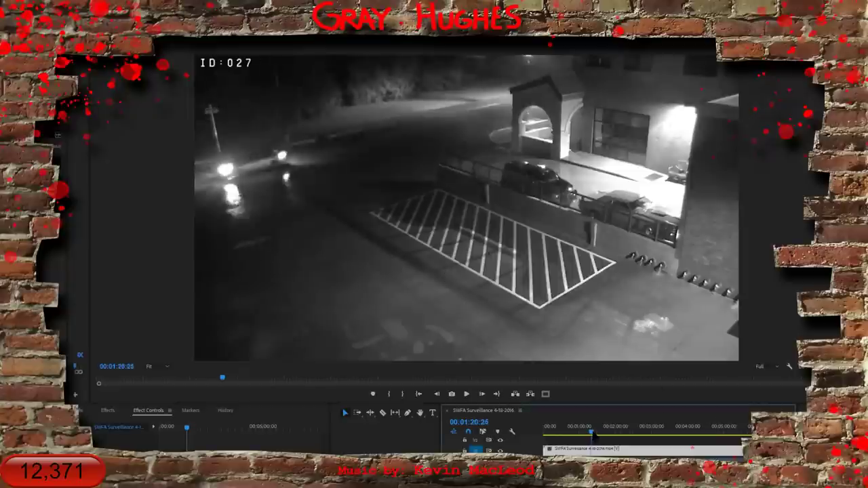
left_click_drag(592, 433, 590, 432)
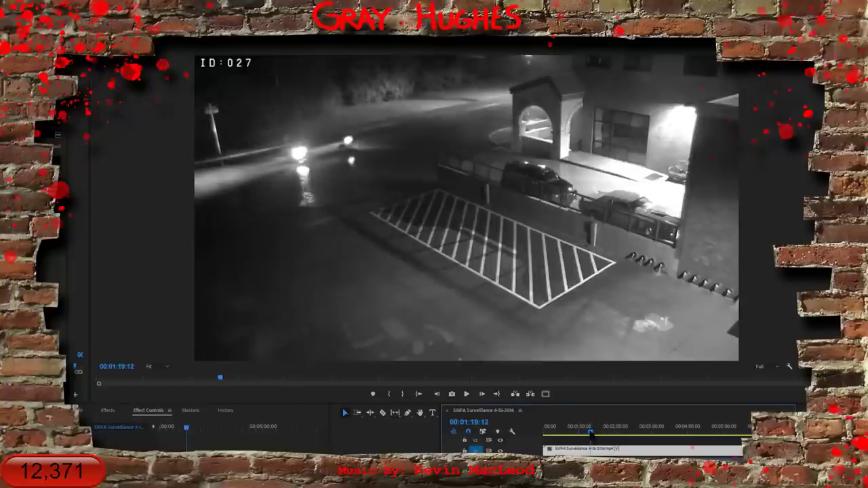
Scrub the parking-lot footage between about 1:45 and 2:05 to follow the car's headlights
left_click_drag(591, 434, 608, 425)
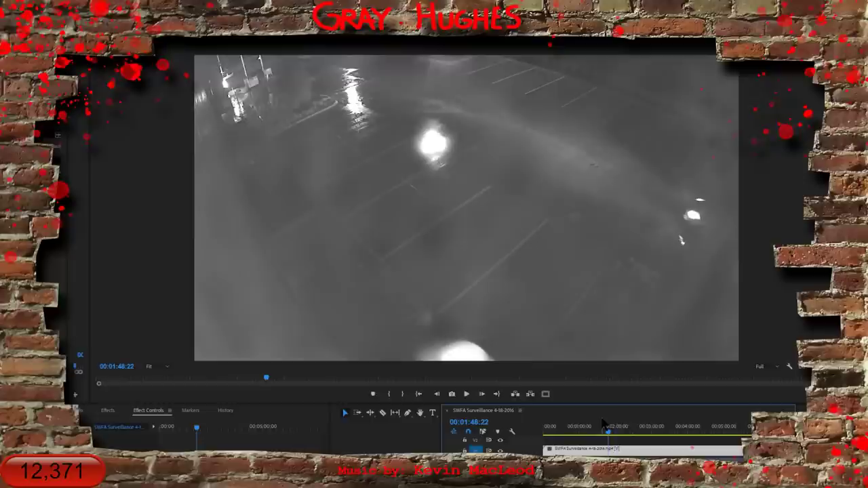
left_click_drag(608, 430, 607, 430)
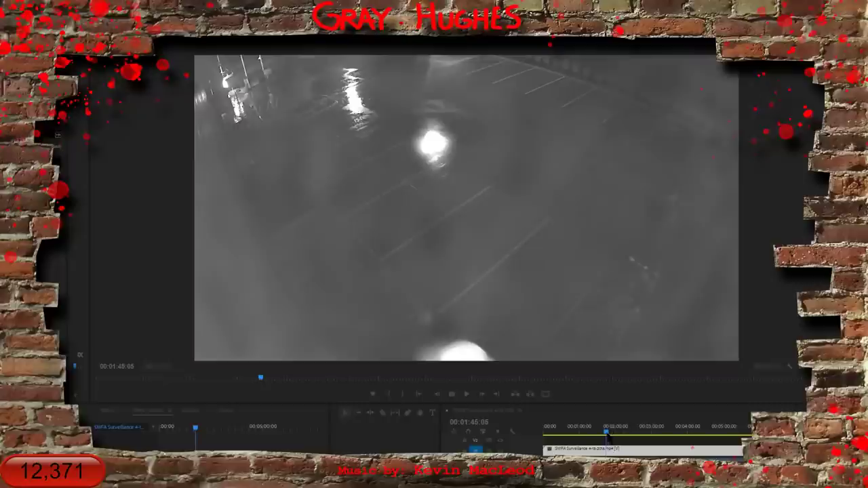
left_click_drag(606, 438, 624, 419)
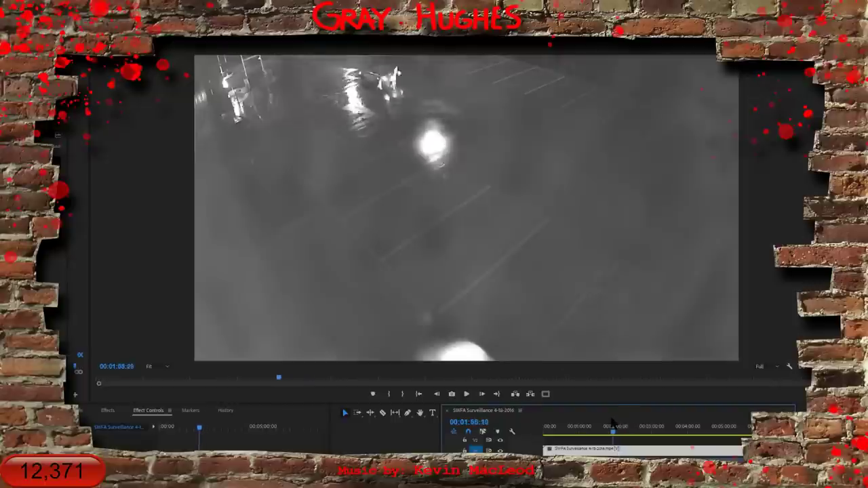
left_click_drag(611, 419, 615, 423)
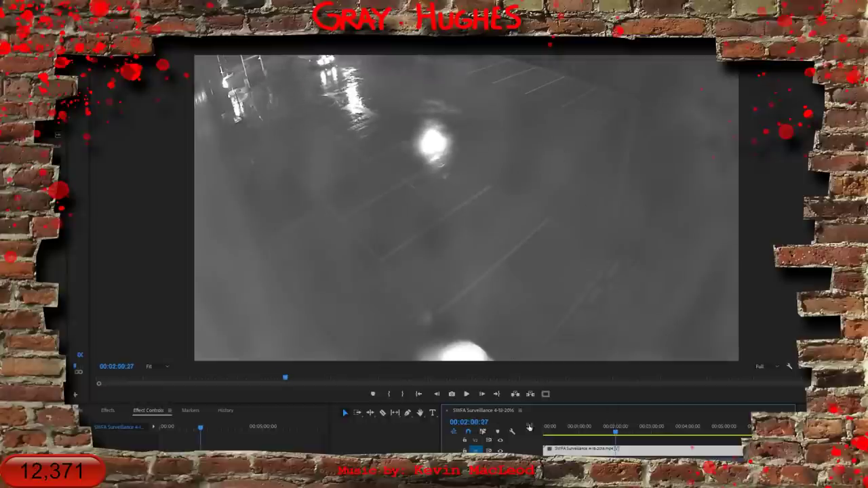
left_click_drag(616, 430, 618, 430)
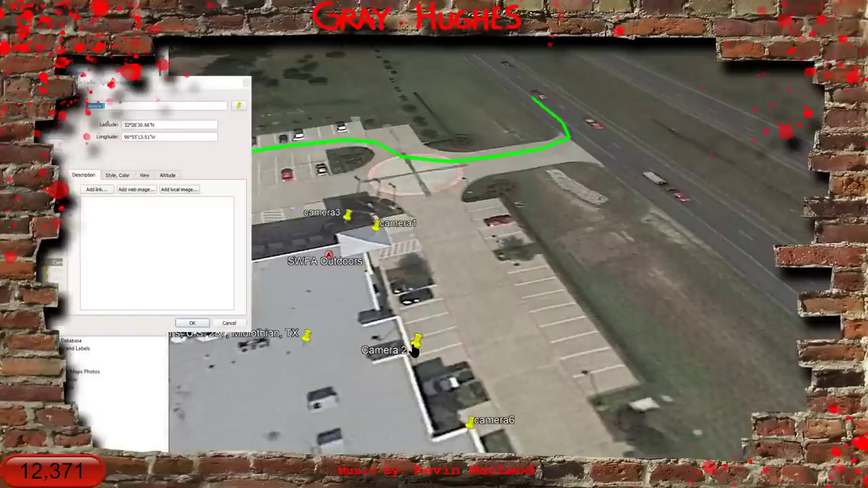
Return to Google Earth, move Camera 2 farther along the highway-side wall and save it, then move camera6 into the recessed corner and save it
left_click_drag(416, 350, 428, 402)
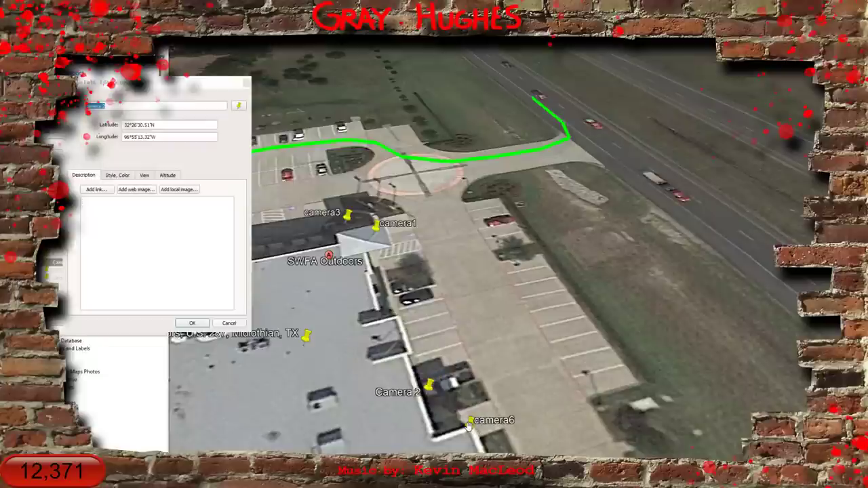
left_click(193, 325)
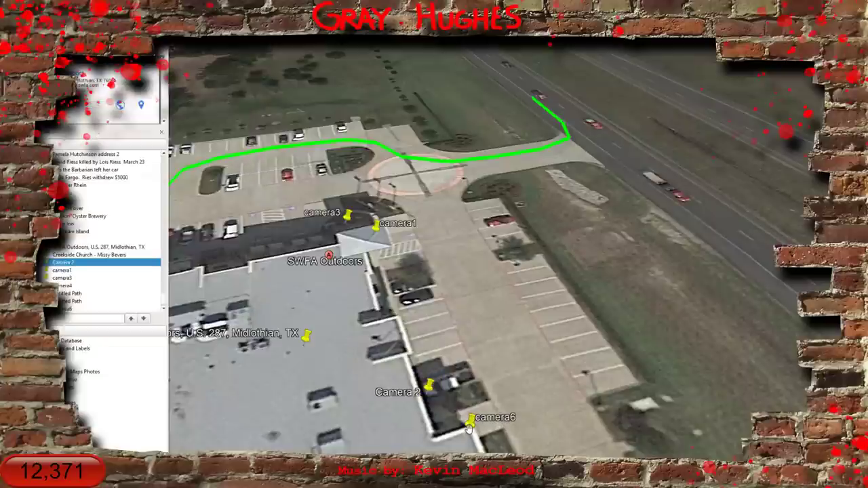
right_click(468, 424)
left_click(488, 421)
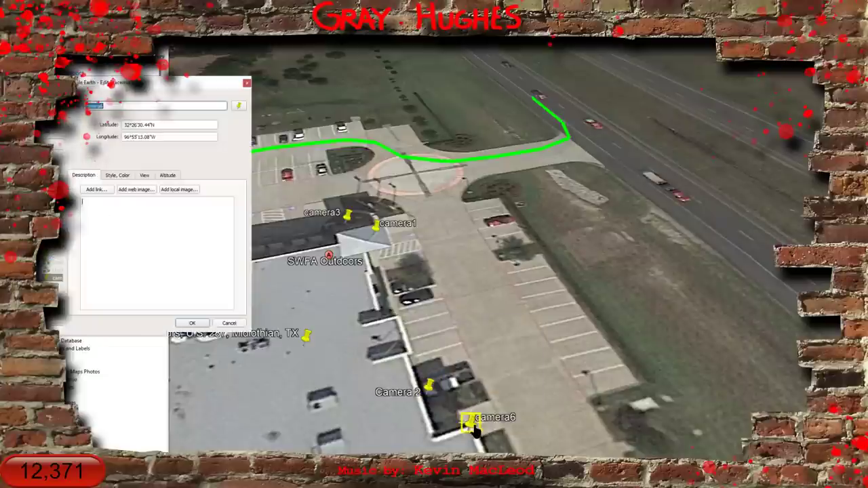
left_click_drag(474, 427, 444, 432)
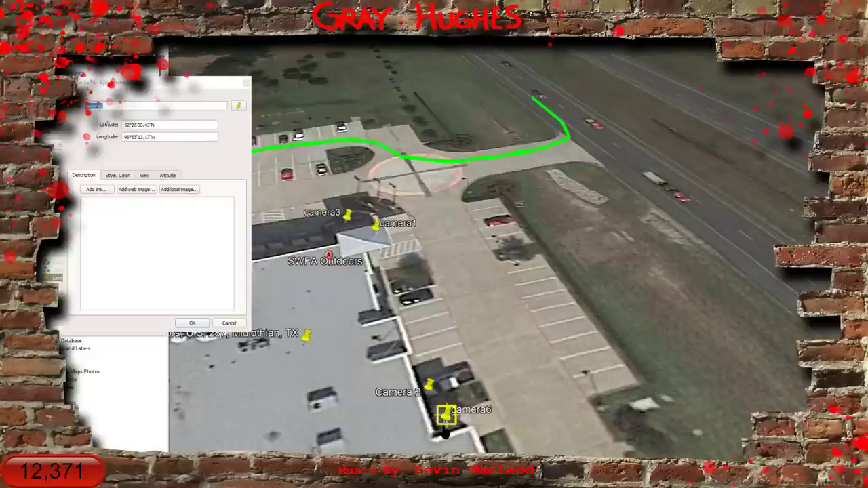
left_click(192, 323)
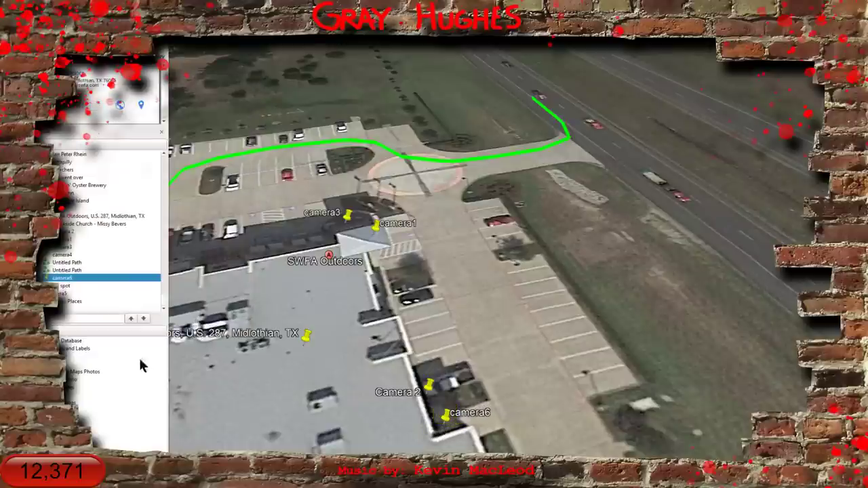
Switch to Premiere Pro, zoom out the timeline, and compare the different camera views up to about 2:53
left_click_drag(378, 411, 415, 351)
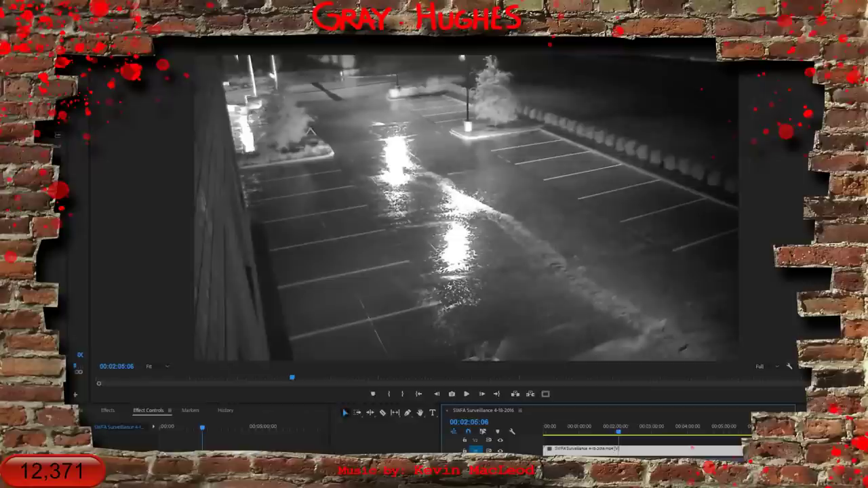
key("minus")
key("minus")
left_click_drag(588, 431, 600, 428)
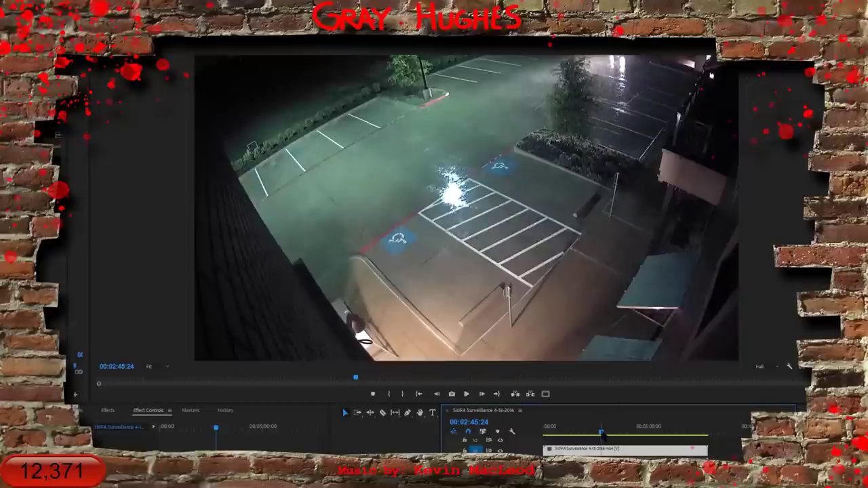
left_click_drag(602, 432, 489, 447)
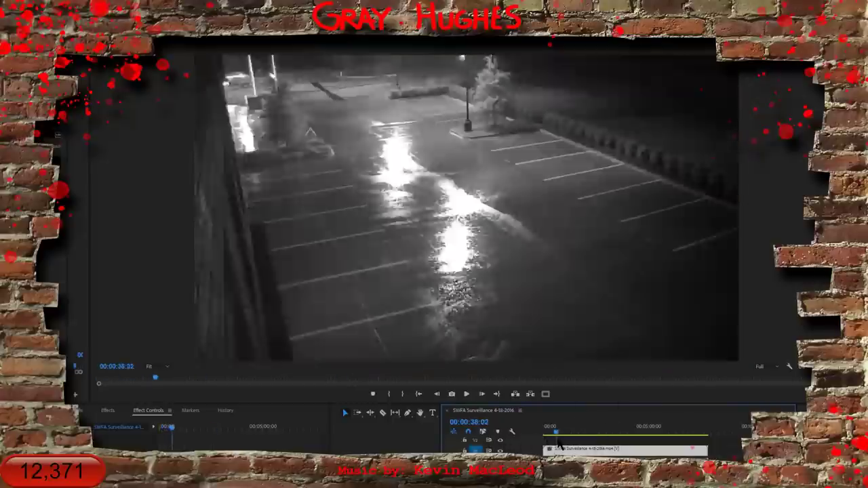
left_click_drag(546, 441, 563, 443)
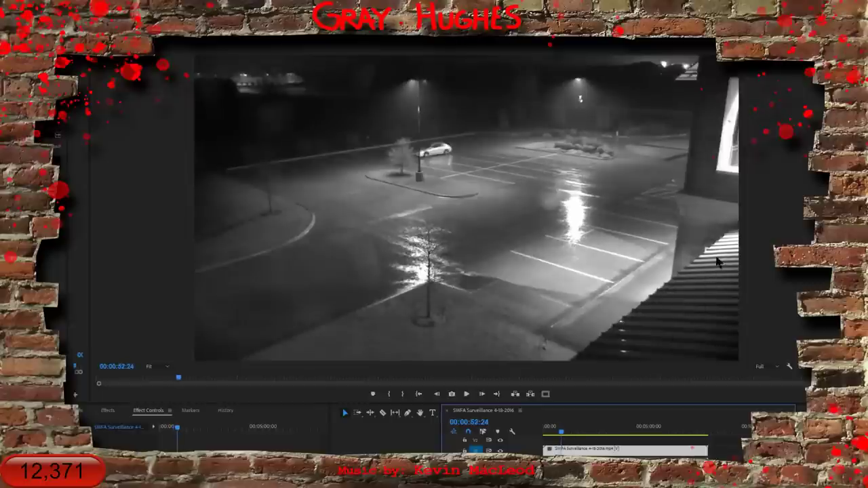
left_click_drag(564, 435, 609, 435)
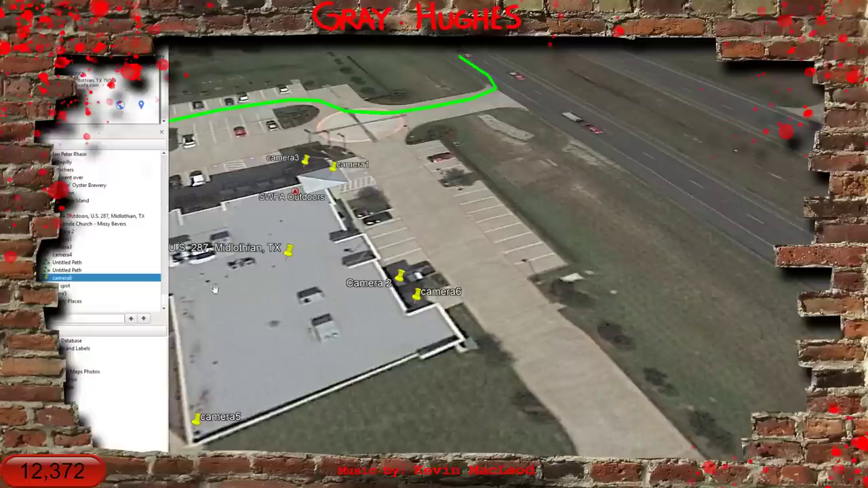
Examine the SWFA Outdoors entrance and roundabout near camera1 in Google Earth against the color footage of the passing car
left_click_drag(259, 331, 492, 394)
left_click_drag(467, 308, 596, 195)
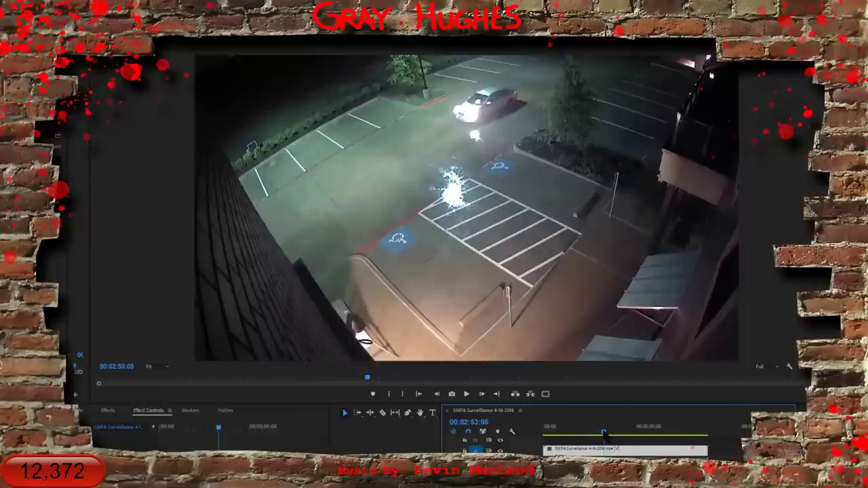
left_click_drag(604, 432, 605, 432)
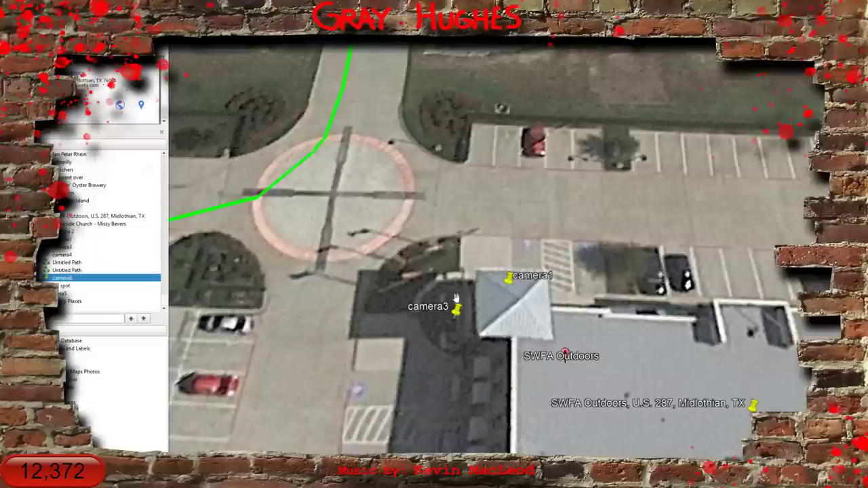
scroll(471, 368, "up", 2)
mouse_move(484, 394)
left_mouse_down()
mouse_move(499, 395)
mouse_move(411, 425)
mouse_move(237, 423)
mouse_move(479, 413)
mouse_move(461, 407)
left_mouse_up()
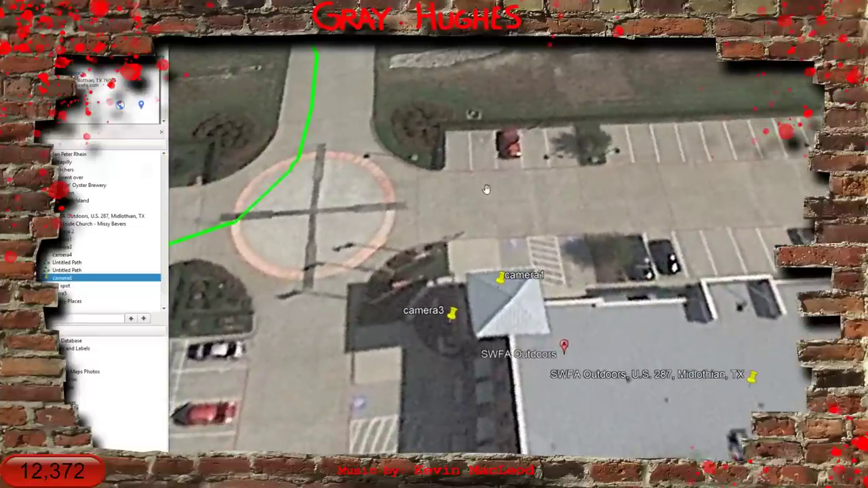
left_click_drag(486, 197, 508, 249)
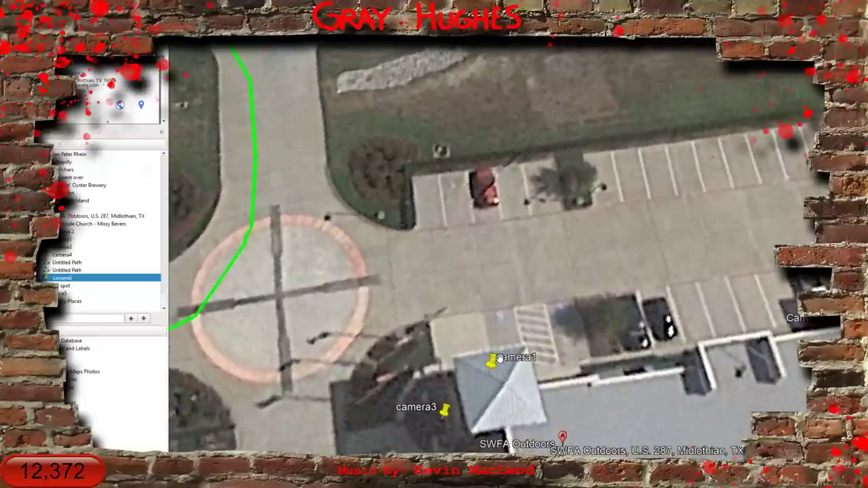
left_click_drag(501, 365, 492, 366)
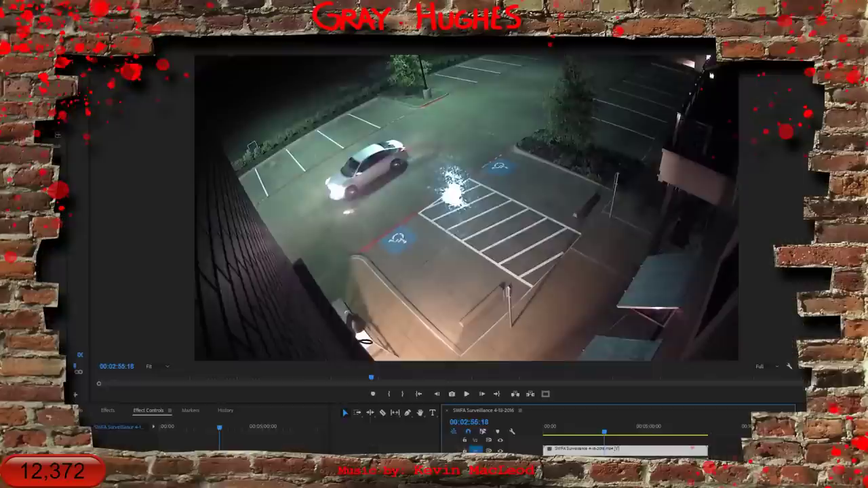
Scrub the Premiere Pro footage back to the opening roundabout view, then forward to the color view at about 2:59
left_click_drag(604, 433, 514, 443)
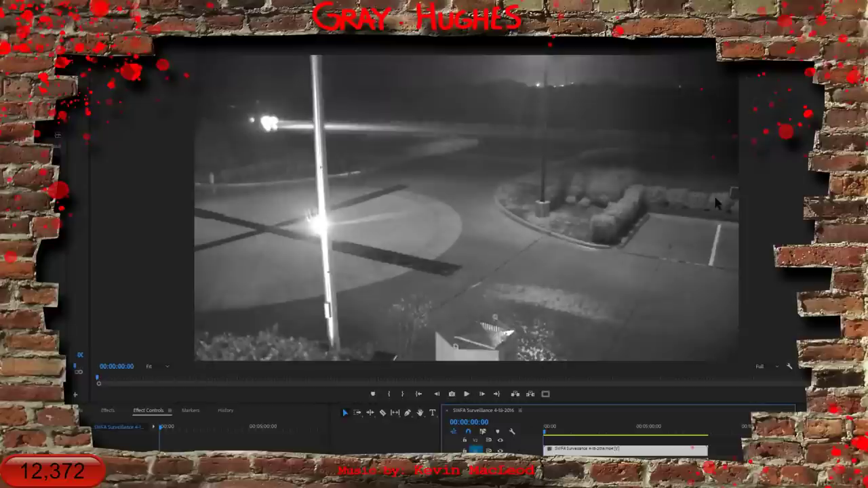
left_click_drag(547, 431, 609, 431)
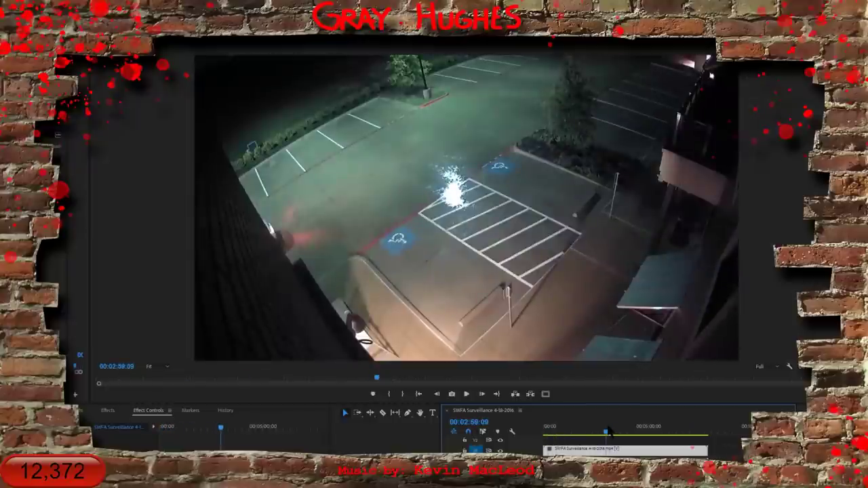
left_click_drag(608, 431, 608, 432)
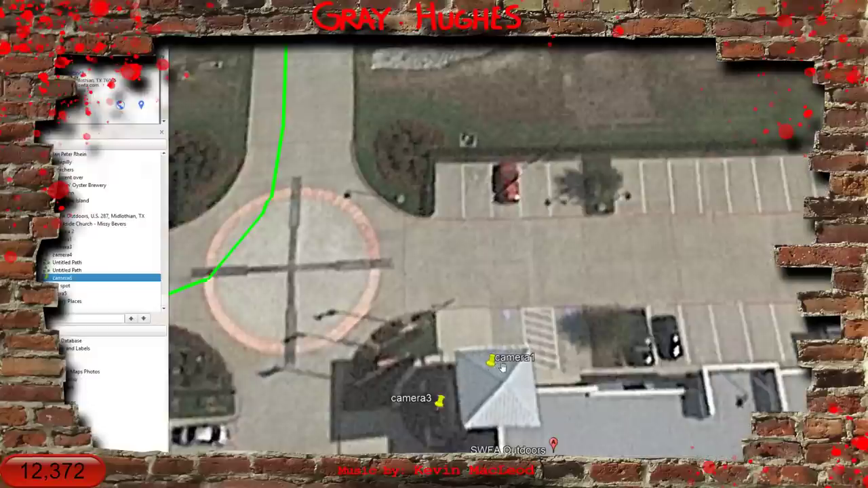
Add a placemark named camera7 at the parking-side corner of the SWFA Outdoors entrance roof, then save My Places
key("ctrl+shift+p")
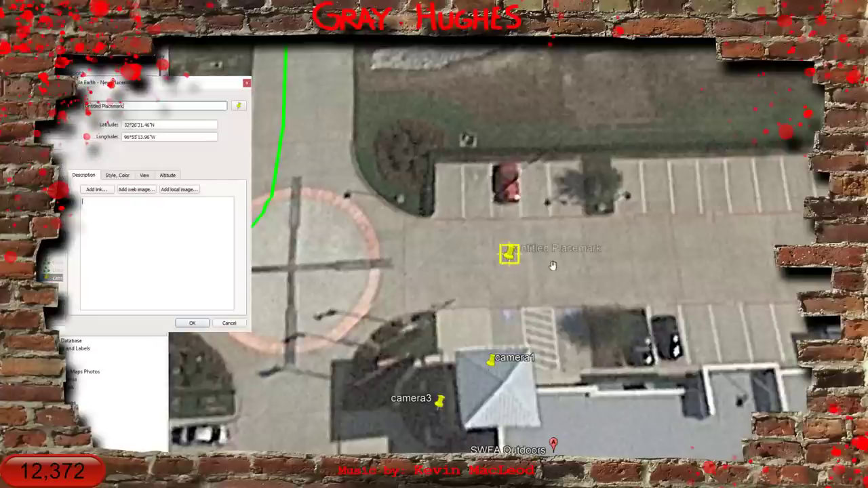
left_click_drag(510, 255, 534, 384)
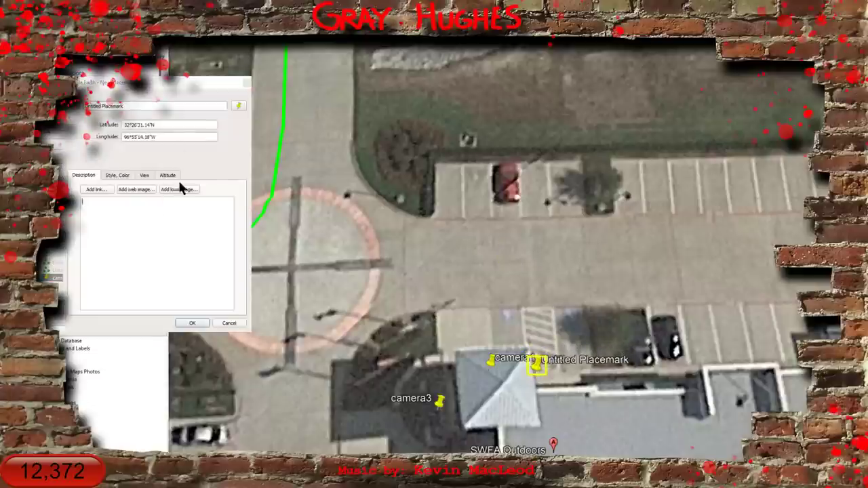
left_click(152, 106)
type("camera7")
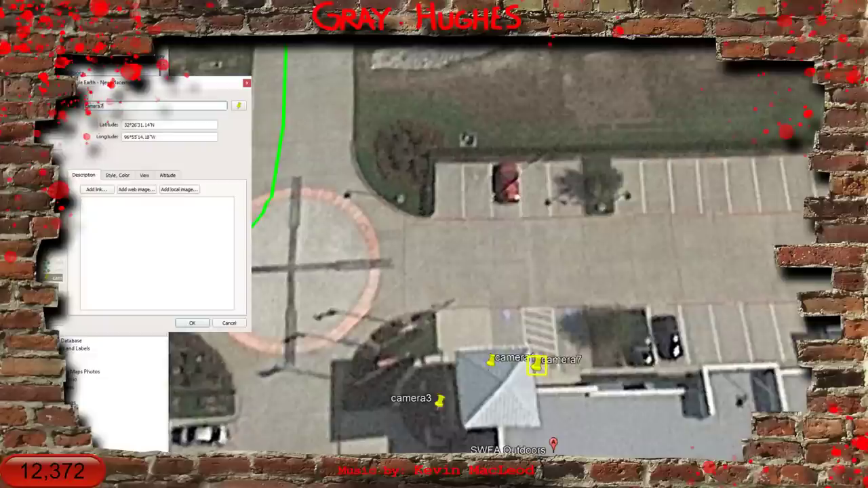
left_click(140, 275)
left_click(191, 324)
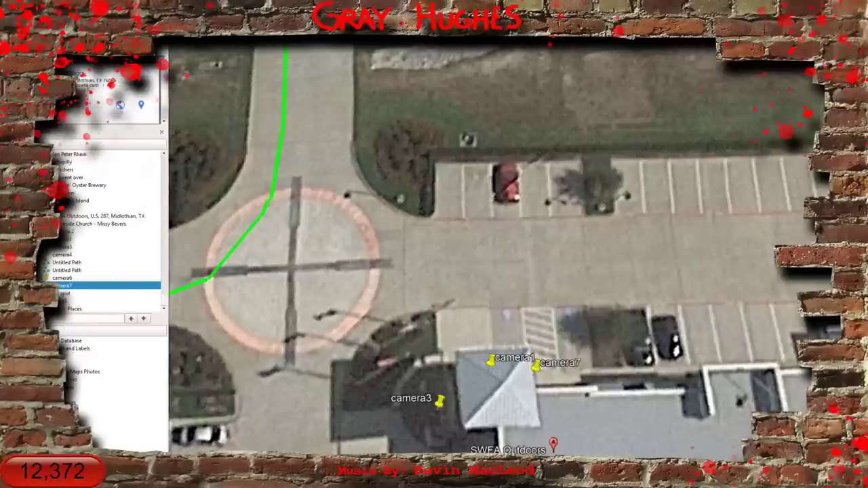
mouse_move(136, 43)
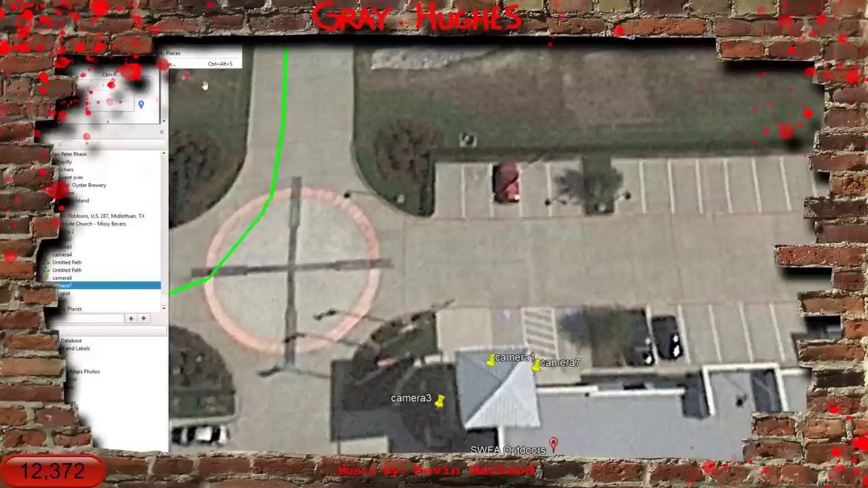
left_click(173, 64)
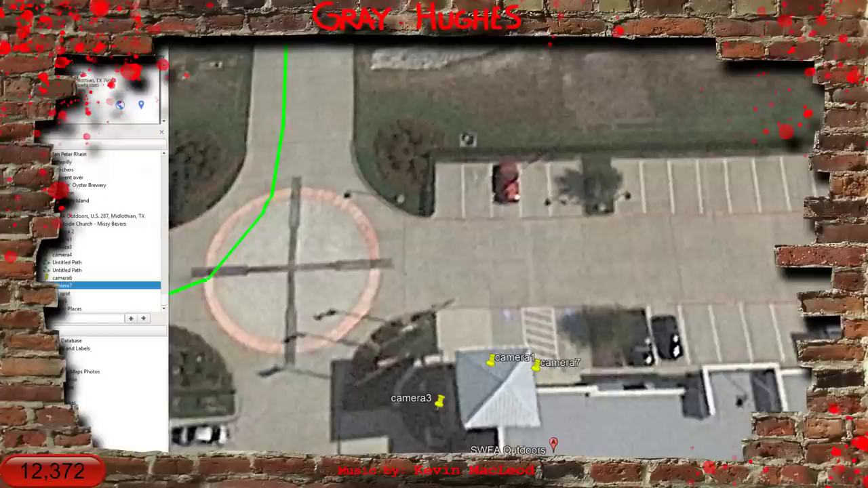
Examine the camera positions along the highway-side wall, then switch to File Explorer and open Zap Beat.mp3 from the new songs folder
left_click_drag(330, 273, 368, 360)
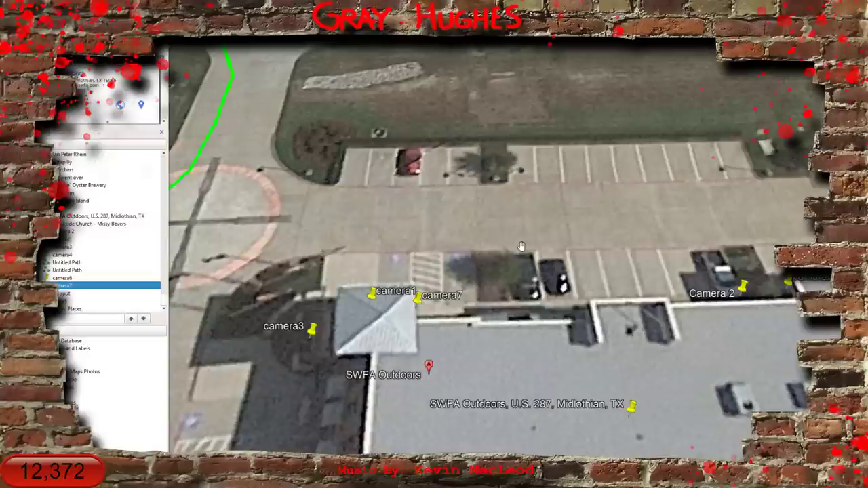
left_click_drag(508, 288, 504, 271)
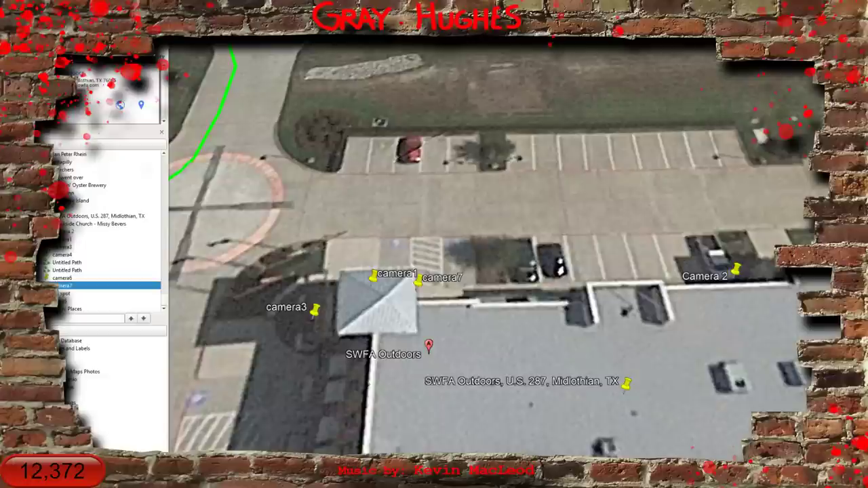
key("alt+Tab")
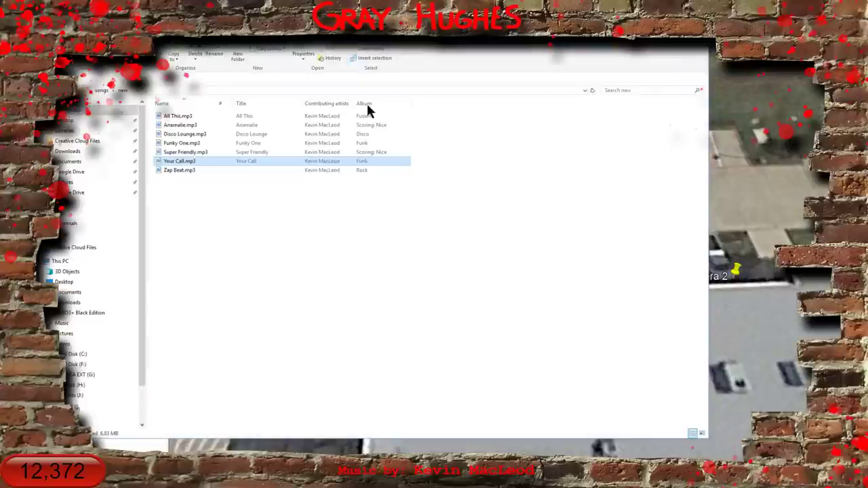
left_click(176, 170)
double_click(176, 170)
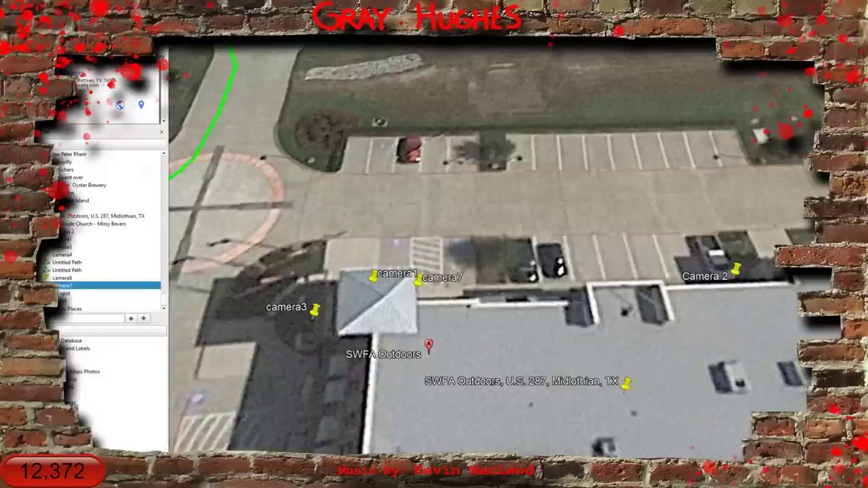
Switch to Premiere Pro, enlarge the preview, and compare camera views from the opening roundabout shot up to about 3:07
left_click_drag(531, 301, 485, 226)
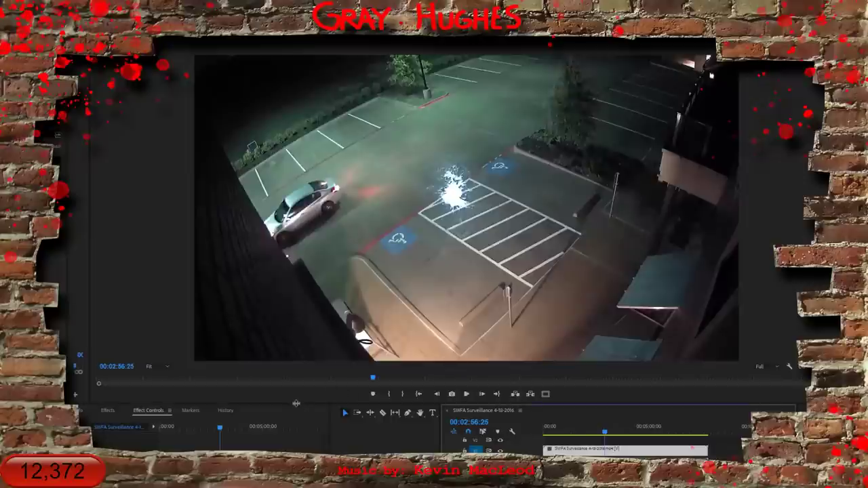
left_click_drag(301, 405, 290, 422)
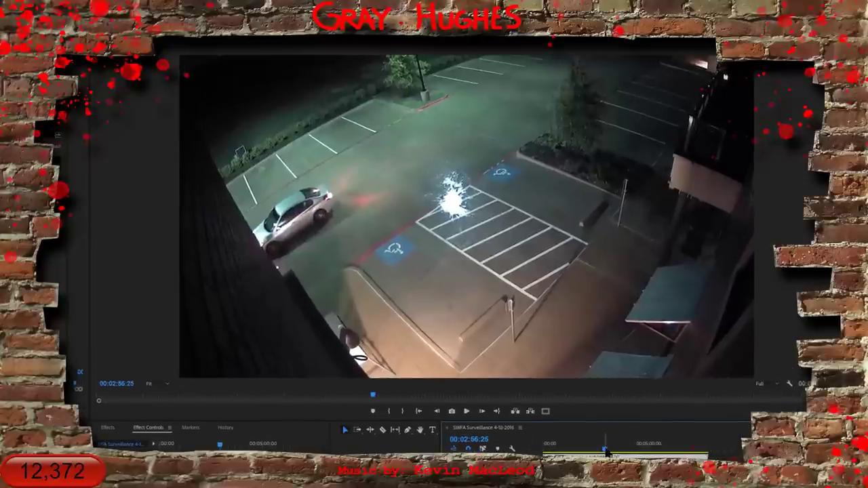
left_click_drag(606, 450, 609, 453)
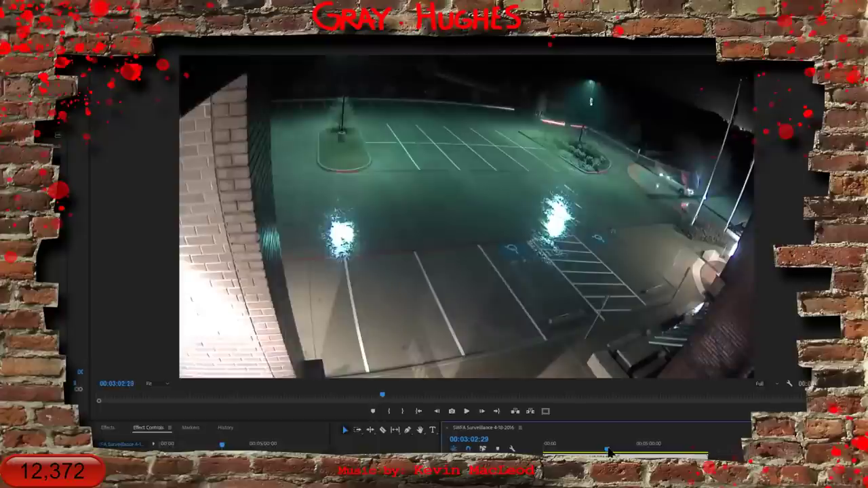
left_click_drag(610, 453, 609, 455)
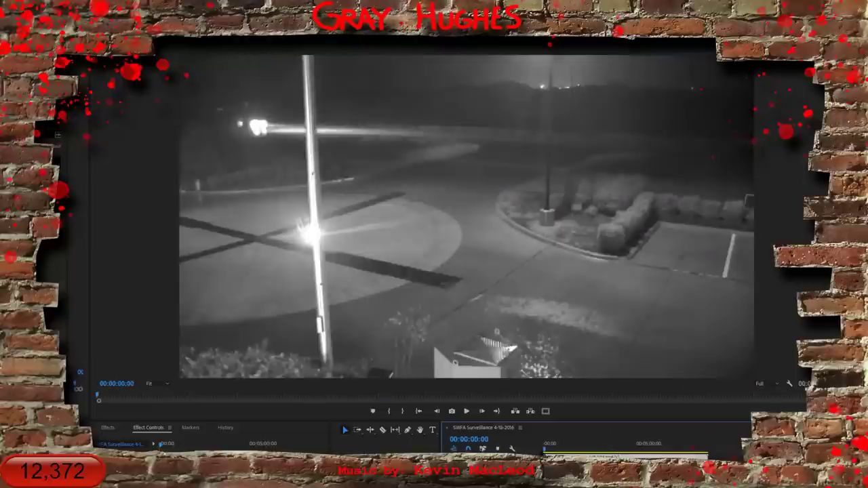
left_click_drag(545, 450, 563, 447)
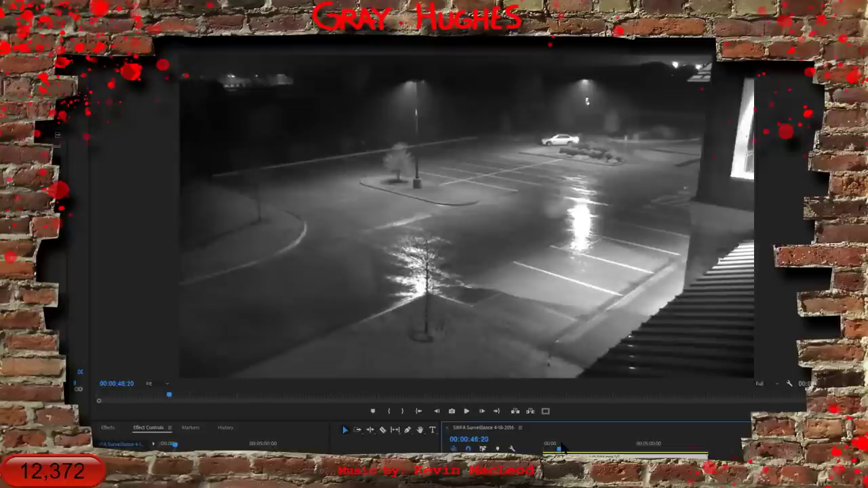
left_click_drag(562, 445, 613, 440)
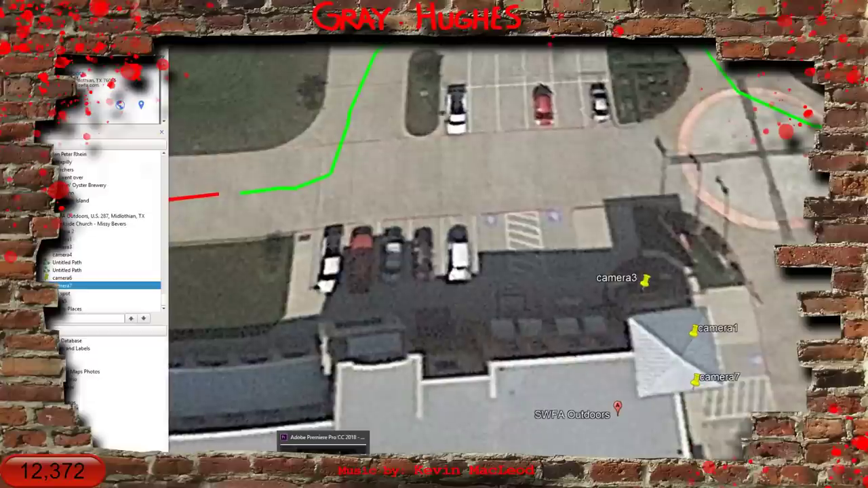
Compare the Premiere Pro color footage at 3:07 with the parking lot beside the recessed building wall in Google Earth
left_click(344, 461)
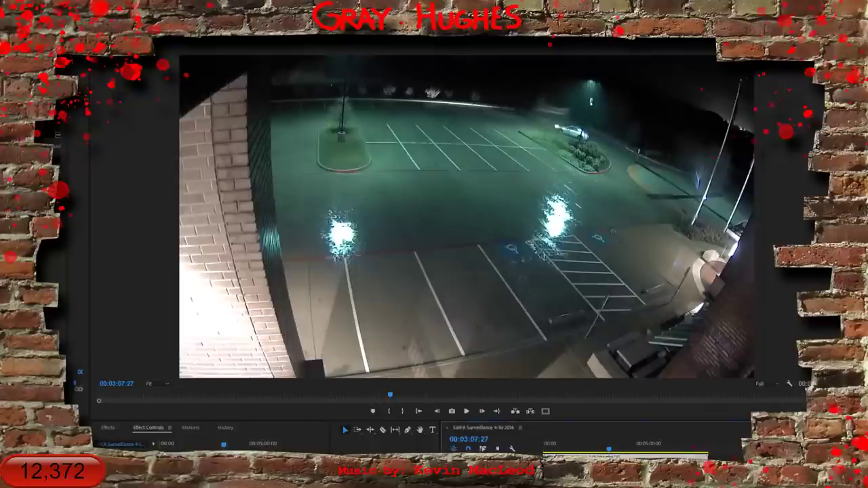
key("alt+Tab")
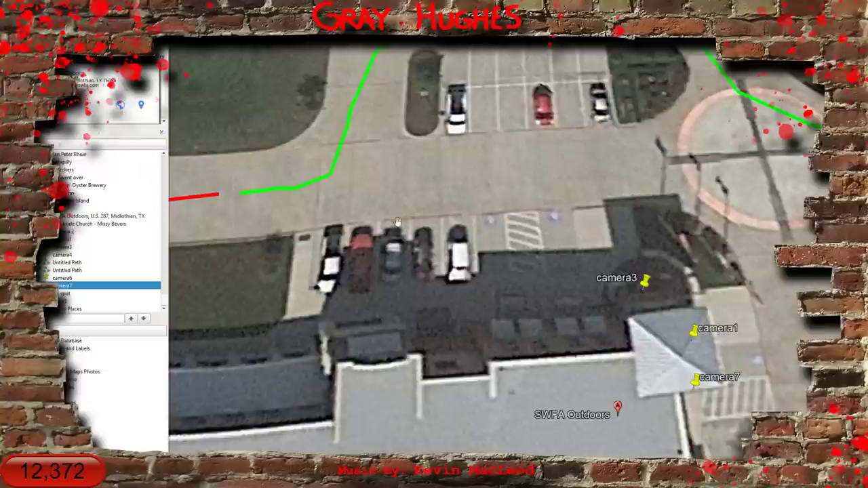
left_click_drag(427, 322, 391, 349)
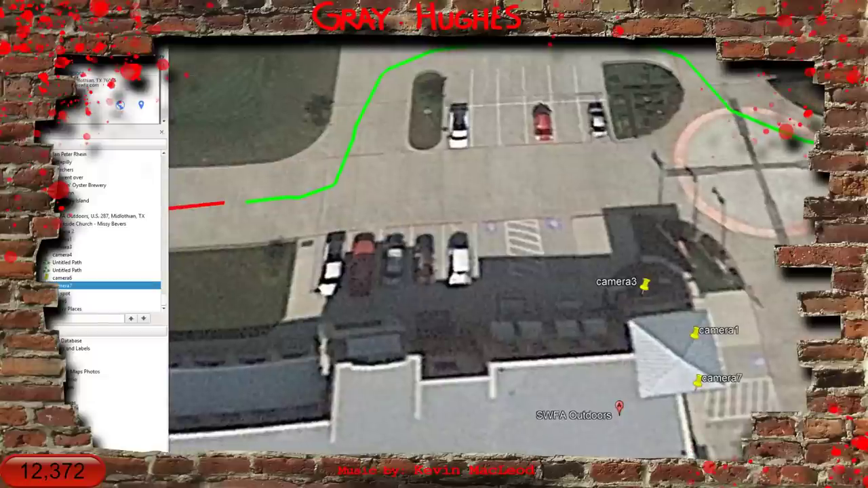
Add a placemark named Camera8 at the corner of the recessed building wall facing the row of parked cars
key("ctrl+shift+p")
left_click_drag(510, 257, 423, 384)
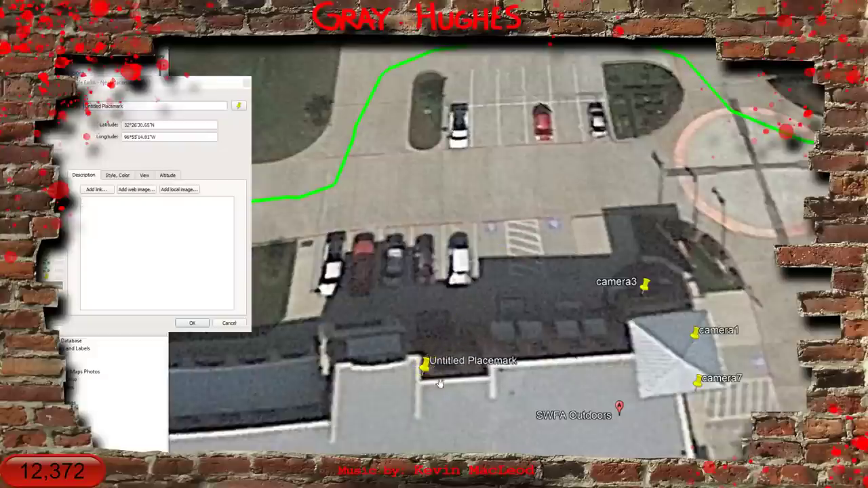
triple_click(130, 106)
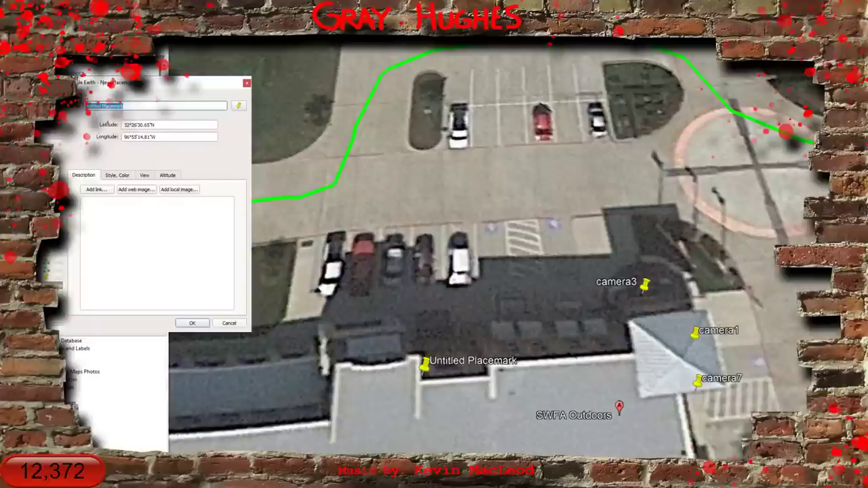
type("Camera")
key("BackSpace")
key("BackSpace")
key("BackSpace")
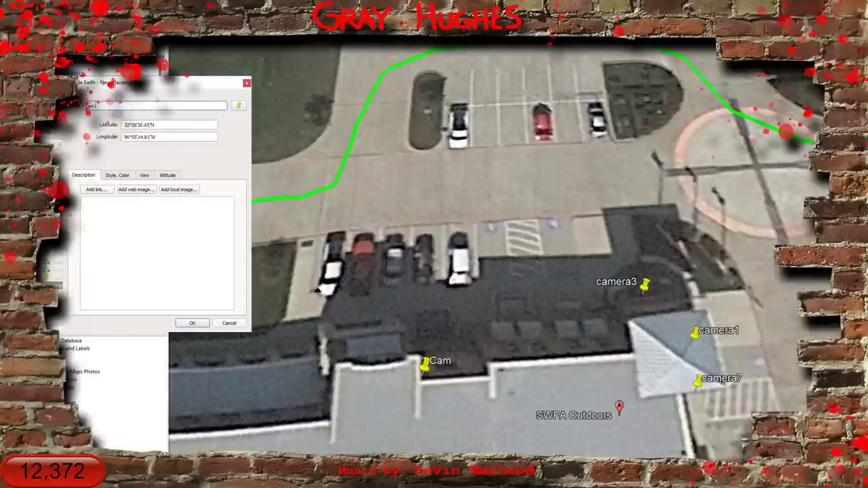
type("era8")
left_click(192, 322)
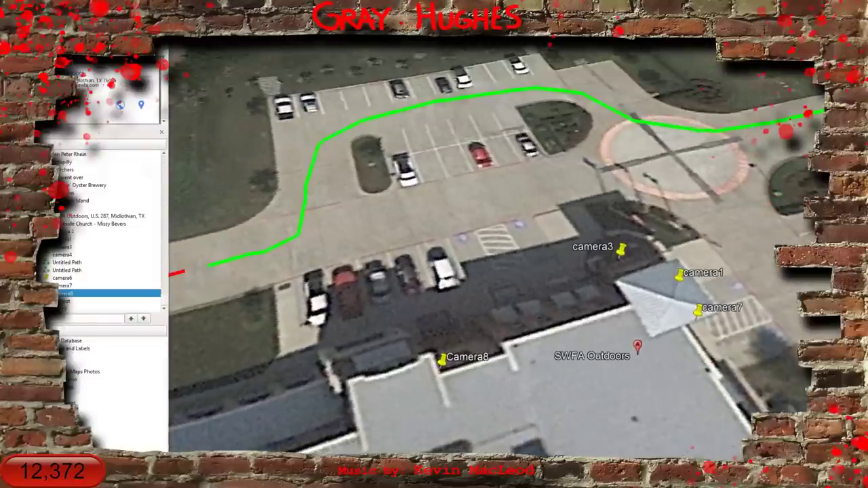
Switch to Premiere Pro and scrub the footage back to the ID:027 view at 1:18, then forward to about 1:40
left_click(324, 468)
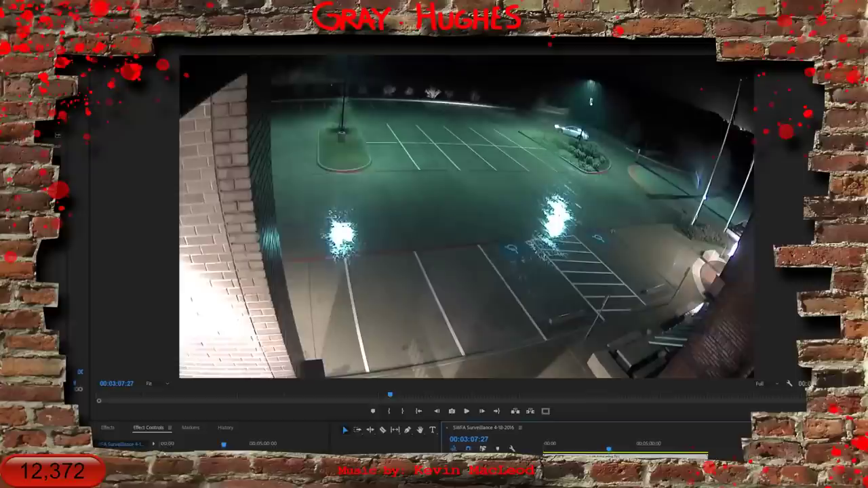
left_click_drag(608, 449, 571, 450)
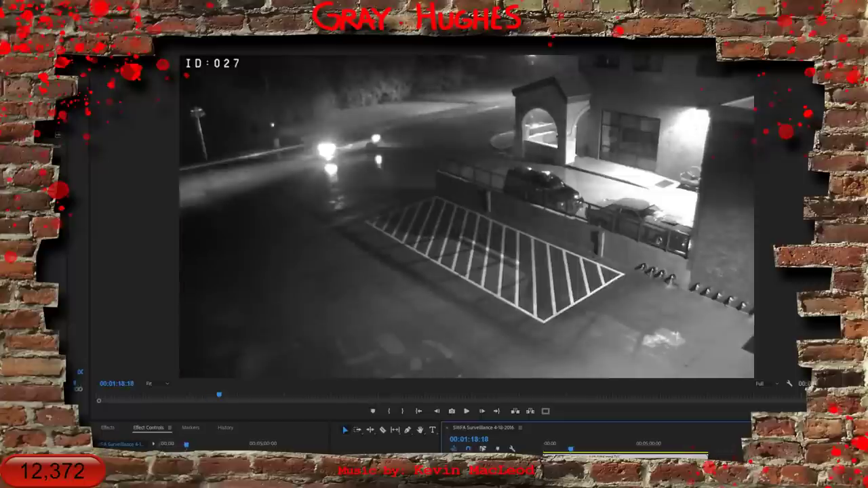
left_click_drag(571, 450, 579, 450)
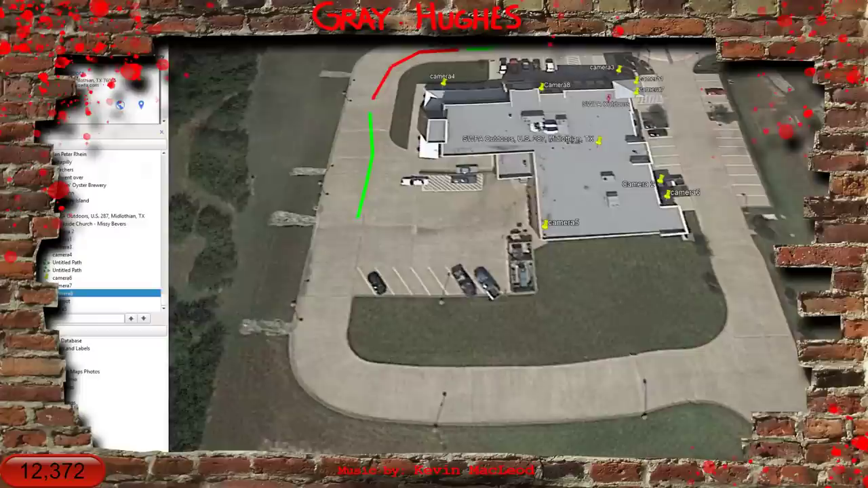
Draw a new path from the rear lot's green segment around the grass loop to the highway-side parking near camera6
key("ctrl+shift+t")
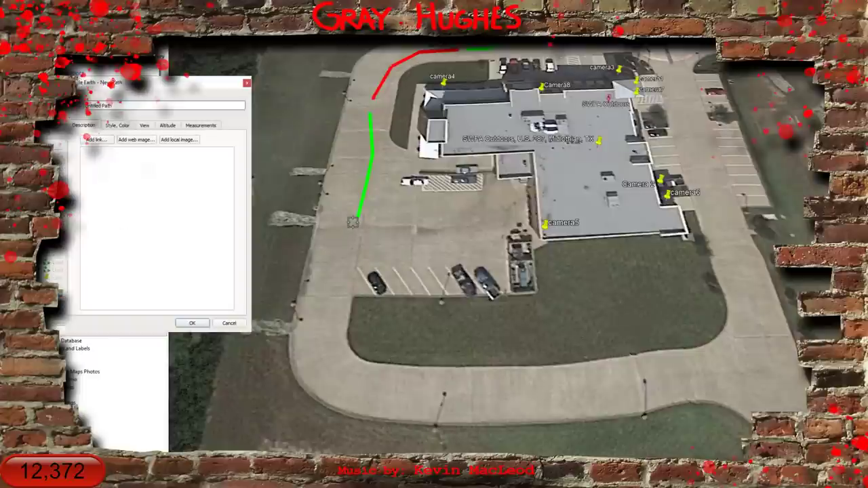
left_click(352, 224)
left_click(332, 297)
mouse_move(331, 303)
left_mouse_down()
mouse_move(333, 359)
mouse_move(399, 391)
mouse_move(629, 389)
mouse_move(703, 370)
mouse_move(747, 328)
mouse_move(720, 203)
left_mouse_up()
left_click(711, 175)
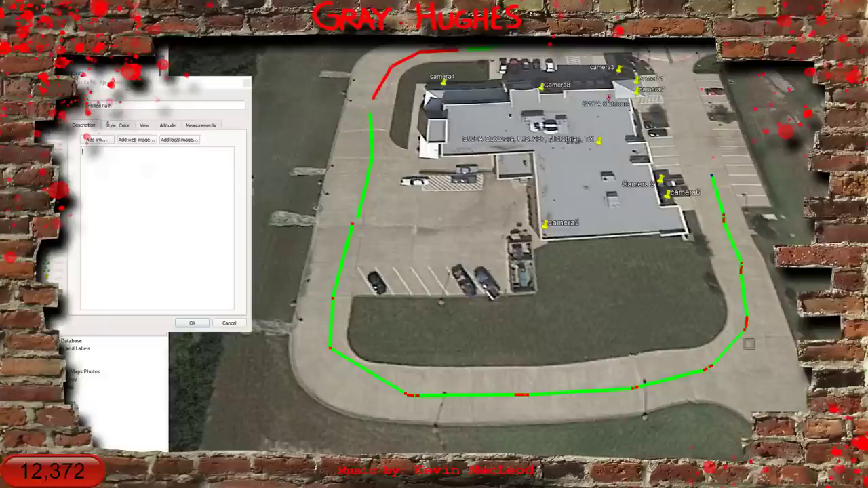
Set the new path's line color to red (#ff0000) and save the path
left_click(116, 125)
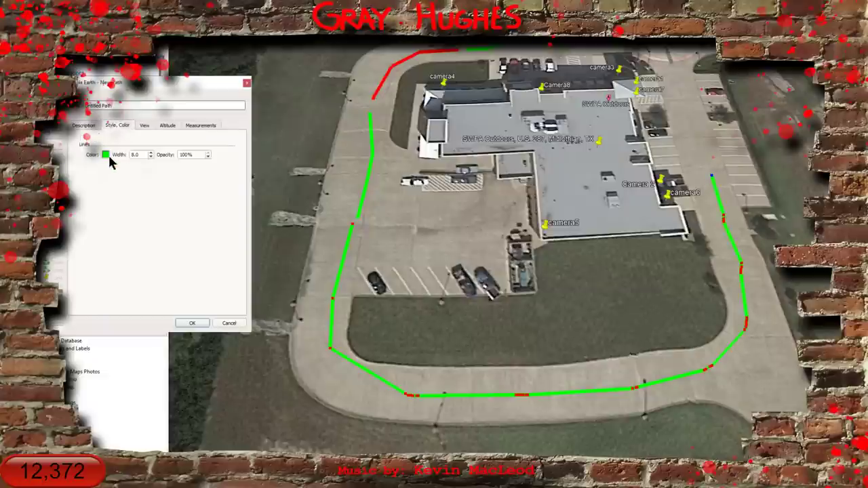
left_click(106, 154)
left_click(67, 168)
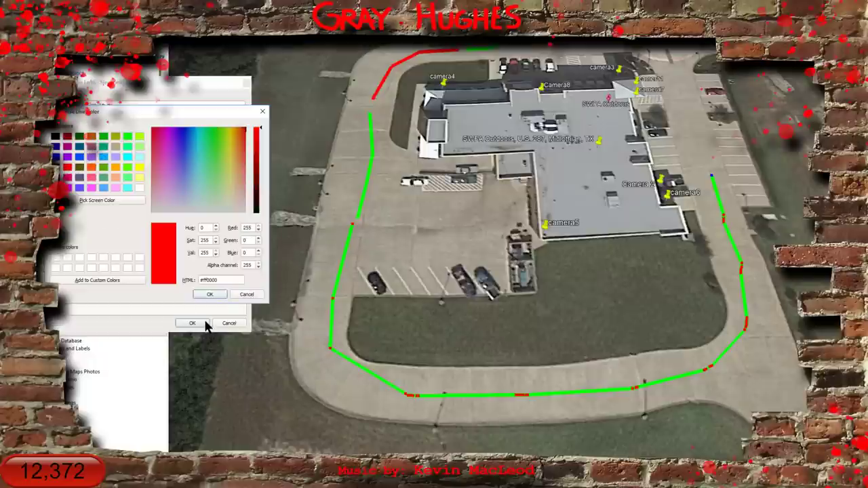
left_click(210, 296)
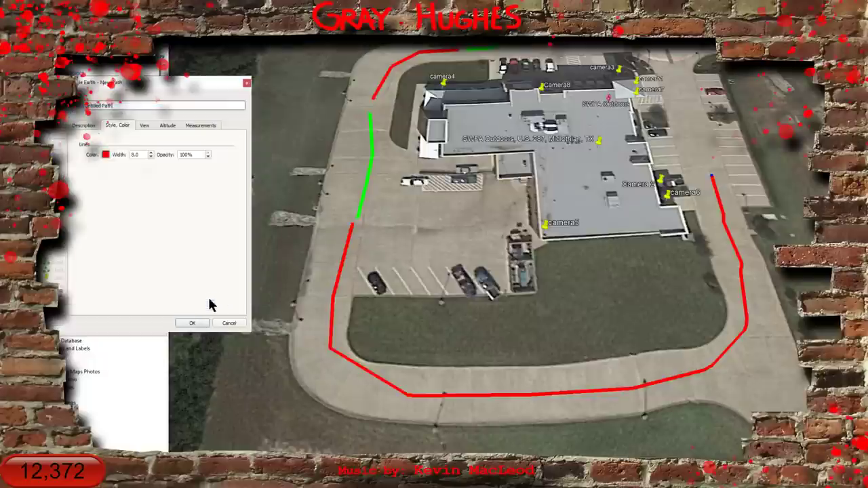
left_click(193, 323)
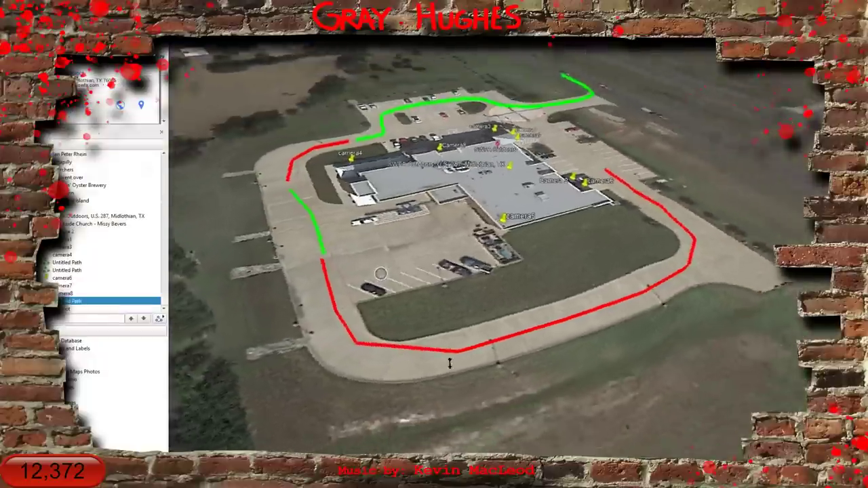
Review the mapped route, scrub the Premiere Pro footage forward from 1:40, and examine the roundabout and entrance path in Google Earth
left_click_drag(449, 363, 445, 210)
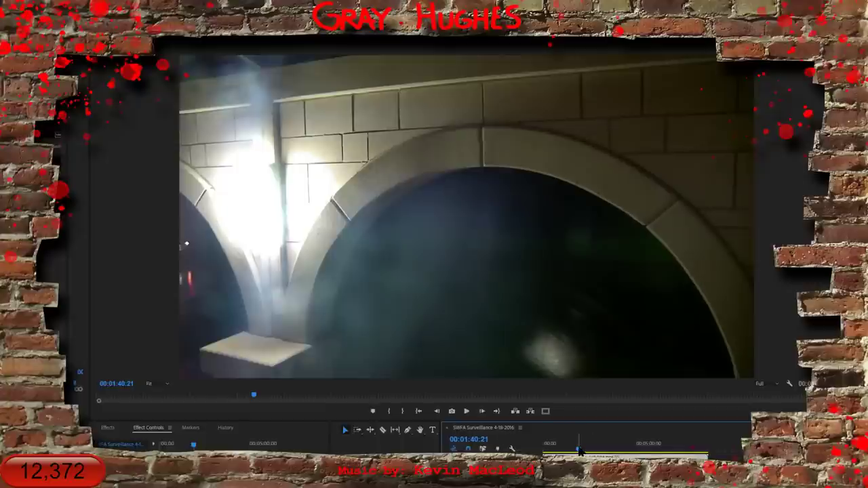
left_click_drag(578, 447, 621, 443)
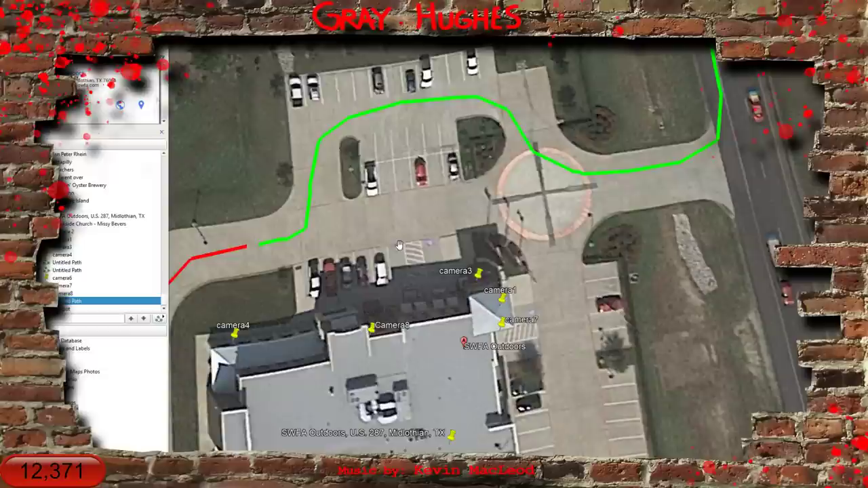
mouse_move(397, 246)
left_mouse_down()
mouse_move(439, 332)
mouse_move(515, 356)
left_mouse_up()
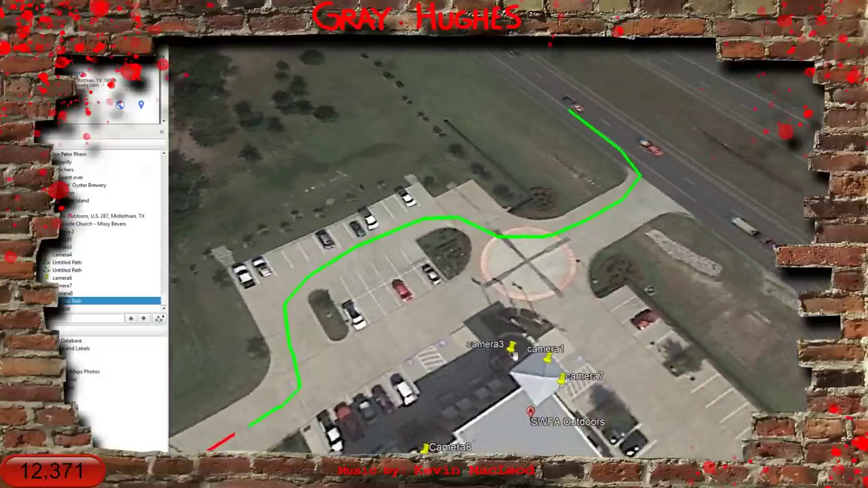
Add a placemark named "car parks" on the parked car beside the grass island near the roundabout, and save My Places
scroll(427, 266, "up", 3)
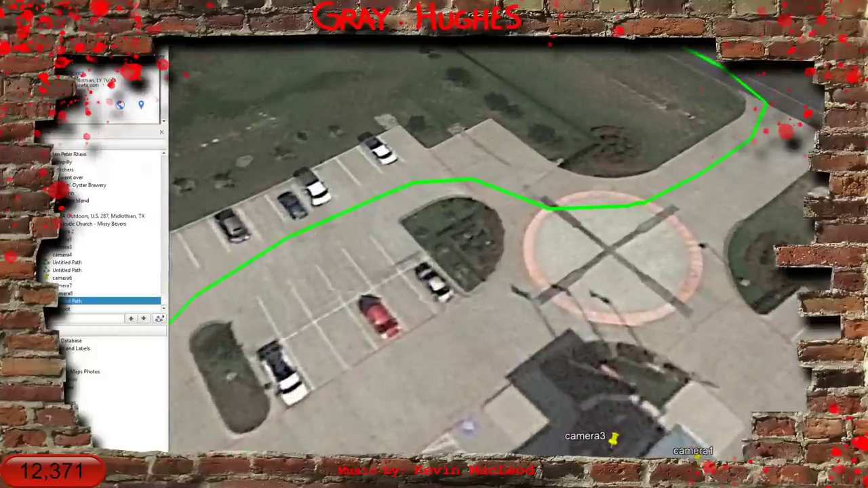
key("ctrl+shift+p")
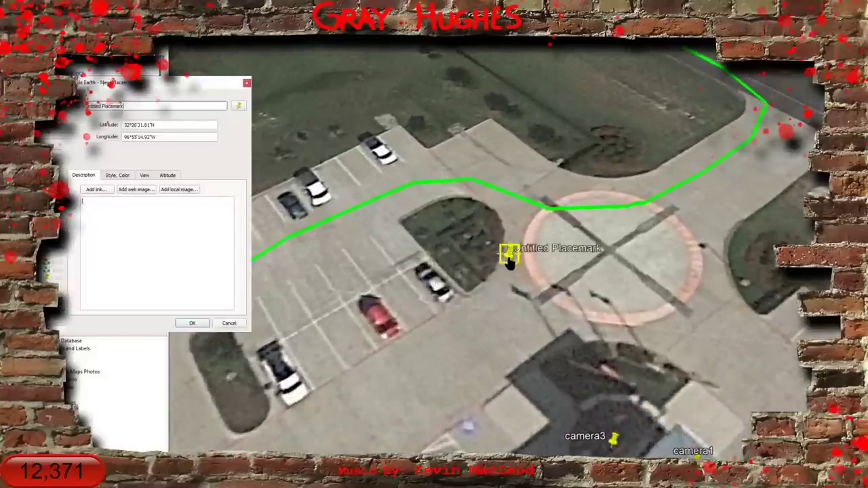
left_click_drag(510, 264, 436, 287)
left_click(137, 109)
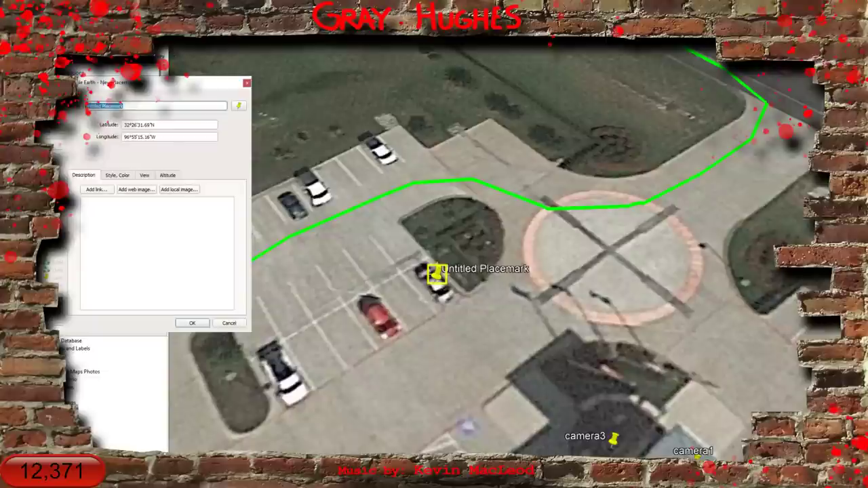
key("BackSpace")
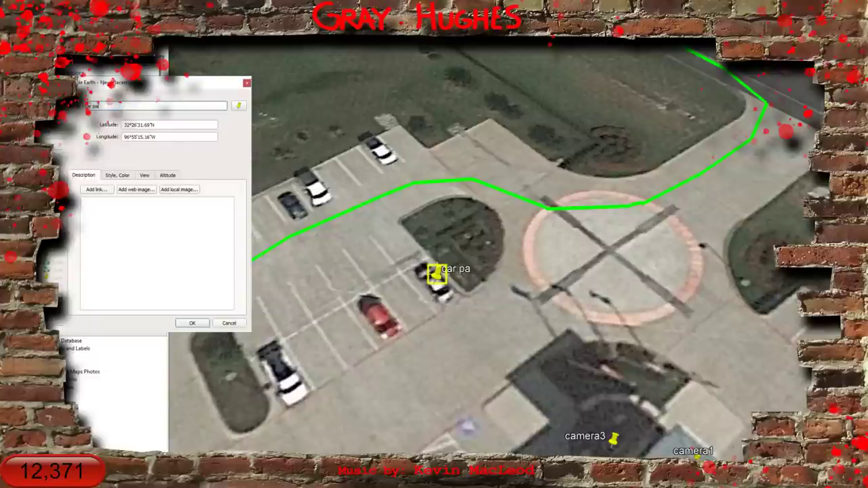
left_click(194, 324)
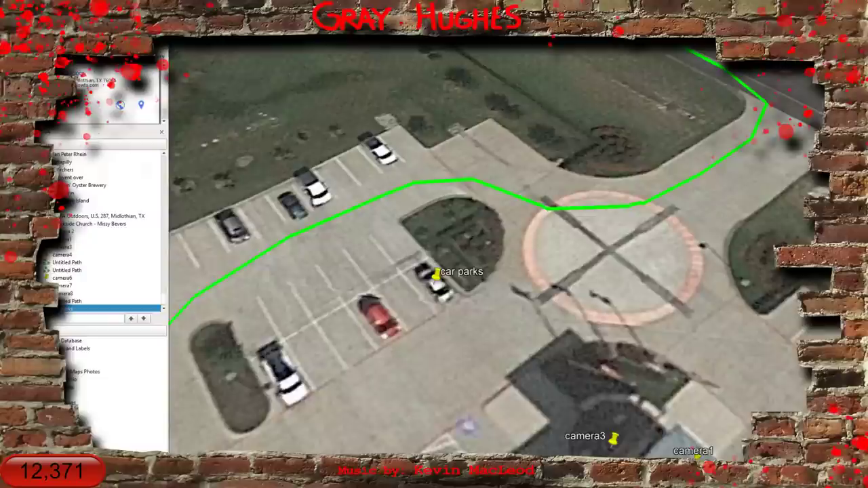
left_click(11, 21)
mouse_move(61, 42)
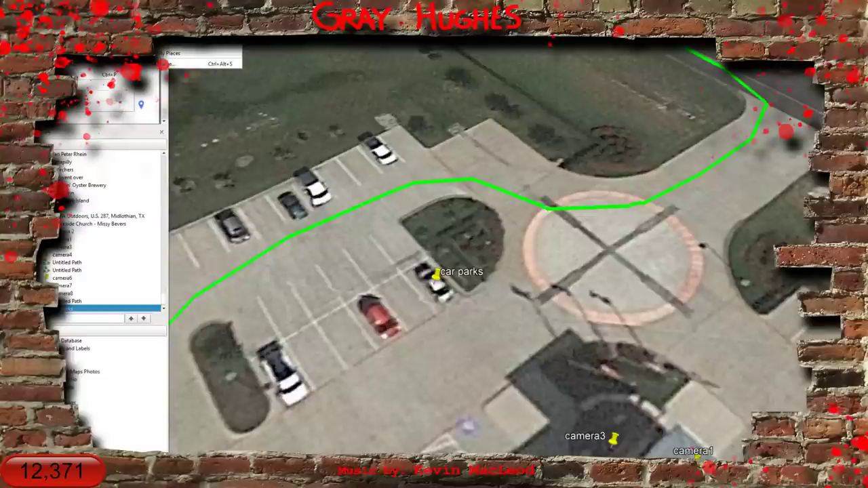
left_click(168, 55)
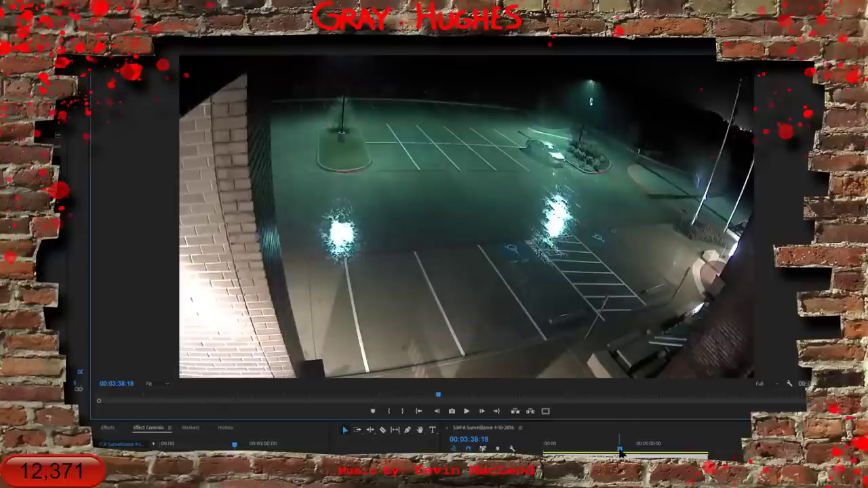
Switch to Premiere Pro and examine the parked car's footage, scrubbing forward from 3:38 to 6:13 and about 6:53, then back to about 6:31
left_click_drag(620, 452, 674, 441)
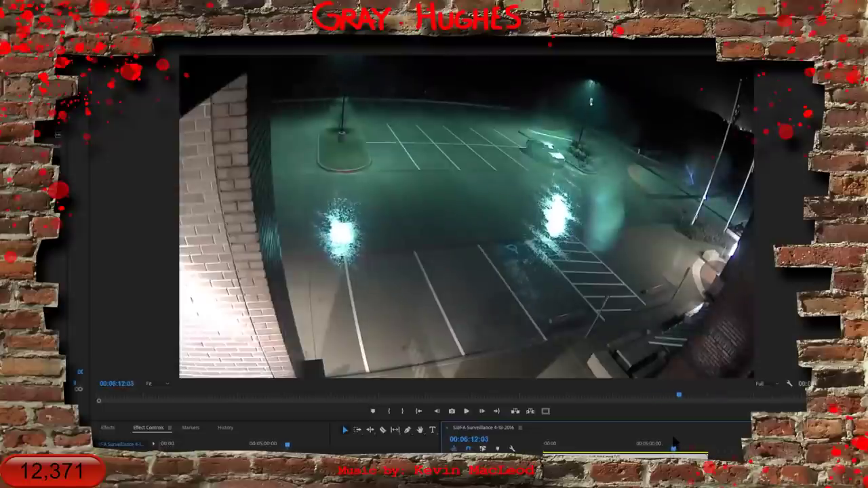
key("Right")
key("Right")
key("Right")
key("Right")
key("Right")
key("Right")
key("Right")
key("Right")
key("Right")
key("Right")
key("Right")
key("Right")
key("Right")
key("Right")
key("Right")
key("Right")
key("Right")
key("Right")
key("Right")
key("Right")
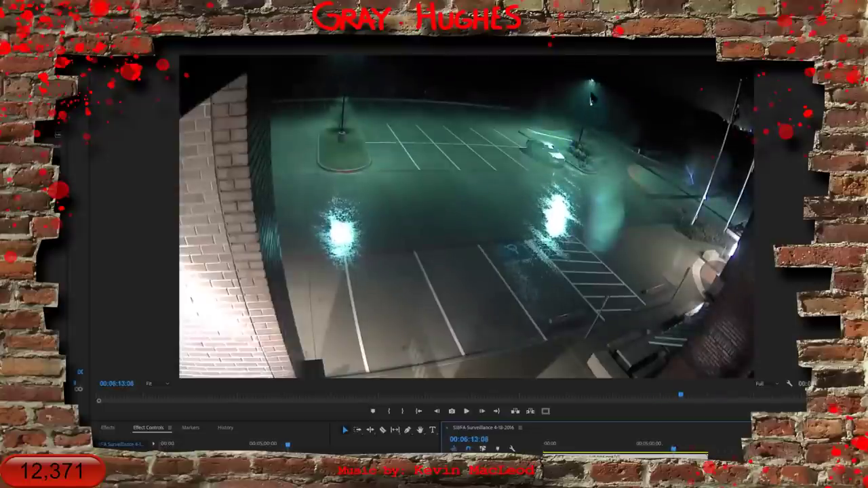
right_click(592, 102)
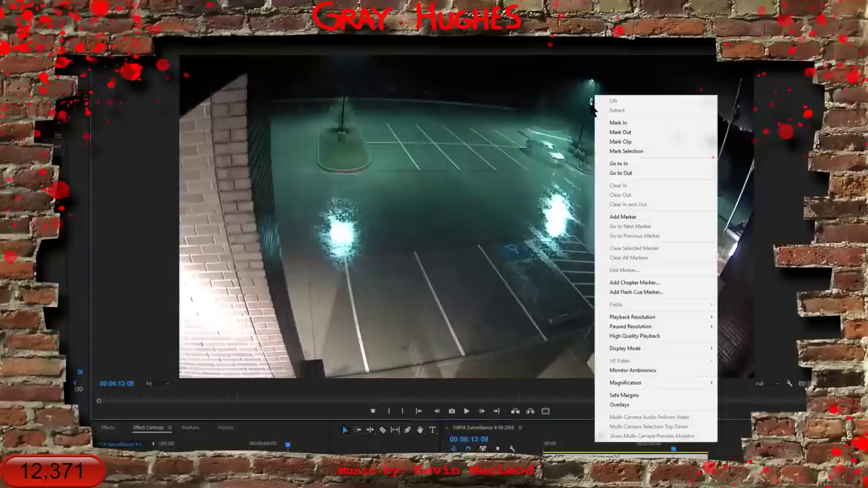
key("Escape")
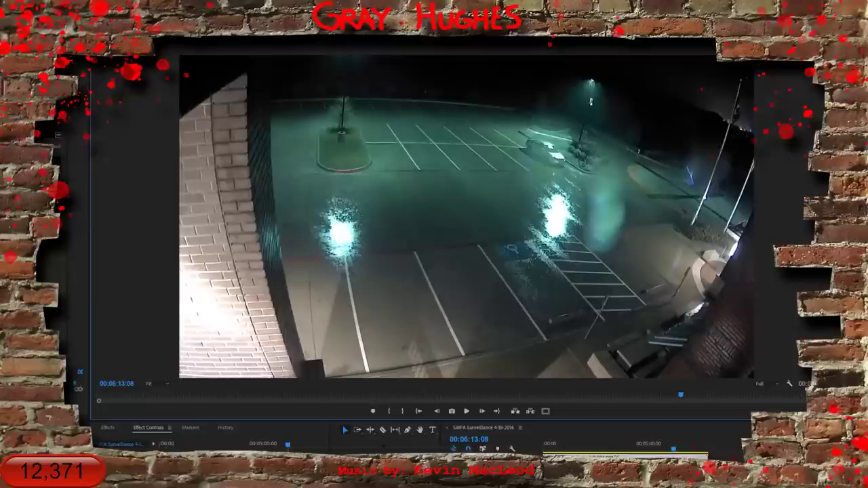
mouse_move(674, 453)
left_mouse_down()
mouse_move(688, 448)
mouse_move(679, 448)
mouse_move(688, 432)
left_mouse_up()
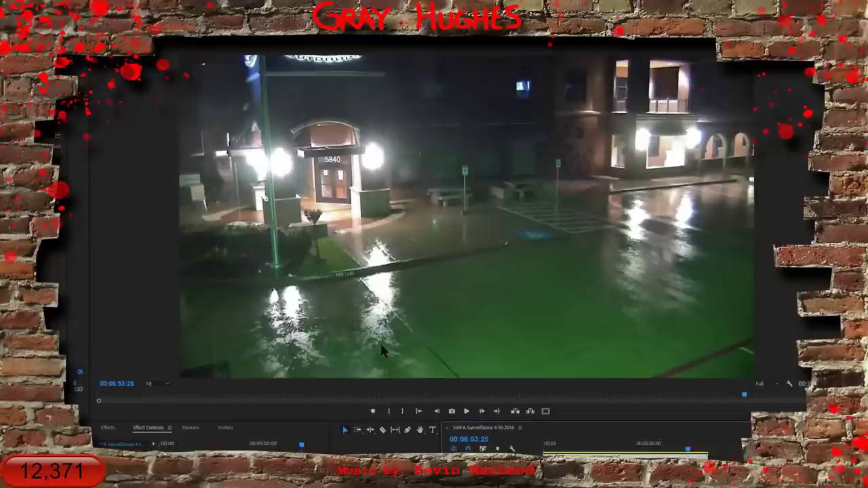
left_click_drag(689, 453, 680, 454)
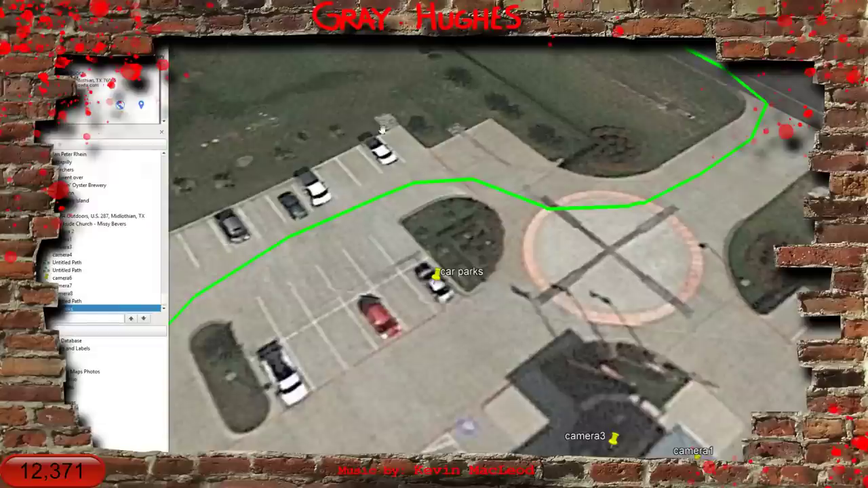
Switch to Google Earth, add a placemark named "camera9" on the grass island above car parks, and save My Places
key("ctrl+shift+p")
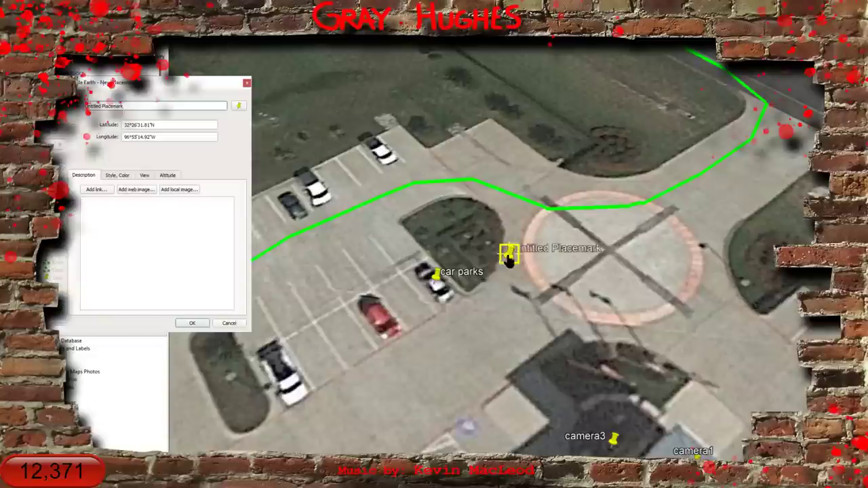
left_click_drag(506, 252, 463, 246)
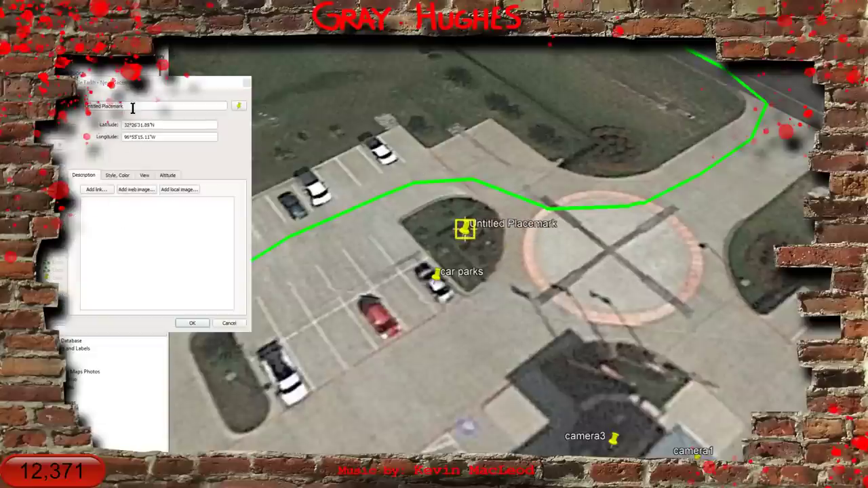
left_click_drag(132, 108, 84, 106)
type("camera")
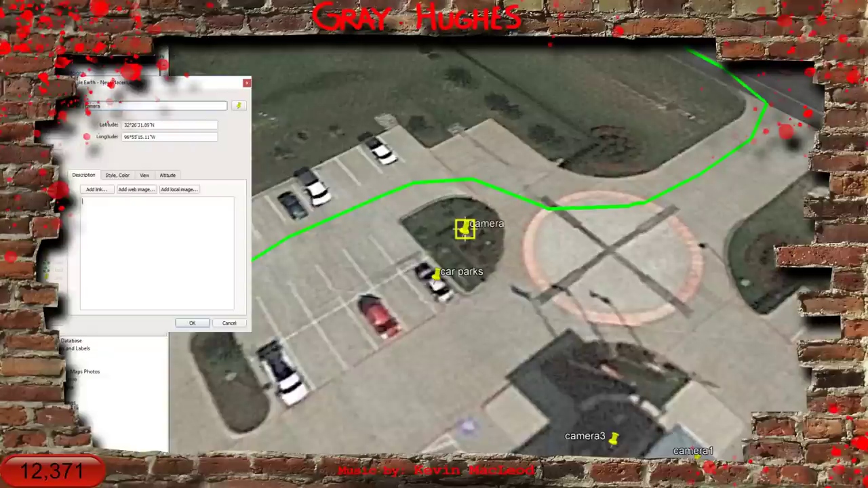
left_click_drag(169, 82, 248, 77)
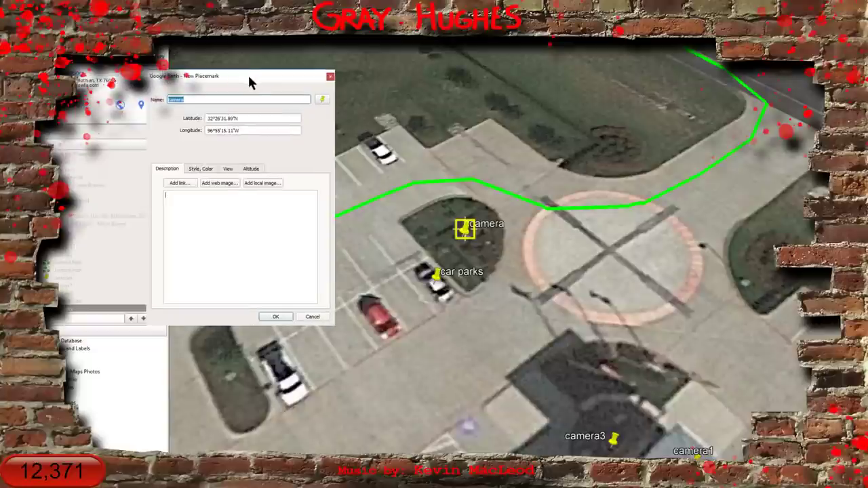
type("9")
left_click(212, 103)
key("BackSpace")
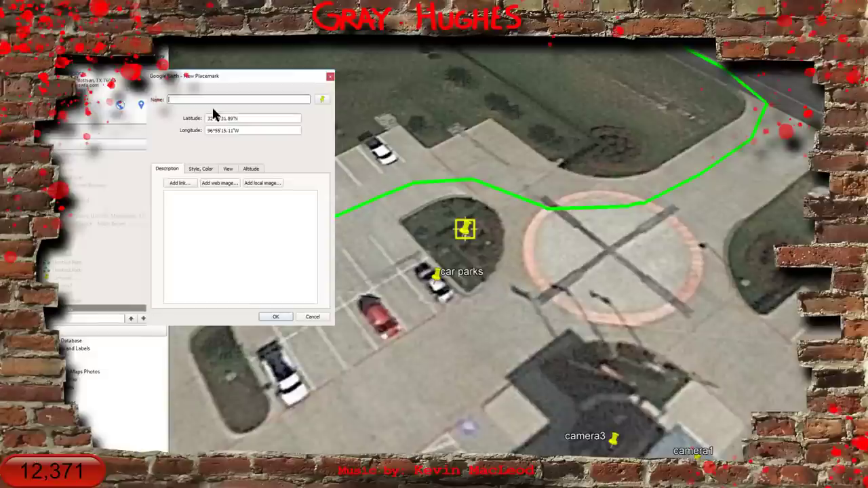
type("camera9")
left_click(276, 317)
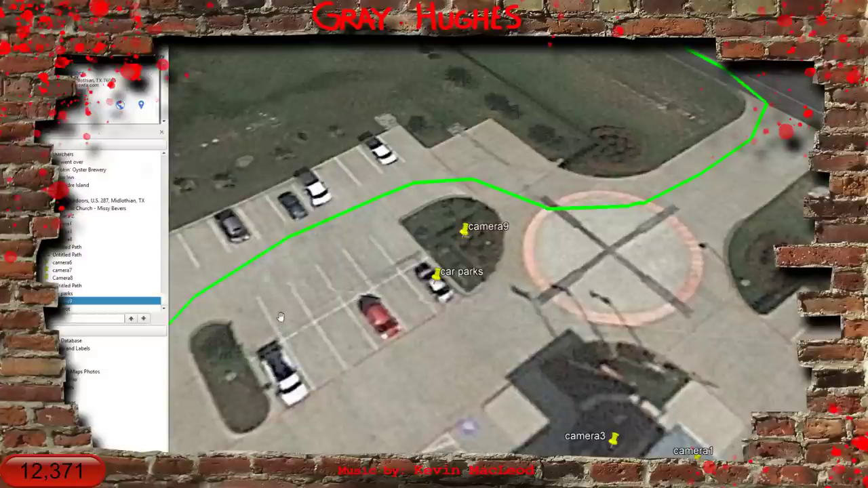
left_click(42, 21)
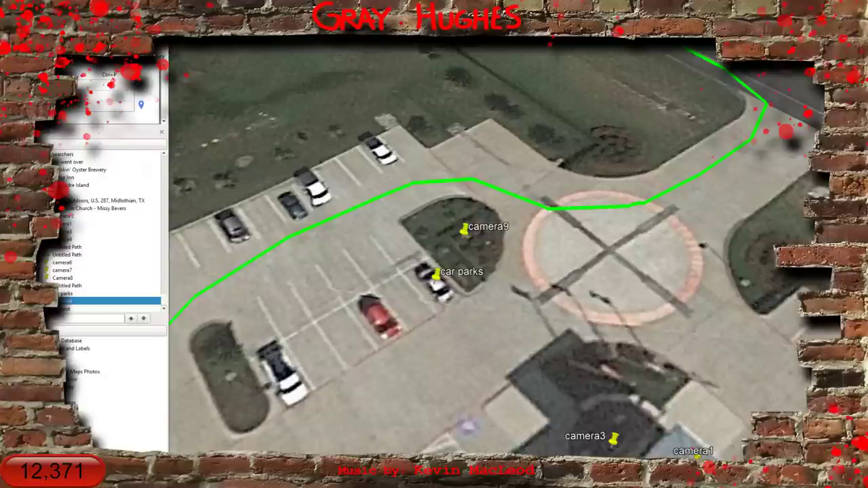
mouse_move(101, 43)
left_click(153, 53)
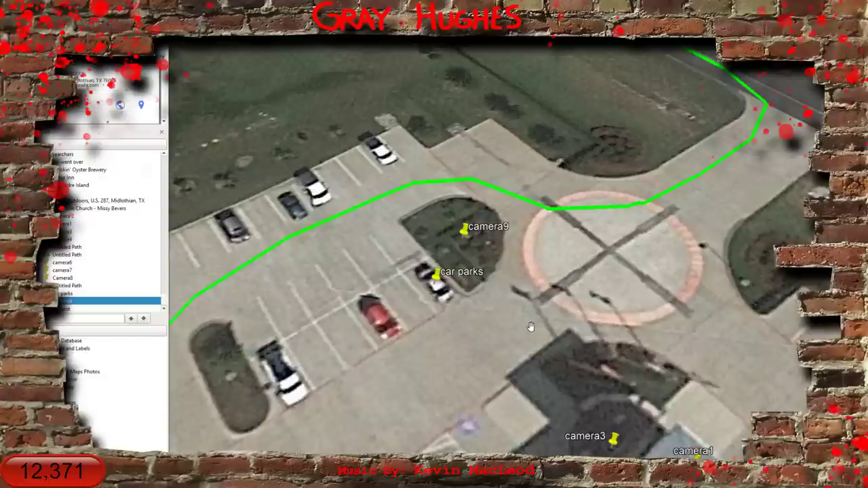
Draw a new path from the car parks placemark across the roundabout and along the entrance drive to the highway
left_click_drag(417, 373, 371, 333)
scroll(427, 373, "down", 4)
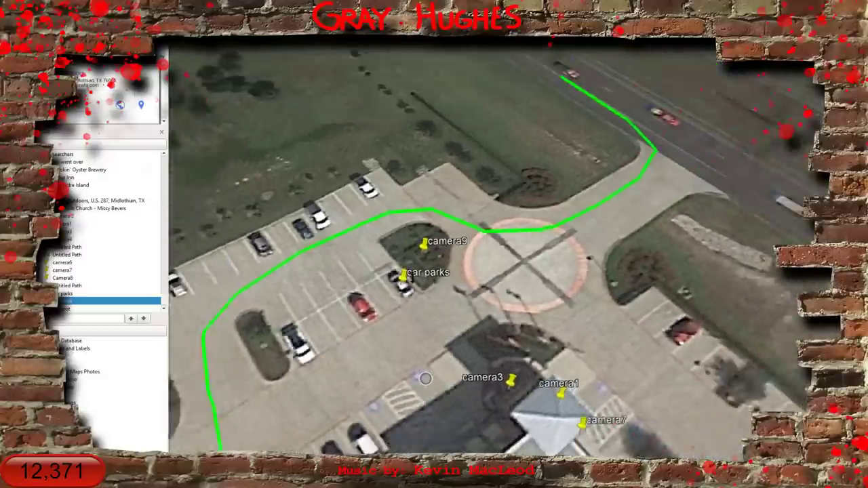
scroll(422, 372, "up", 4)
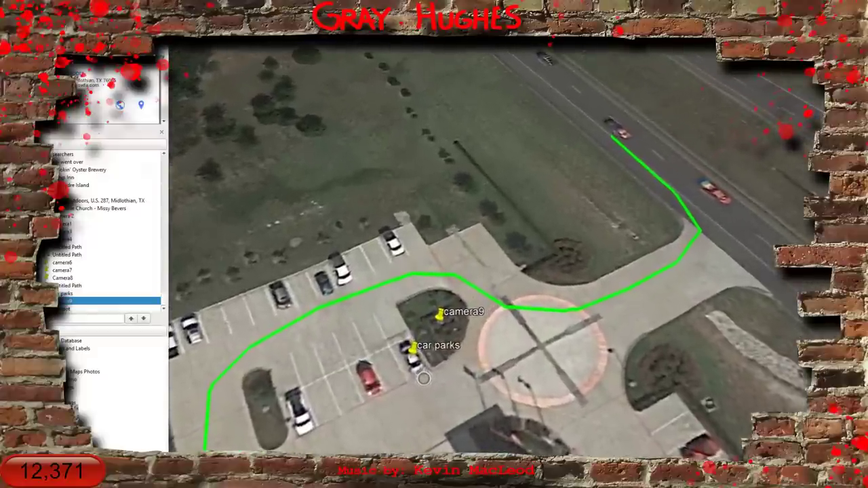
key("ctrl+shift+t")
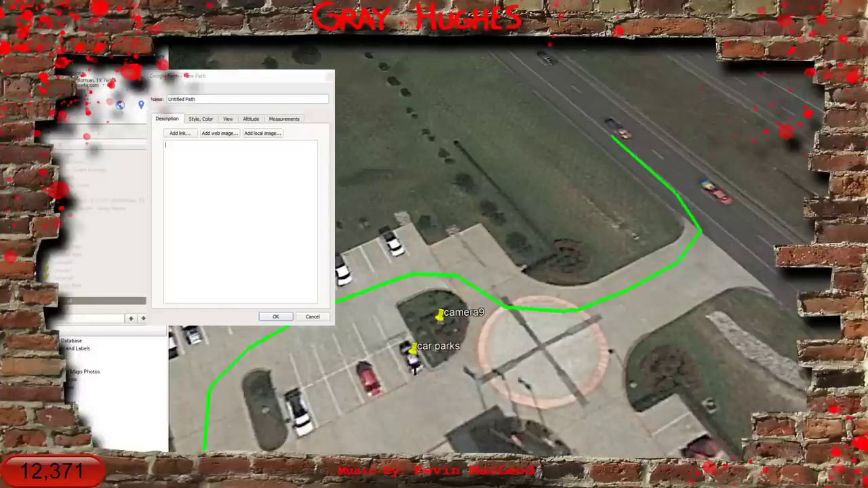
mouse_move(423, 375)
left_mouse_down()
mouse_move(456, 378)
mouse_move(517, 357)
mouse_move(619, 311)
mouse_move(714, 246)
left_mouse_up()
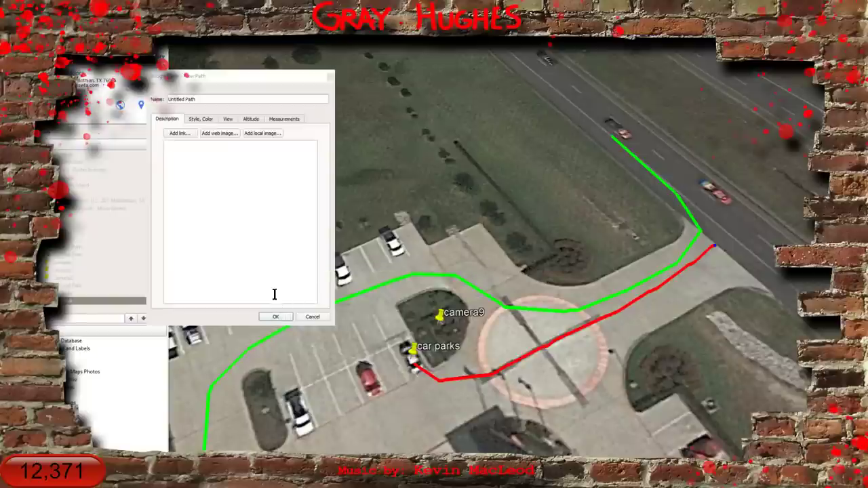
Set the new path's line color to green (#00ff00) and save the path
left_click(201, 120)
left_click(188, 147)
left_click(212, 129)
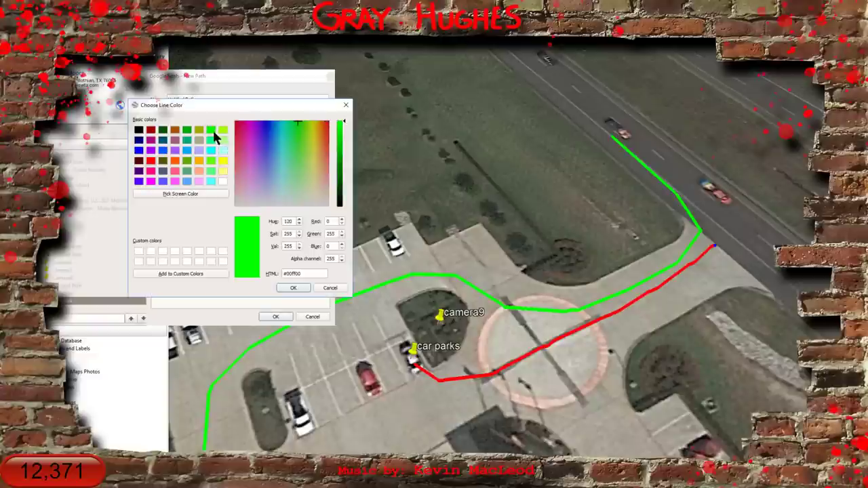
left_click(292, 288)
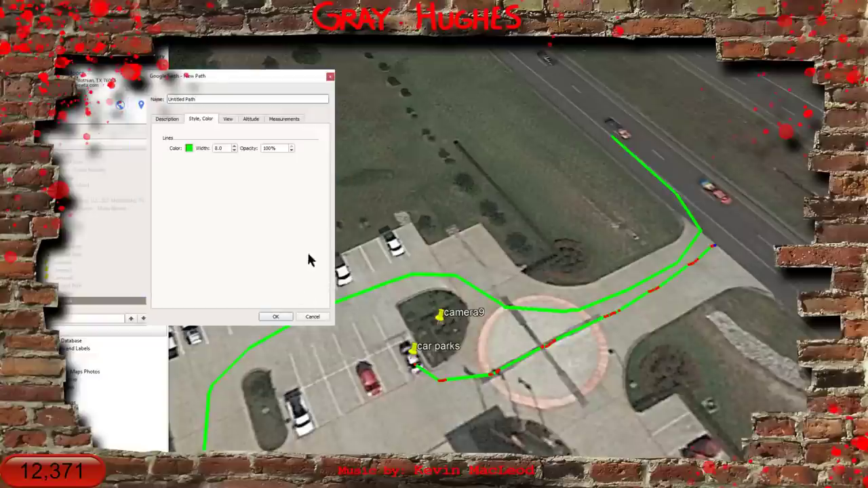
left_click(280, 317)
Review the mapped exit route, then switch to Premiere Pro and scrub the footage from 6:31 through 7:13 to the approaching car at about 7:42
scroll(307, 333, "down", 3)
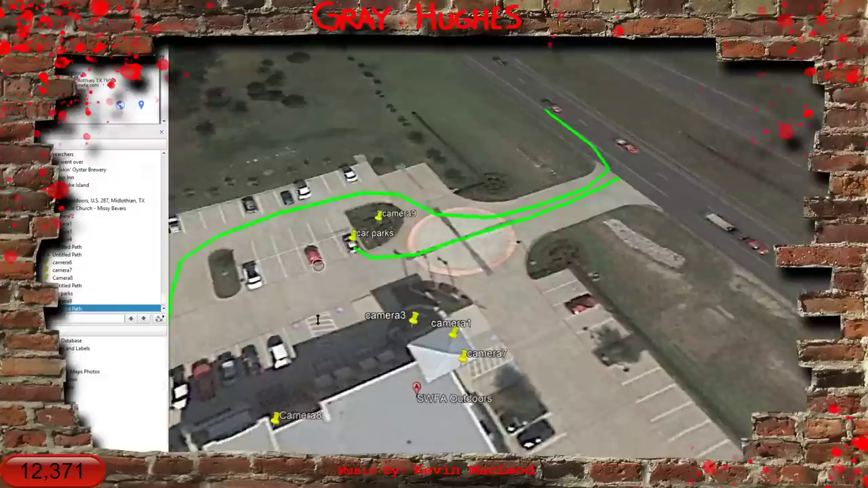
left_click_drag(316, 314, 343, 297)
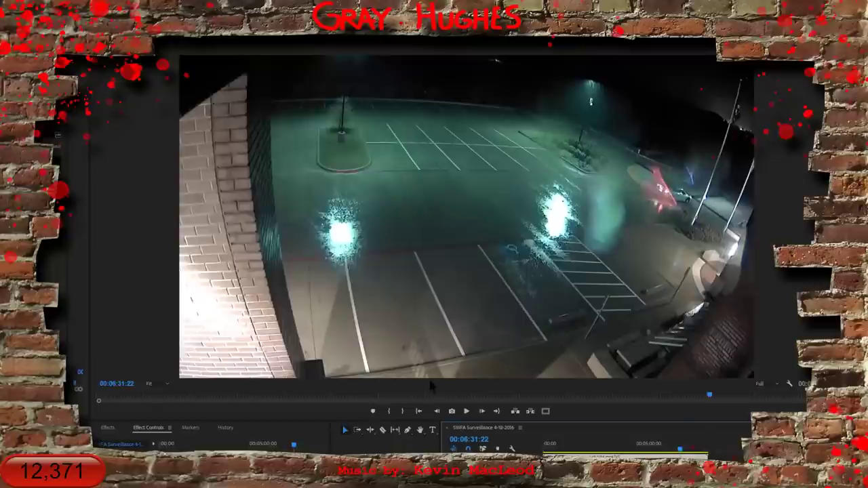
mouse_move(682, 453)
left_mouse_down()
mouse_move(703, 453)
mouse_move(692, 442)
left_mouse_up()
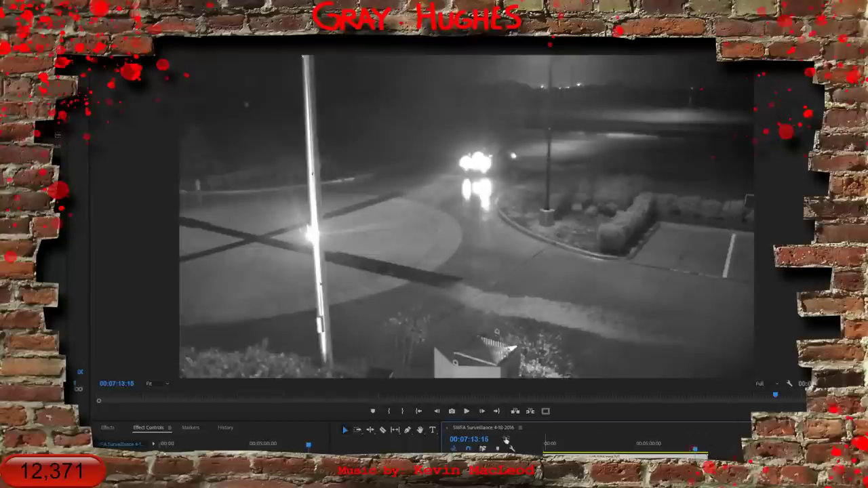
left_click(706, 450)
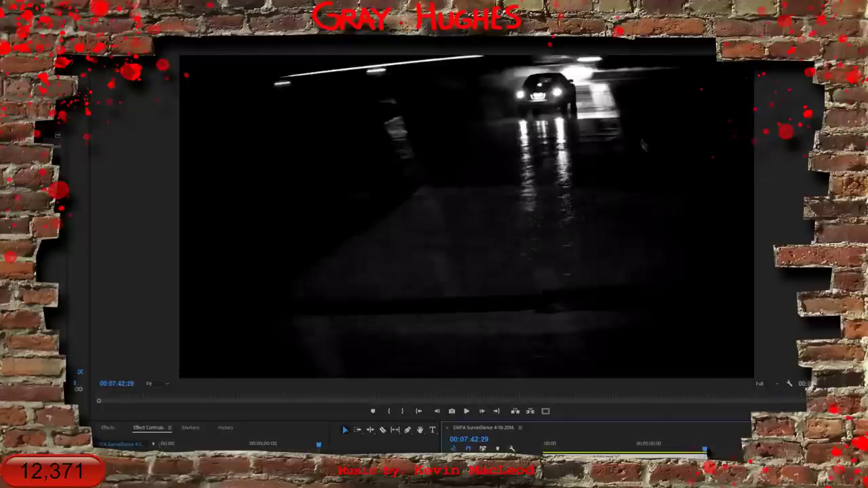
left_click_drag(706, 451, 702, 455)
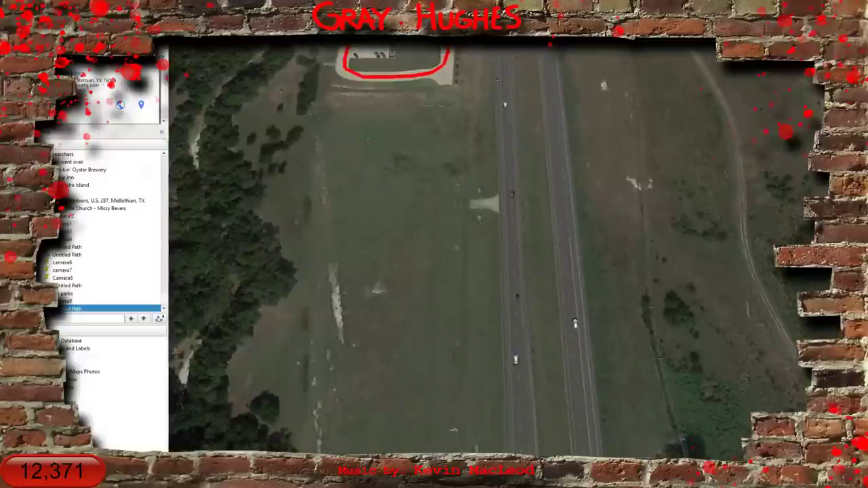
Switch to Google Earth, enter Street View on the highway lane before the SWFA lot, and look along the road toward the building
left_click_drag(787, 136, 588, 355)
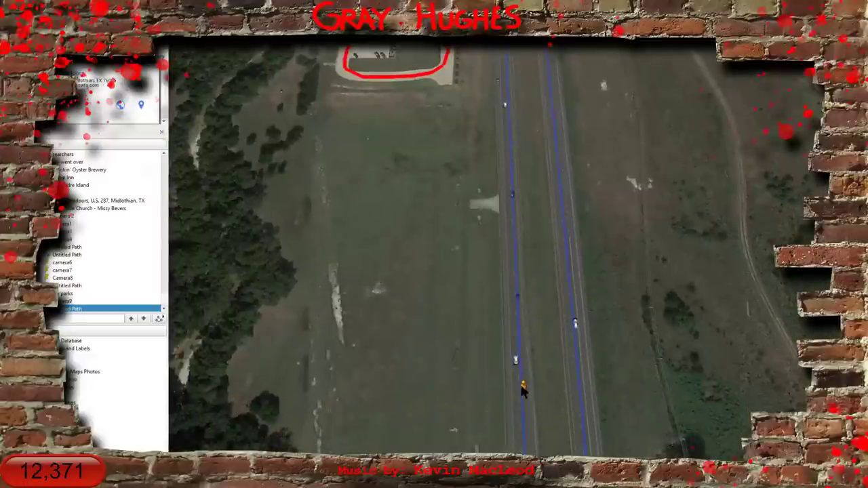
left_click_drag(523, 389, 516, 386)
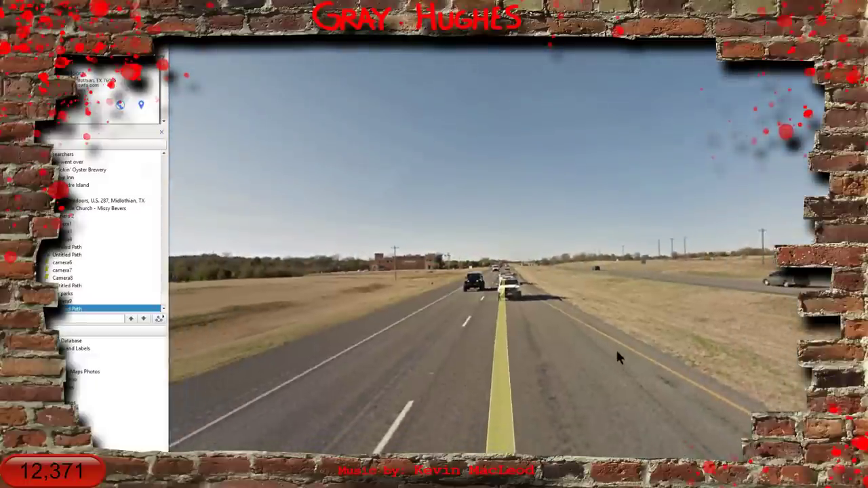
left_click_drag(618, 353, 438, 337)
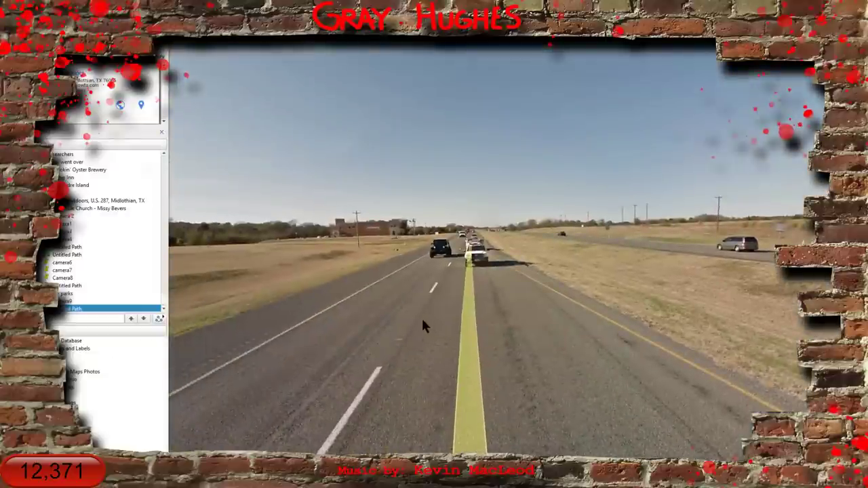
Look across the highway lanes in Street View, return to the map and examine the roads around the SWFA Outdoors exit
scroll(541, 295, "up", 3)
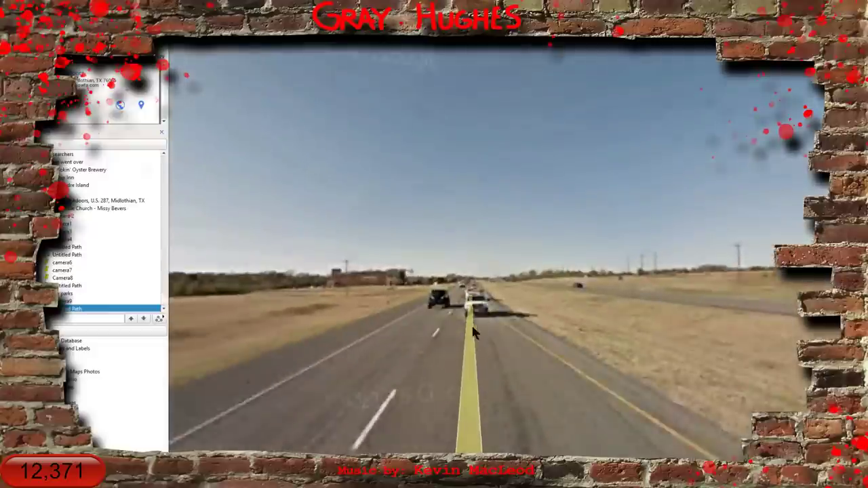
scroll(468, 322, "down", 3)
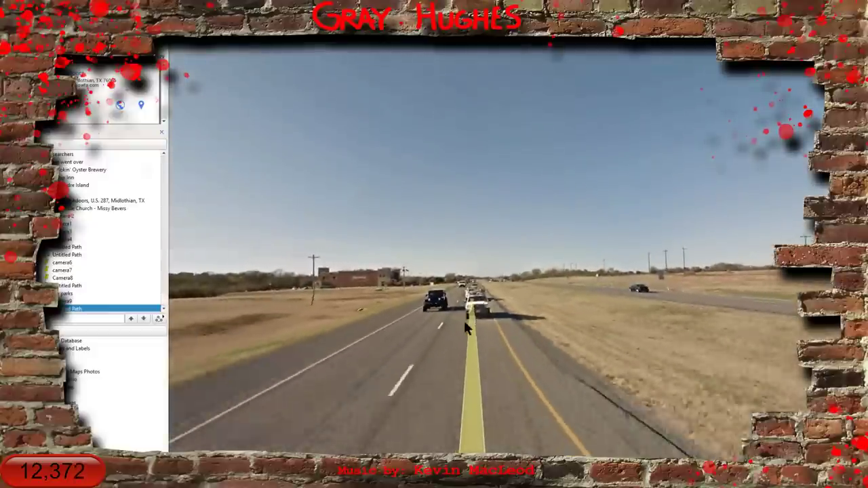
left_click_drag(469, 322, 183, 339)
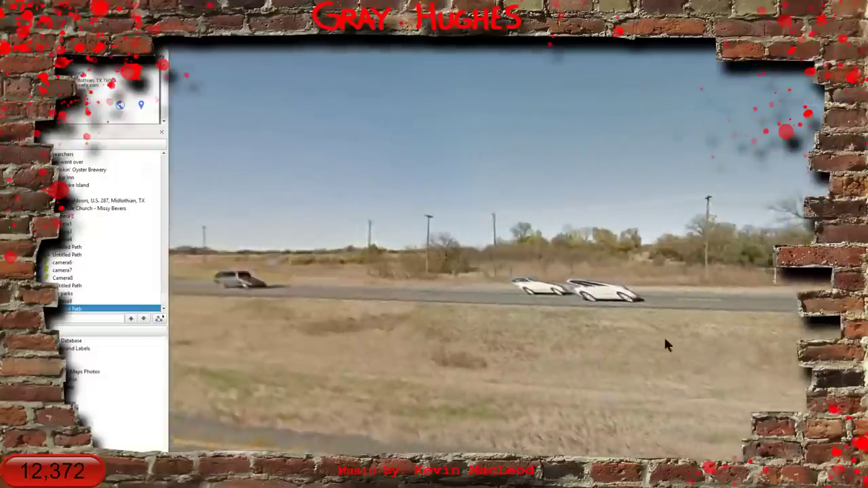
left_click_drag(663, 339, 105, 365)
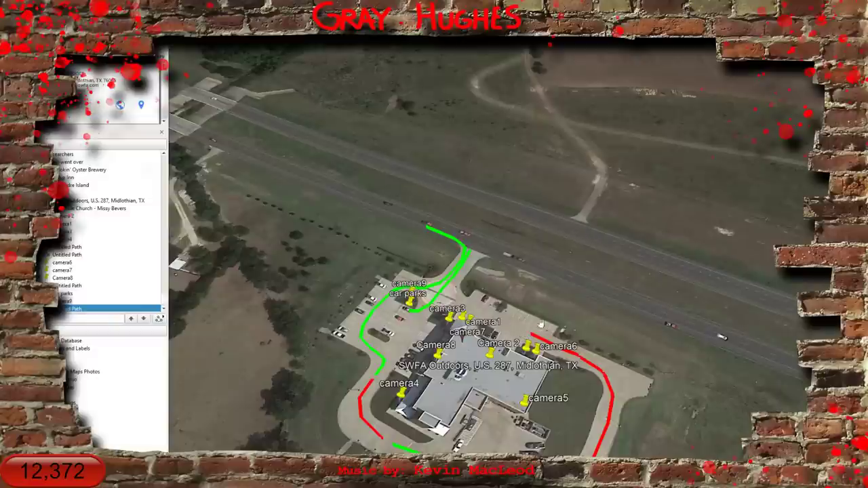
left_click_drag(519, 350, 407, 439)
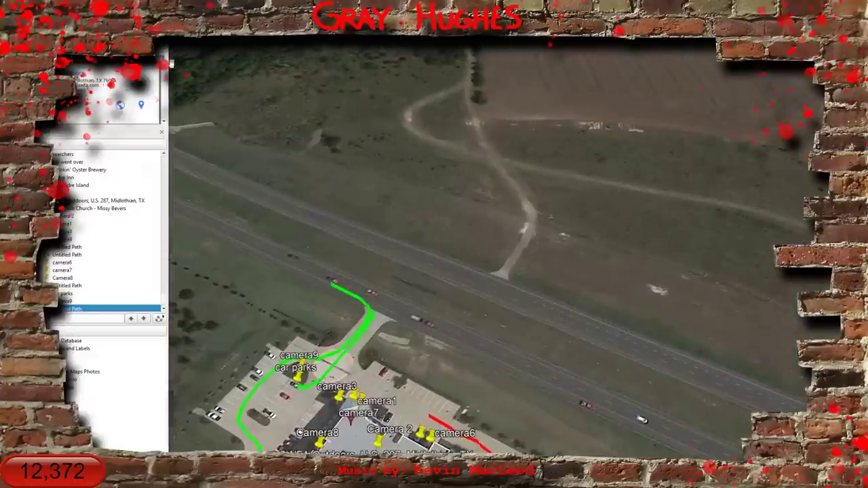
scroll(320, 296, "down", 3)
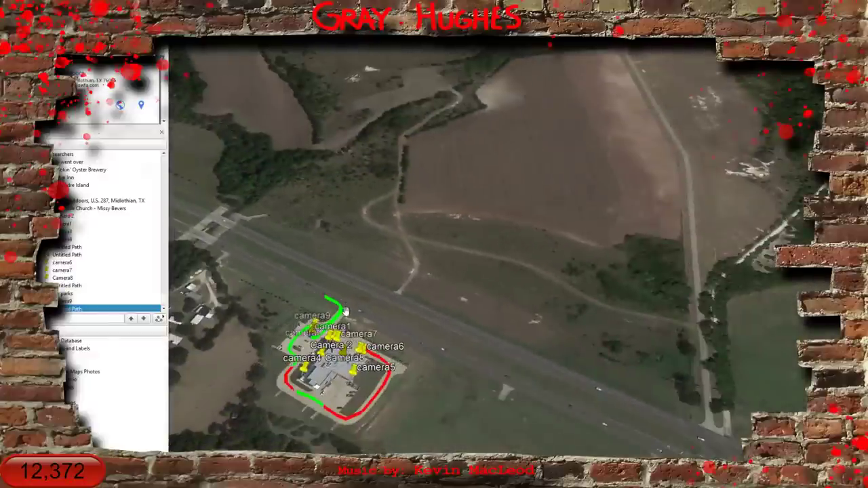
scroll(346, 310, "up", 3)
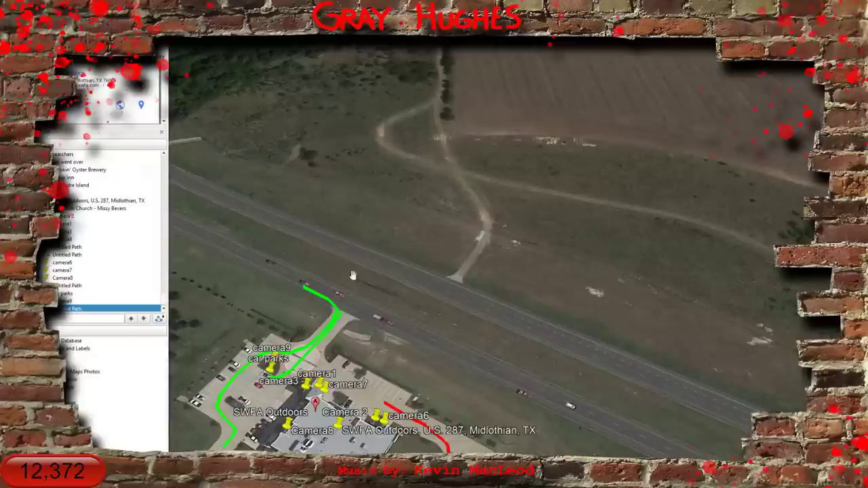
Delete the camera9 placemark and confirm the deletion
right_click(68, 302)
left_click(78, 339)
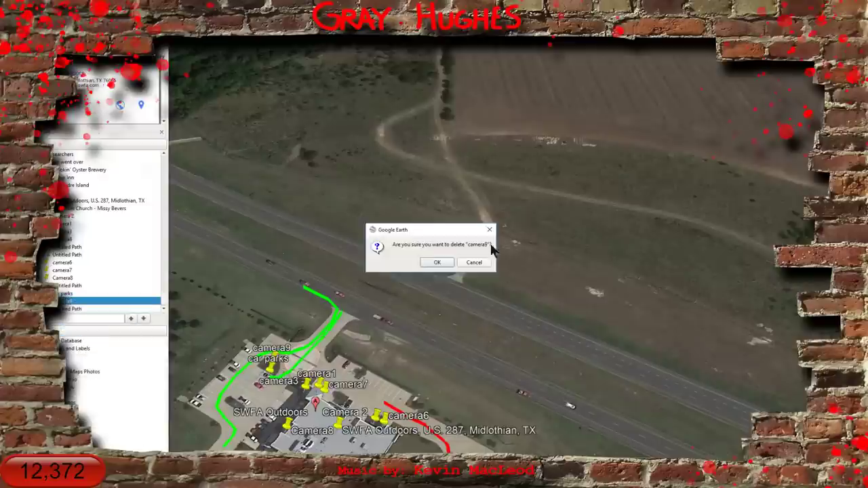
left_click(435, 265)
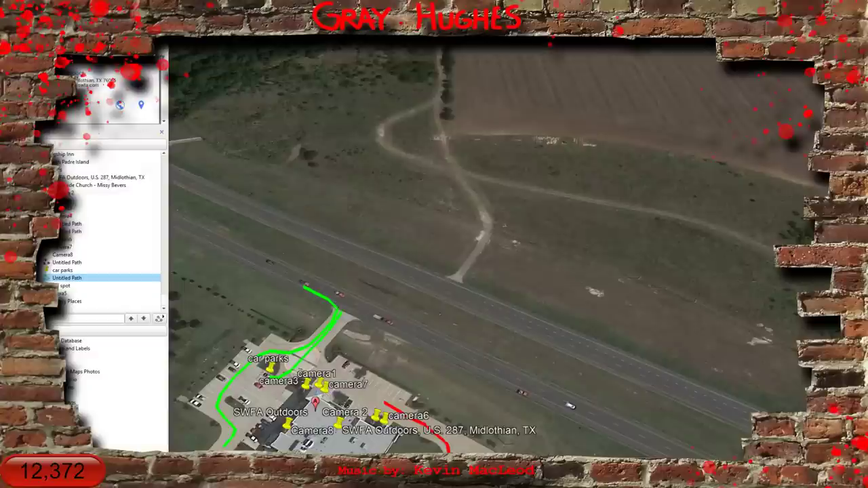
left_click(341, 204)
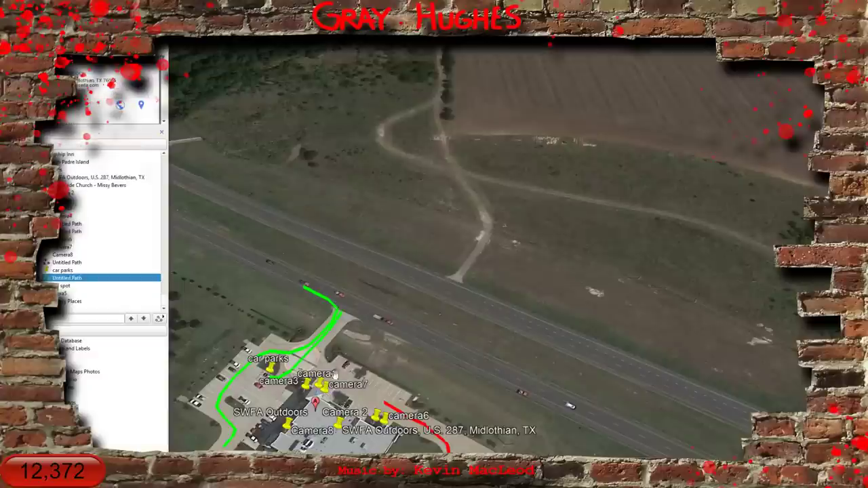
scroll(335, 375, "up", 3)
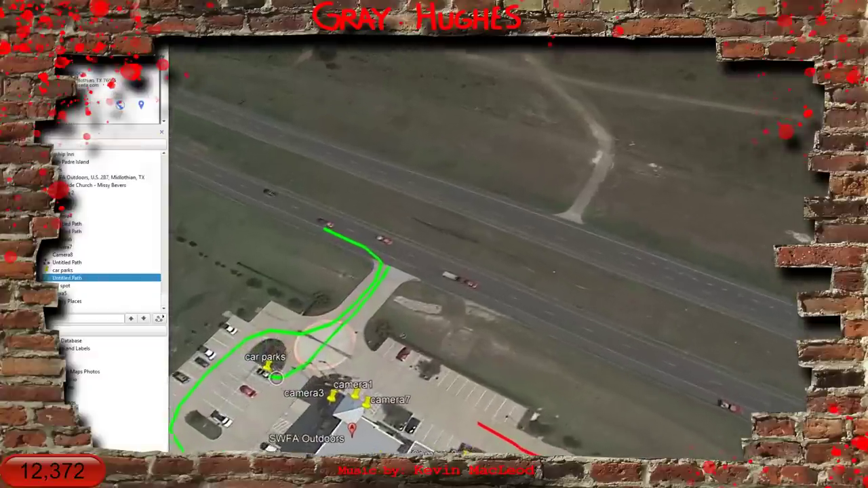
right_click(321, 347)
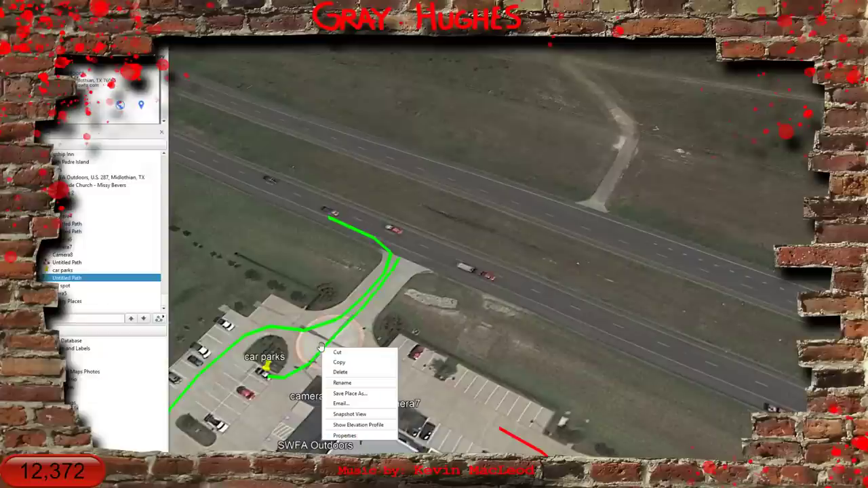
left_click(348, 436)
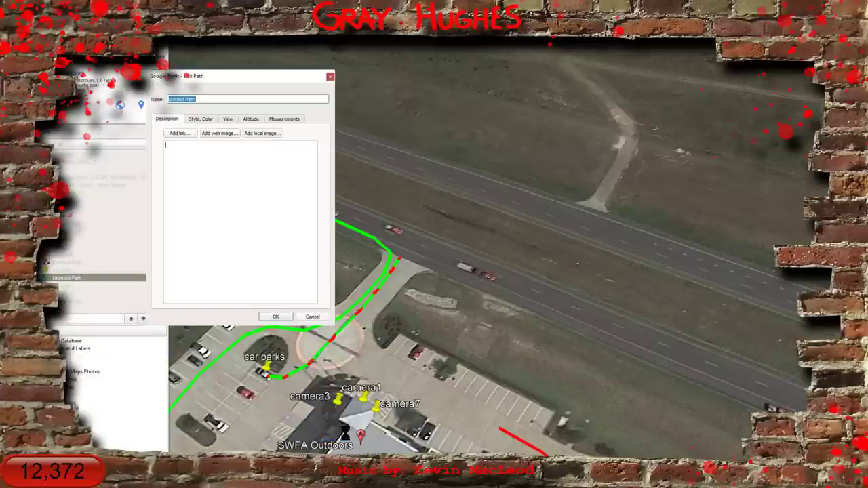
left_click(312, 317)
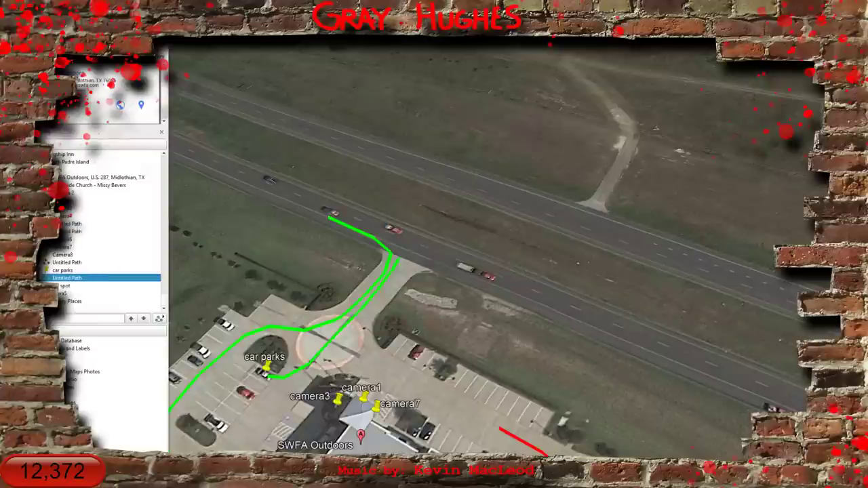
Add a placemark named "camera 9" on the parking lot island beside the car parks placemark
key("ctrl+shift+p")
left_click_drag(517, 262, 265, 360)
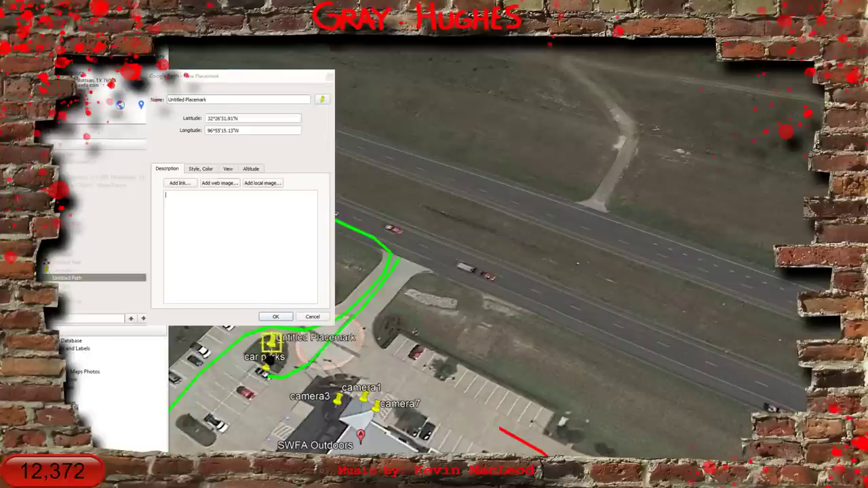
triple_click(211, 99)
type("camer")
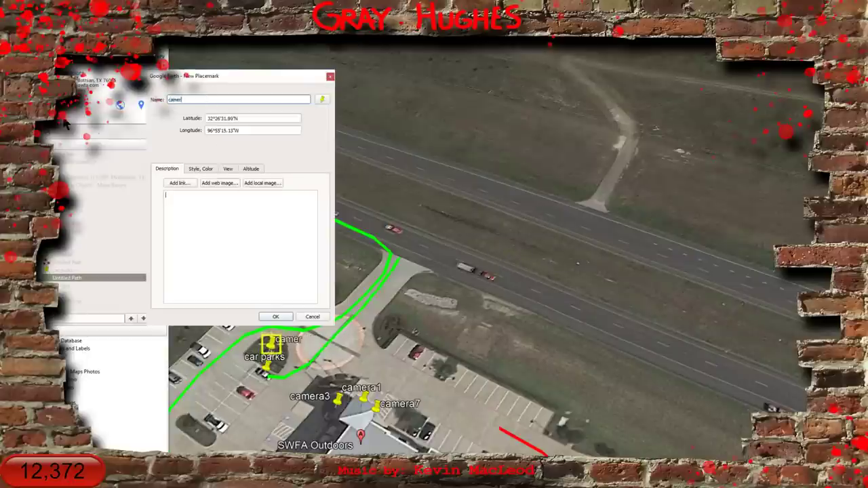
type("a 9")
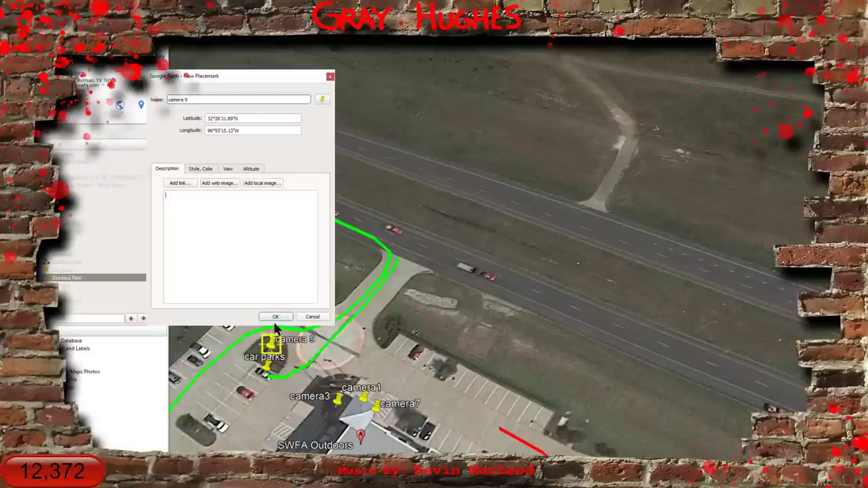
left_click(276, 316)
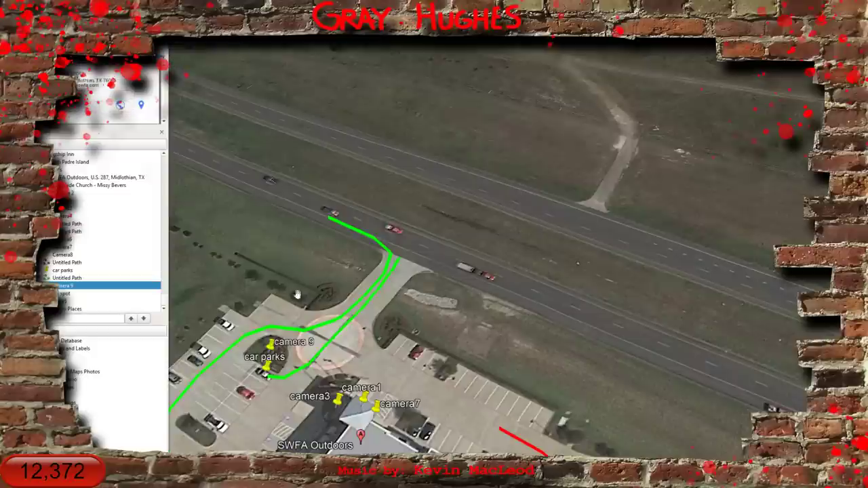
Delete the untitled path that runs from the car parks placemark across the roundabout to the highway
left_click_drag(330, 376, 311, 342)
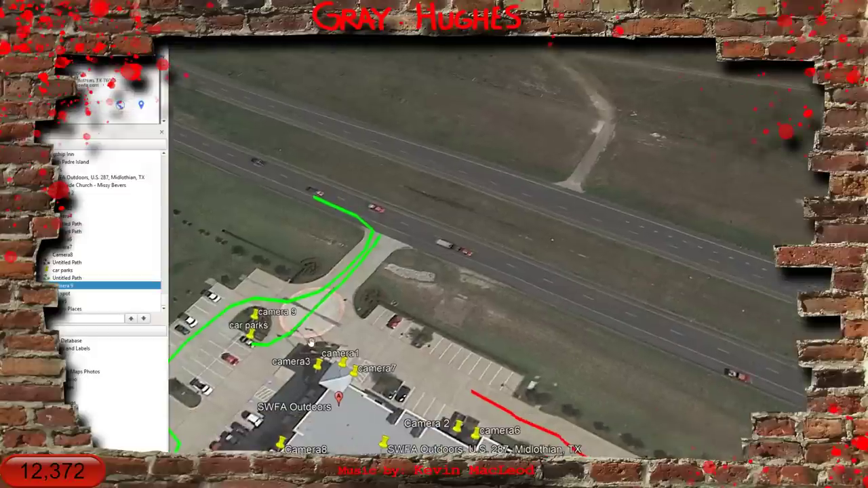
left_click(66, 263)
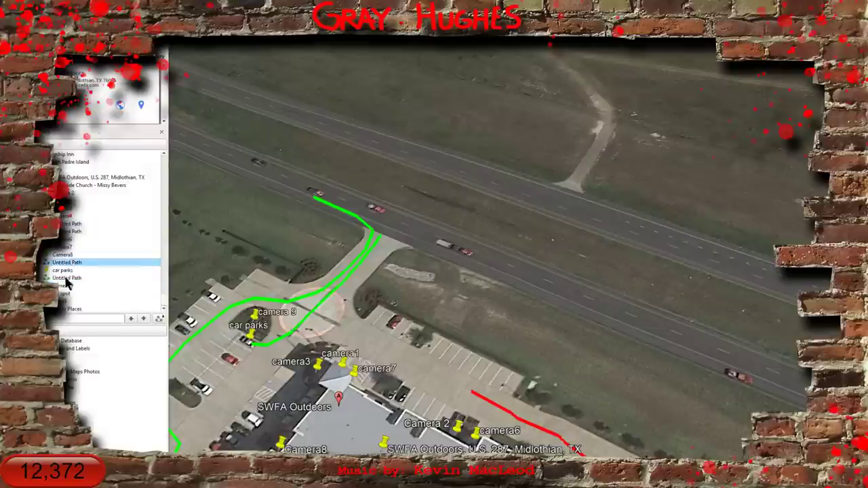
left_click(63, 278)
right_click(62, 278)
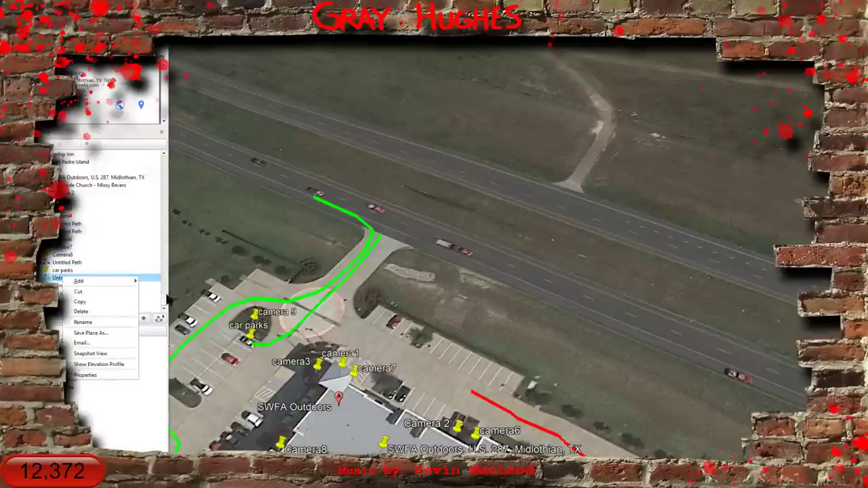
left_click(83, 311)
left_click(442, 264)
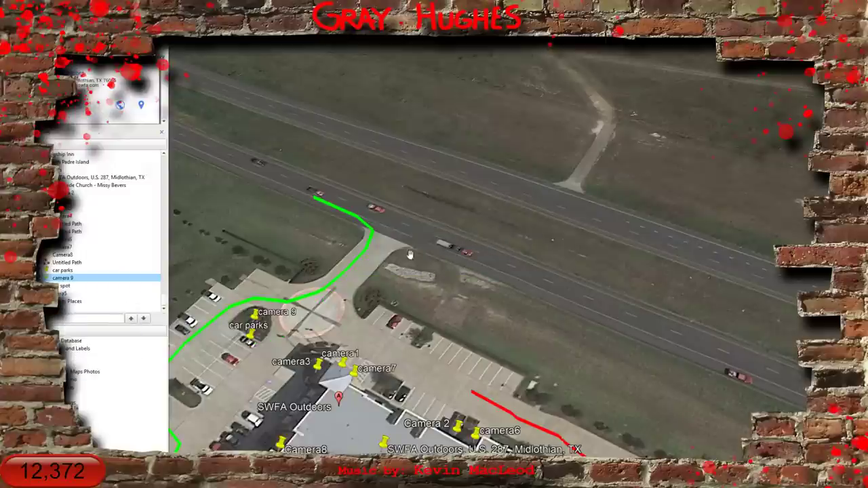
Start a new path from the car parks placemark along the entrance drive and onto the near highway lanes, running past the SWFA building
left_click_drag(309, 267, 305, 329)
scroll(305, 329, "down", 5)
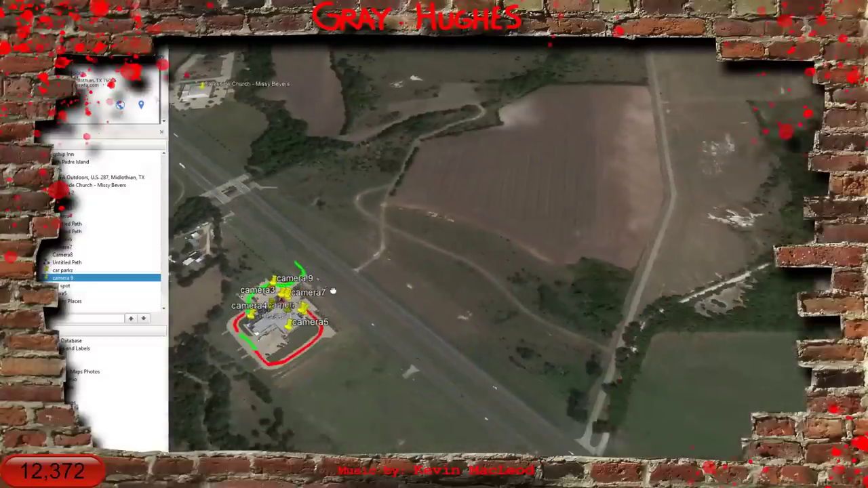
left_click_drag(333, 291, 339, 260)
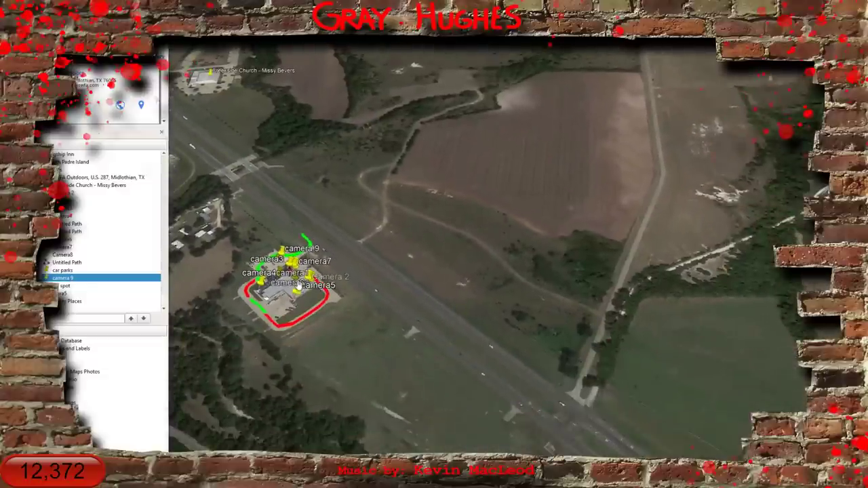
mouse_move(365, 353)
left_mouse_down()
mouse_move(413, 332)
mouse_move(477, 363)
mouse_move(628, 359)
left_mouse_up()
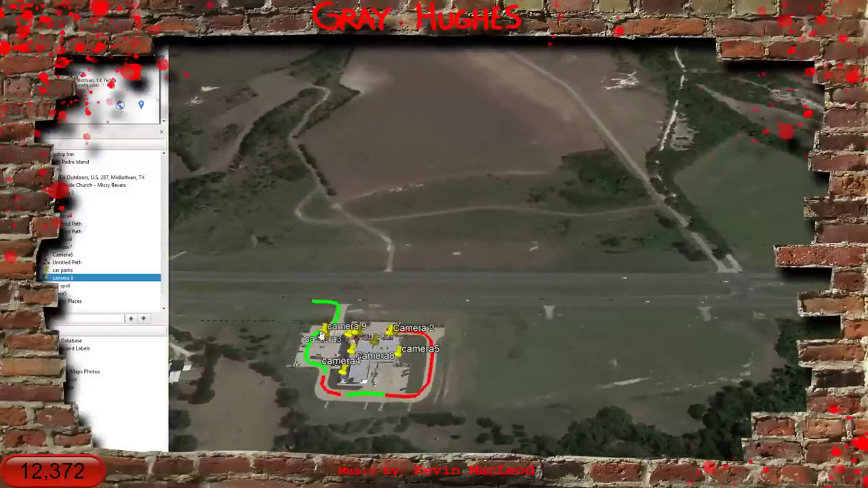
left_click(240, 55)
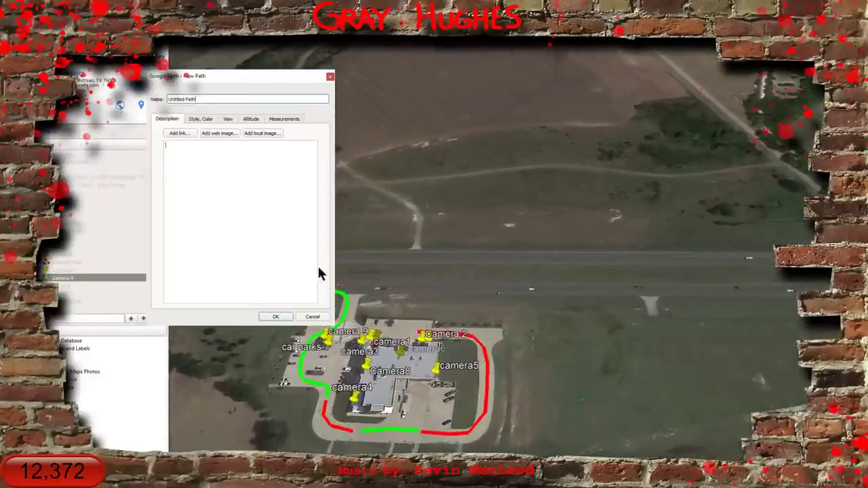
left_click_drag(275, 83, 58, 114)
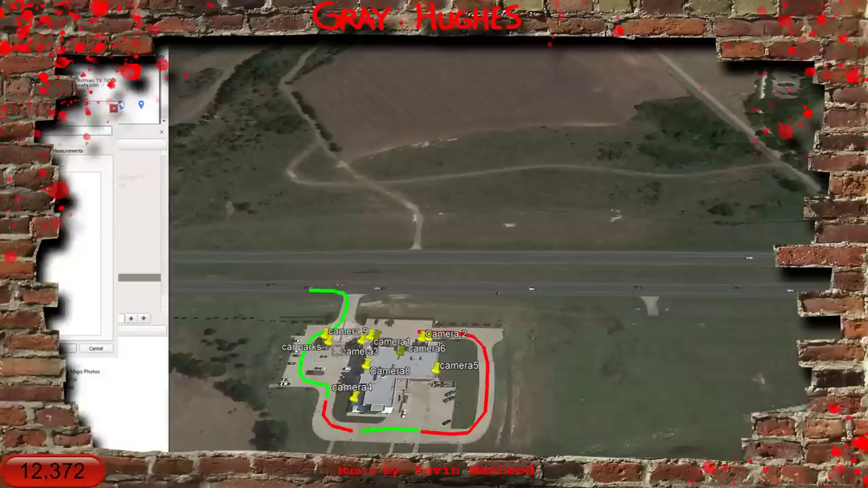
left_click(329, 348)
mouse_move(333, 342)
left_mouse_down()
mouse_move(363, 283)
mouse_move(413, 287)
left_mouse_up()
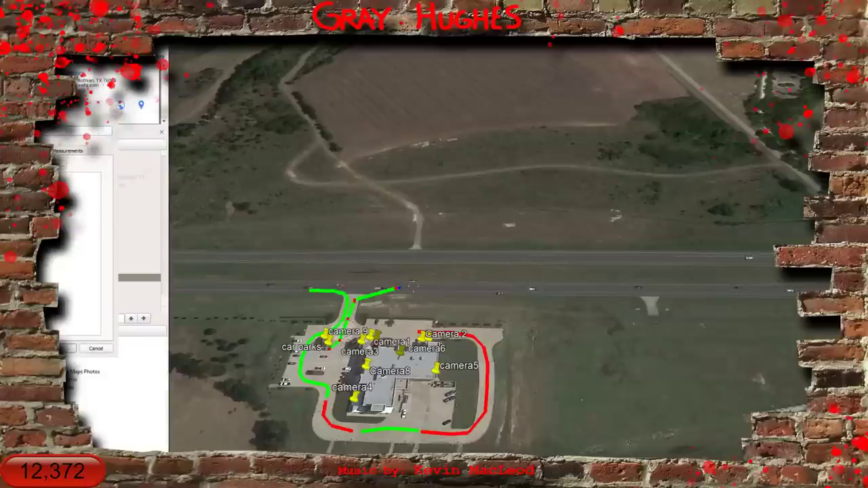
left_click(589, 287)
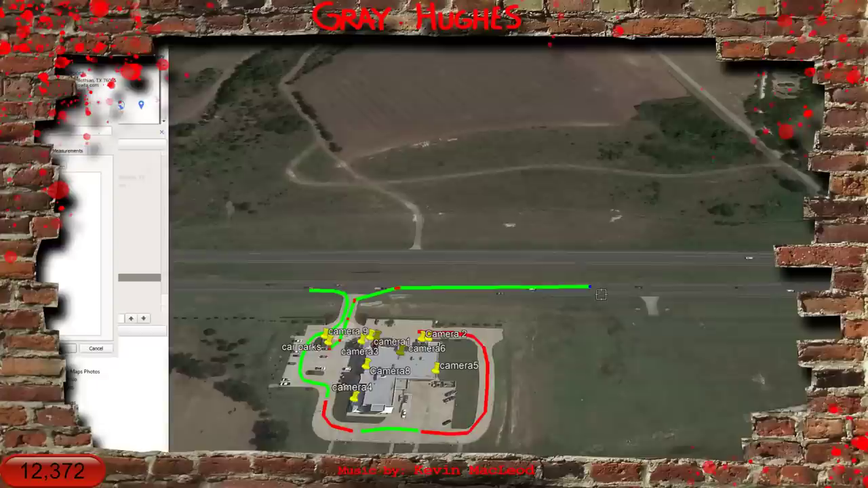
Extend the path along the near highway lanes to the median crossover and make a U-turn onto the far lanes
key("Right")
key("Right")
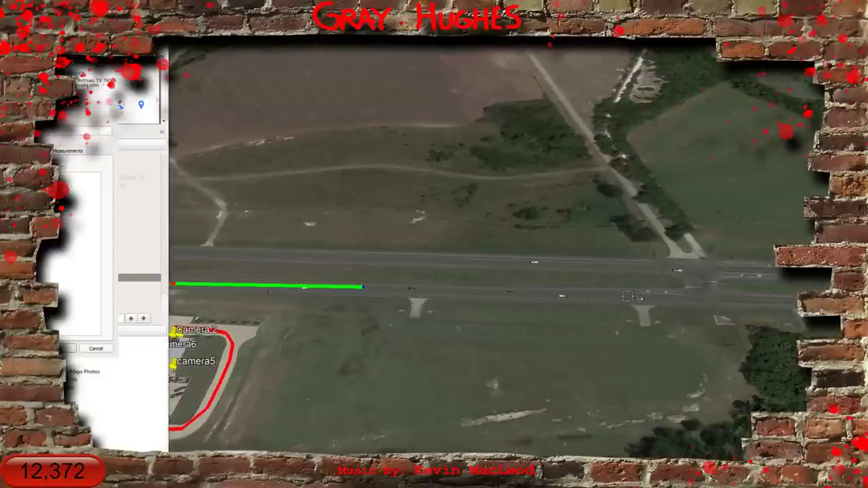
left_click(581, 292)
left_click(648, 292)
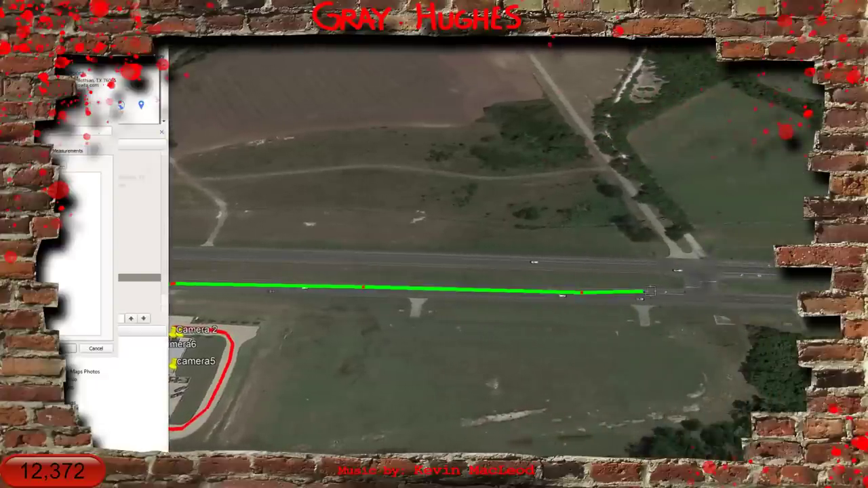
left_click(674, 291)
left_click(681, 279)
left_click(672, 269)
left_click(642, 267)
Continue the path along the far highway lanes, past SWFA and over the creek bridge, to the Creekside Church turnoff
key("Left")
key("Left")
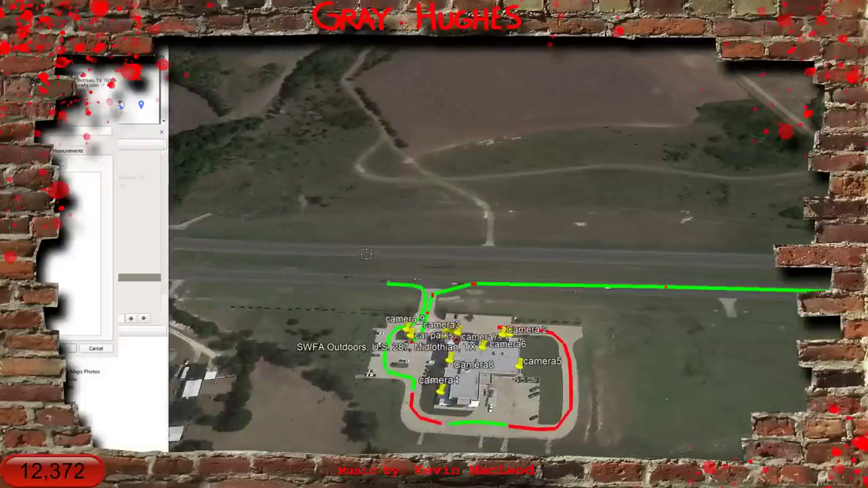
key("Left")
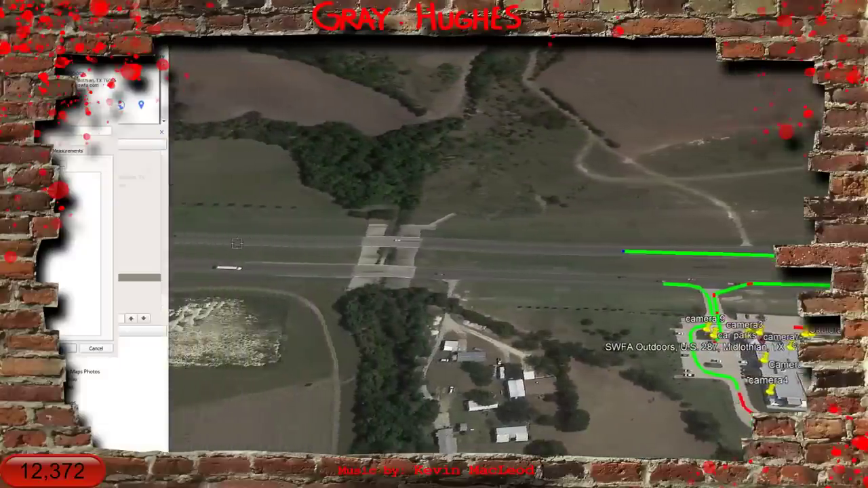
left_click(243, 237)
key("Left")
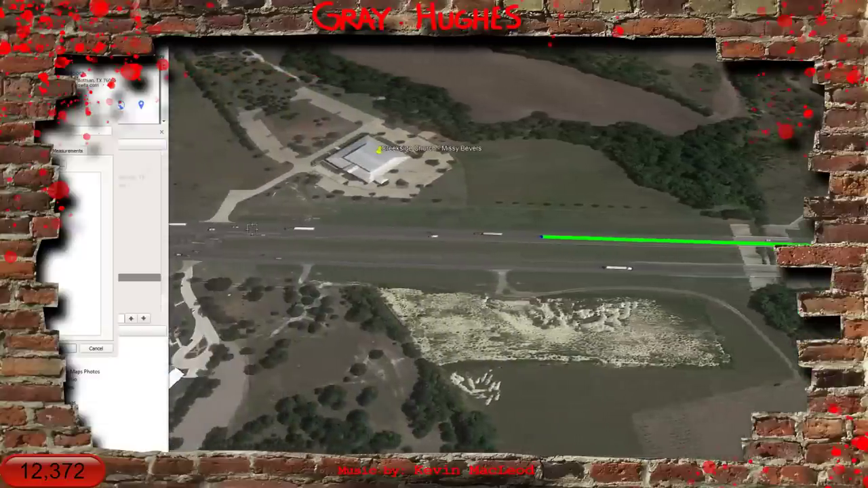
left_click(265, 233)
left_click(230, 228)
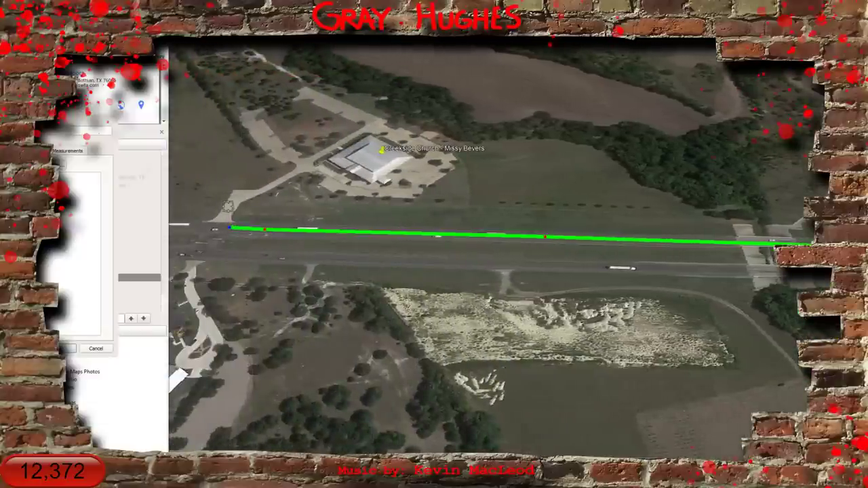
Extend the path up the church's driveway to the edge of the Creekside Church parking lot and save it
left_click(228, 207)
left_click(251, 193)
left_click(290, 177)
left_click(310, 165)
left_click(328, 182)
left_click(66, 348)
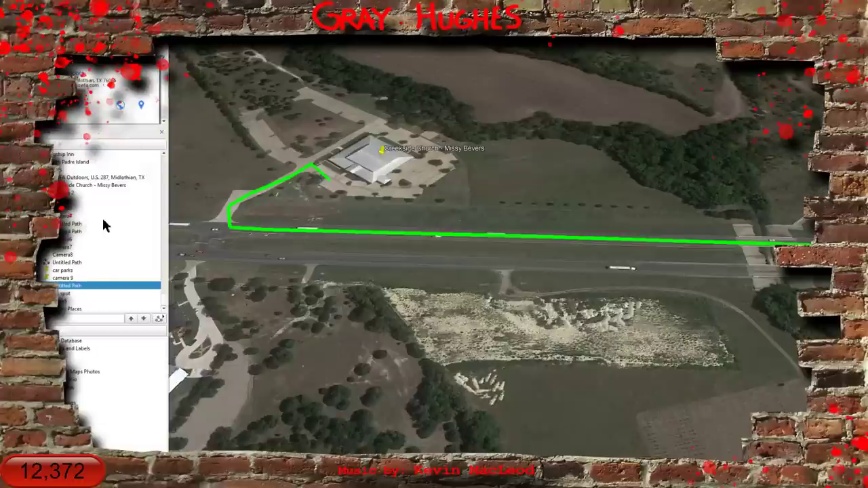
left_click(63, 278)
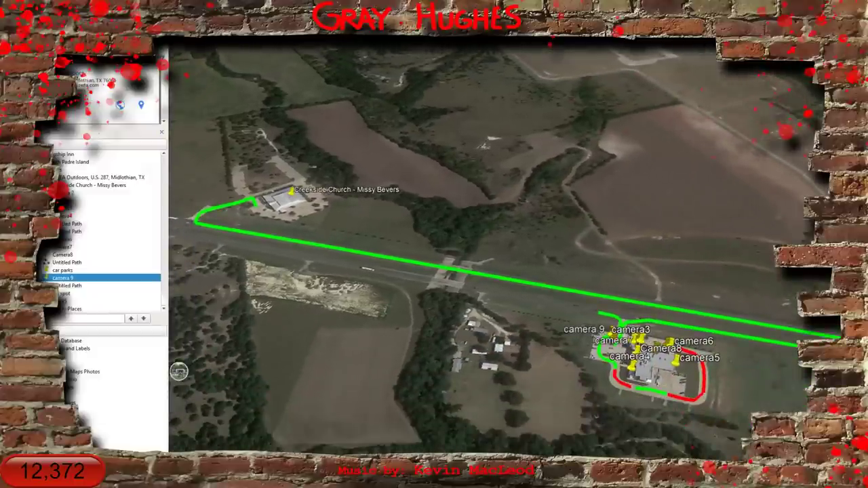
key("ctrl+shift+p")
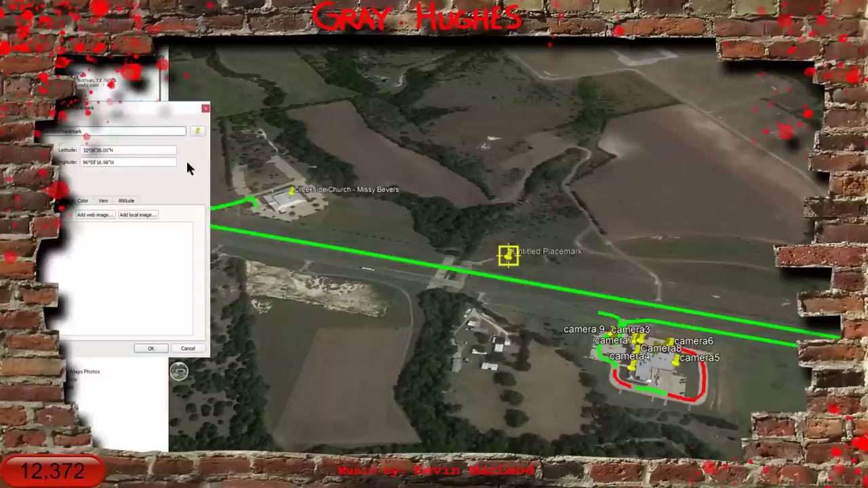
left_click(187, 348)
Examine the mapped route around the SWFA building, down the highway to the U-turn and back toward Creekside Church
left_click(67, 201)
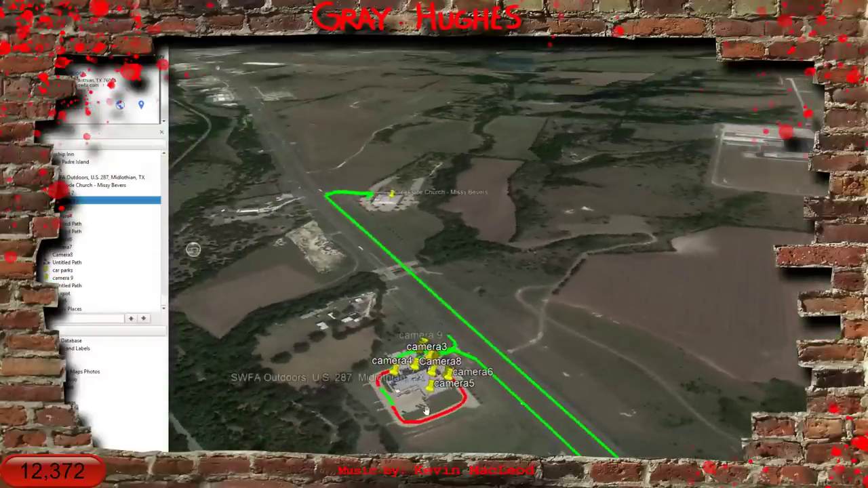
scroll(413, 361, "up", 3)
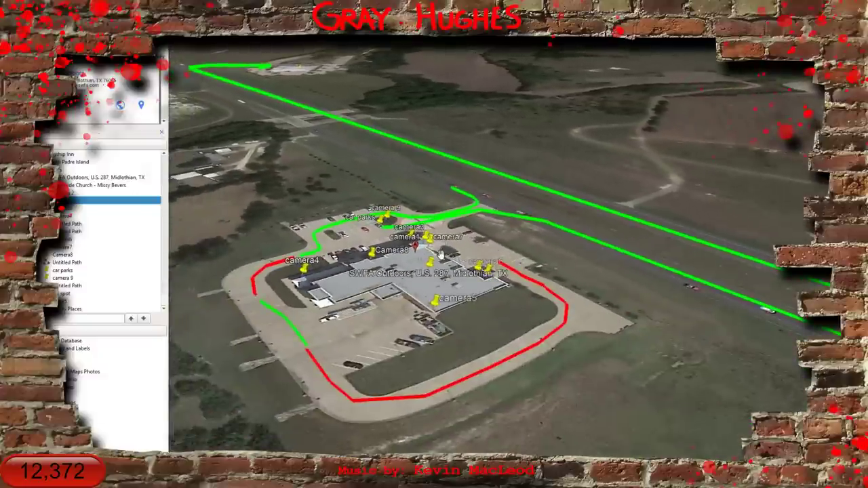
left_click_drag(416, 265, 370, 275)
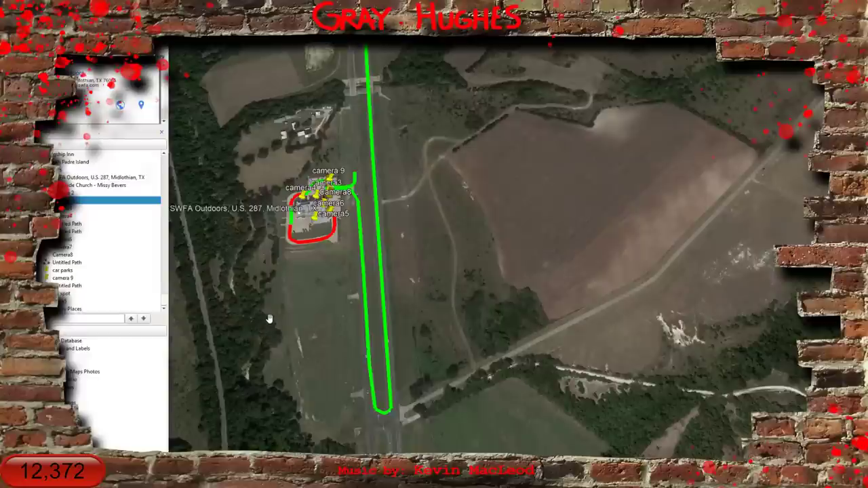
left_click_drag(369, 248, 362, 311)
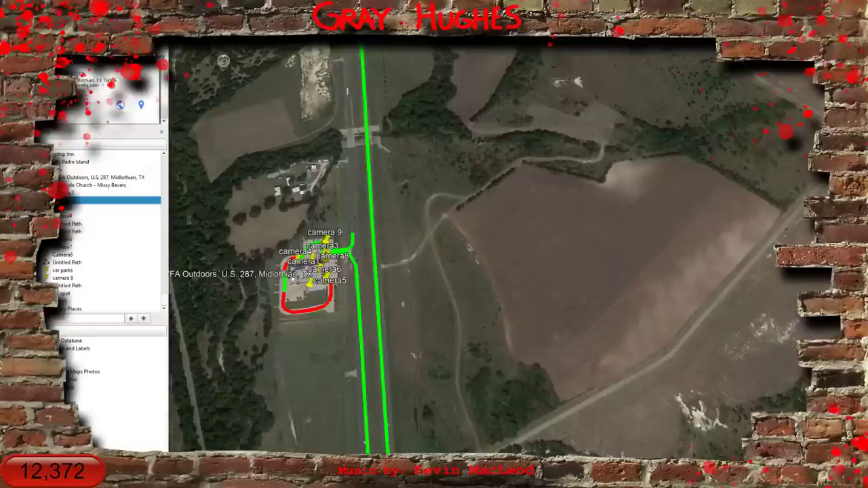
left_click_drag(282, 338, 276, 272)
left_click_drag(367, 309, 539, 285)
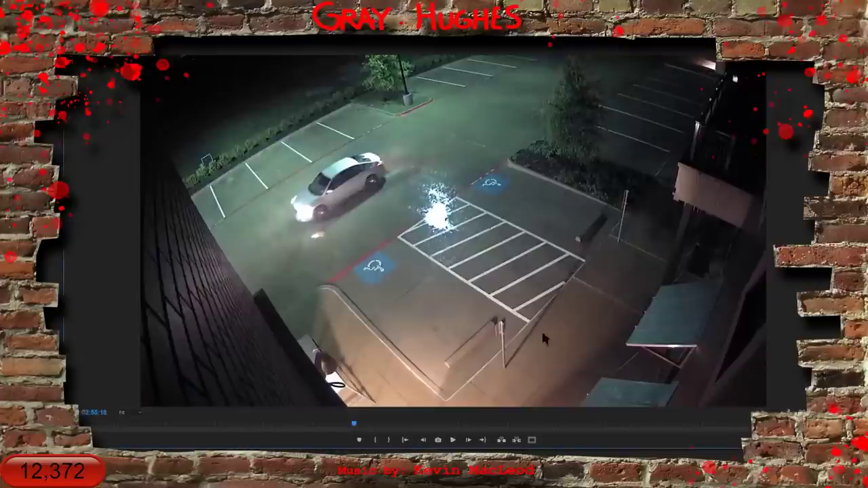
Switch to Premiere Pro, advance the surveillance footage to 00:03:13:22 and capture a screenshot of the area around the car
left_click_drag(353, 425, 385, 424)
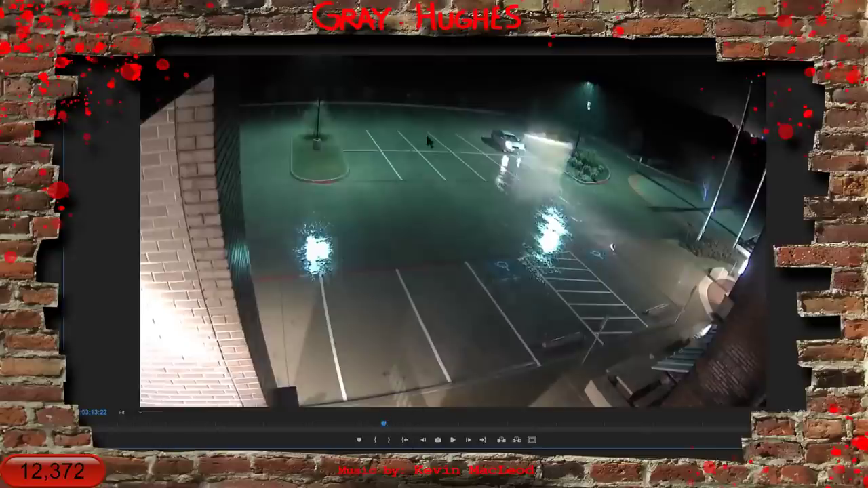
key("Print")
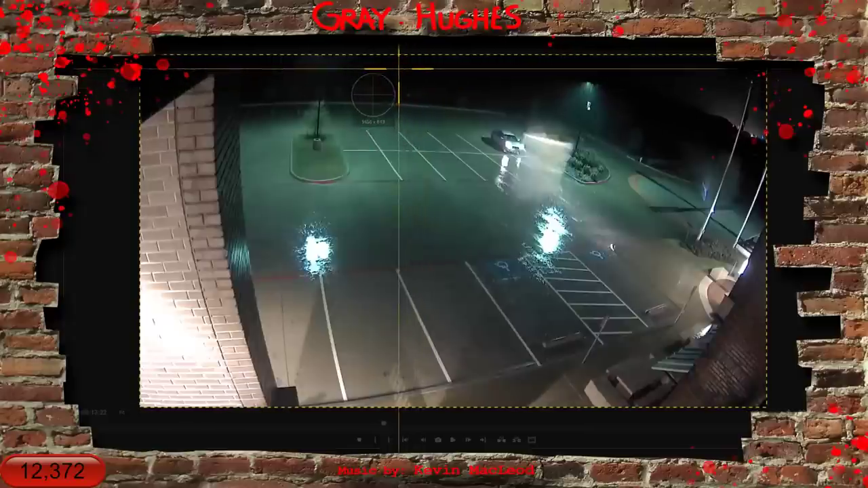
left_click_drag(414, 66, 657, 245)
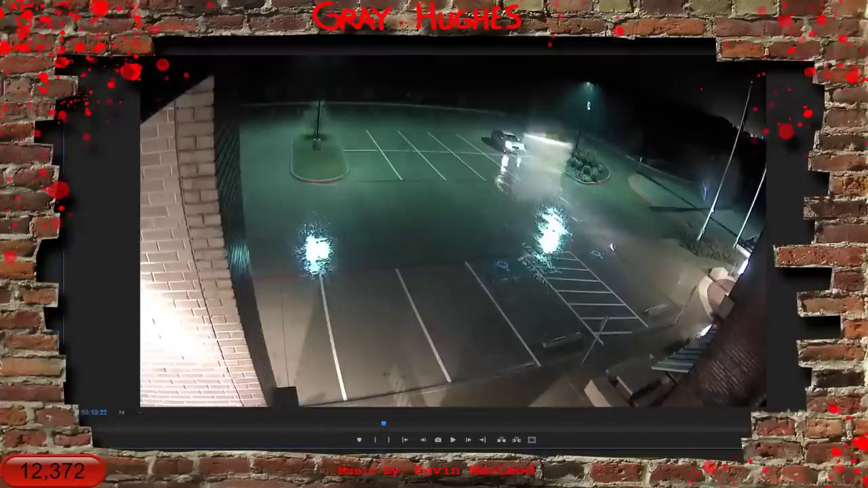
Play the footage on to the car sitting beside the parking lot island, and enlarge the timeline area below the video
key("space")
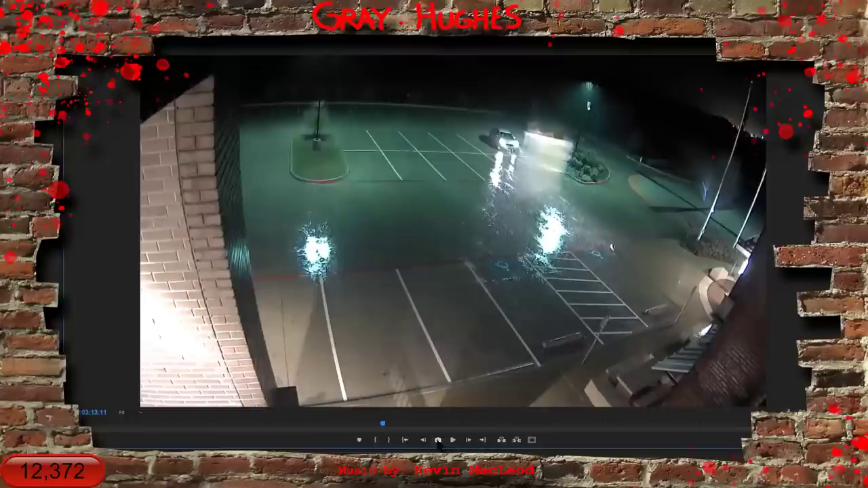
left_click(438, 440)
key("space")
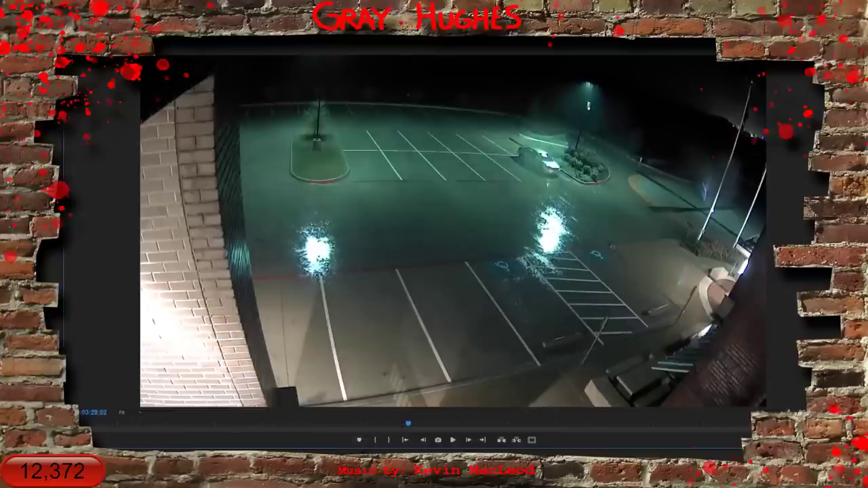
left_click_drag(363, 449, 373, 389)
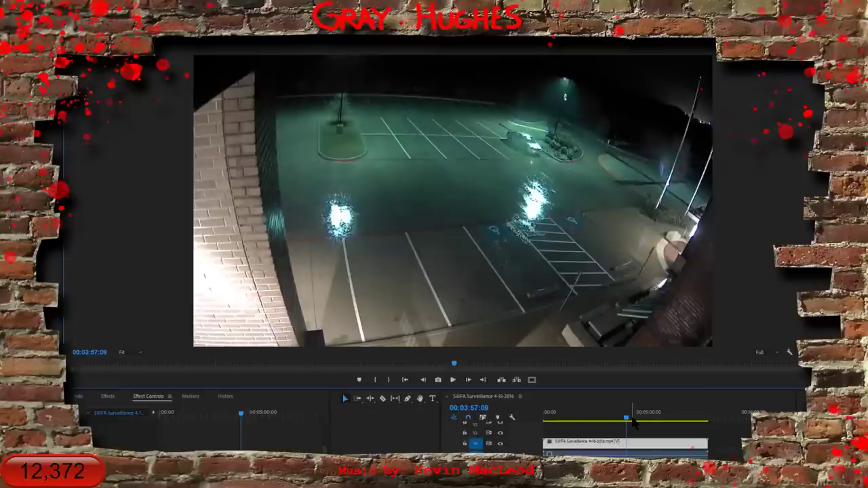
Step frame by frame and scrub through the footage of the parked car, between about 00:03:33 and 00:05:22
key("Right")
key("Right")
key("Right")
key("Right")
key("Right")
key("Right")
key("Right")
key("Right")
key("Right")
key("Right")
key("Right")
key("Right")
key("Right")
key("Right")
key("Right")
key("Right")
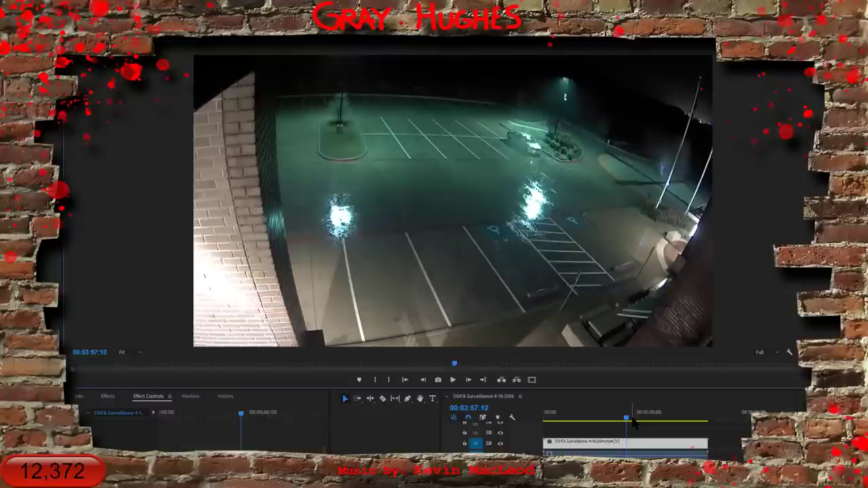
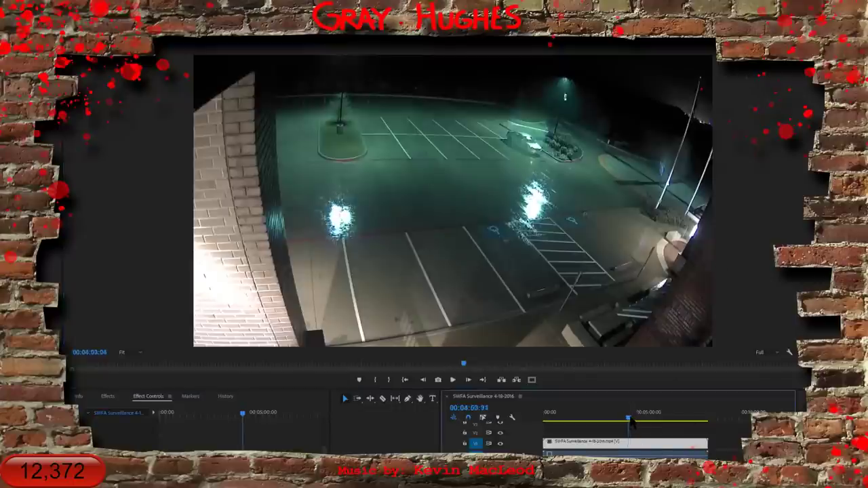
mouse_move(629, 426)
left_mouse_down()
mouse_move(648, 421)
mouse_move(630, 419)
left_mouse_up()
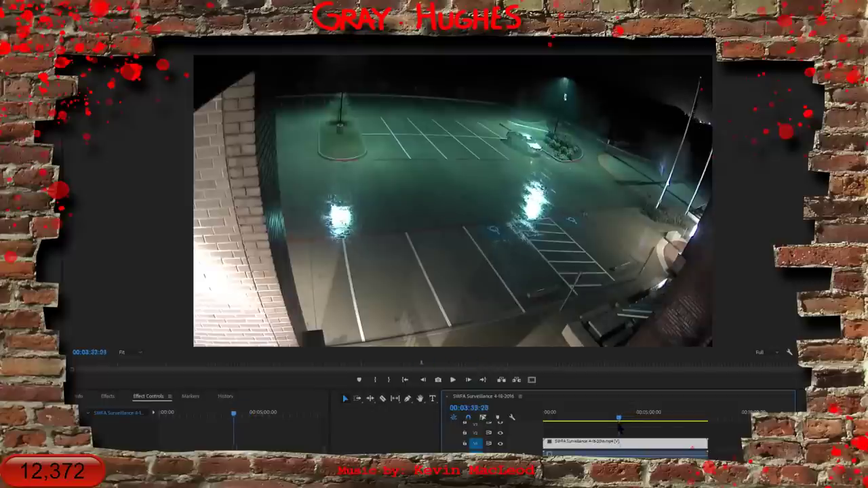
left_click_drag(626, 424, 619, 409)
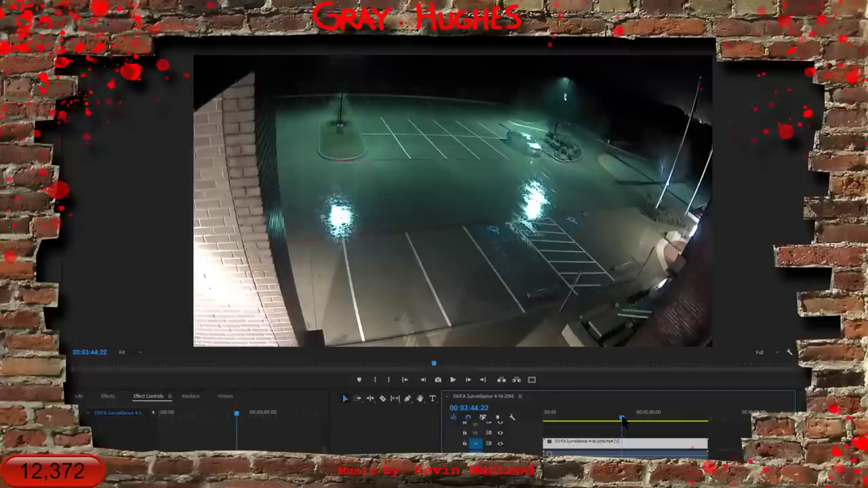
left_click_drag(623, 421, 656, 421)
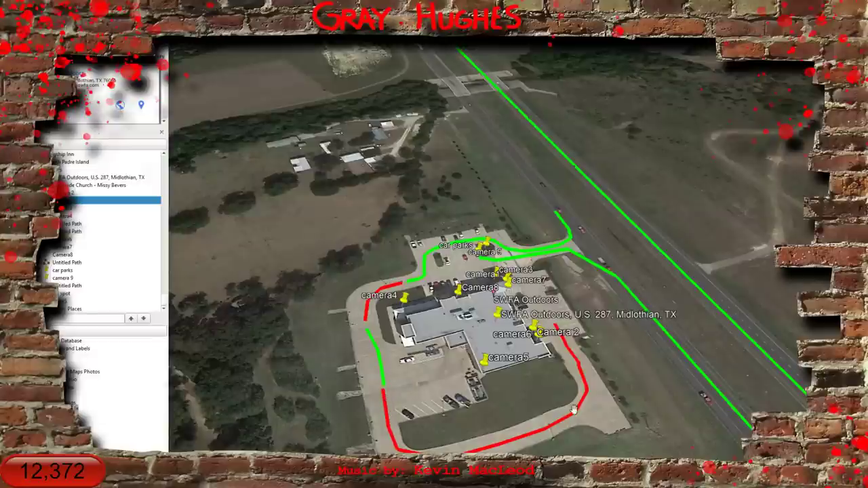
Switch to Google Earth and examine the mapped routes around the SWFA building and along the highway to the U-turn
scroll(517, 382, "up", 3)
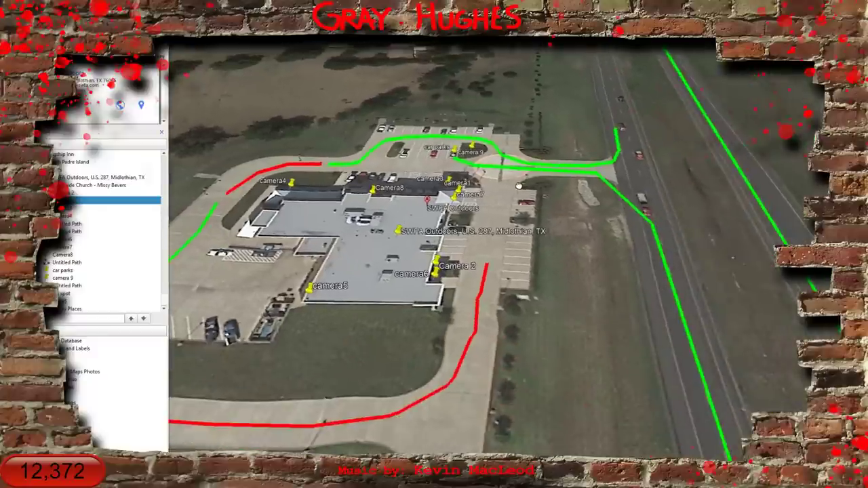
left_click_drag(547, 257, 518, 173)
scroll(547, 257, "down", 3)
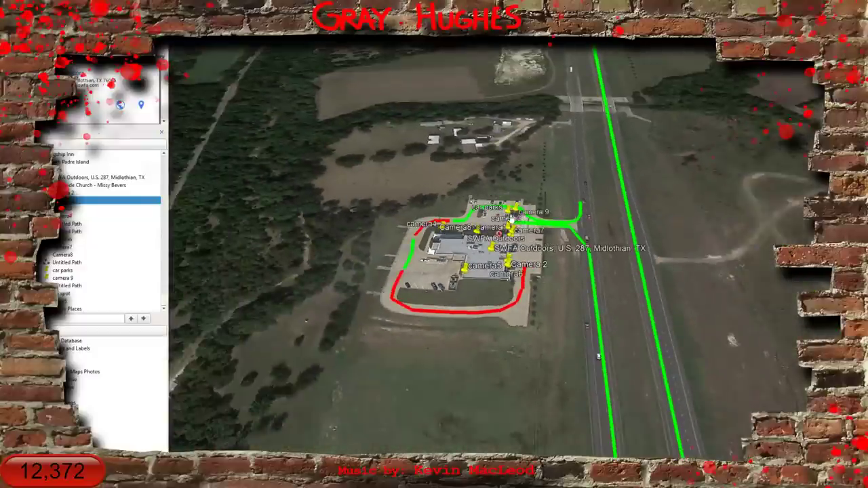
left_click_drag(588, 382, 544, 149)
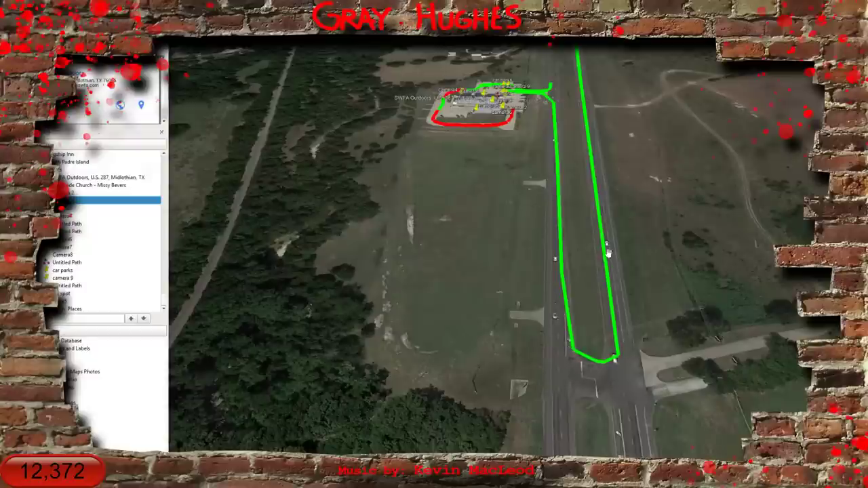
left_click_drag(582, 55, 592, 118)
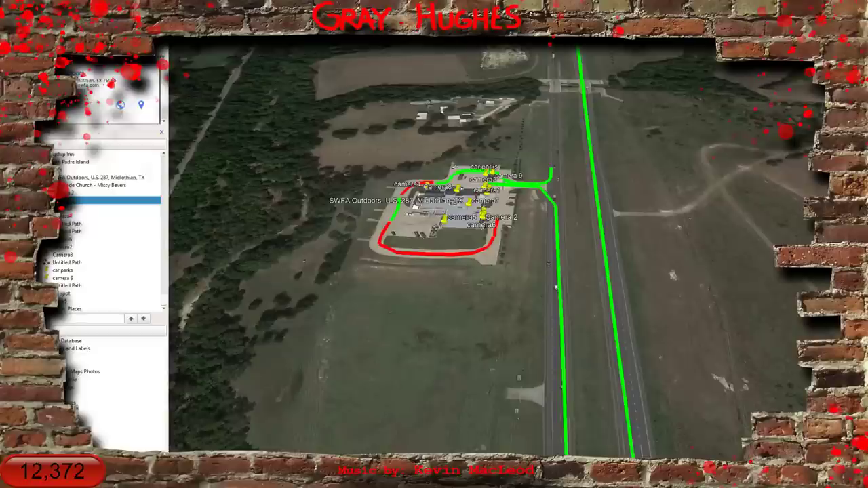
left_click_drag(466, 229, 468, 390)
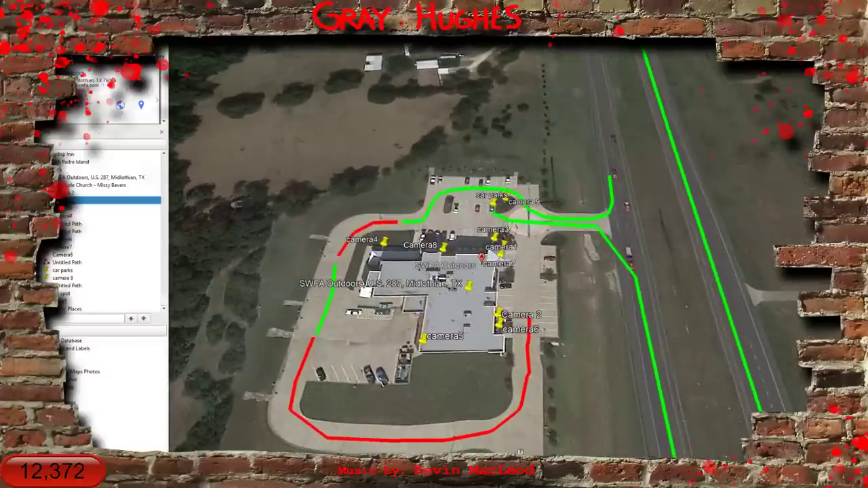
left_click_drag(524, 430, 532, 438)
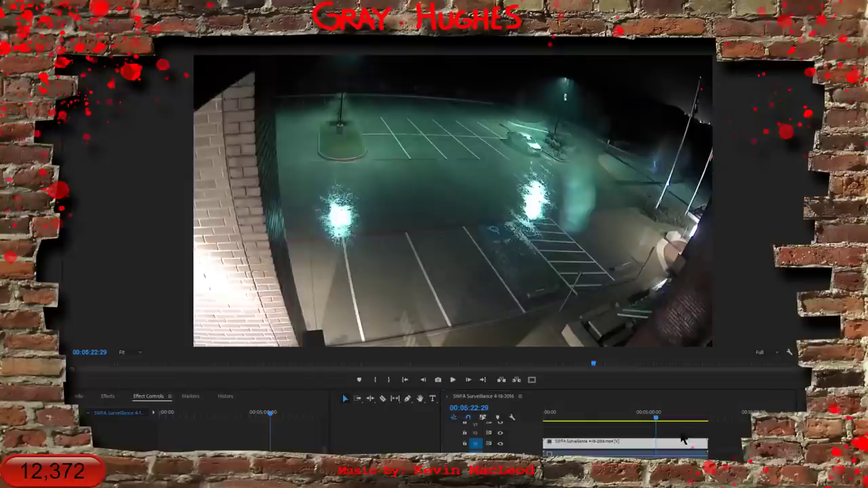
Switch to Premiere Pro, move the surveillance footage to 00:07:30:21 and apply an effect that brightens the clip
left_click_drag(658, 422, 702, 411)
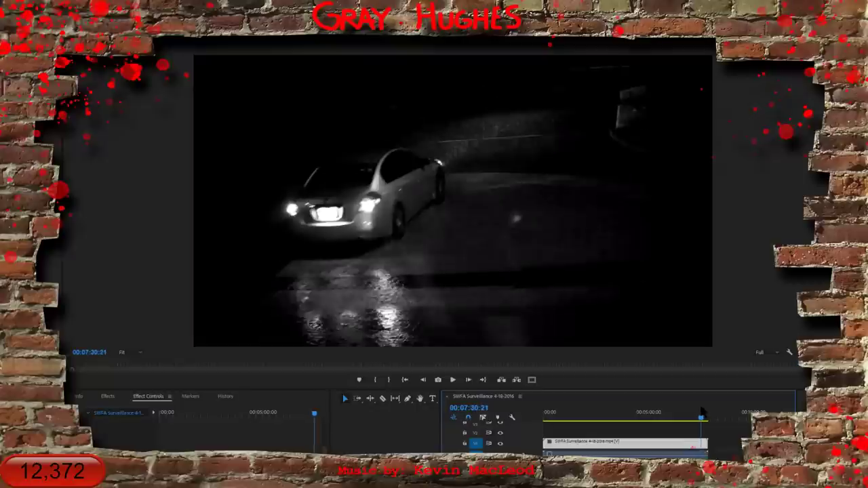
left_click(107, 397)
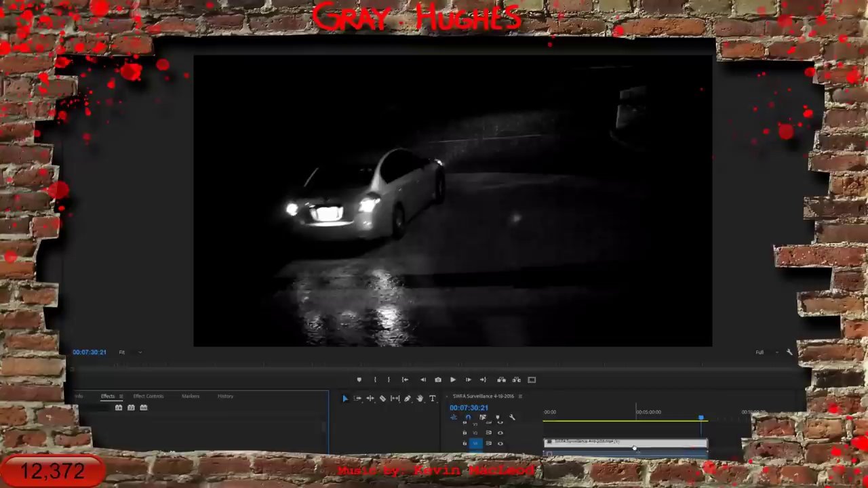
left_click(148, 397)
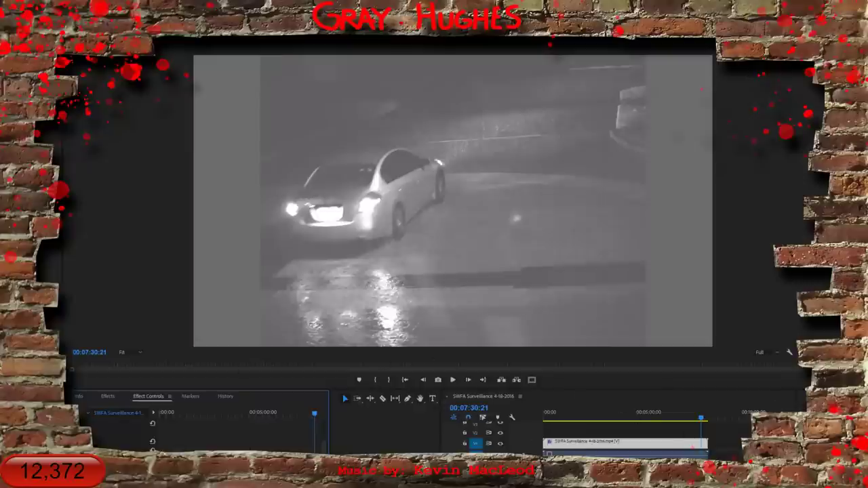
Move the surveillance footage back to 00:06:52:19 and remove the brightening effect from the clip
left_click(702, 420)
left_click_drag(702, 419, 690, 420)
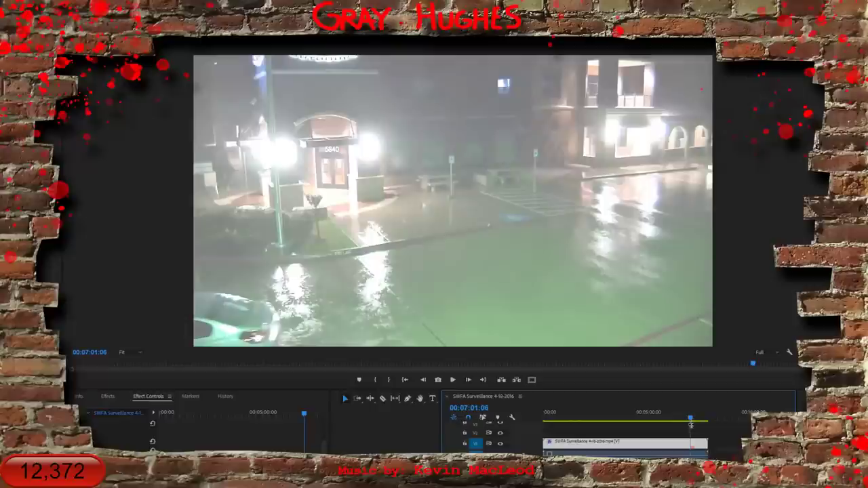
left_click_drag(692, 420, 688, 420)
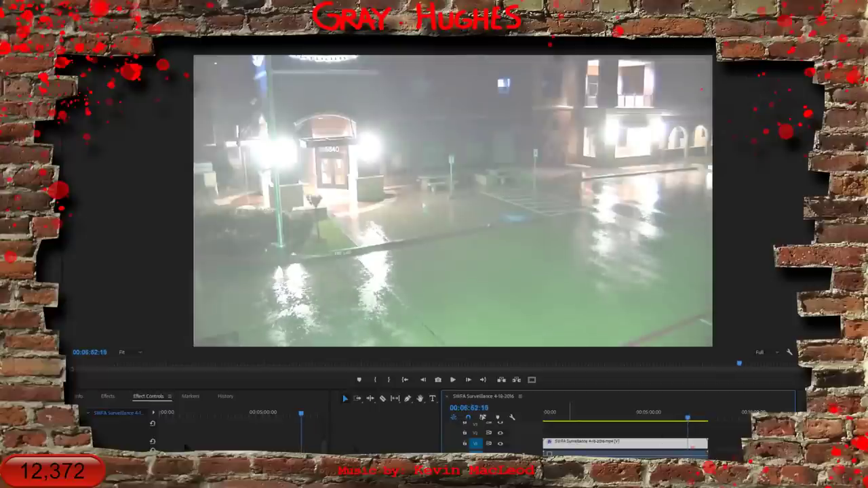
left_click(112, 424)
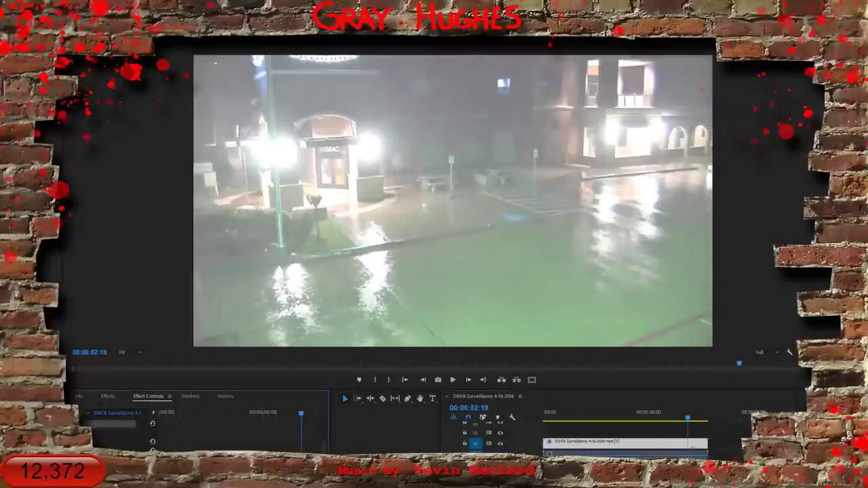
key("Delete")
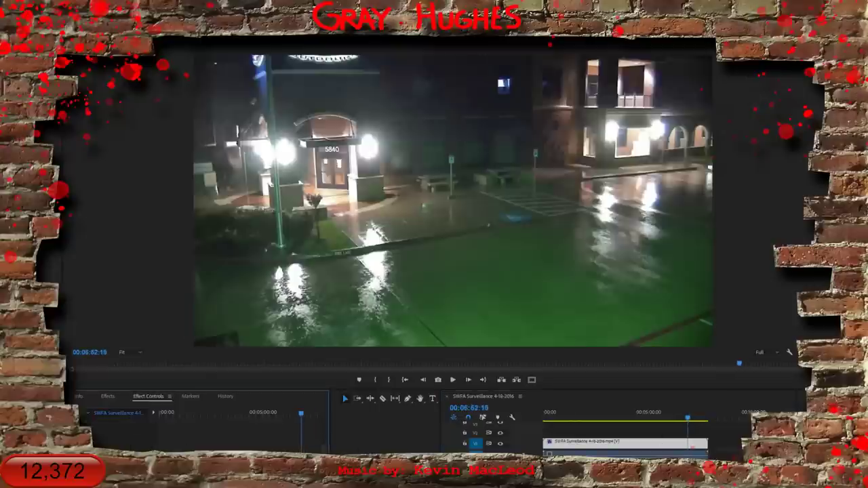
Move the footage back to about 00:02:55, where the car crosses the parking lot, and step a few frames forward and back
left_click(685, 417)
left_click_drag(685, 421, 606, 416)
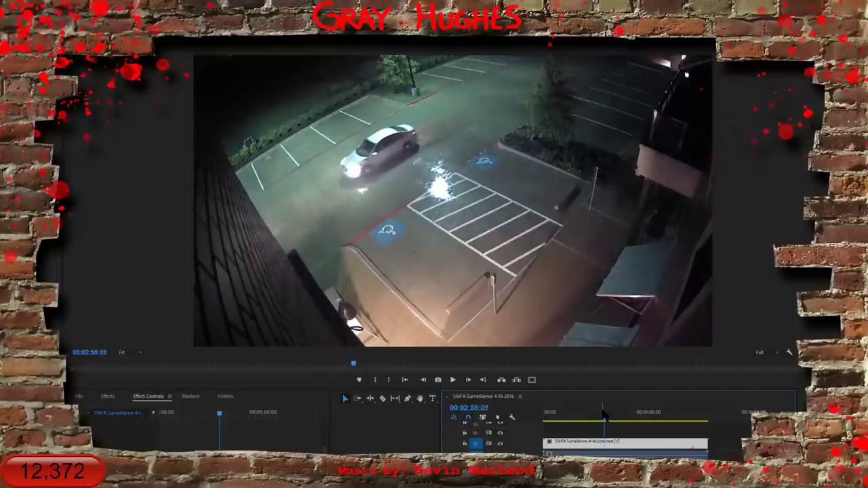
left_click(606, 415)
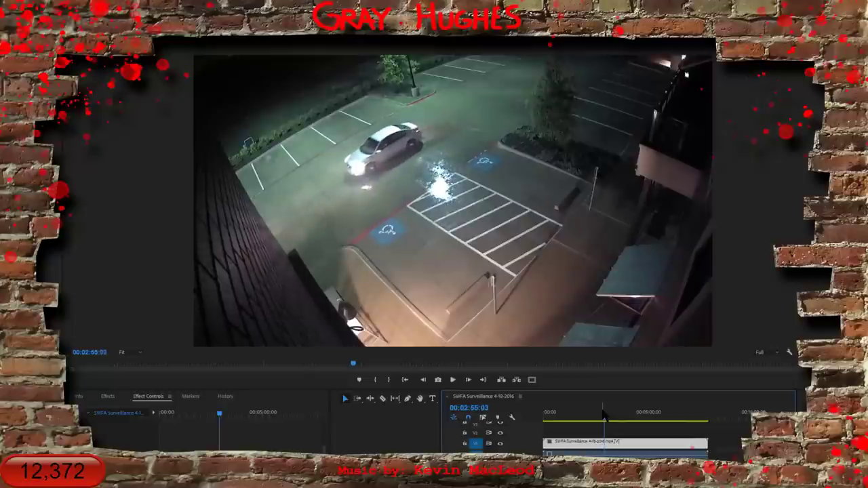
key("Right")
key("Right")
key("Right")
key("Right")
key("Right")
key("Left")
key("Left")
key("Left")
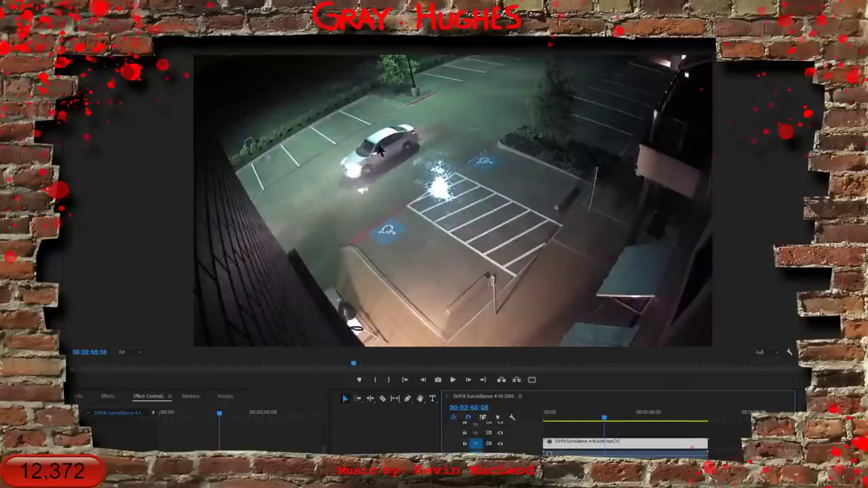
Step the footage forward frame by frame to 00:02:58:28, following the car until it passes behind the building wall
key("Right")
key("Right")
key("Right")
key("Right")
key("Right")
key("Right")
key("Right")
key("Right")
key("Right")
key("Right")
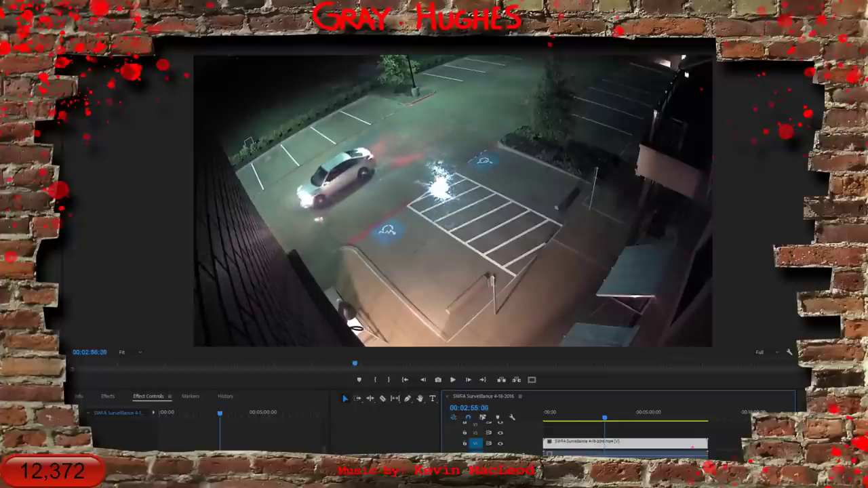
key("Right")
key("Right")
key("Right")
key("Right")
key("Right")
key("Right")
key("Right")
key("Right")
key("Right")
key("Right")
key("Right")
key("Right")
key("Right")
key("Right")
key("Right")
key("Right")
key("Right")
key("Right")
key("Right")
key("Right")
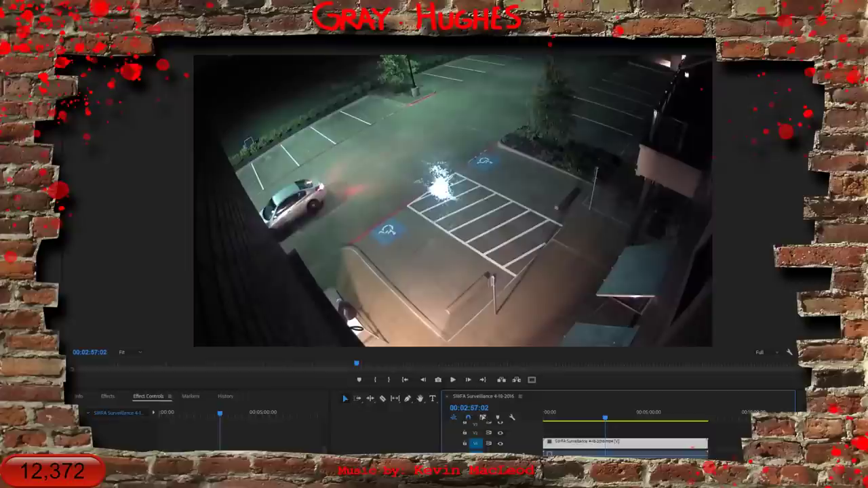
key("Right")
key("Right")
key("Right")
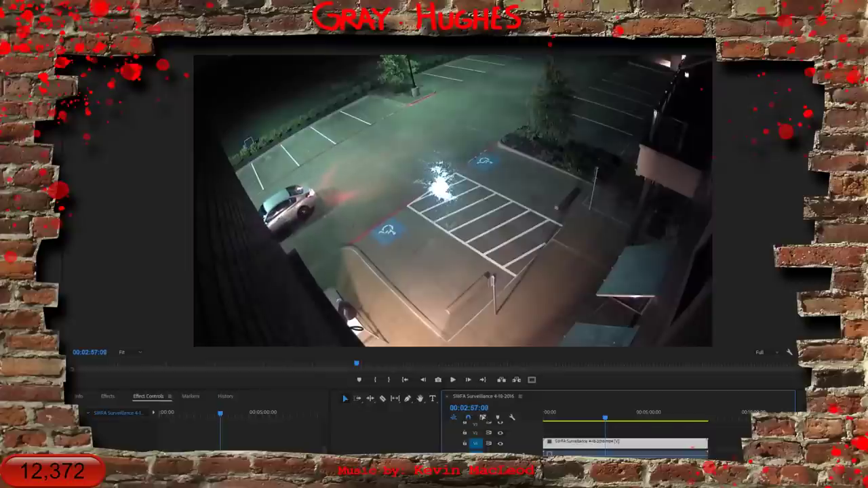
key("Right")
key("Right")
key("Right")
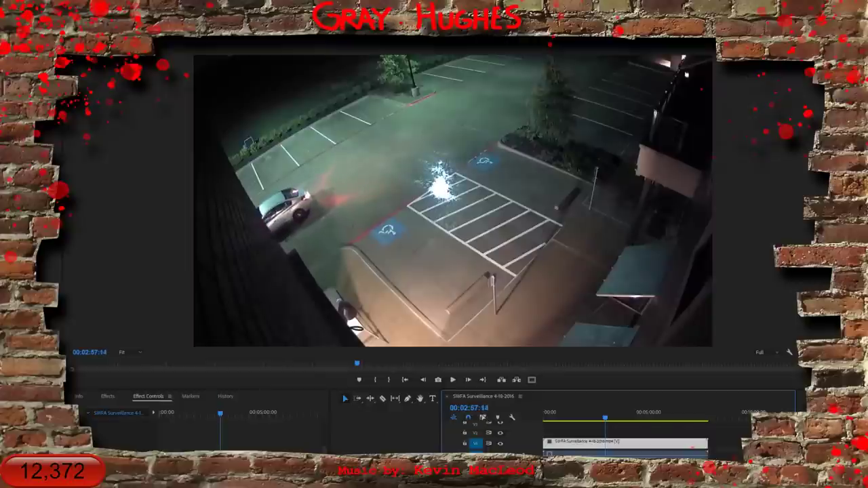
key("Right")
key("Right")
key("Right")
key("Right")
key("Right")
key("Right")
key("Right")
key("Right")
key("Right")
key("Right")
key("Right")
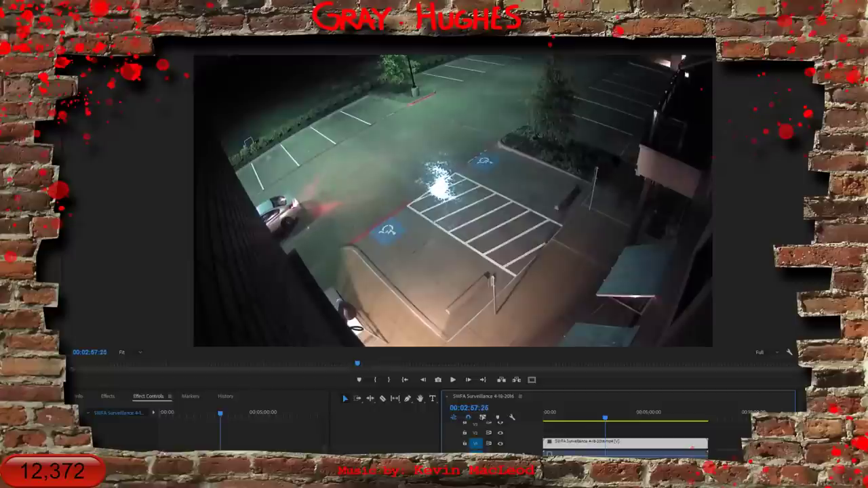
key("Right")
key("Right")
key("Right")
key("Right")
key("Right")
key("Right")
key("Right")
key("Right")
key("Right")
key("Right")
key("Right")
key("Right")
key("Right")
key("Right")
key("Right")
key("Right")
key("Right")
key("Right")
key("Right")
key("Right")
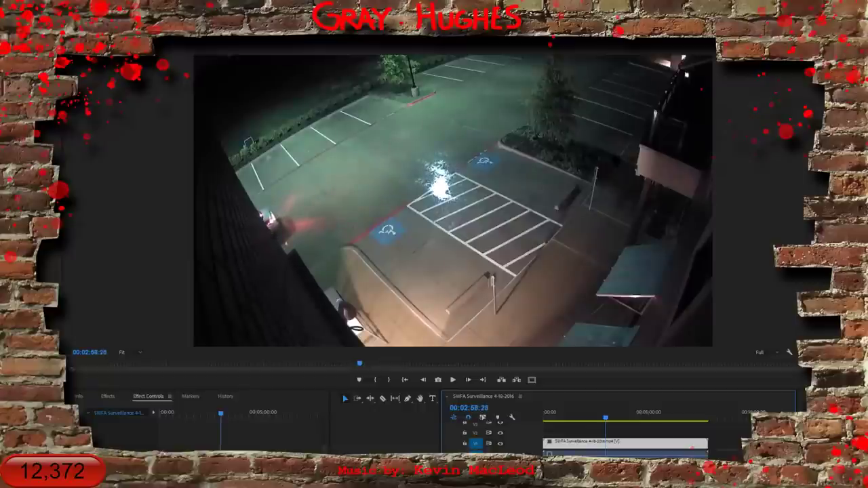
Move the footage to about 00:06:58:19, play the car passing the 5840 entrance, and step back and forth through those frames
left_click(610, 419)
left_click_drag(610, 418, 693, 397)
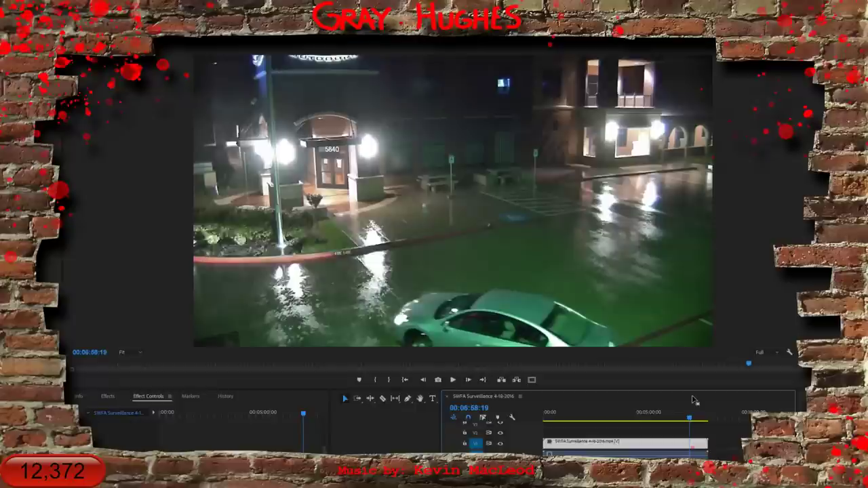
key("space")
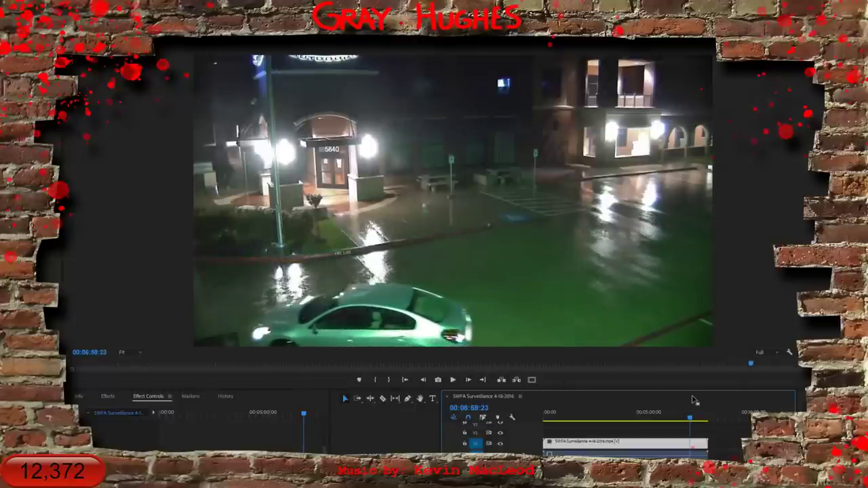
key("Left")
key("Left")
key("Left")
key("Left")
key("Left")
key("Left")
key("Left")
key("Left")
key("Left")
key("Left")
key("Left")
key("Left")
key("Left")
key("Left")
key("Left")
key("Left")
key("Left")
key("Left")
key("Left")
key("Left")
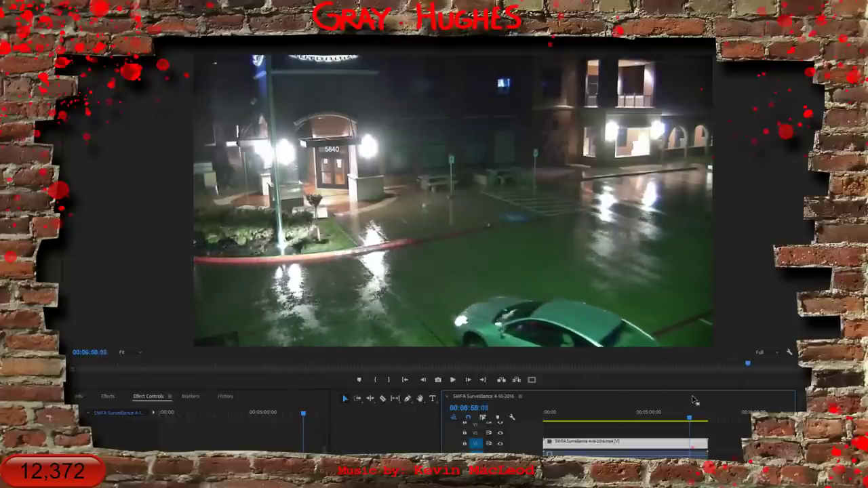
key("Right")
key("Right")
key("Right")
key("Right")
key("Right")
key("Right")
key("Right")
key("Right")
key("Right")
key("Right")
key("Right")
key("Right")
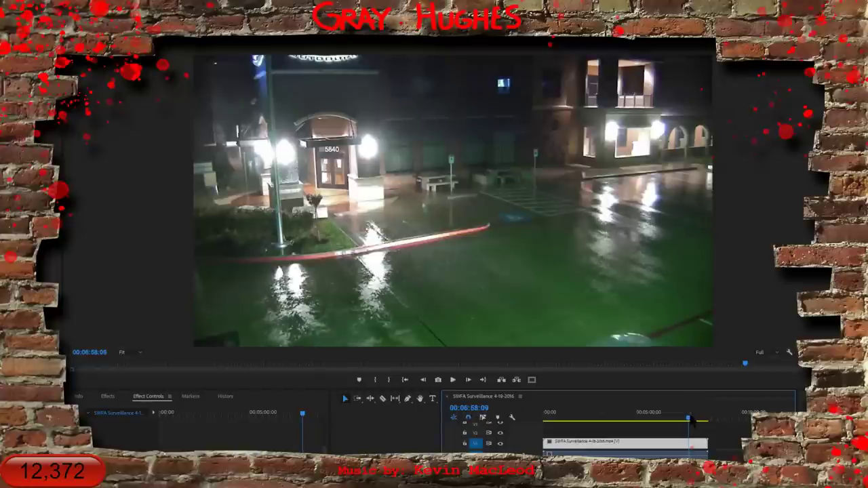
Scrub and play the footage of the car beside the parking lot island between about 00:06:41 and 00:03:12, ending at 00:04:49:24
left_click_drag(692, 421, 687, 422)
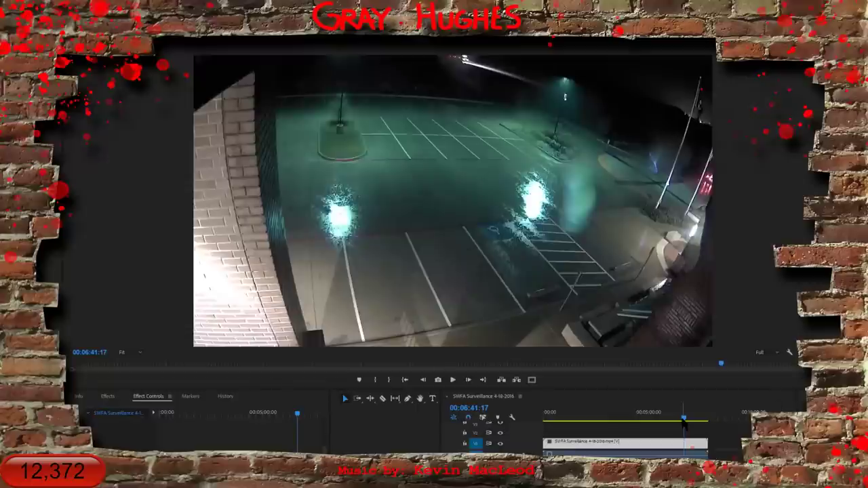
left_click_drag(684, 417, 642, 422)
left_click(453, 381)
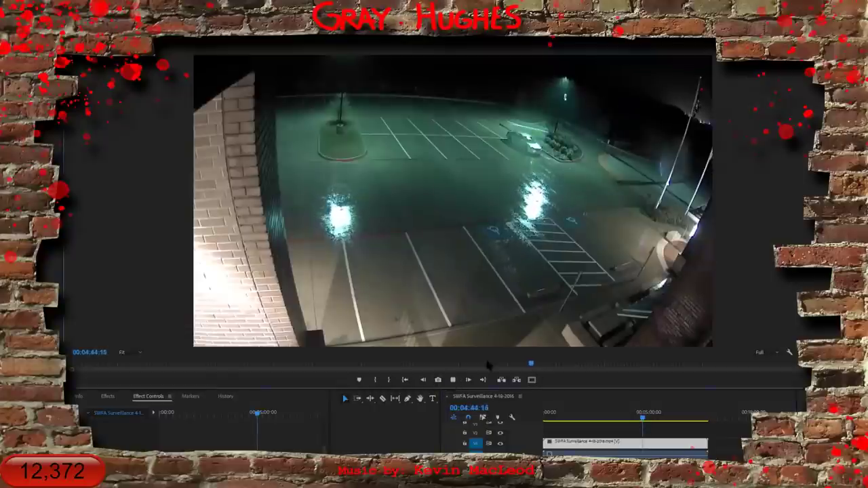
left_click_drag(643, 414, 654, 414)
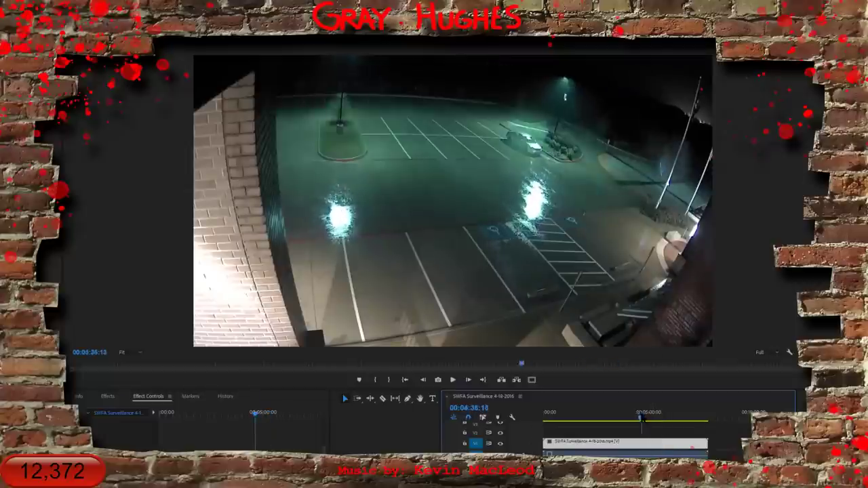
mouse_move(655, 416)
left_mouse_down()
mouse_move(605, 418)
mouse_move(658, 411)
mouse_move(614, 402)
mouse_move(679, 392)
mouse_move(622, 388)
mouse_move(657, 380)
mouse_move(656, 388)
mouse_move(647, 384)
mouse_move(656, 419)
mouse_move(548, 438)
mouse_move(519, 430)
mouse_move(614, 417)
left_mouse_up()
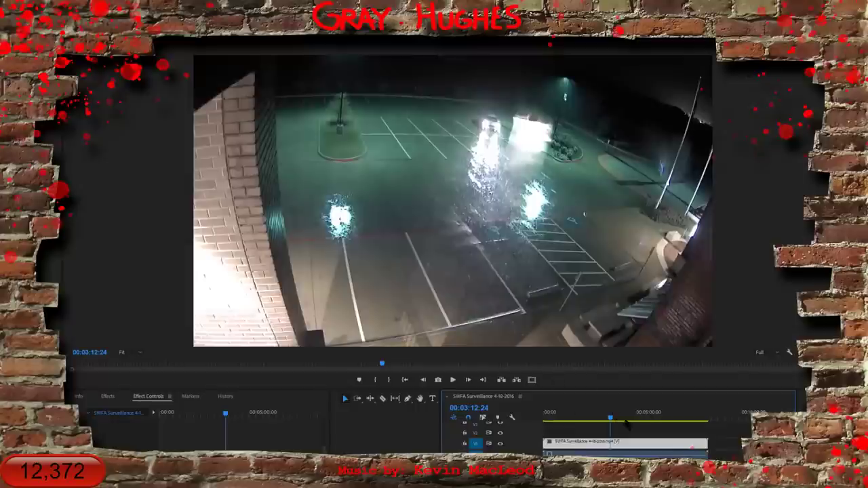
left_click_drag(611, 421, 645, 418)
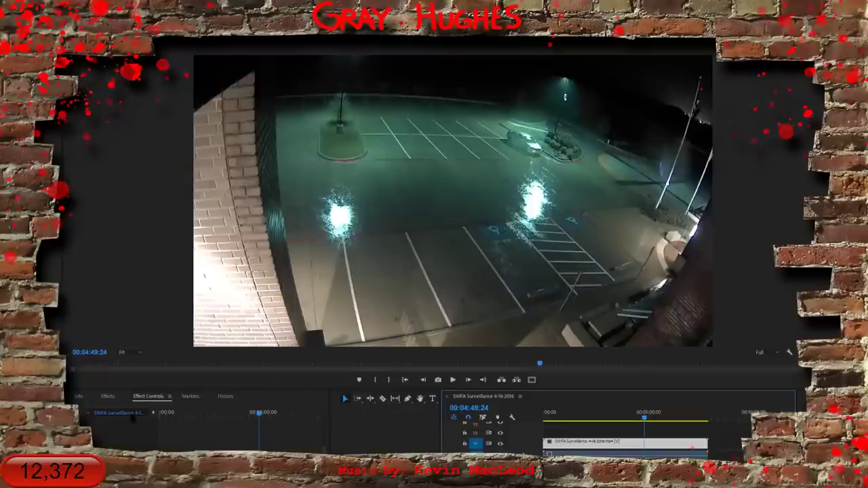
Enlarge the clip's effect settings area, scale the clip to about 231 and shift its horizontal position to about -593
left_click(106, 397)
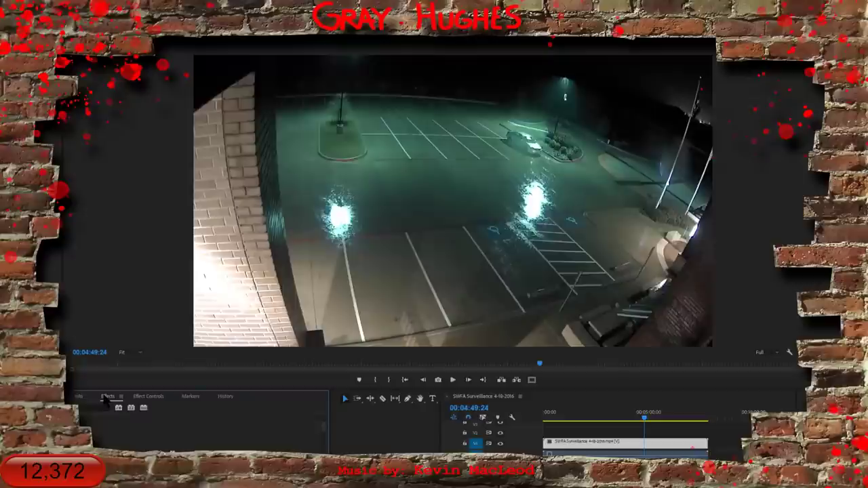
left_click(139, 397)
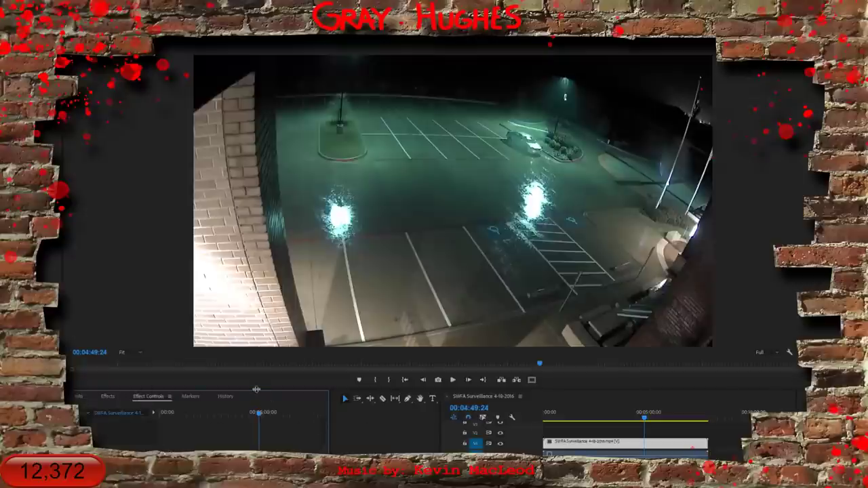
left_click_drag(257, 389, 234, 332)
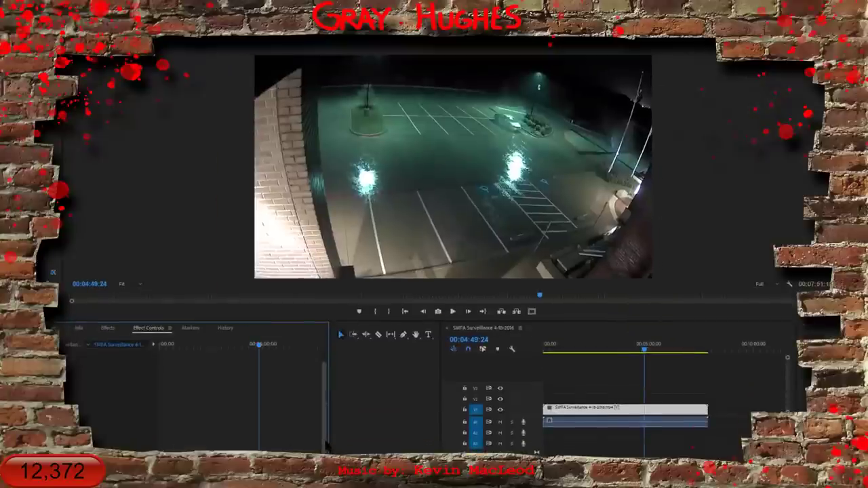
left_click_drag(325, 441, 319, 364)
left_click_drag(93, 382, 47, 373)
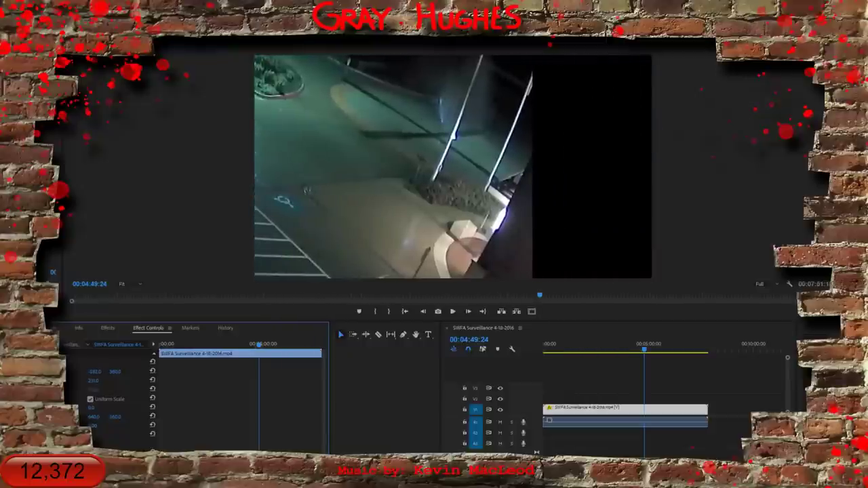
Scrub through the enlarged footage of the flagpole area between about 00:04:59 and 00:05:10
left_click(652, 350)
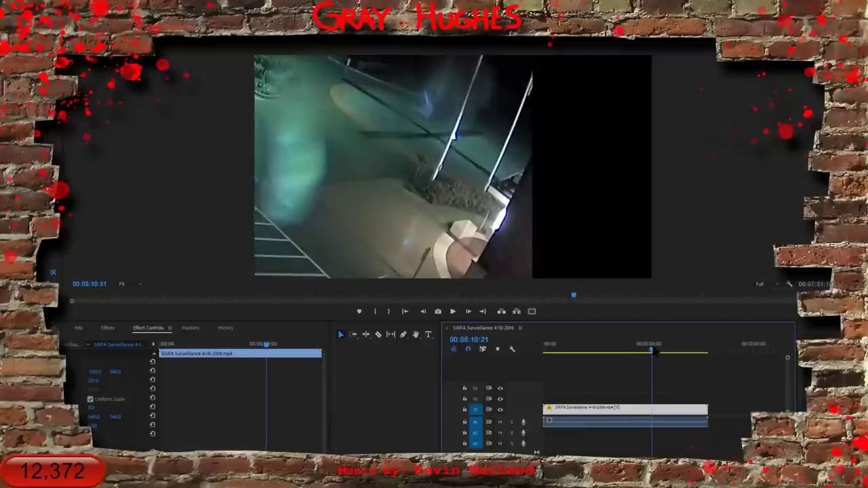
mouse_move(654, 351)
left_mouse_down()
mouse_move(642, 356)
mouse_move(679, 359)
mouse_move(646, 364)
mouse_move(652, 361)
left_mouse_up()
left_click_drag(632, 365, 650, 359)
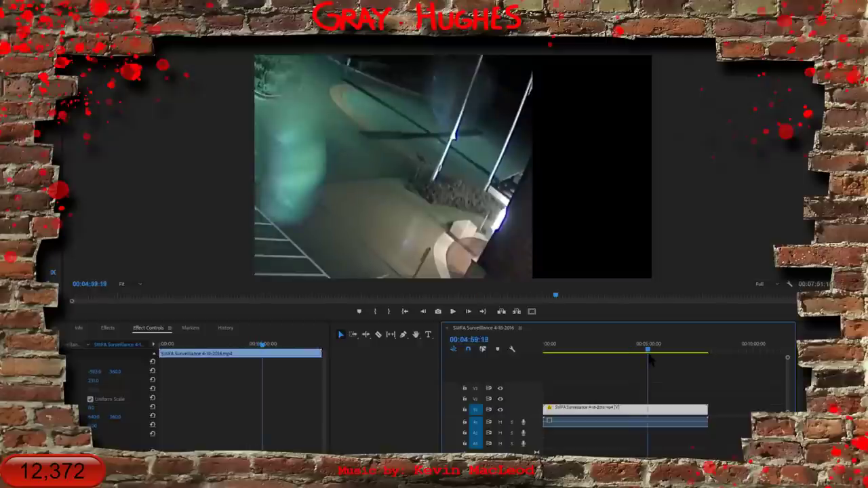
Review the enlarged surveillance footage up to about 00:05:18 and move the playhead back to about 00:03:00
left_click(649, 353)
left_click_drag(649, 352, 657, 348)
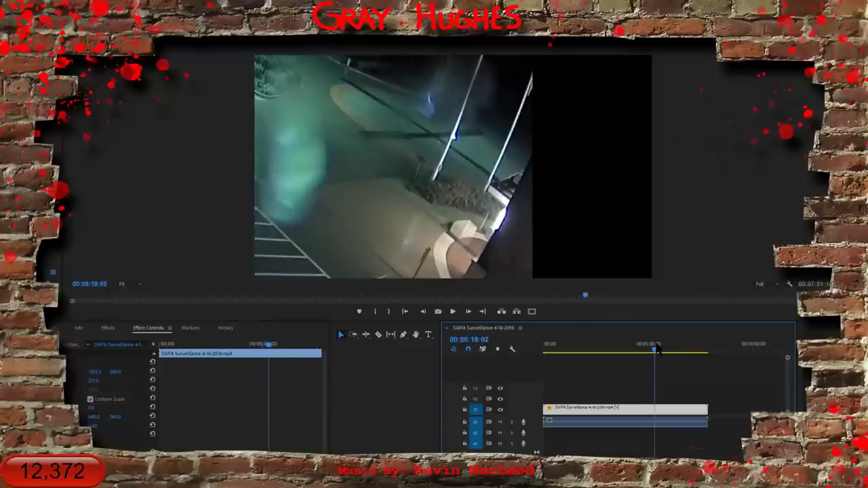
left_click_drag(657, 348, 606, 351)
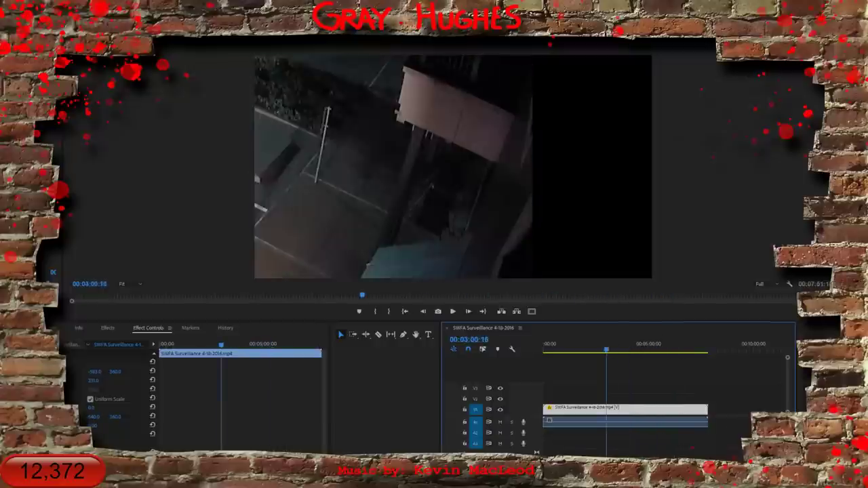
key("minus")
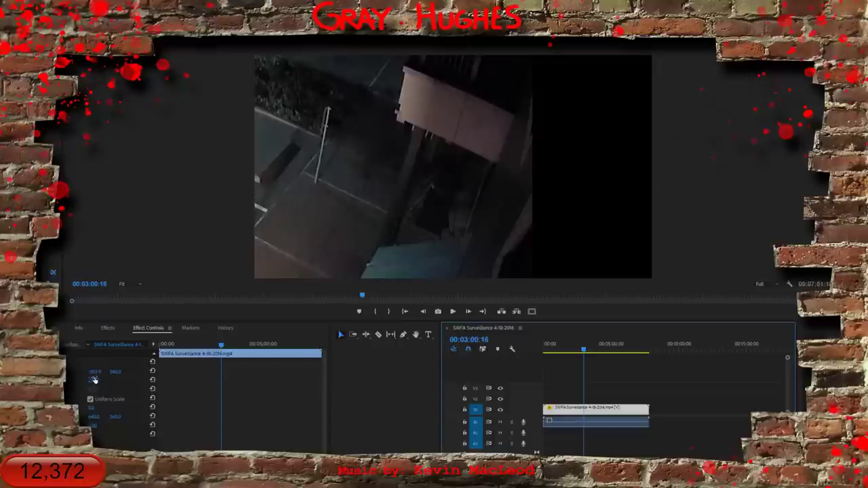
Set the surveillance clip's horizontal position to 240 and its scale to 100
left_click_drag(94, 381, 162, 381)
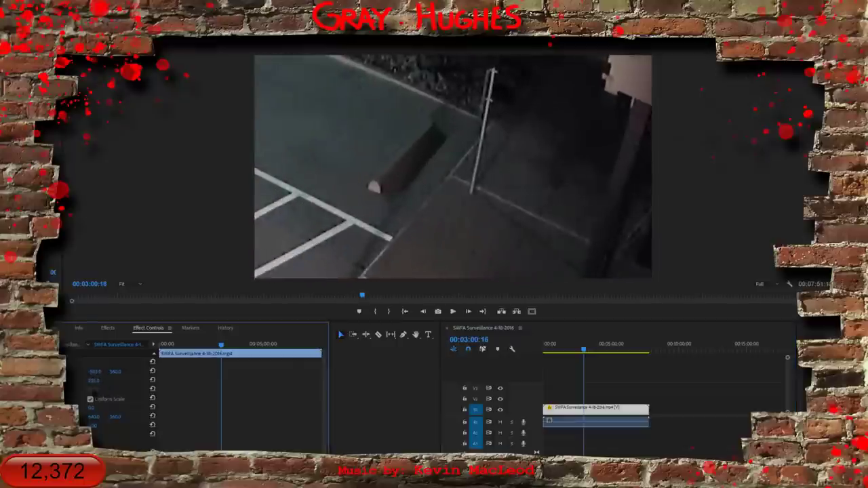
left_click(96, 372)
type("390")
key("Return")
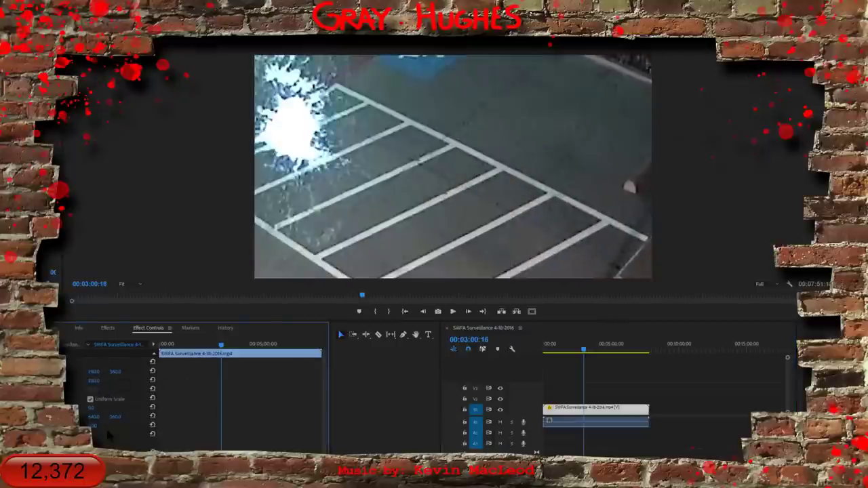
left_click(96, 381)
type("530")
key("Return")
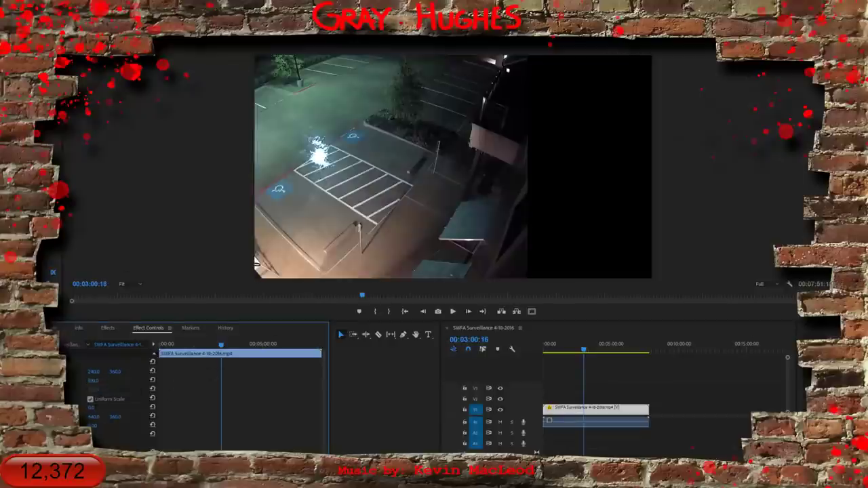
Move the clip back over the full frame and set its horizontal position to 640
left_click(74, 363)
left_click_drag(199, 233, 332, 222)
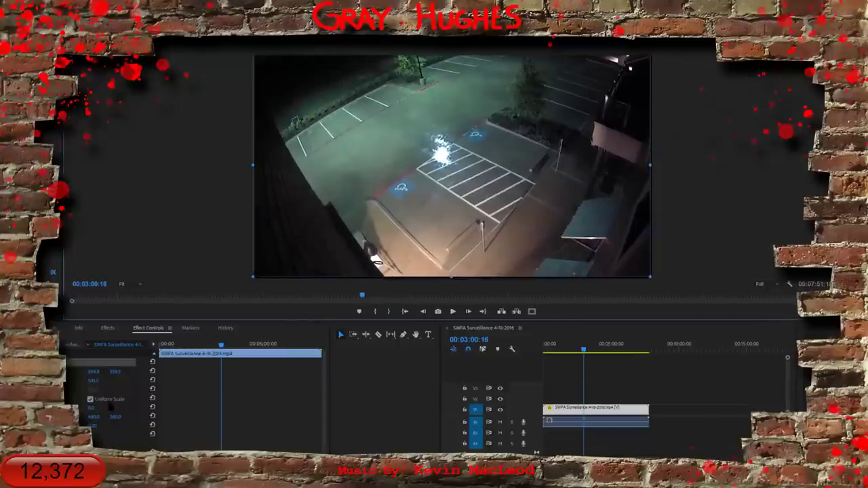
left_click(94, 373)
type("640")
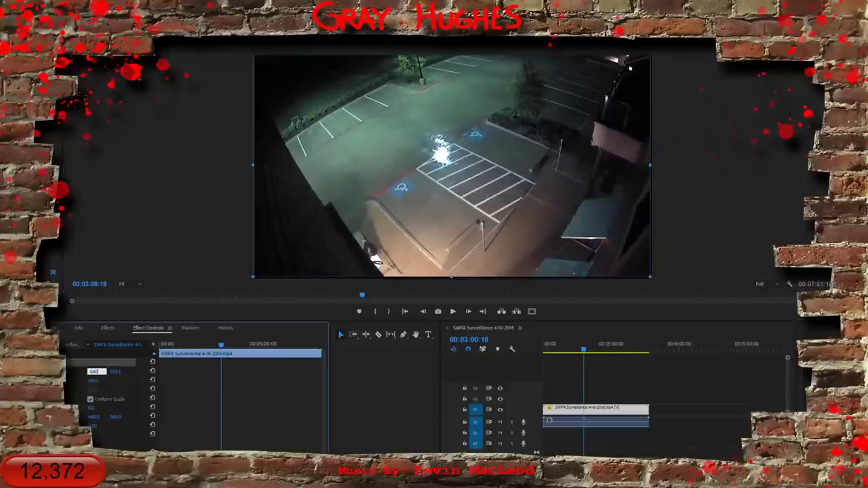
key("Return")
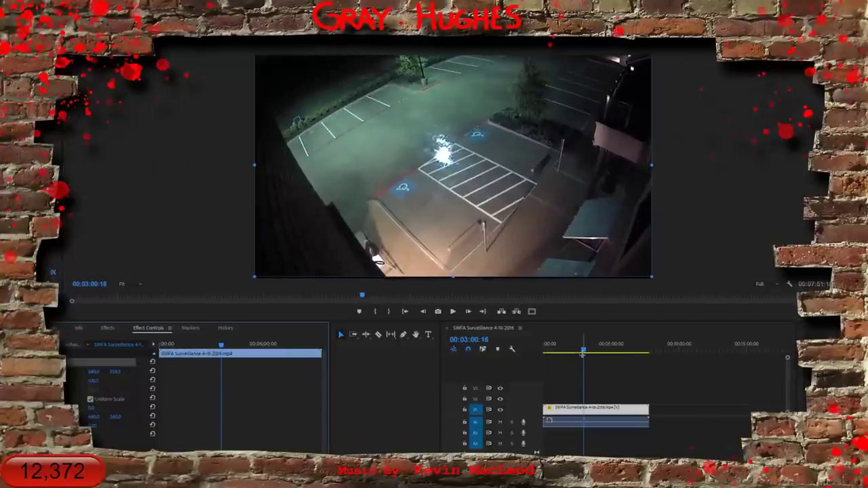
Scrub through the first half of the footage to the black-and-white shot of the car around 00:02:11
left_click_drag(588, 357, 602, 357)
left_click_drag(547, 357, 579, 348)
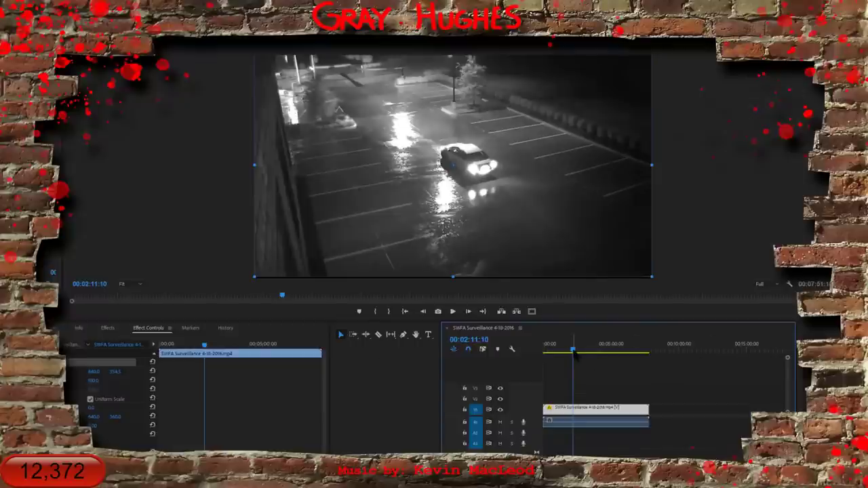
left_click(575, 349)
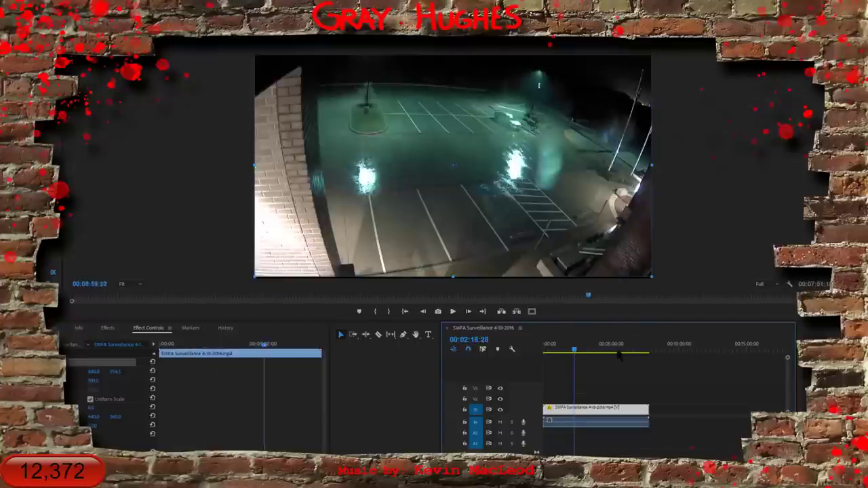
Examine the wide colour parking-lot shot between about 00:04:46 and 00:05:57 for the car's movement
left_click_drag(619, 360, 608, 346)
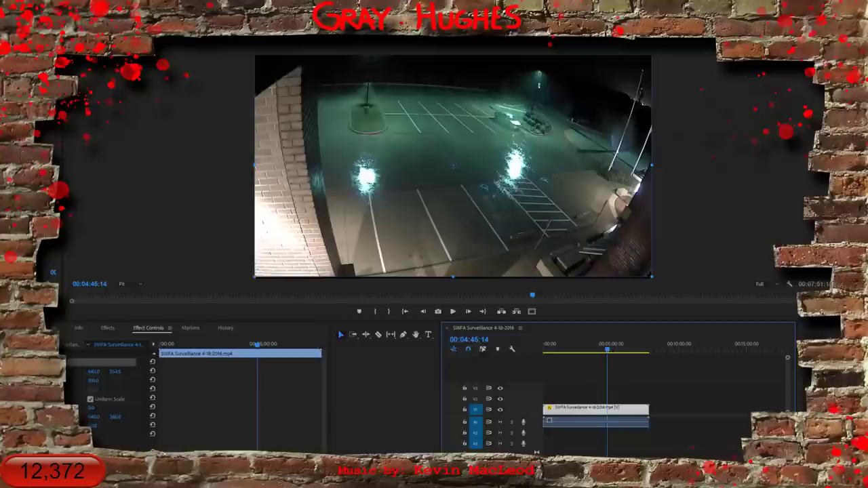
left_click(613, 353)
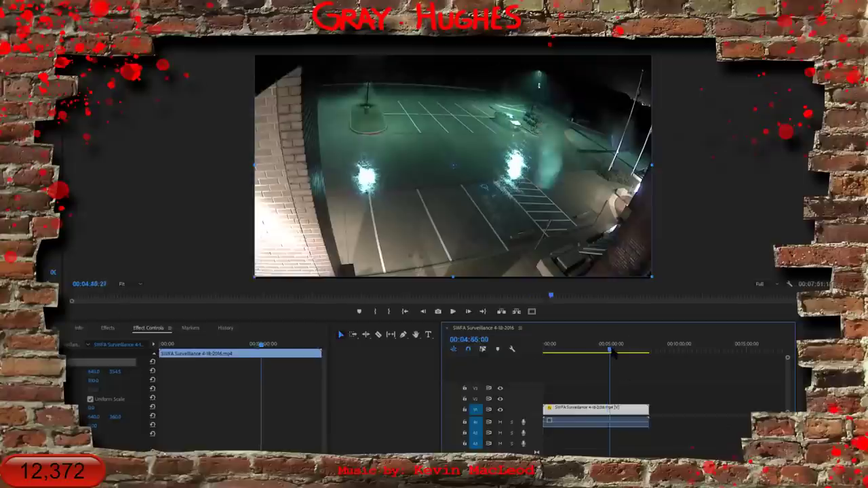
left_click(614, 353)
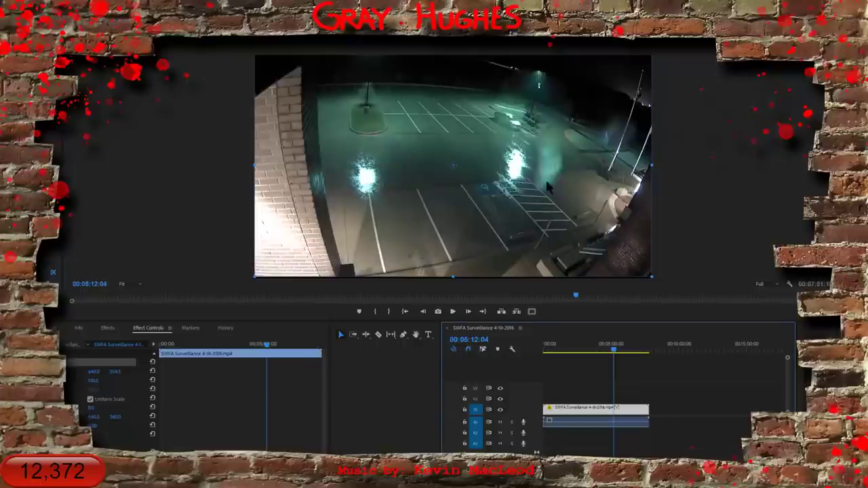
left_click_drag(616, 354, 622, 351)
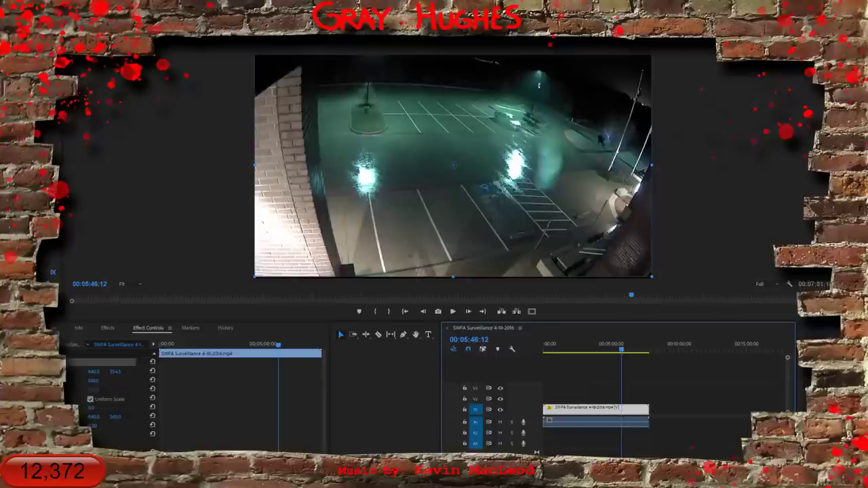
left_click(624, 352)
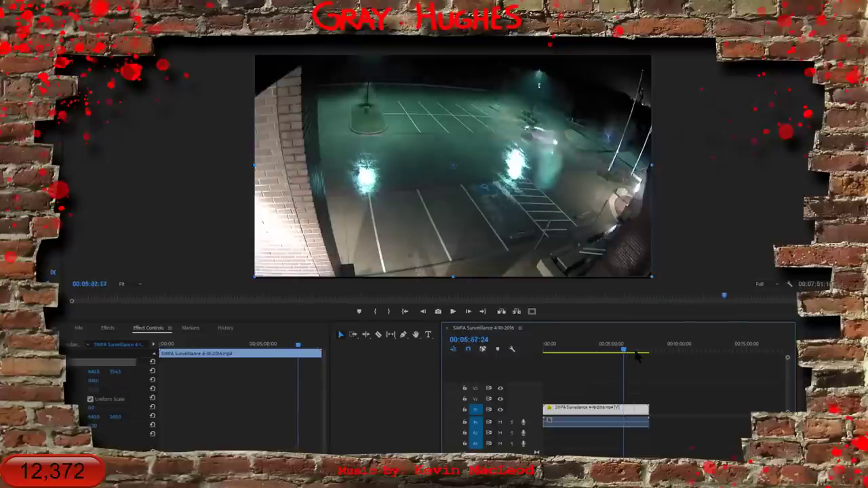
mouse_move(628, 357)
left_mouse_down()
mouse_move(644, 354)
mouse_move(612, 364)
left_mouse_up()
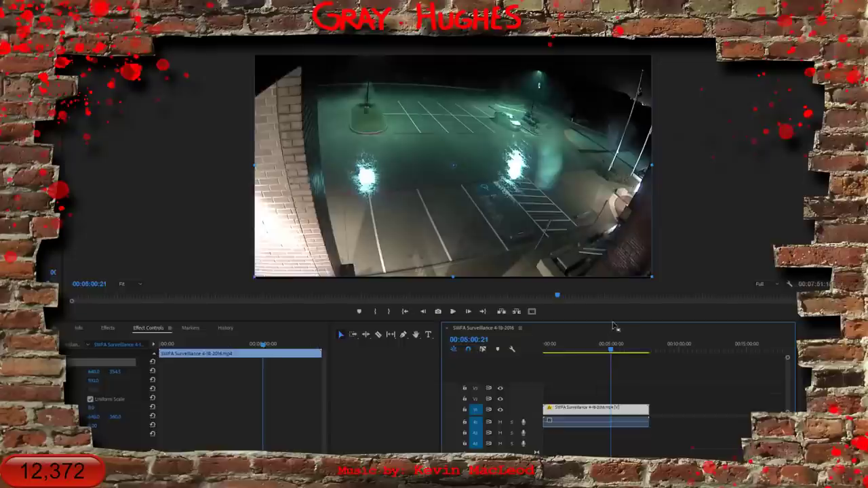
Compare the black-and-white car shot around 00:02:13 with the colour parking-lot shot after 00:05:00
left_click_drag(612, 352, 574, 359)
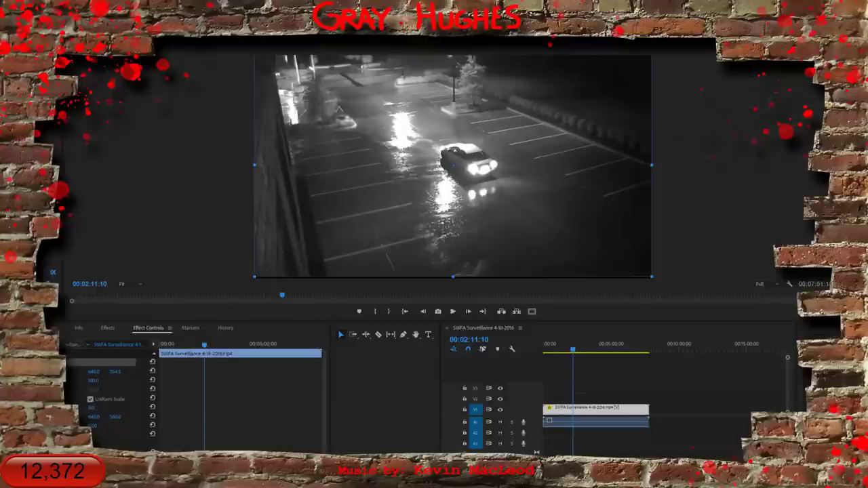
left_click(576, 351)
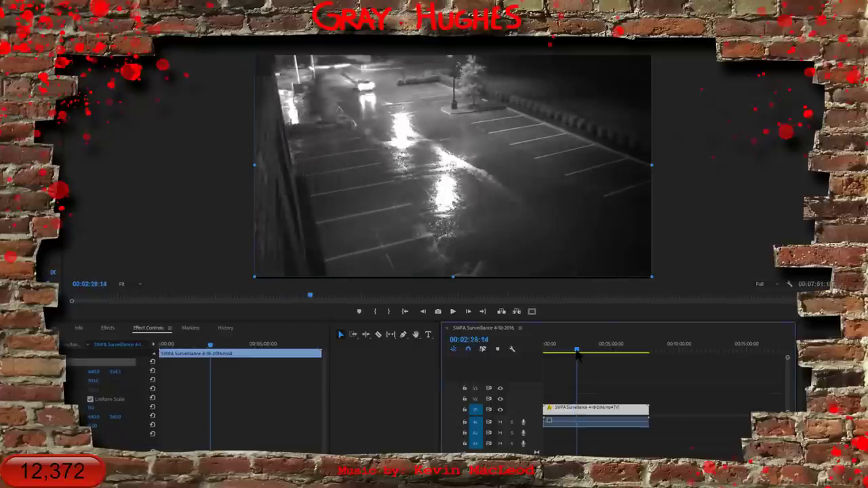
left_click_drag(576, 351, 574, 351)
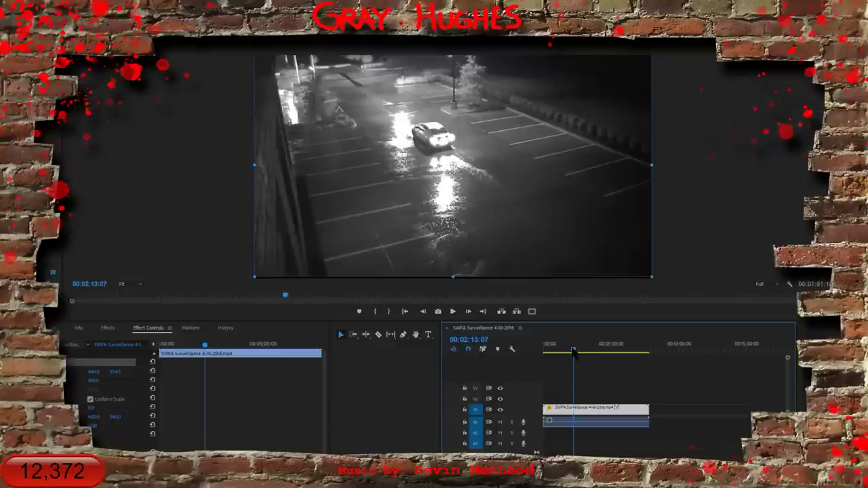
left_click_drag(574, 351, 616, 351)
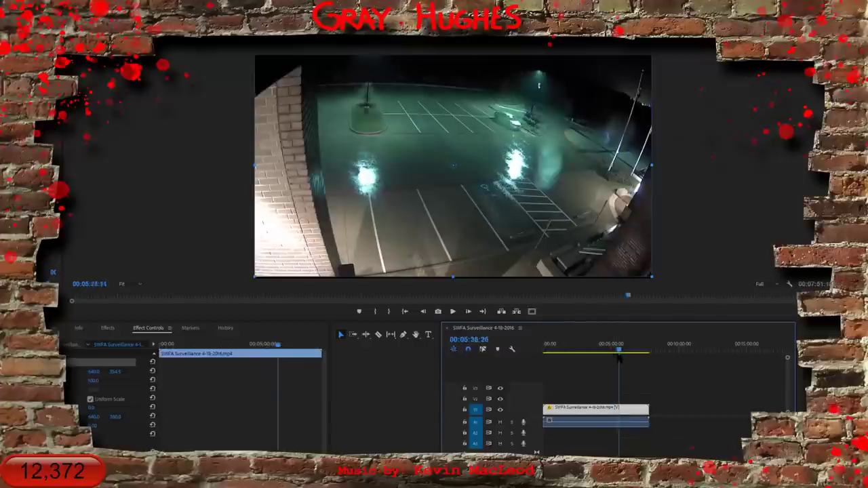
left_click_drag(614, 350, 572, 351)
key("space")
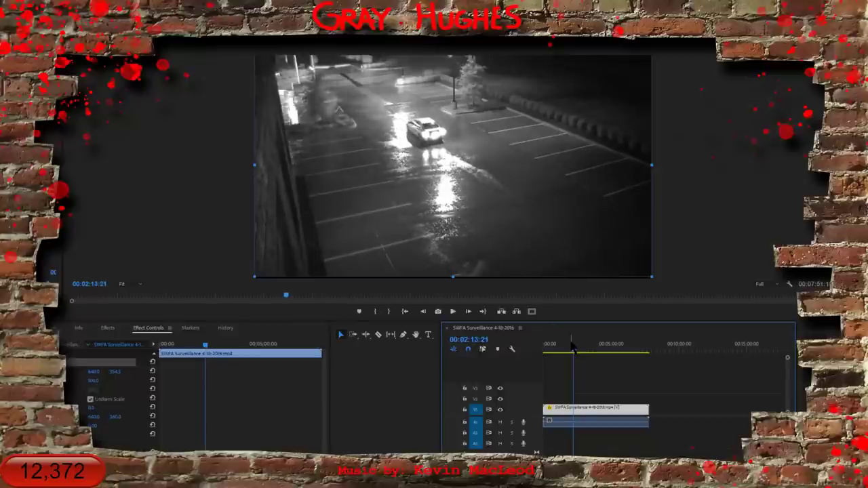
Apply the contrast effect to the surveillance clip on V1 and bring its effect settings back up
scroll(325, 401, "down", 1)
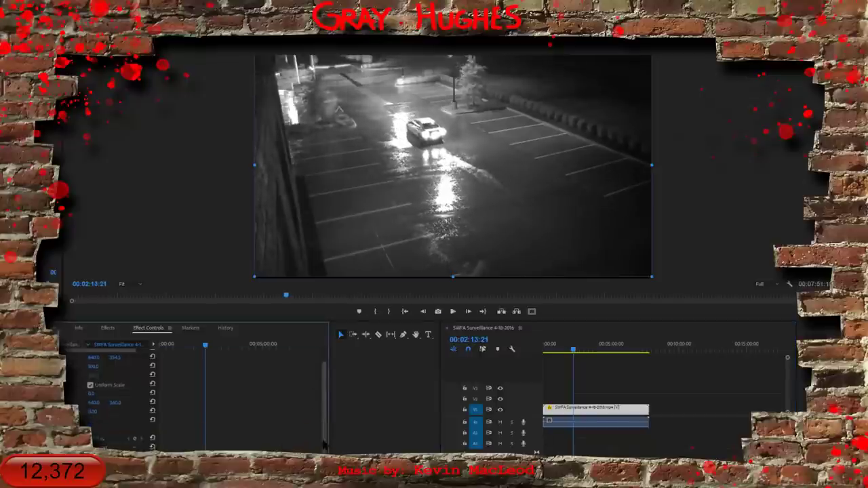
left_click(107, 329)
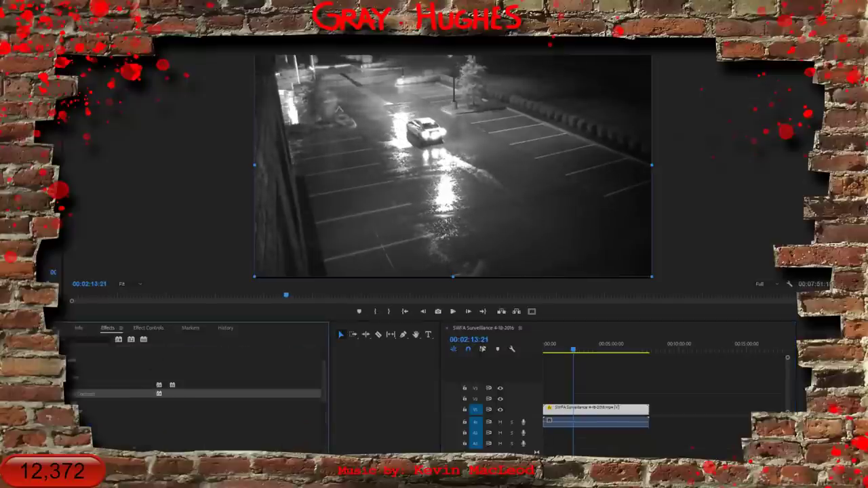
left_click_drag(88, 394, 587, 411)
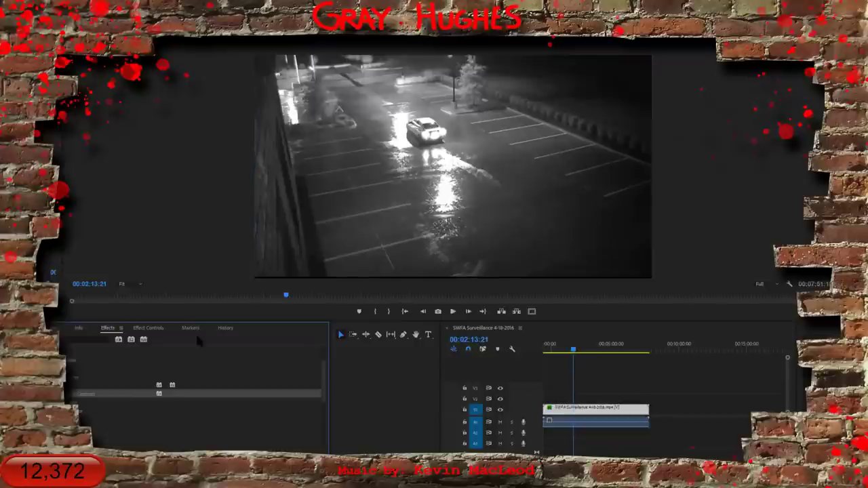
left_click(146, 328)
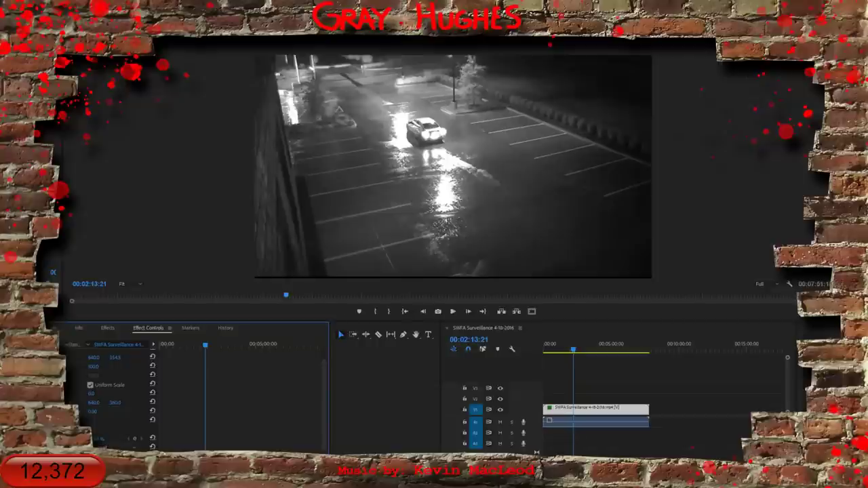
Play the surveillance footage from the start of the sequence to about 00:00:38 and review it
left_click_drag(574, 350, 534, 373)
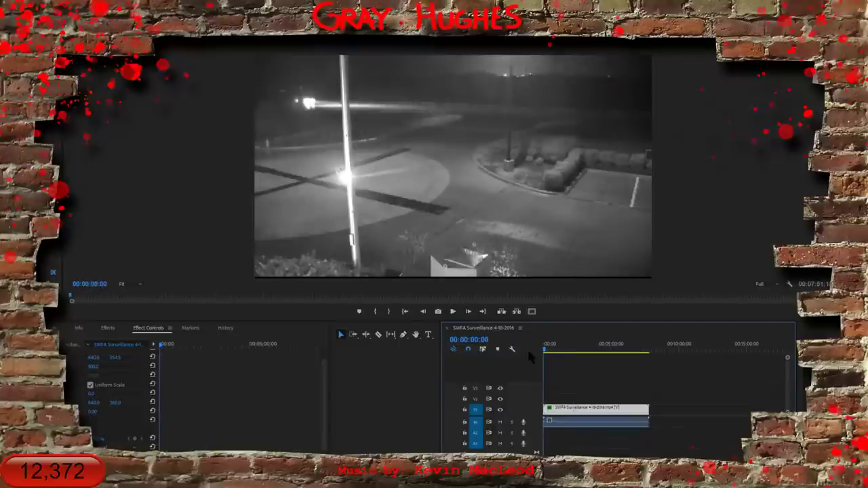
key("space")
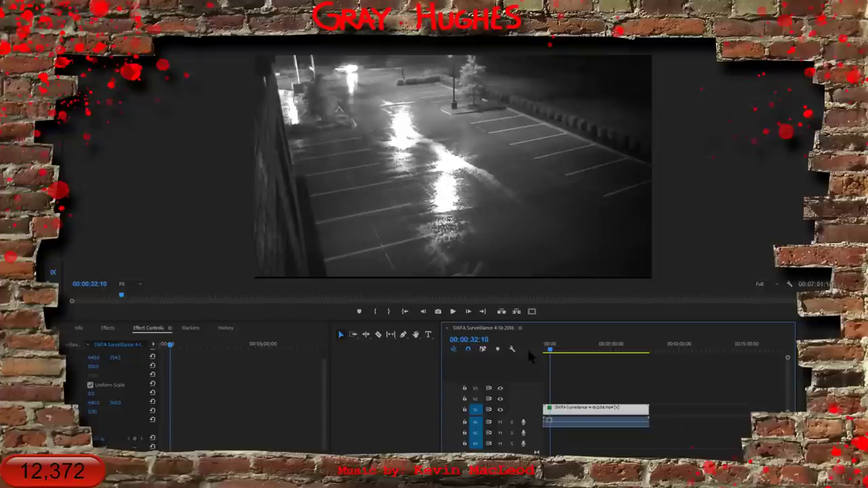
key("space")
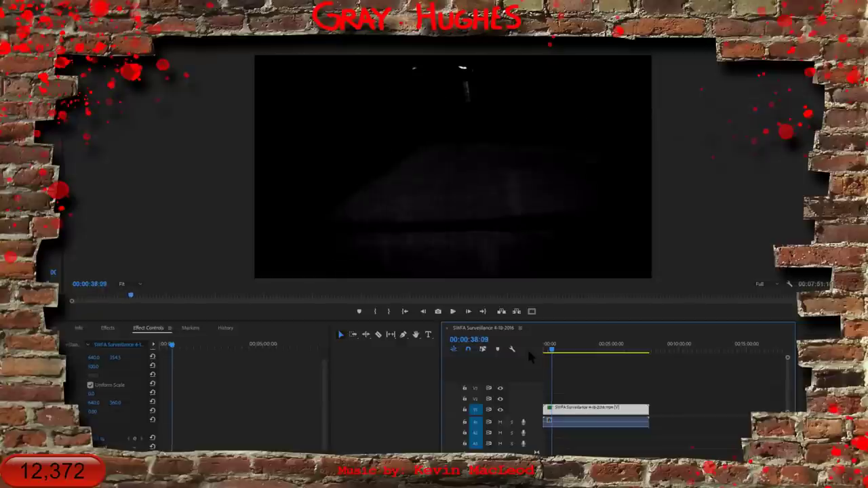
key("j")
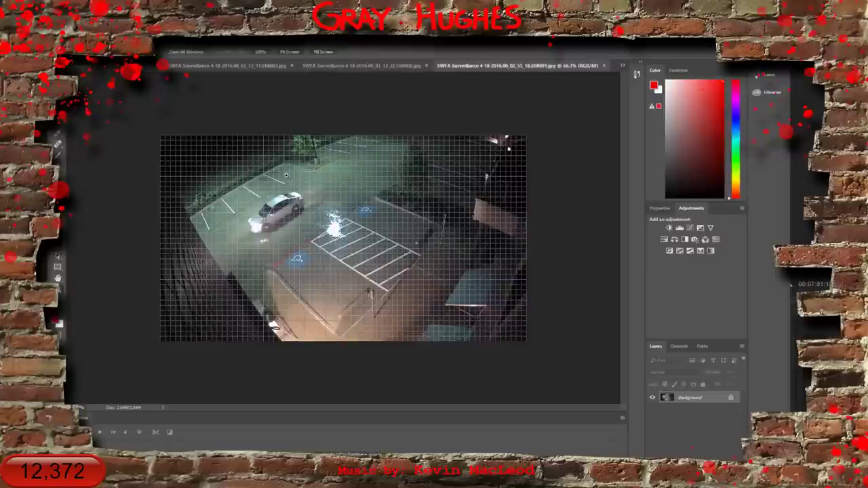
Switch to the music folder in File Explorer, choose All This.mp3 and go up to the songs folder
key("super+Up")
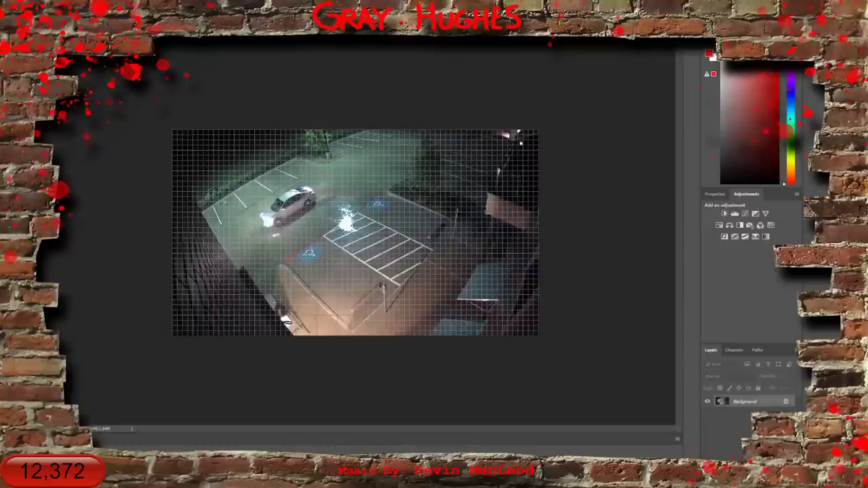
key("alt+Tab")
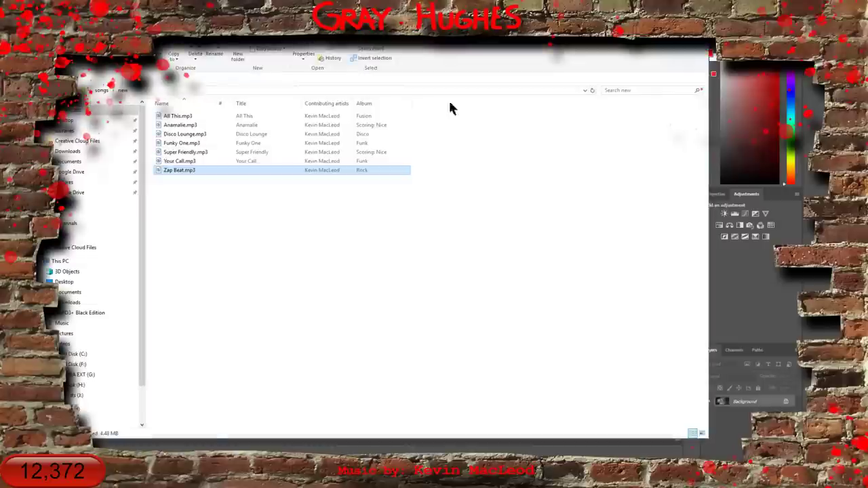
left_click(179, 115)
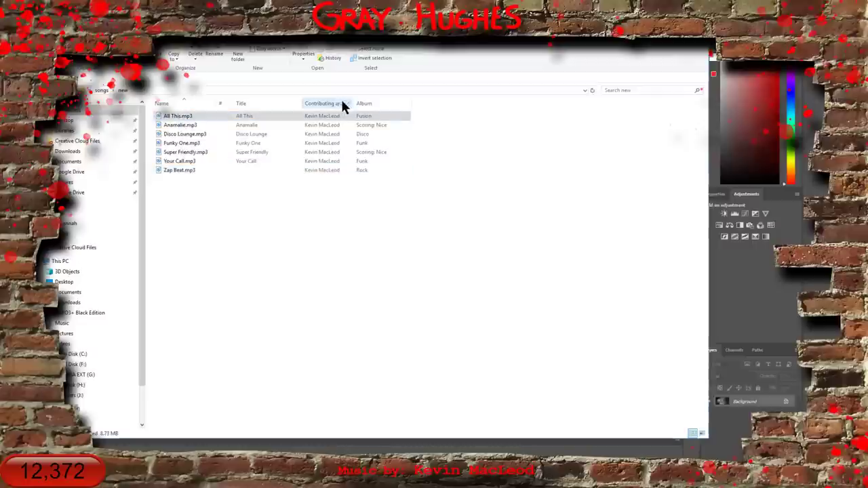
left_click(176, 115)
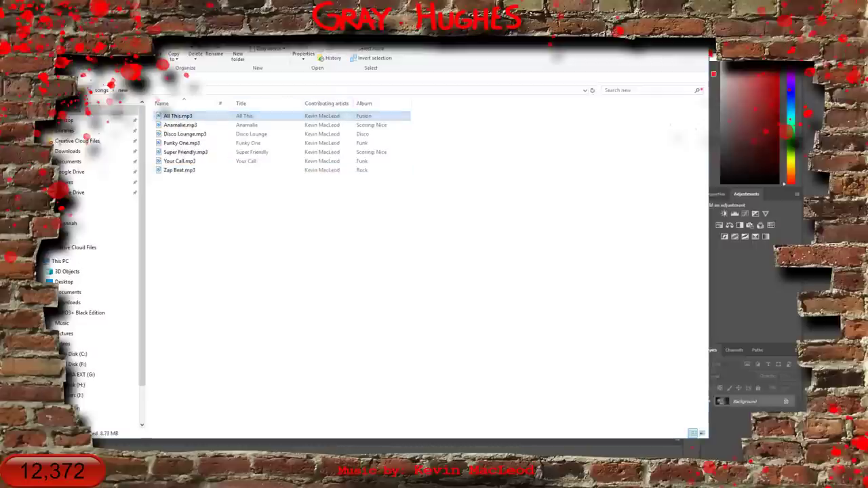
key("BackSpace")
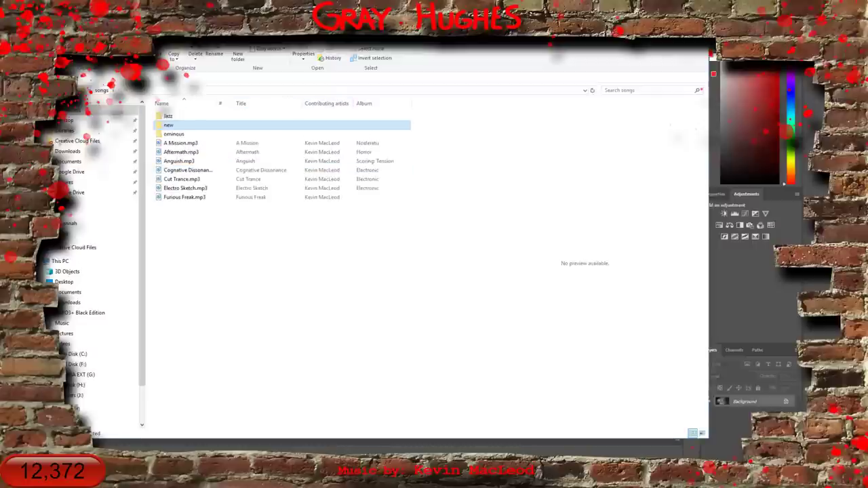
Look through the Jazz folder, return to songs, and open AudioMaxKeygen.mp3 from the Desktop folder
double_click(163, 116)
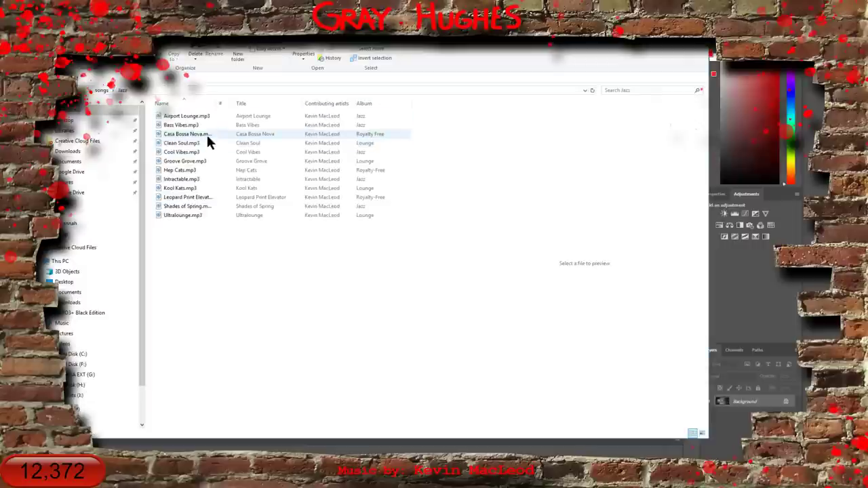
key("BackSpace")
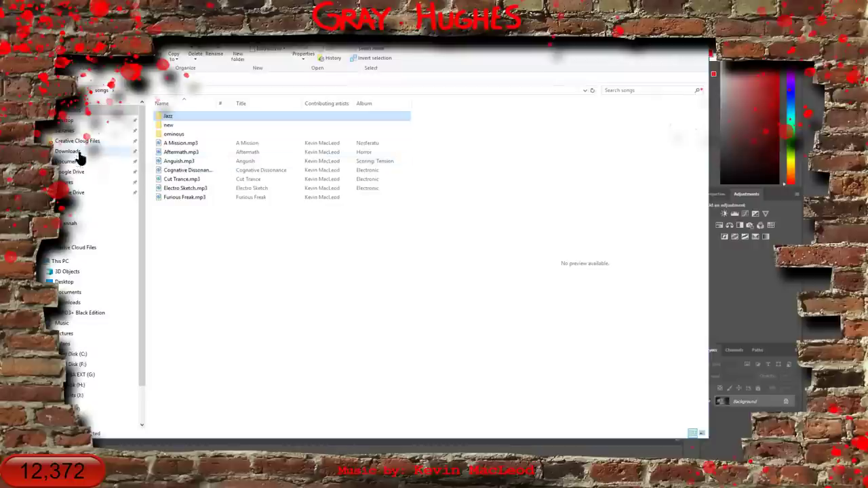
left_click(61, 124)
left_click_drag(457, 161, 429, 211)
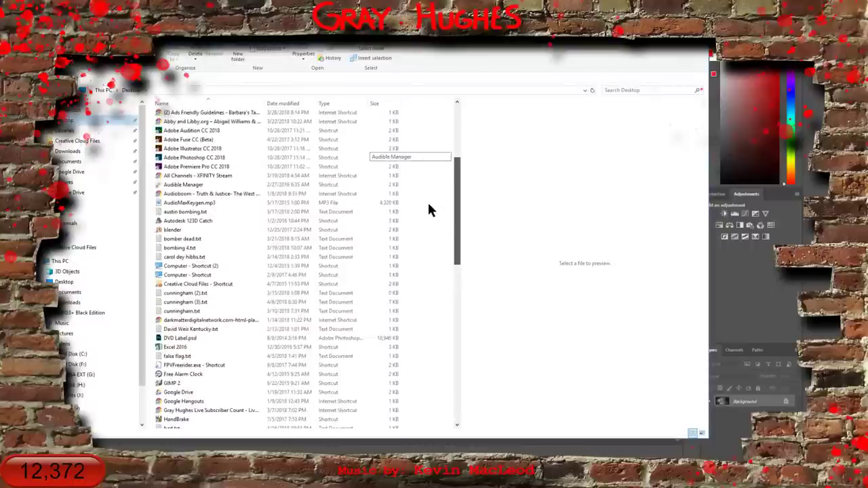
left_click(185, 202)
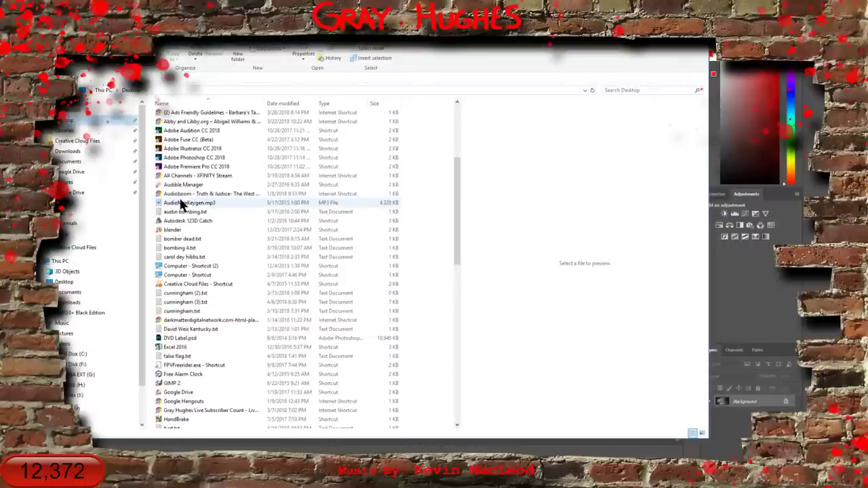
double_click(180, 203)
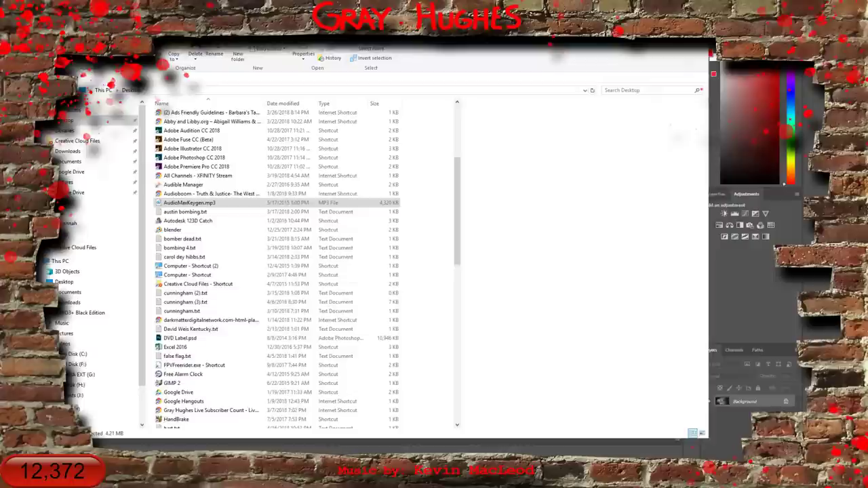
Switch to Photoshop and hide the grid over the parking-lot still with the car
key("alt+Tab")
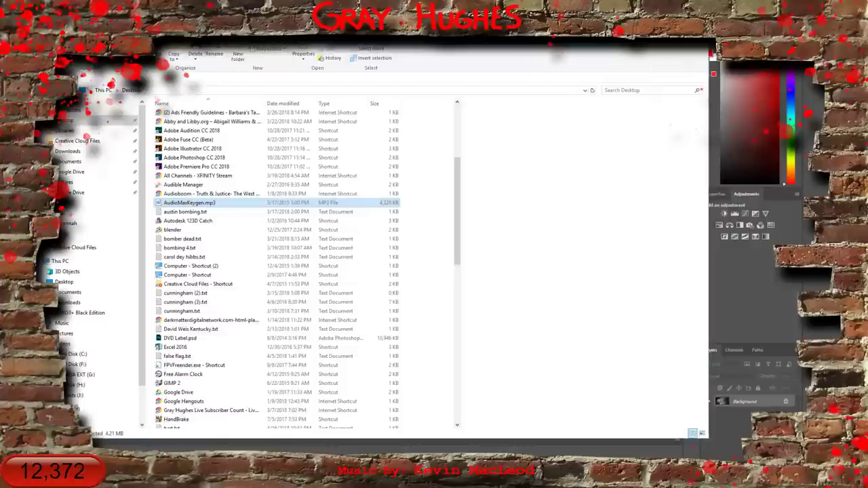
key("alt+Tab")
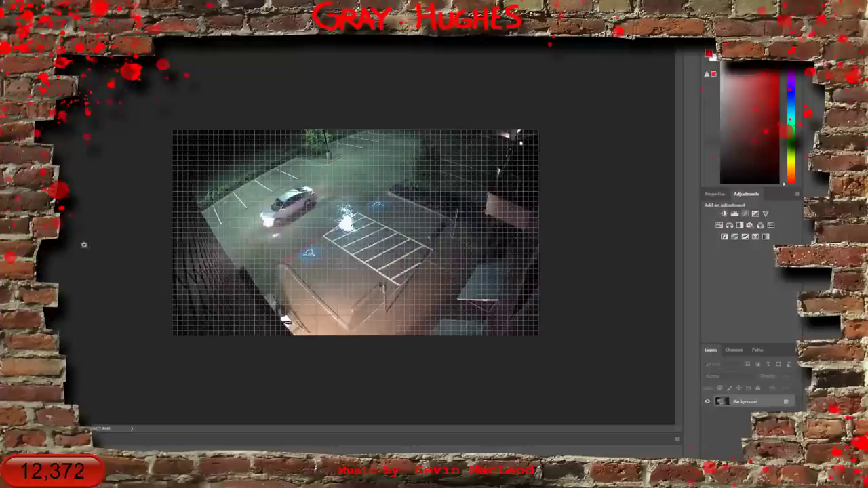
key("ctrl+plus")
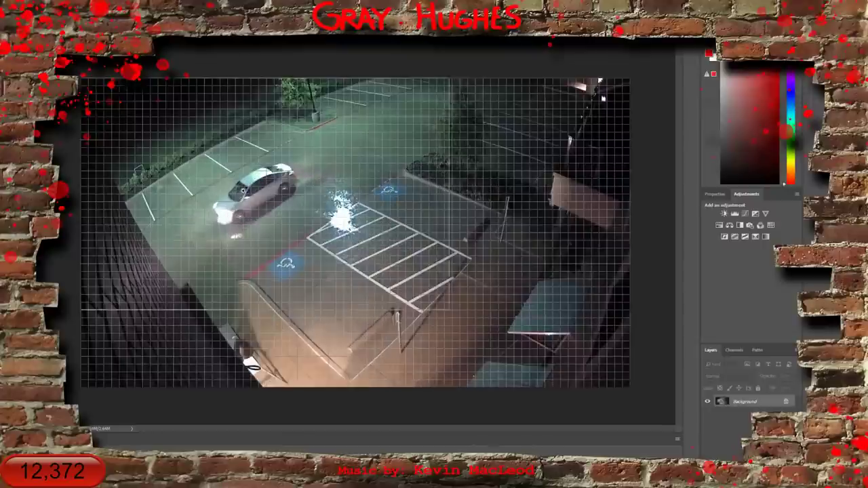
scroll(241, 191, "up", 2)
right_click(171, 46)
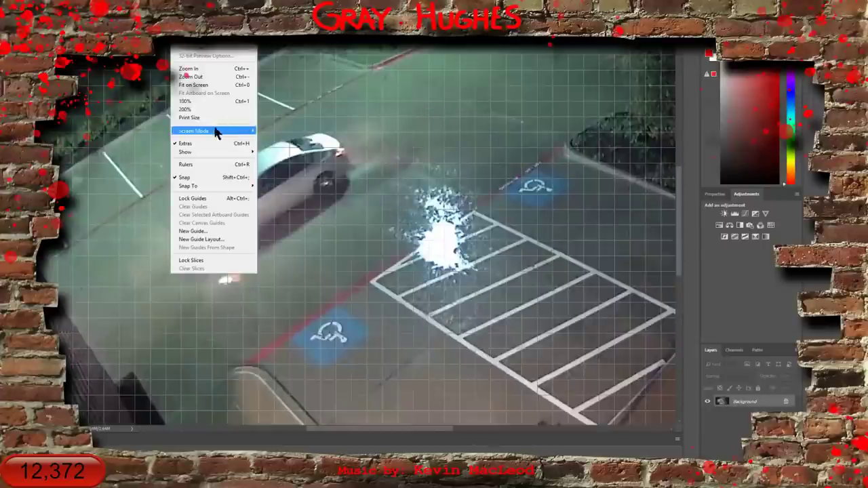
left_click(190, 144)
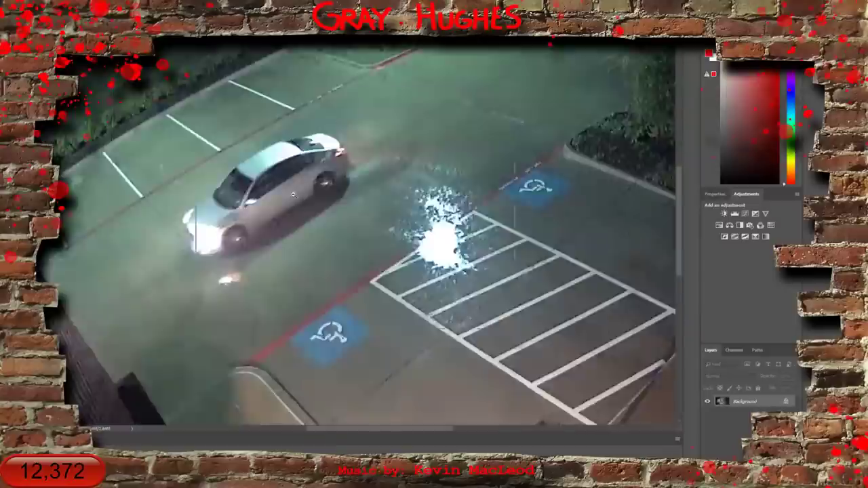
Examine the car's side windows in the still and brighten the image strongly with a Levels adjustment
scroll(294, 194, "down", 1)
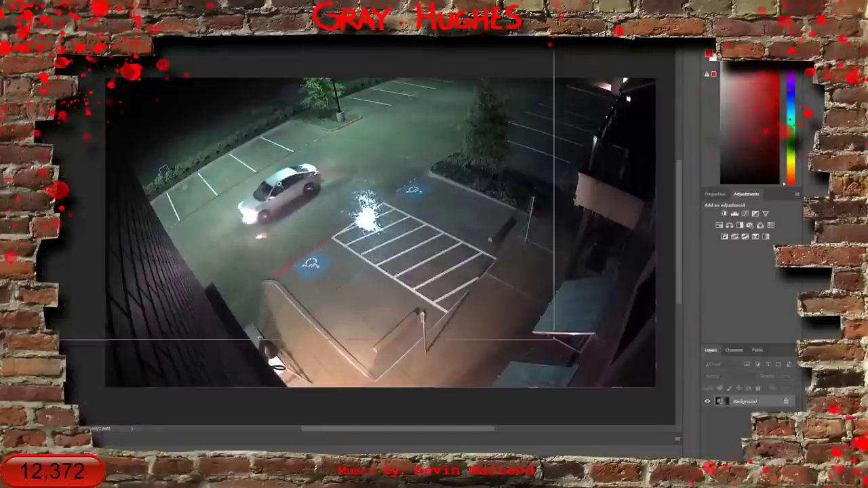
scroll(281, 196, "up", 3)
scroll(285, 202, "up", 8)
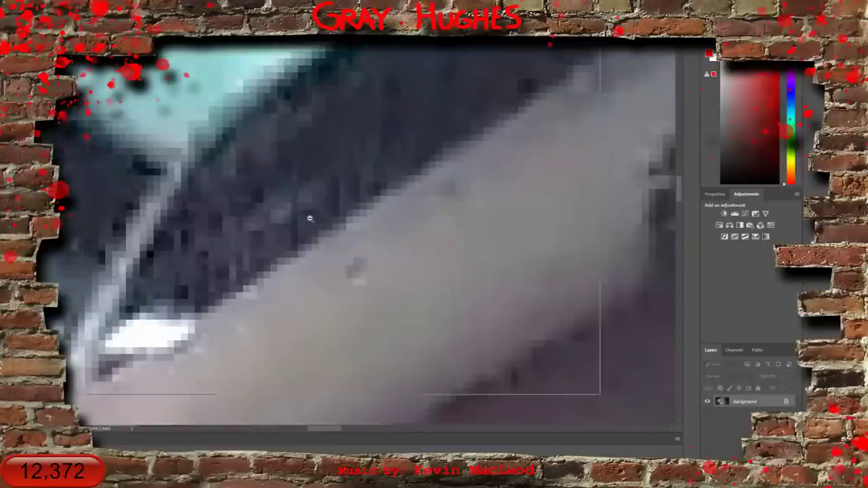
scroll(308, 217, "down", 5)
scroll(307, 216, "down", 5)
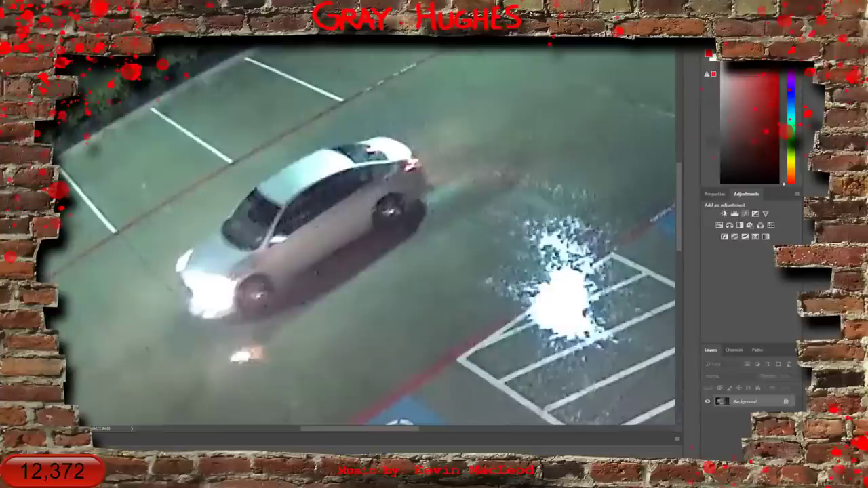
left_click(73, 6)
mouse_move(88, 28)
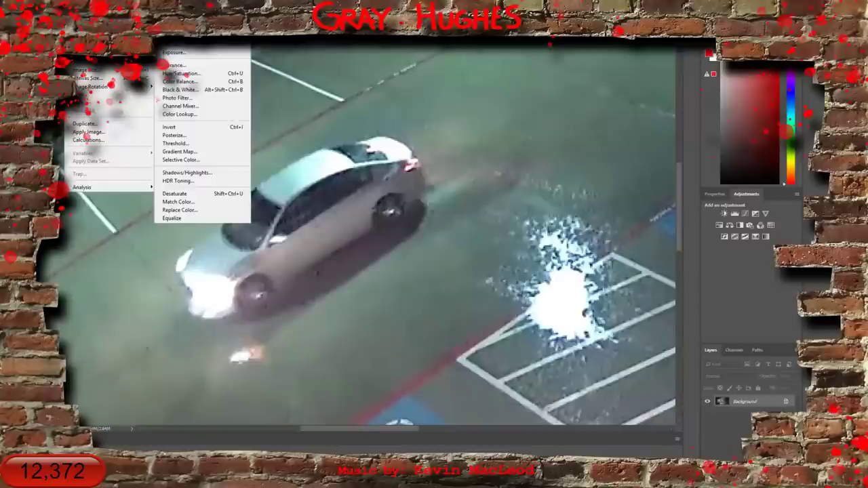
left_click(180, 36)
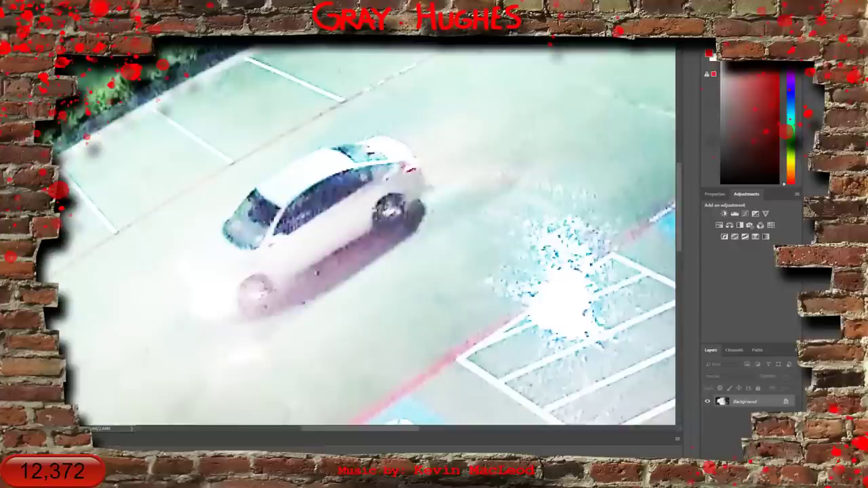
Examine the brightened car up close, from the pixels of its side windows to its whole body
scroll(298, 204, "up", 3)
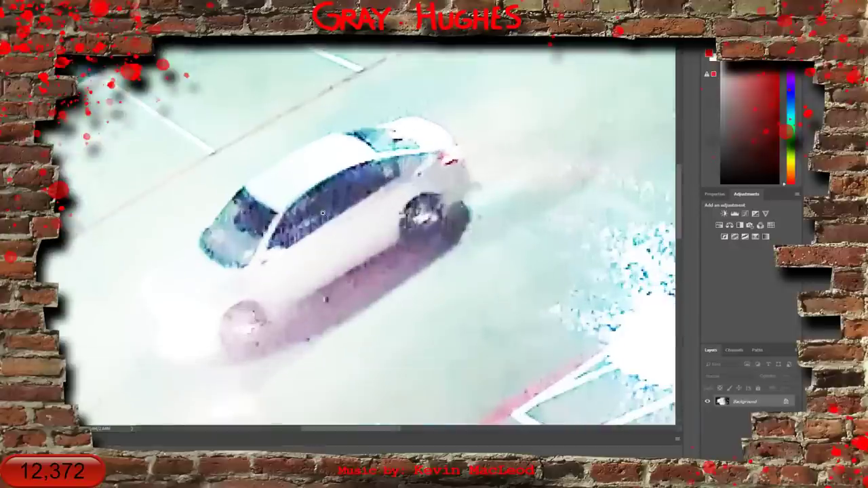
scroll(307, 218, "up", 10)
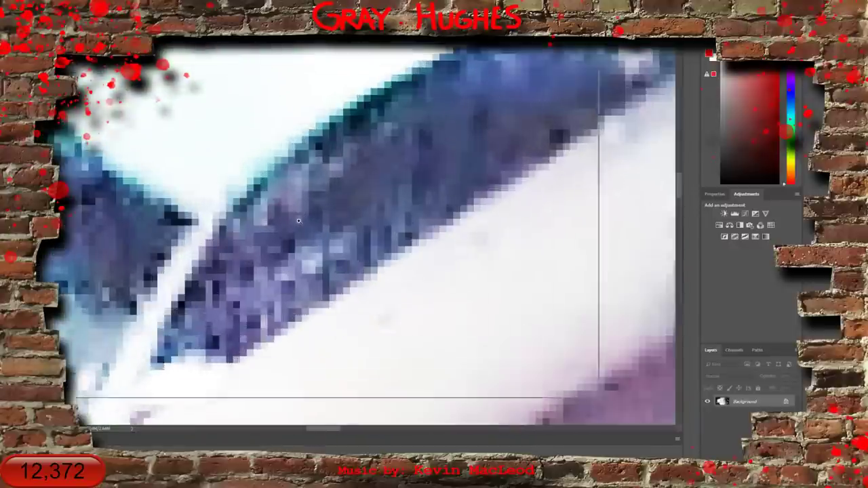
scroll(308, 220, "down", 2)
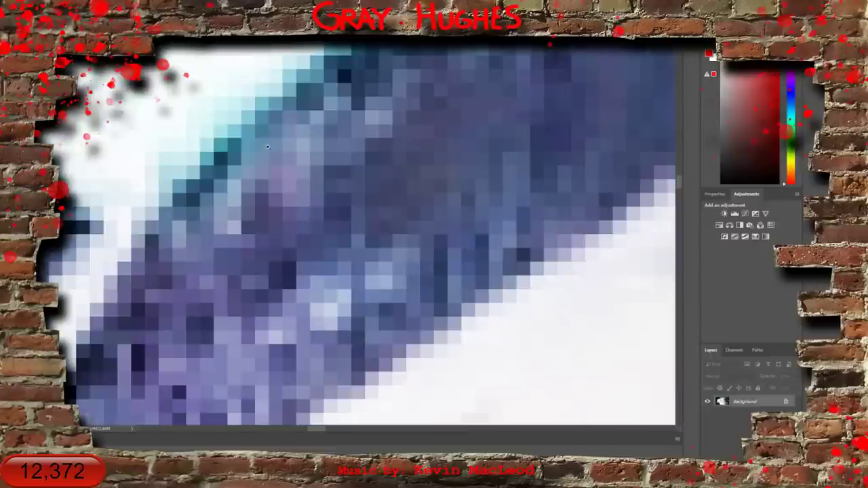
scroll(285, 168, "down", 1)
scroll(287, 171, "down", 1)
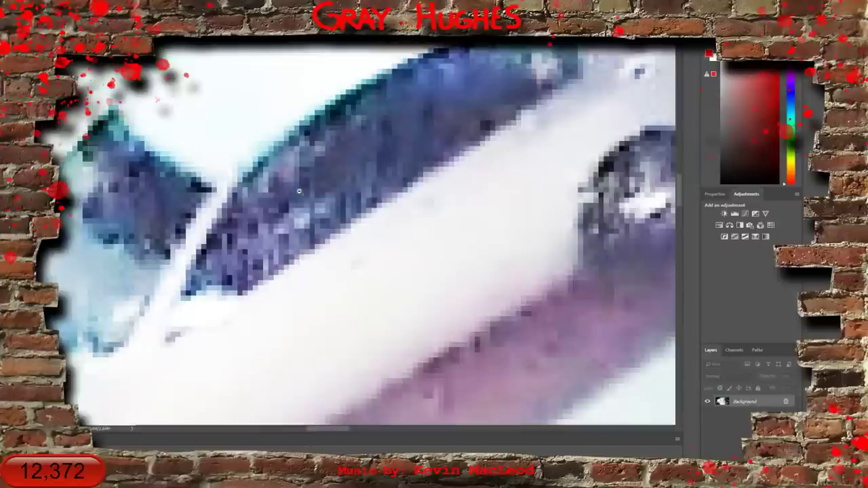
scroll(300, 192, "down", 1)
scroll(299, 194, "down", 1)
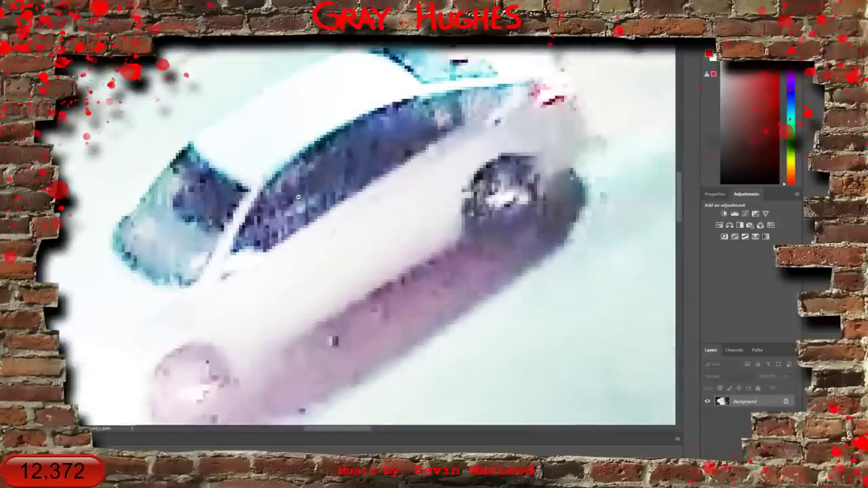
scroll(305, 185, "down", 2)
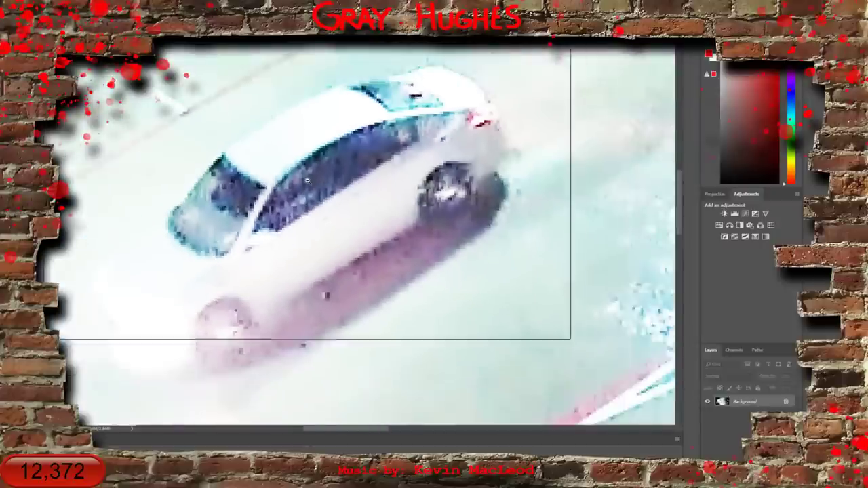
scroll(307, 180, "down", 2)
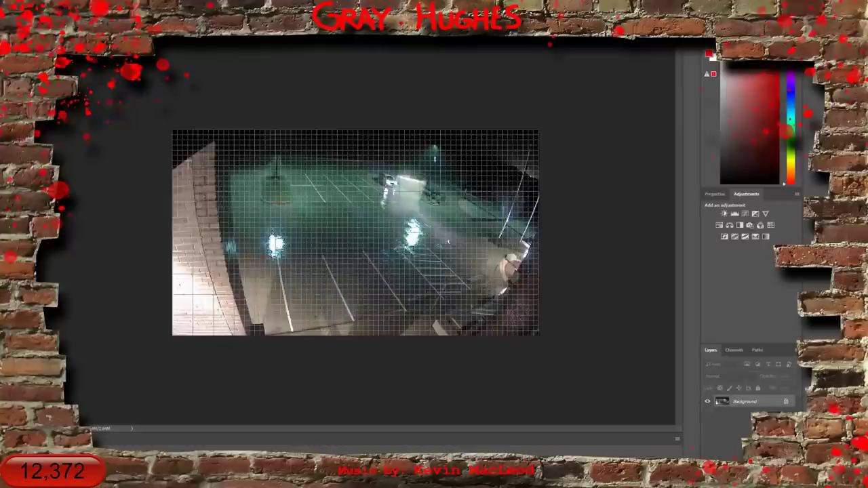
Hide the grid on the wide parking-lot still and examine the car facing the camera beside the planted island
left_click(178, 39)
left_click(180, 143)
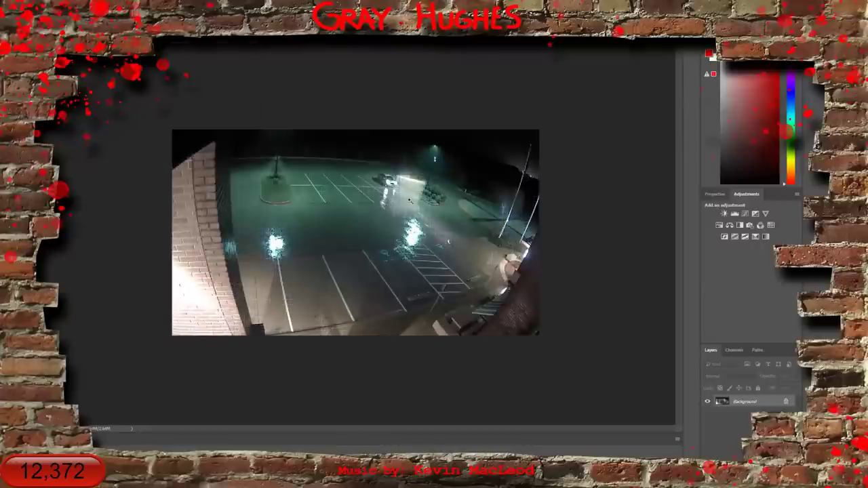
left_click(392, 179)
left_click(414, 139)
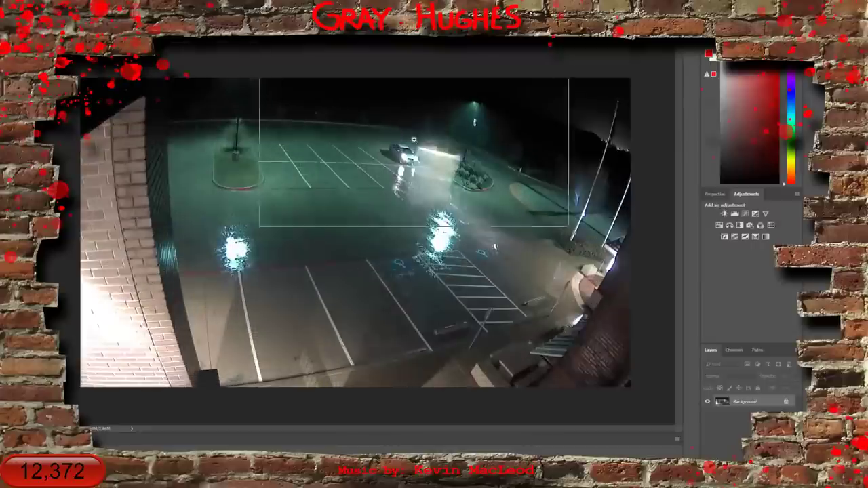
left_click(414, 140)
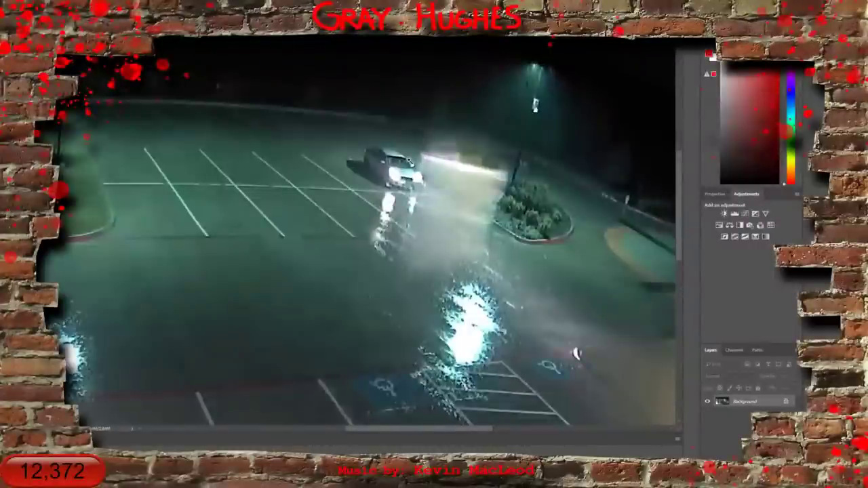
left_click(405, 156)
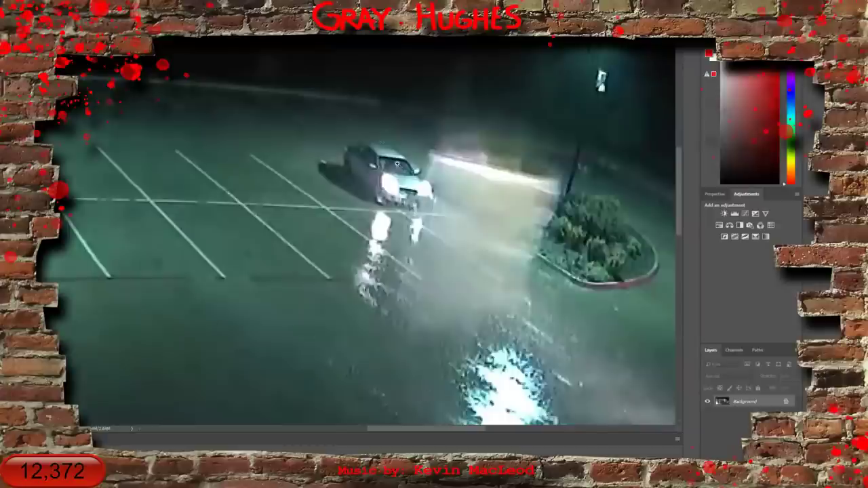
scroll(397, 162, "up", 2)
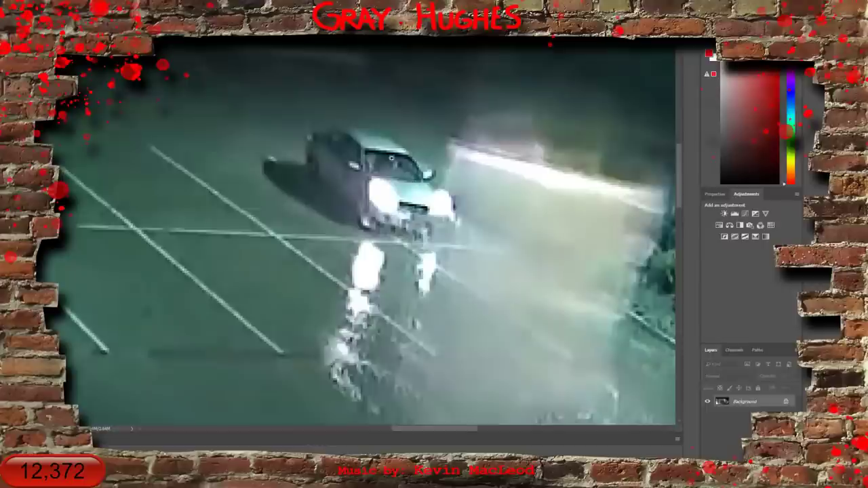
Open the Brightness/Contrast adjustment for the close-up of the car facing the camera
left_click(74, 6)
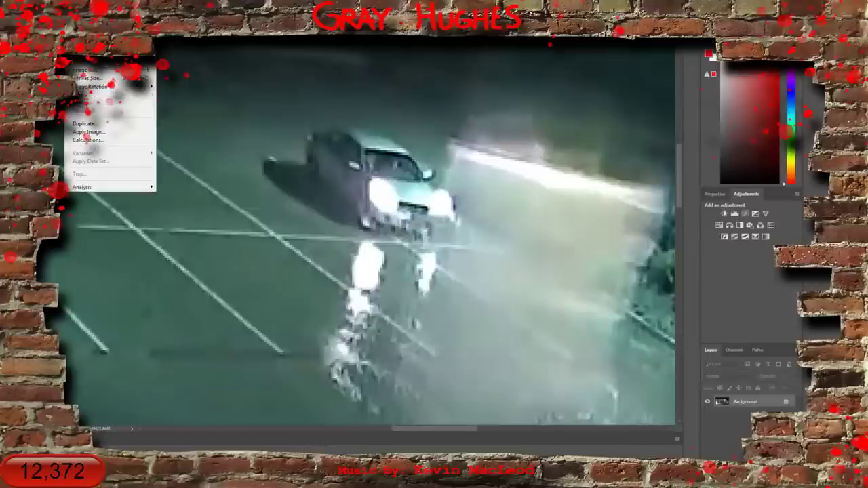
mouse_move(91, 28)
left_click(183, 28)
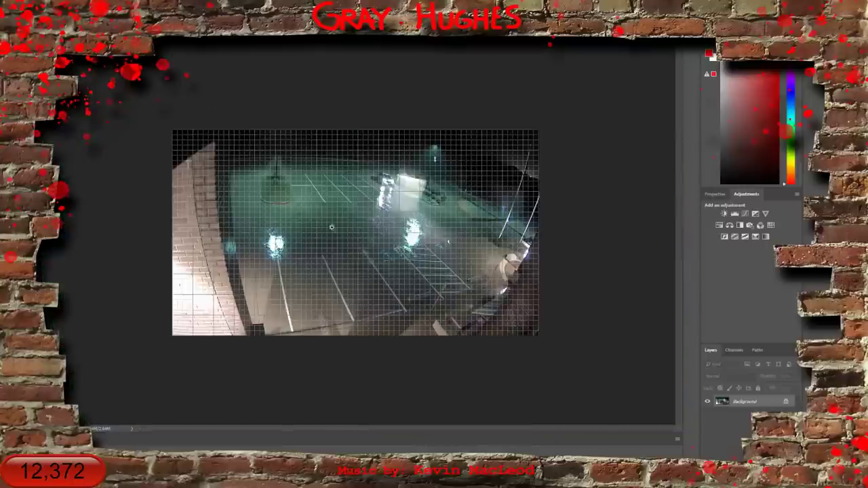
Hide the grid on the following wide parking-lot still and inspect the area around the car and its headlight reflections
left_click(178, 35)
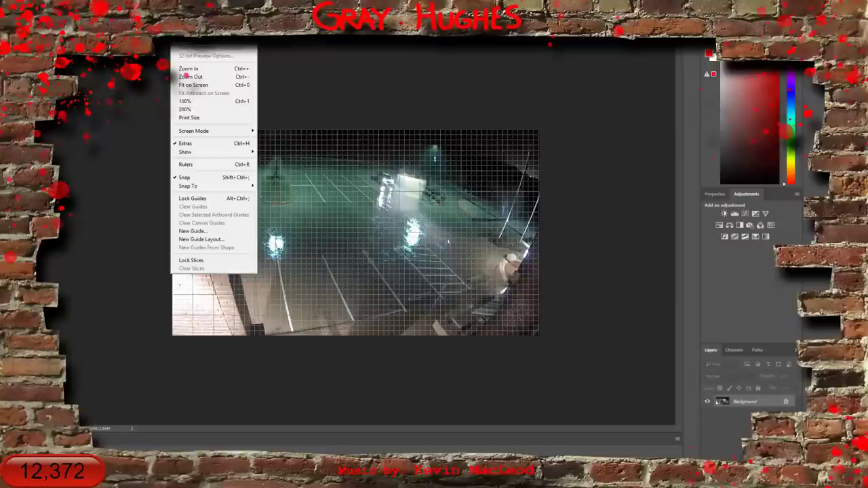
left_click(185, 143)
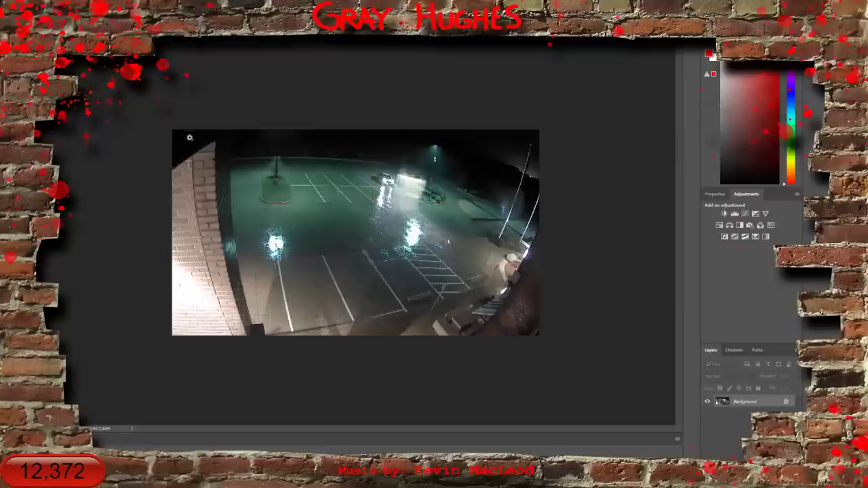
left_click(407, 180)
left_click(400, 168)
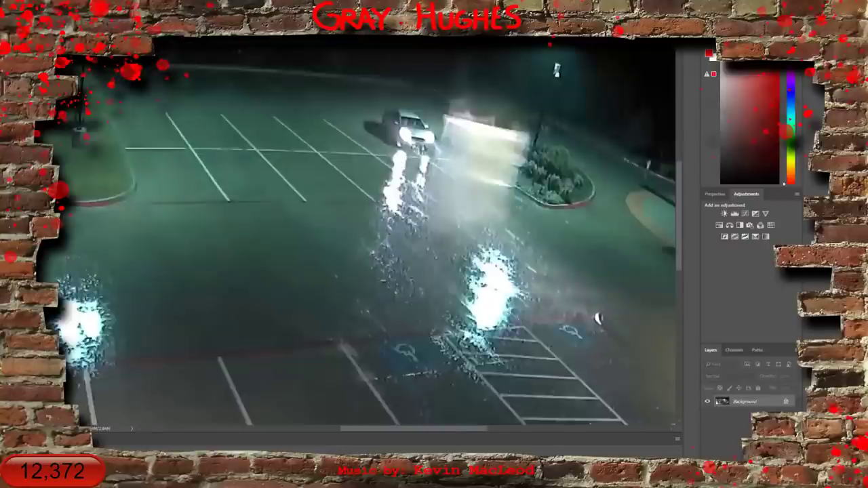
Check the still's pixel dimensions without resizing it and examine the car's windshield and headlights up close
left_click(60, 5)
left_click(74, 71)
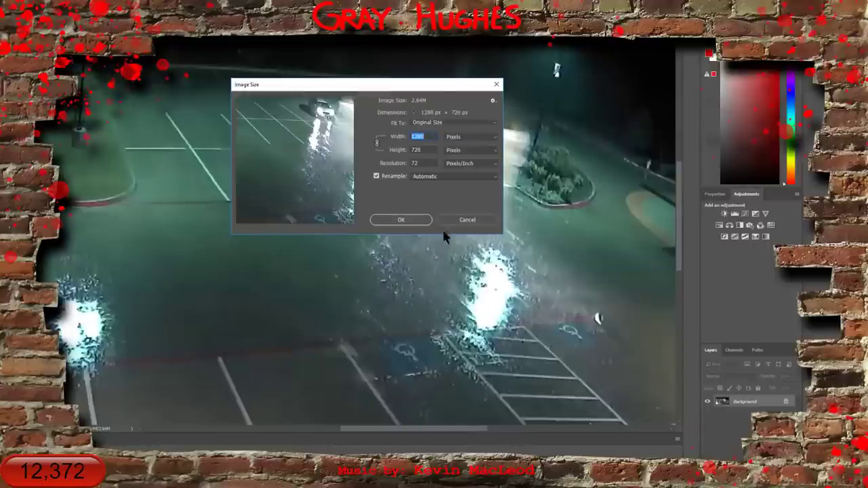
left_click(463, 220)
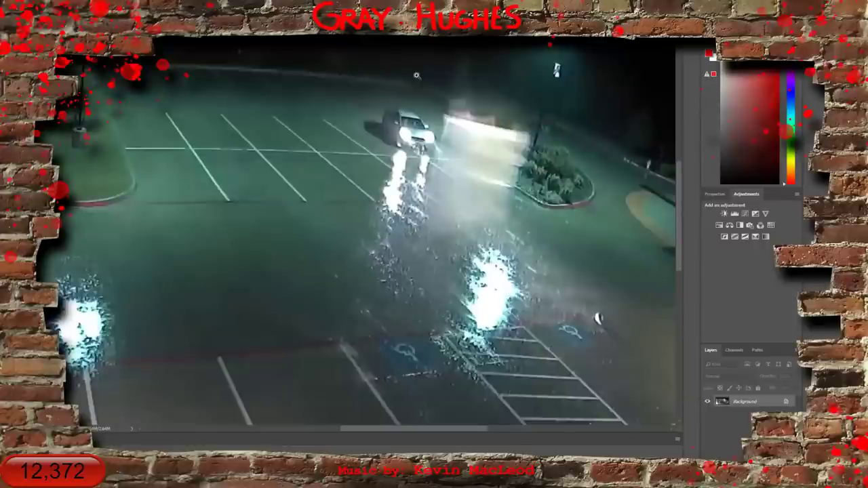
scroll(394, 98, "up", 2)
scroll(412, 136, "up", 5)
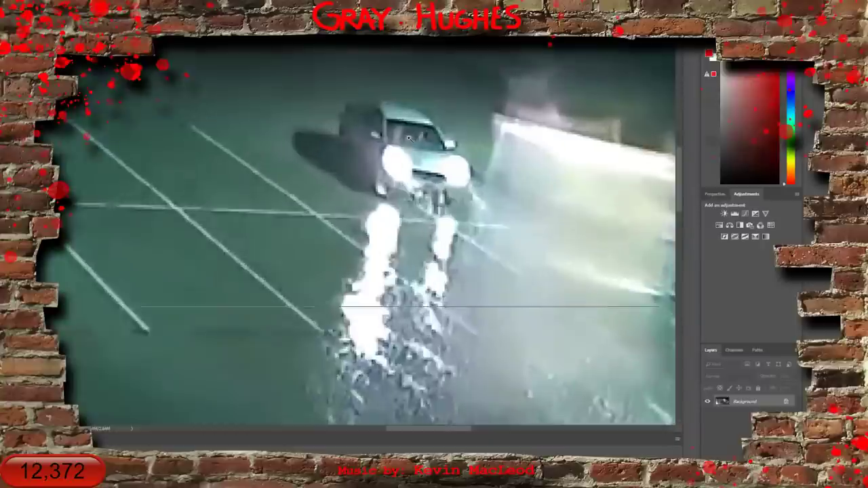
Inspect the car's windshield up close, and resample the wide parking-lot still to a resolution of 500 pixels/inch
scroll(399, 136, "up", 5)
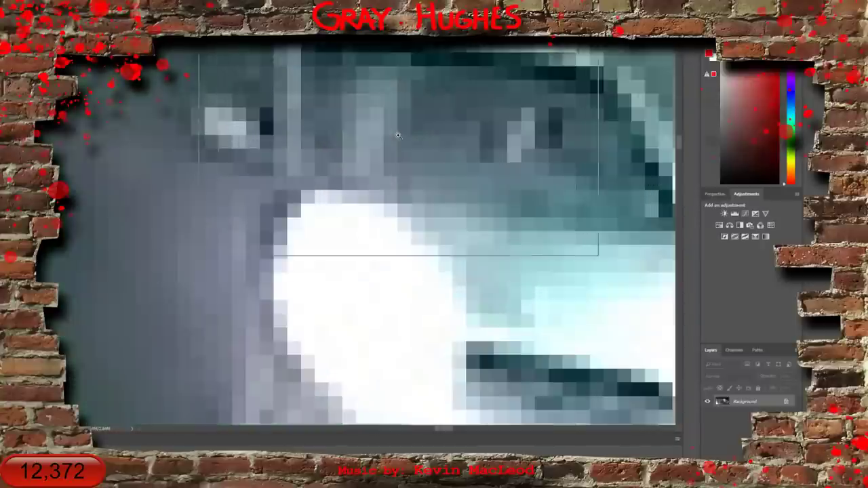
scroll(398, 140, "down", 2)
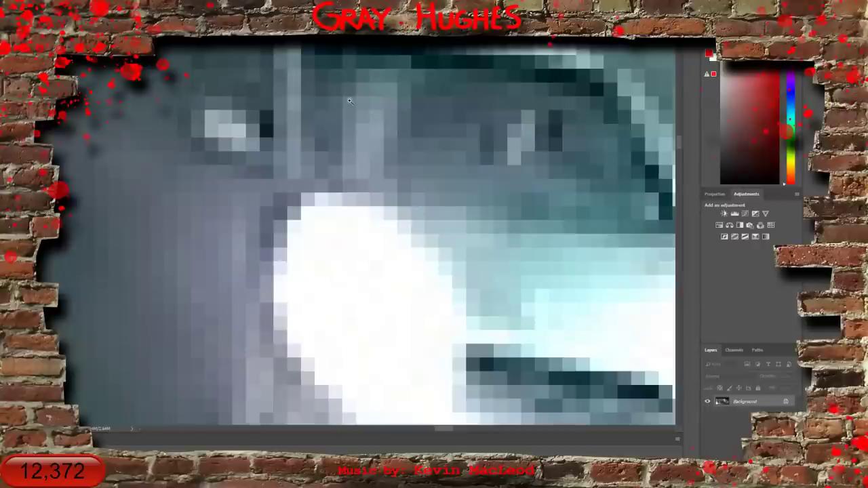
left_click(366, 147, "alt")
left_click(413, 131, "alt")
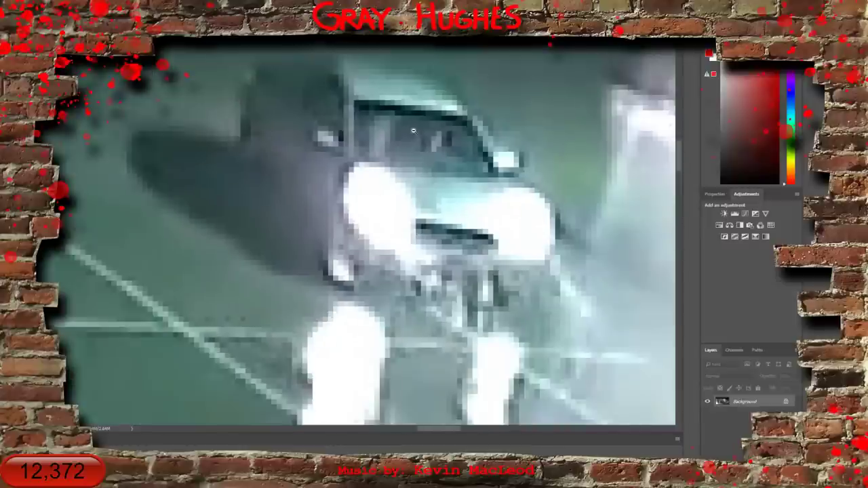
scroll(413, 130, "down", 3)
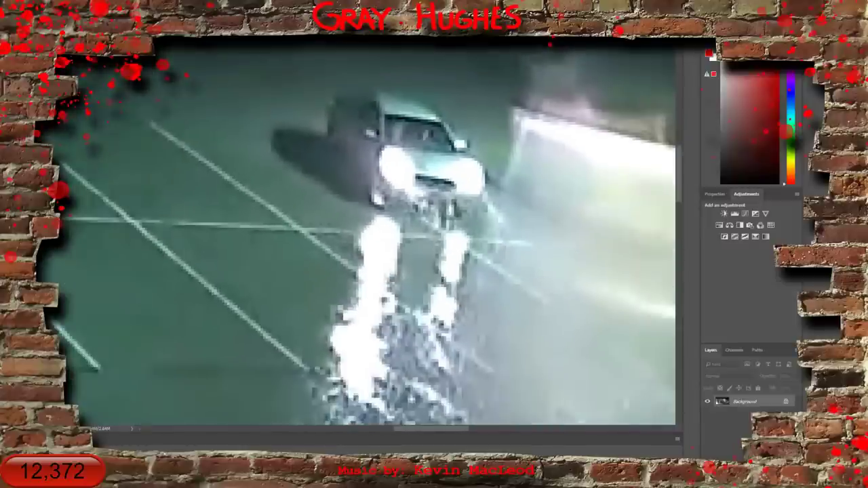
key("alt+i")
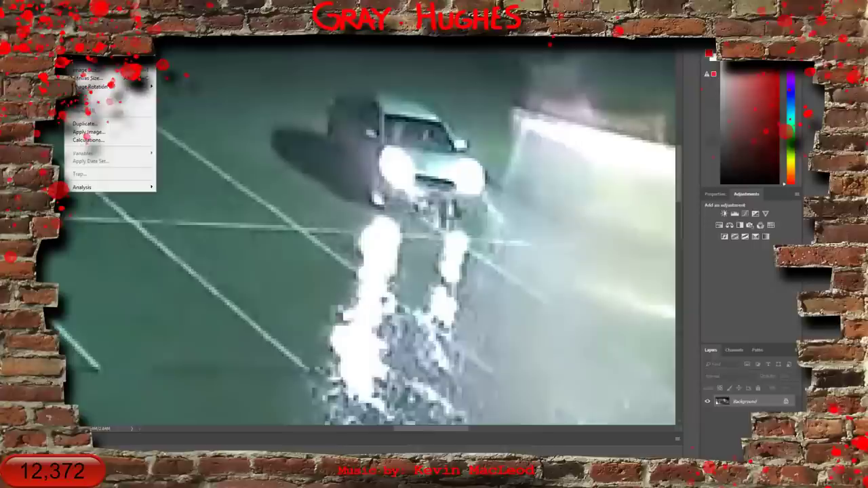
mouse_move(95, 28)
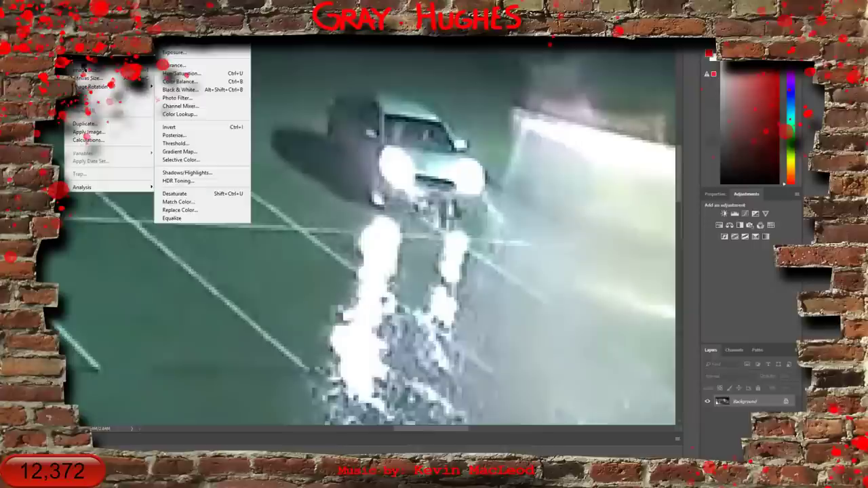
key("Escape")
key("i")
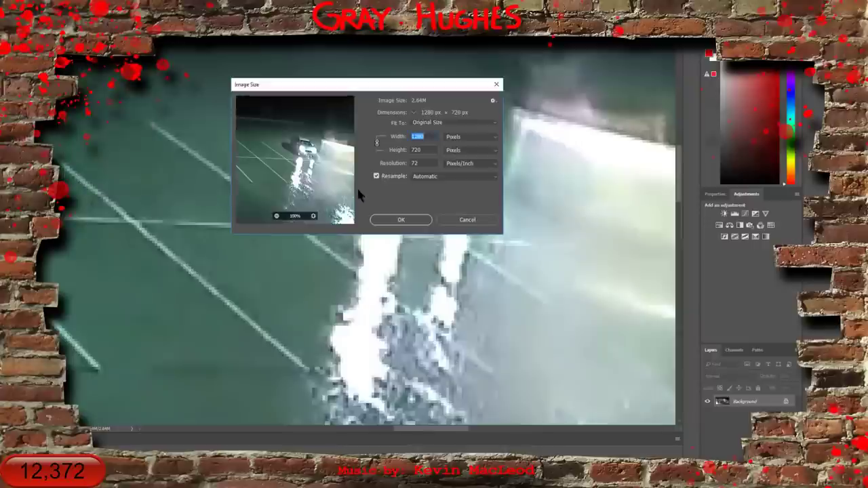
double_click(415, 163)
type("500")
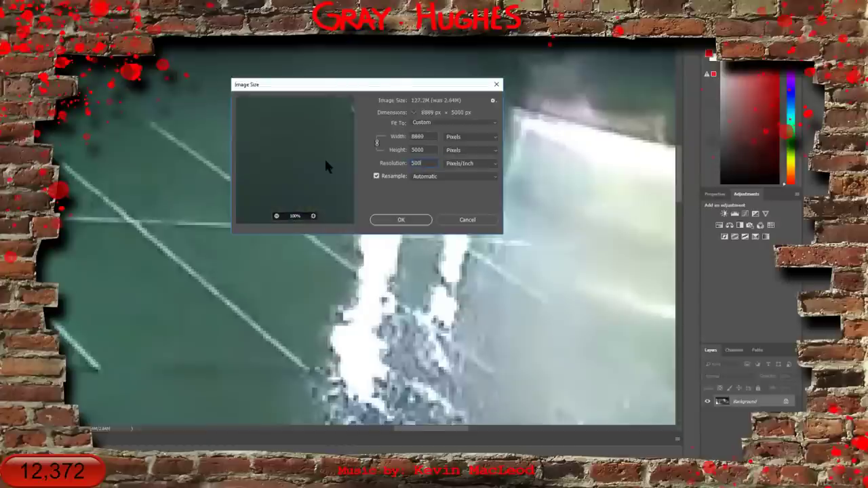
left_click(401, 219)
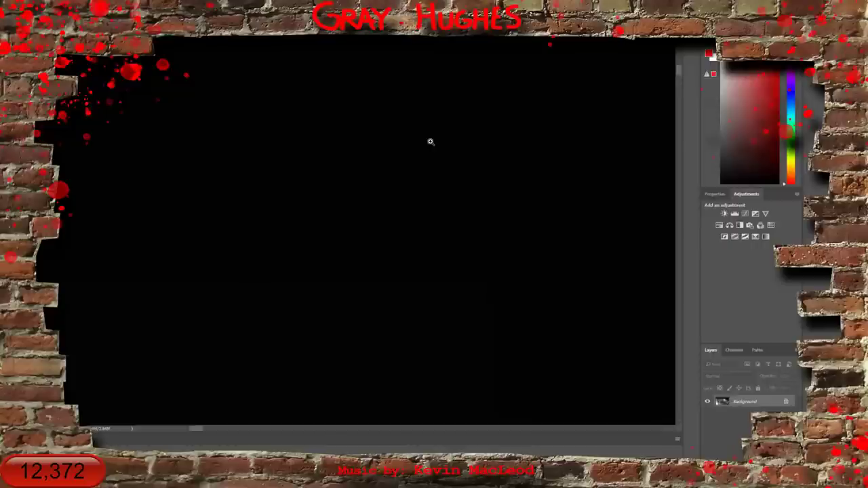
Bring the whole resampled parking-lot still back into view and locate the car facing the camera
left_click(387, 153, "alt")
left_click(387, 153, "alt")
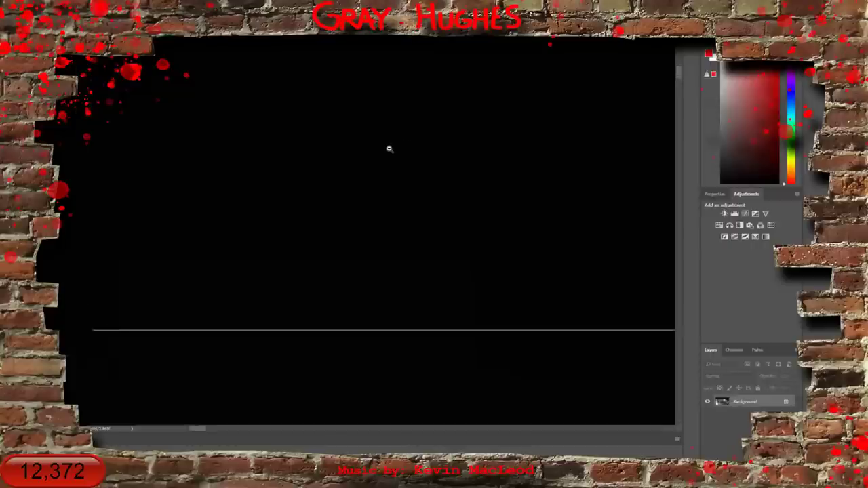
left_click(388, 149, "alt")
left_click(390, 147, "alt")
left_click(391, 147, "alt")
left_click(391, 147, "alt")
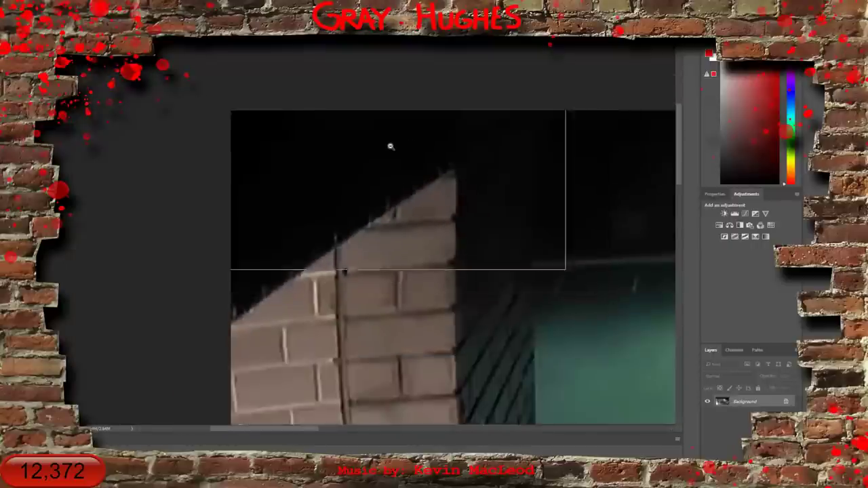
left_click(391, 146, "alt")
left_click(391, 146, "alt")
left_click(391, 146, "alt")
left_click(393, 145, "alt")
left_click(402, 143, "alt")
left_click(402, 144, "alt")
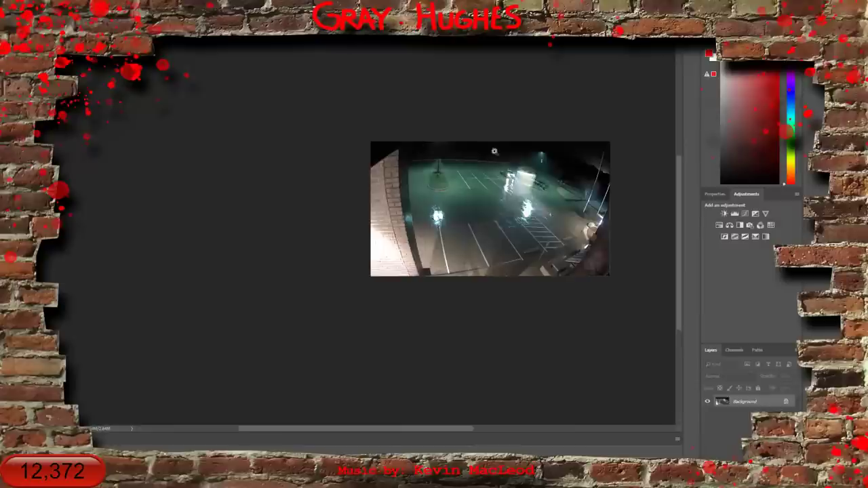
left_click(520, 171)
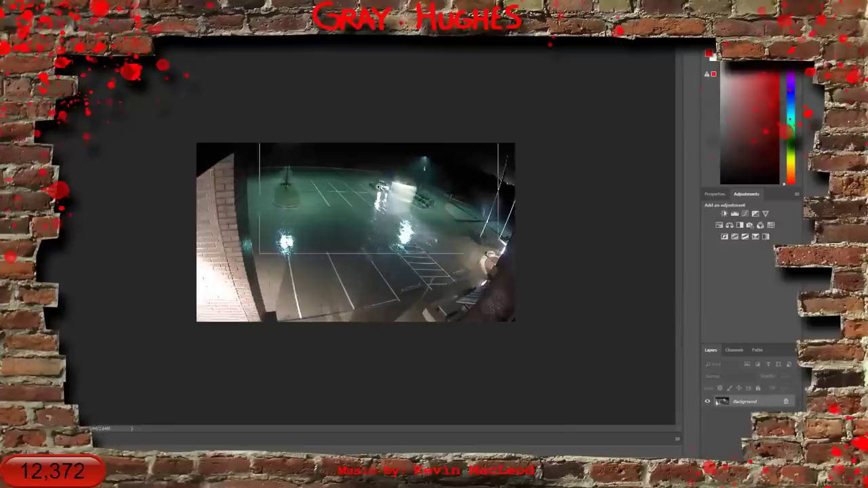
scroll(366, 184, "up", 2)
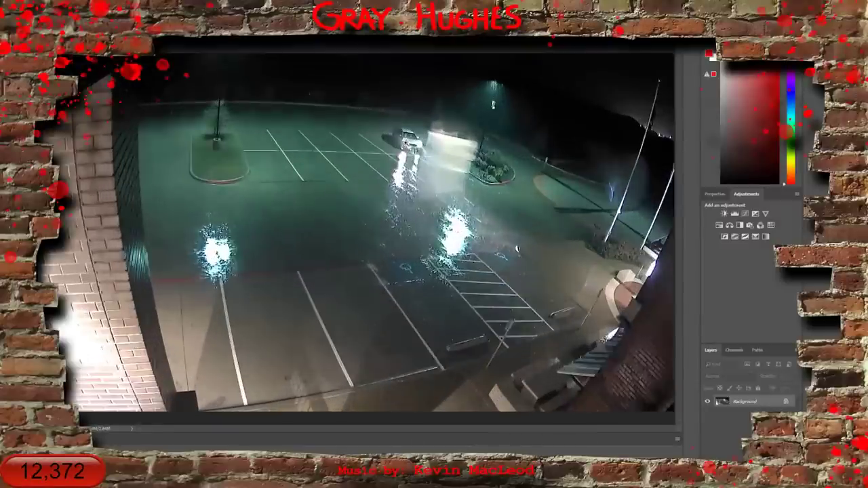
Examine the car's windshield, mirrors and headlights up close on the resampled still, down to pixel level
scroll(404, 145, "up", 2)
scroll(410, 131, "up", 3)
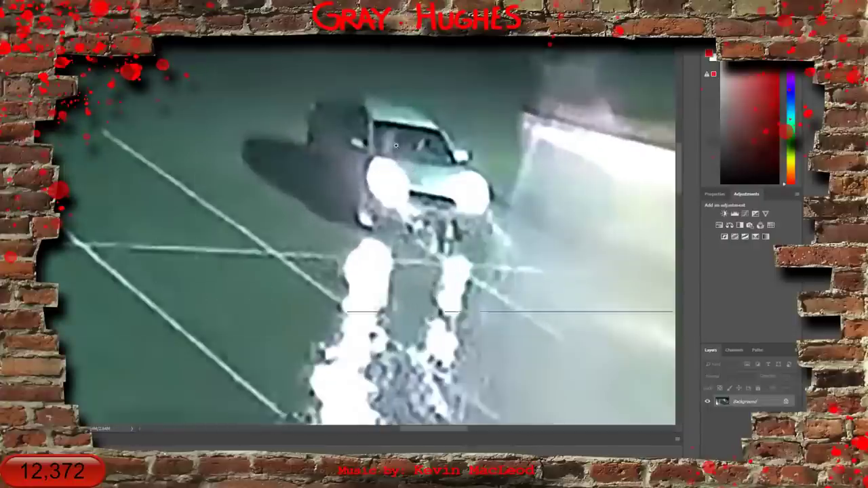
scroll(401, 148, "up", 1)
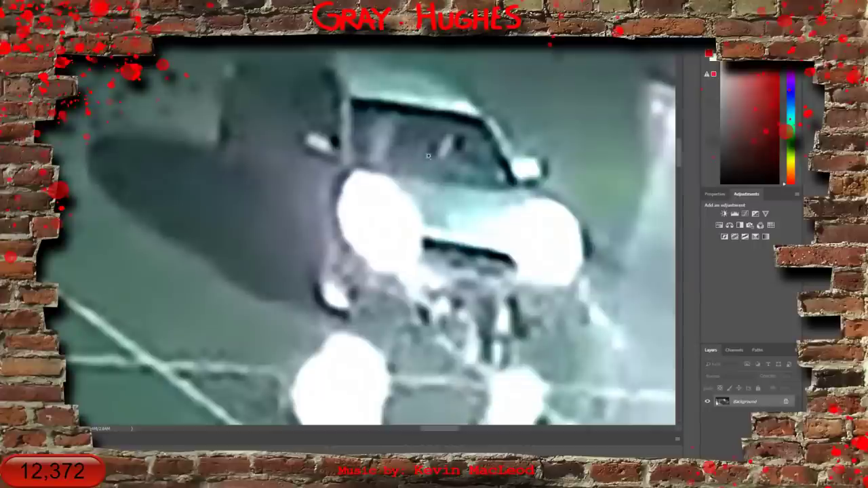
scroll(410, 140, "up", 1)
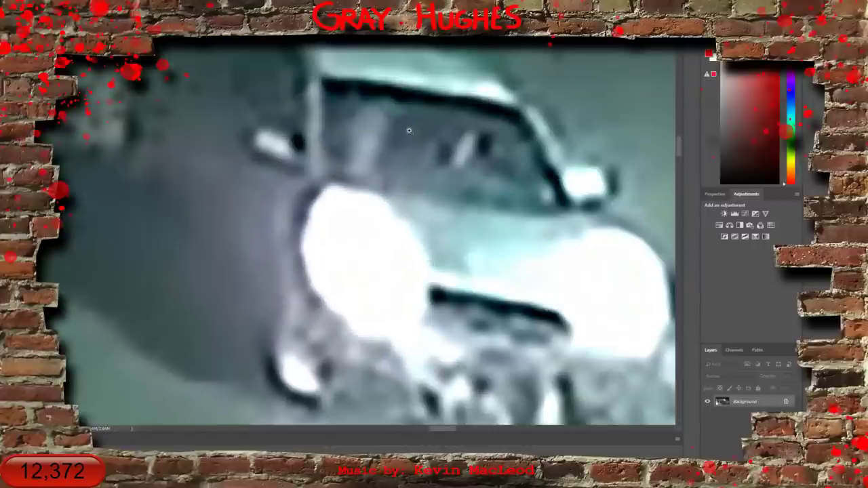
scroll(406, 132, "up", 1)
scroll(396, 126, "up", 1)
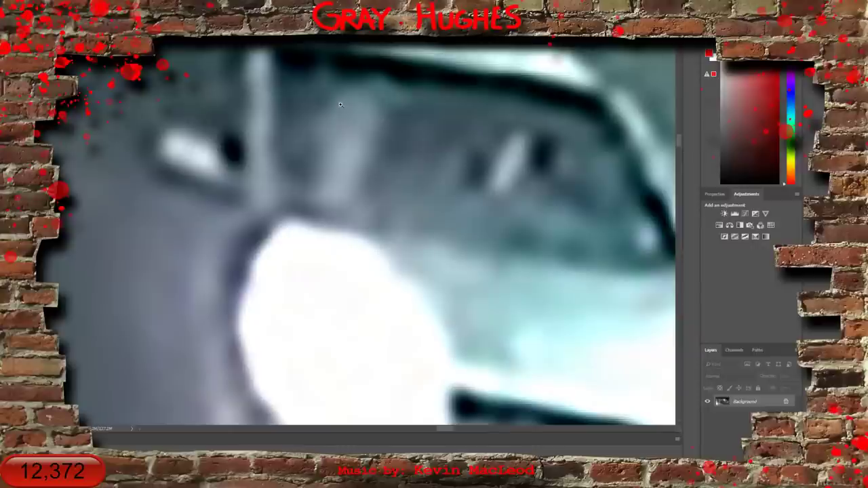
scroll(350, 102, "up", 2)
scroll(350, 102, "up", 4)
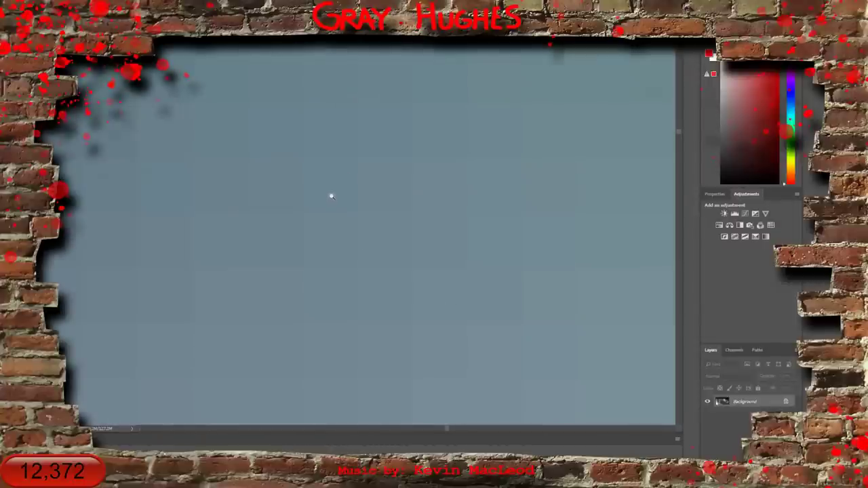
scroll(296, 199, "down", 4)
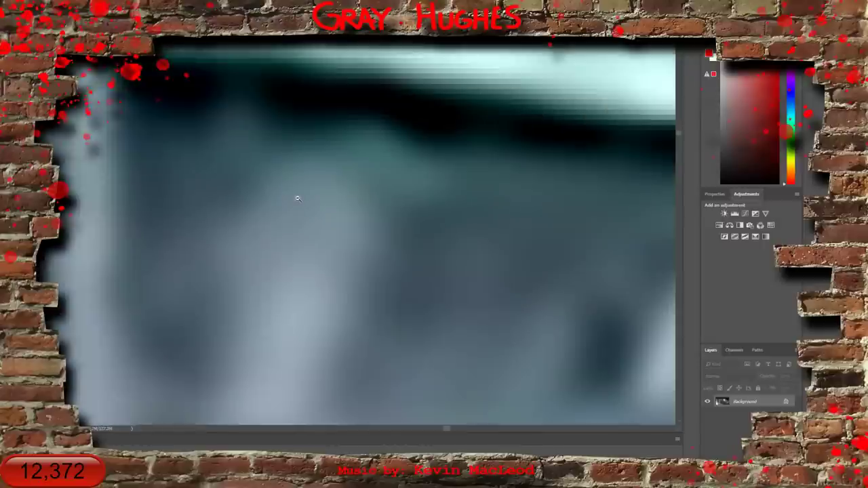
scroll(296, 199, "down", 5)
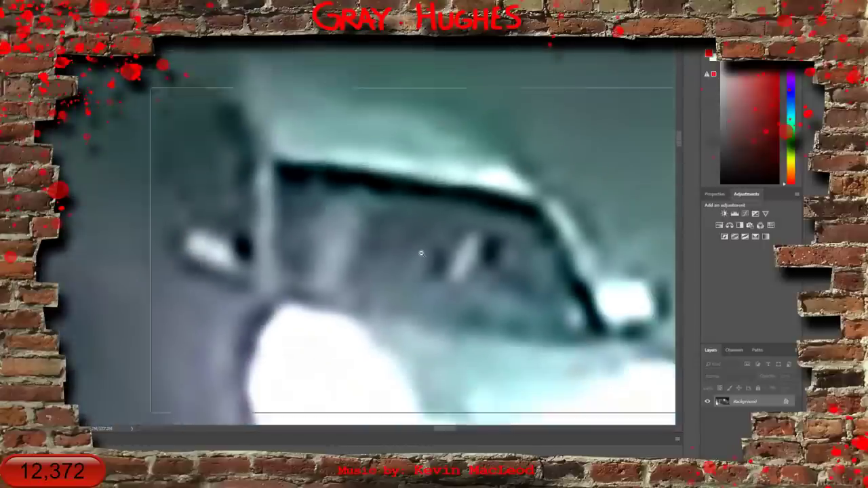
scroll(420, 254, "down", 2)
scroll(420, 253, "down", 2)
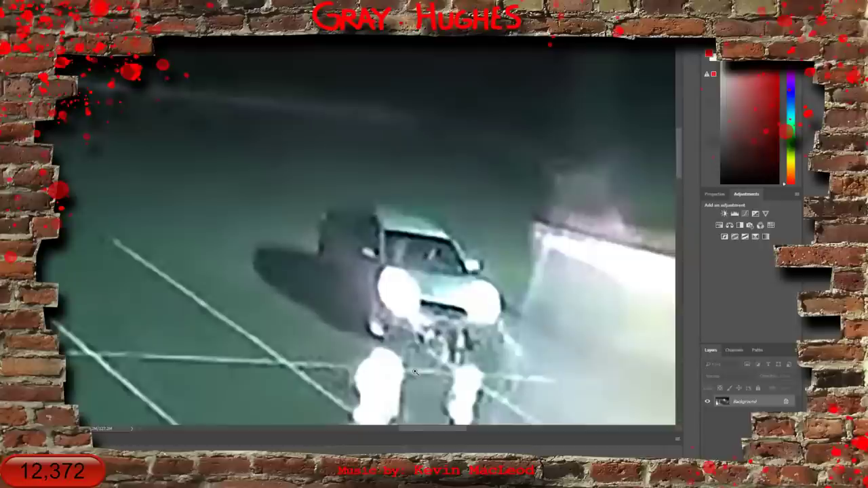
scroll(415, 372, "down", 2)
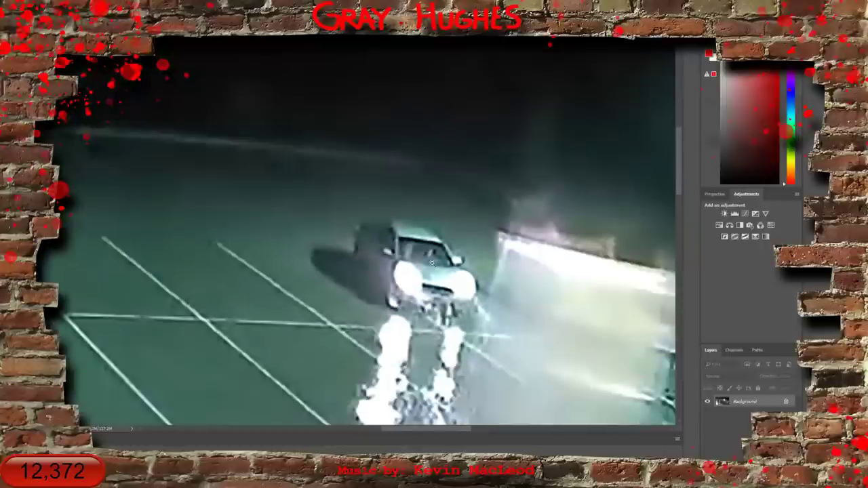
scroll(437, 253, "down", 2)
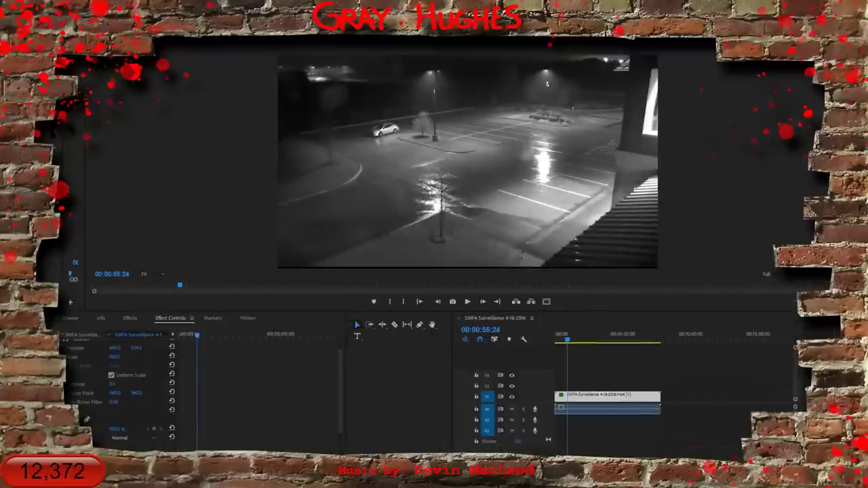
Widen the media bin, append the Creekside Church Surveillance Video clip after the SWFA clip on V1, and preview its start
left_click_drag(63, 124, 235, 119)
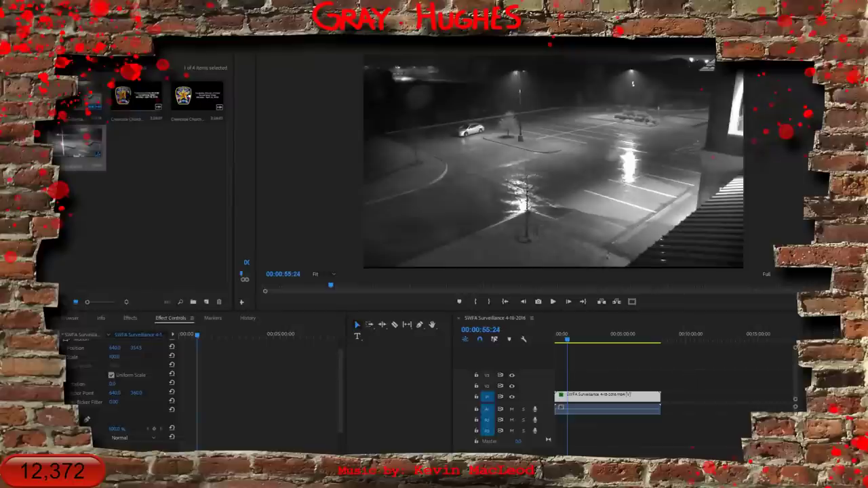
left_click_drag(126, 97, 669, 397)
left_click(672, 339)
left_click_drag(673, 343, 665, 341)
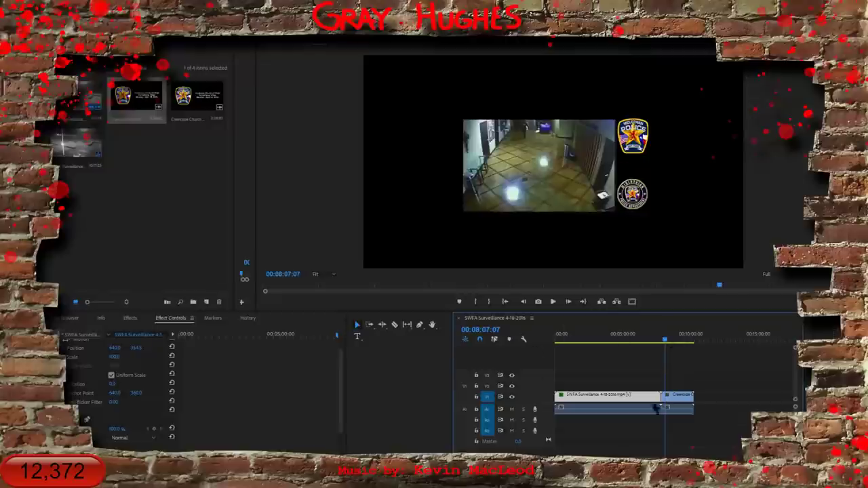
Scale the Creekside Church clip to about 249% so the camera footage fills the frame, and check a further moment
left_click(681, 397)
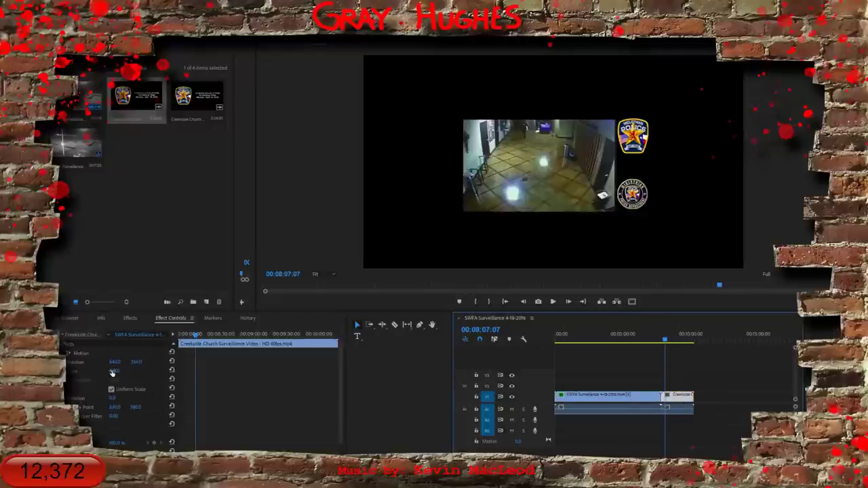
left_click_drag(113, 371, 414, 397)
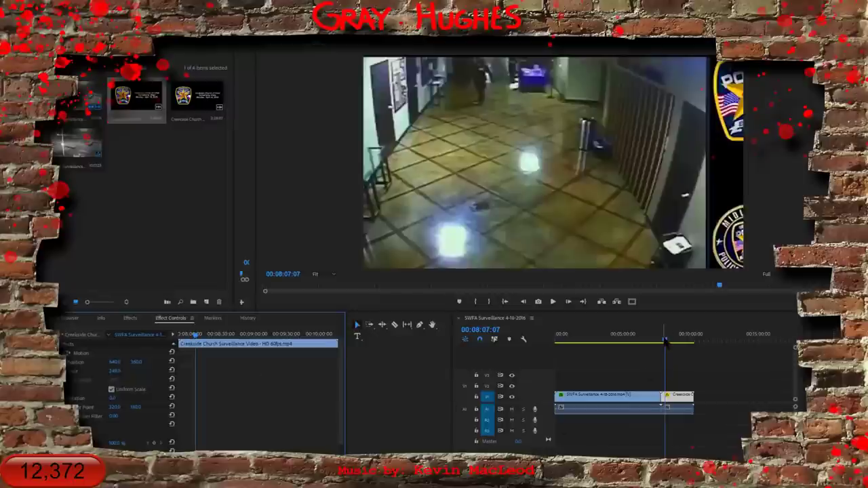
left_click_drag(669, 341, 672, 342)
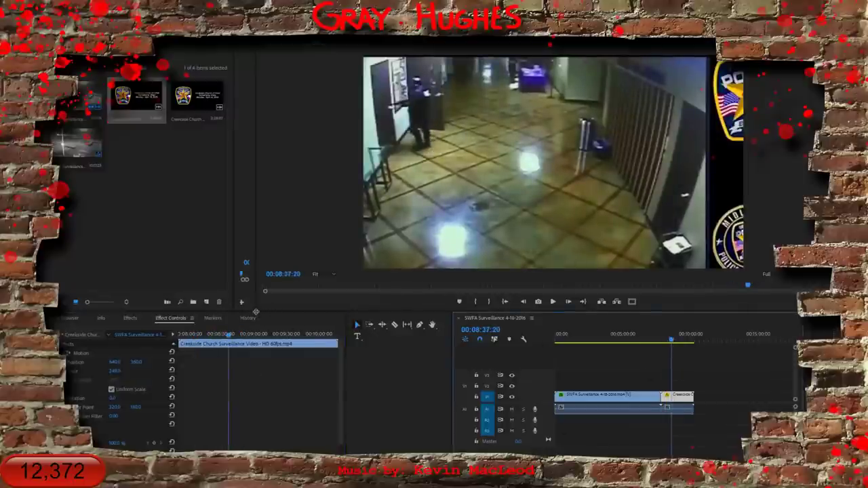
Enlarge the preview area and review the church hallway footage of the figure in police gear walking and opening a door
left_click_drag(260, 310, 111, 386)
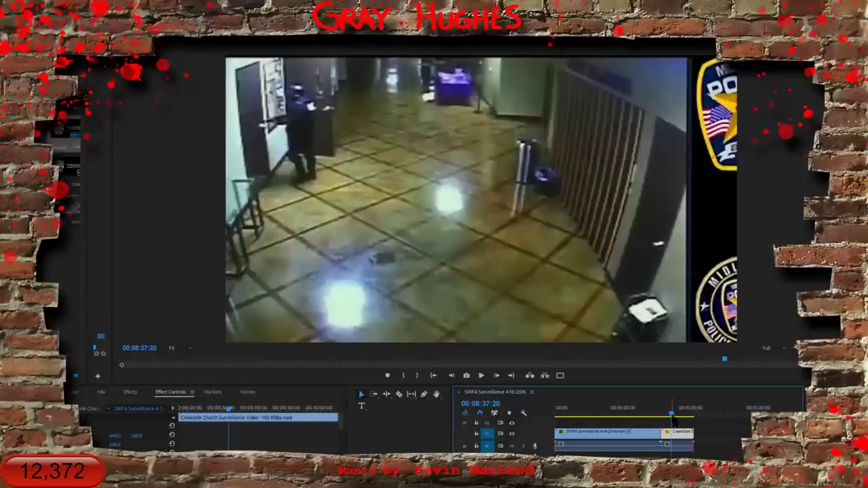
left_click_drag(672, 416, 679, 417)
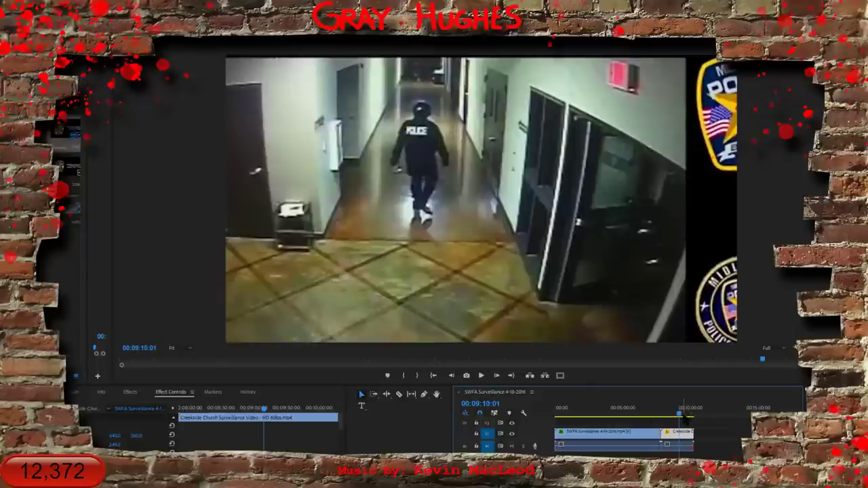
mouse_move(677, 415)
left_mouse_down()
mouse_move(657, 429)
mouse_move(684, 424)
left_mouse_up()
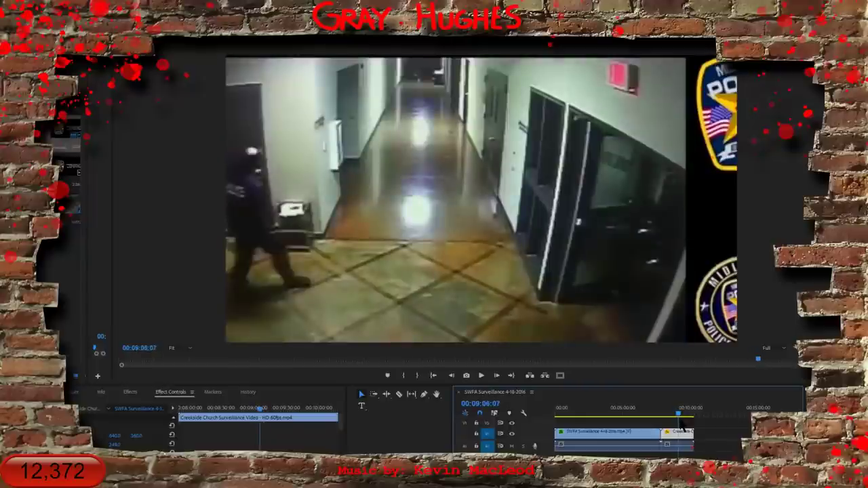
left_click_drag(682, 424, 683, 423)
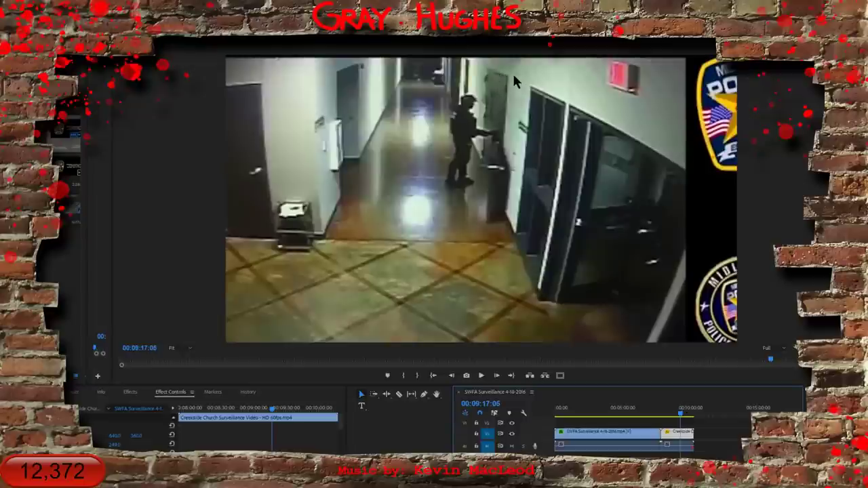
key("space")
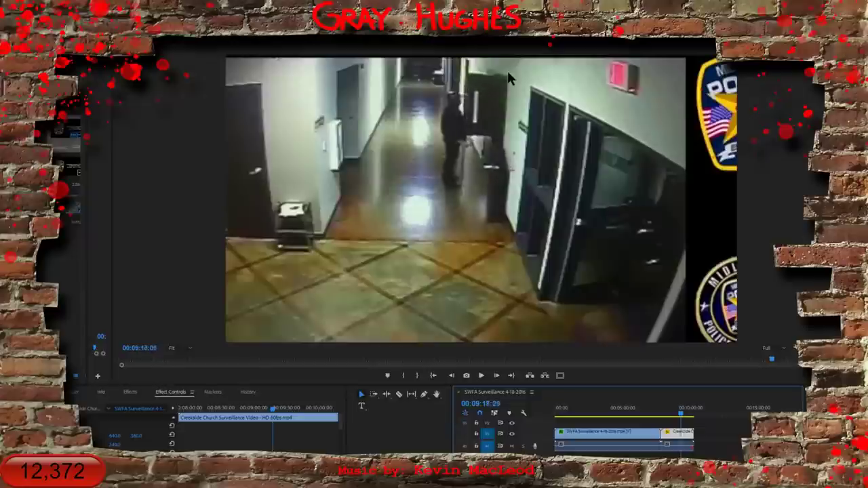
scroll(507, 71, "up", 10)
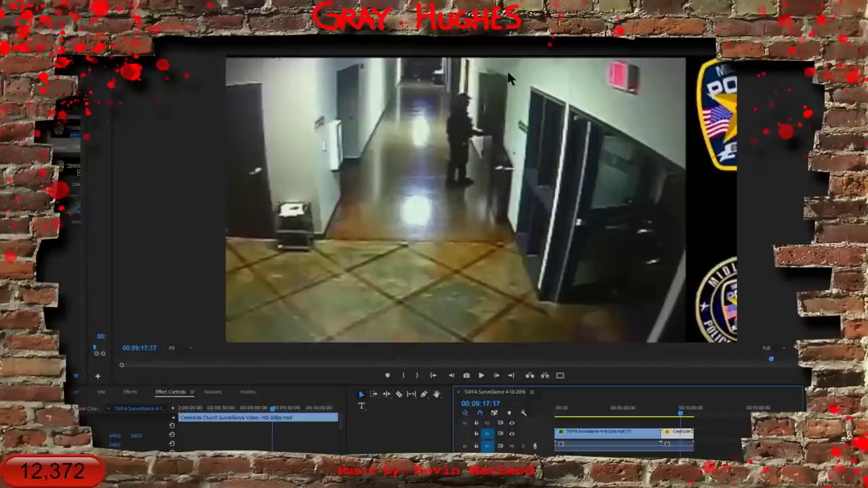
Step frame by frame through the hallway footage around 00:09:17 to 00:09:18, settling on the figure standing upright at the door at 00:09:18:01
scroll(507, 70, "down", 11)
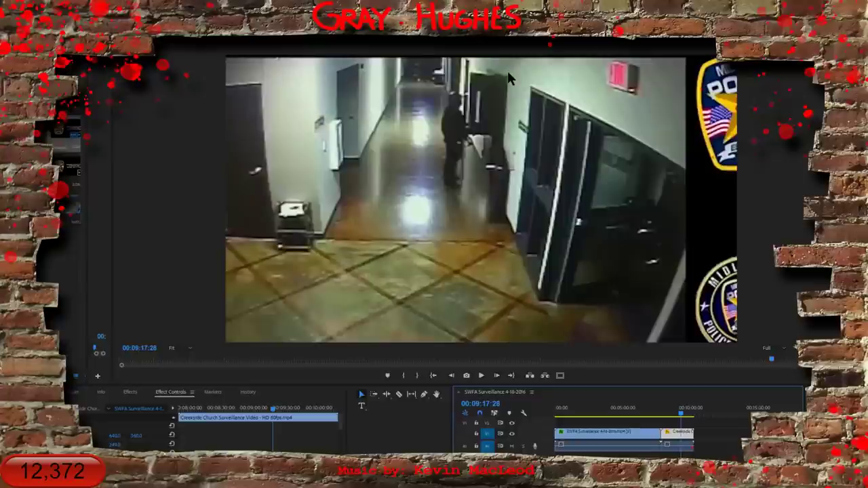
key("Left")
key("Left")
key("Left")
key("Left")
key("Left")
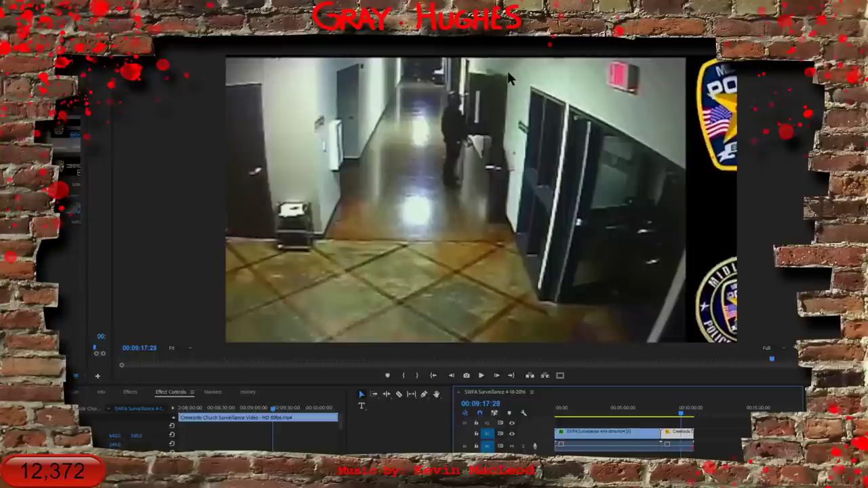
key("Left")
key("Left")
key("Left")
key("Right")
key("Right")
key("Right")
key("Right")
key("Right")
key("Right")
key("Right")
key("Right")
key("Right")
key("Right")
key("Right")
key("Right")
key("Right")
key("Right")
key("Right")
key("Right")
key("Right")
key("Right")
key("Right")
key("Right")
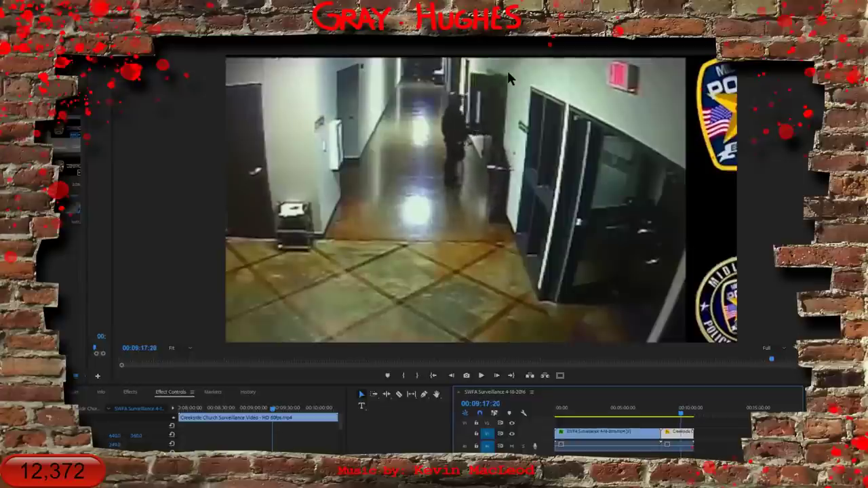
key("Left")
key("Left")
key("Left")
key("Left")
key("Left")
key("Left")
key("Left")
key("Left")
key("Left")
key("Left")
key("Left")
key("Left")
key("Left")
key("Left")
key("Left")
key("Left")
key("Left")
key("Left")
key("Left")
key("Left")
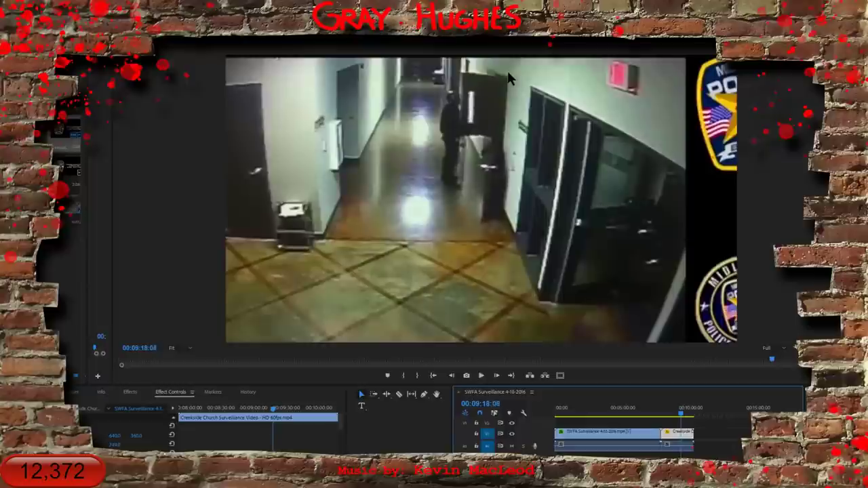
key("Left")
key("Left")
key("Left")
key("Left")
key("Left")
key("Left")
key("Left")
key("Left")
key("Left")
key("Left")
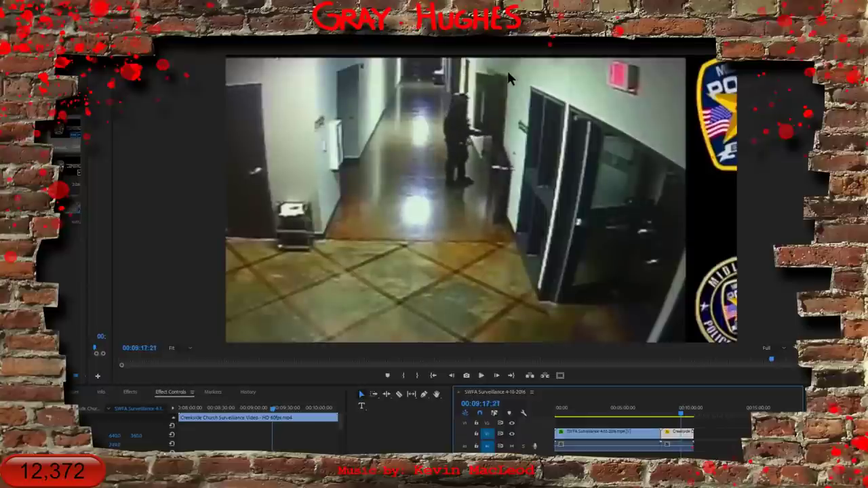
key("Right")
key("Right")
key("Right")
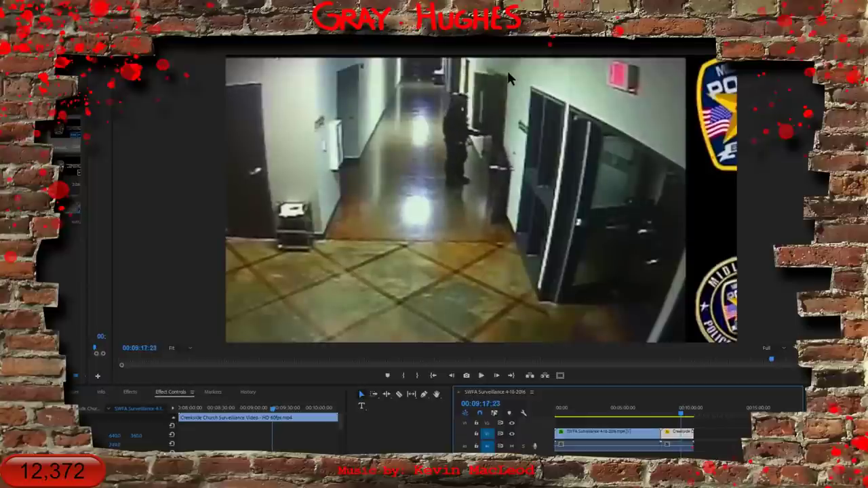
key("Right")
key("Right")
key("Right")
key("Right")
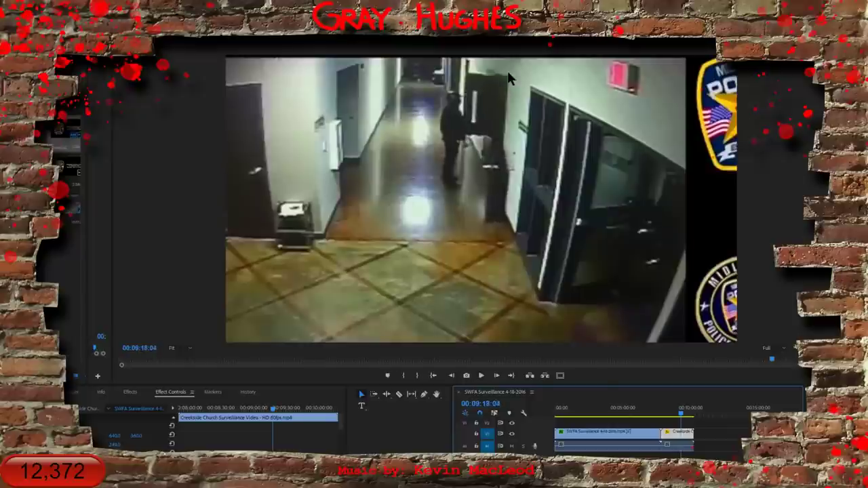
key("Left")
key("Left")
key("Left")
key("Left")
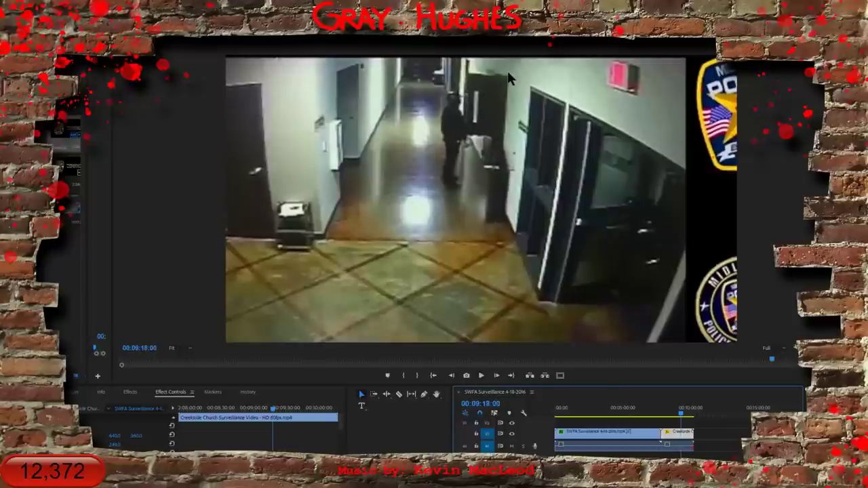
key("Right")
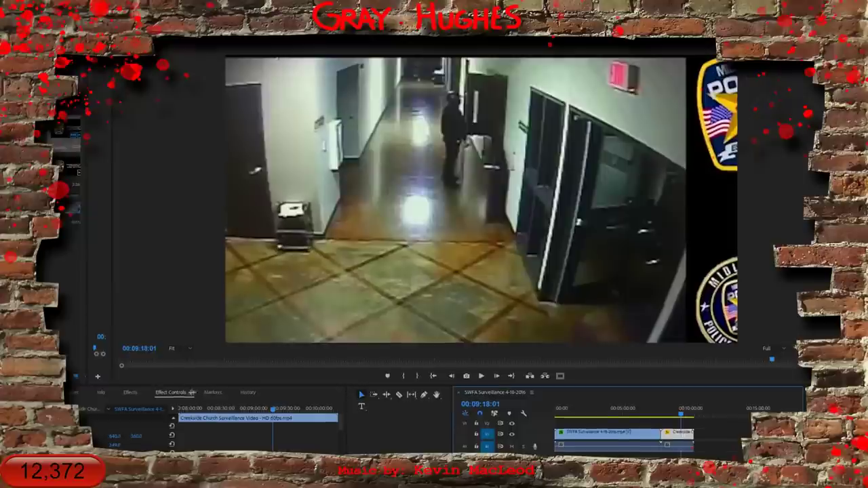
Enlarge the preview slightly and capture a screenshot region around the figure, the open door and the hallway floor
left_click_drag(195, 385, 169, 415)
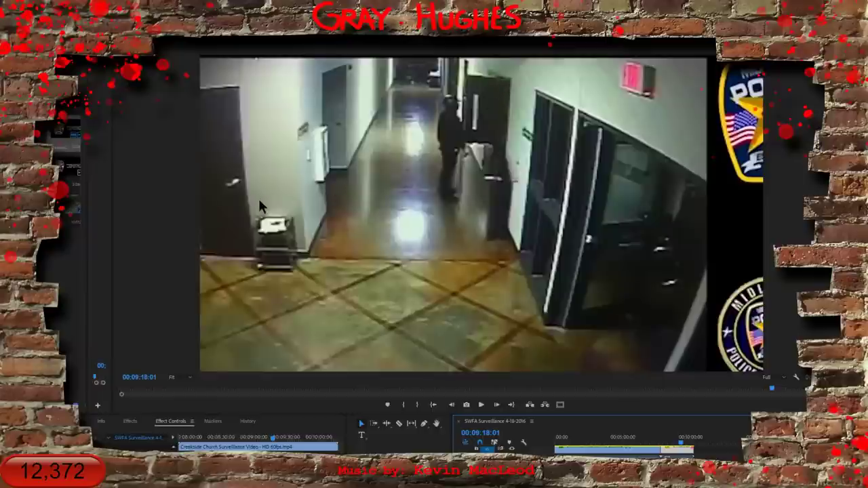
key("Print")
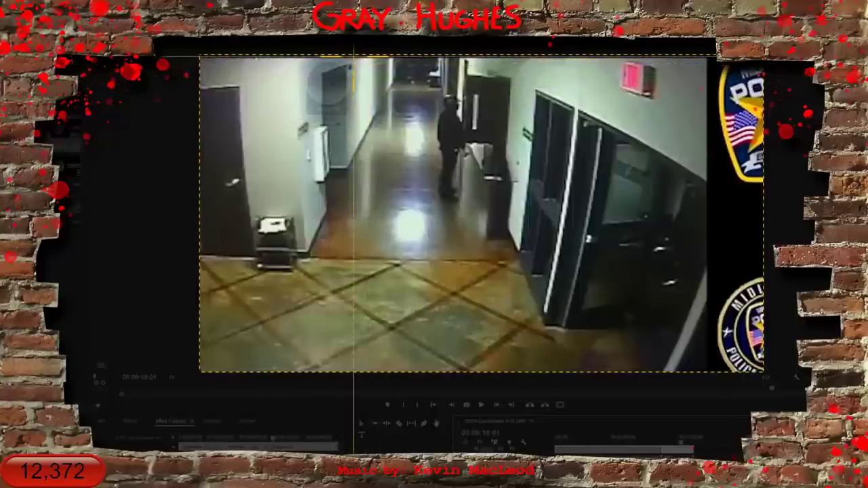
mouse_move(349, 59)
left_mouse_down()
mouse_move(589, 256)
mouse_move(550, 282)
mouse_move(563, 285)
left_mouse_up()
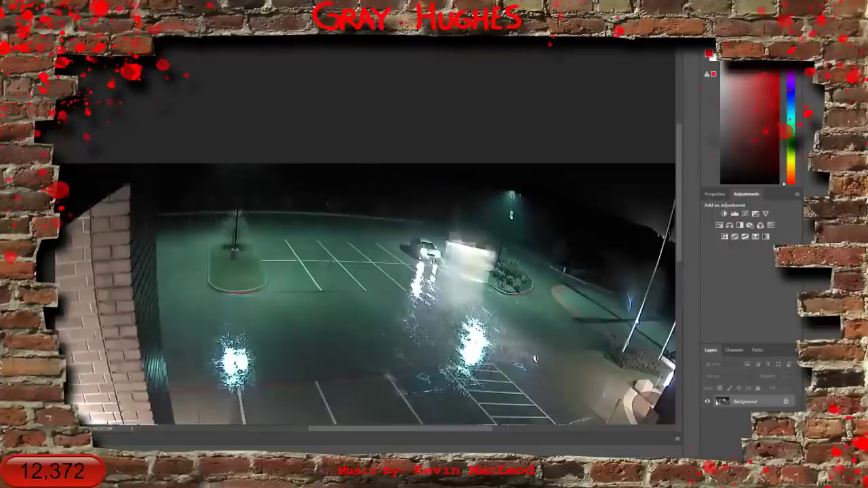
Switch to Photoshop, create a new document from the Clipboard preset, and paste the captured hallway still into it
left_click(36, 7)
left_click(51, 17)
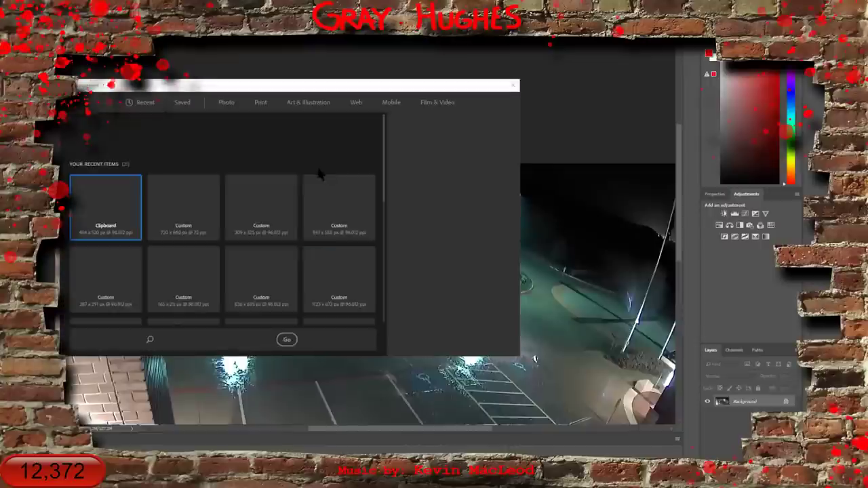
left_click(458, 341)
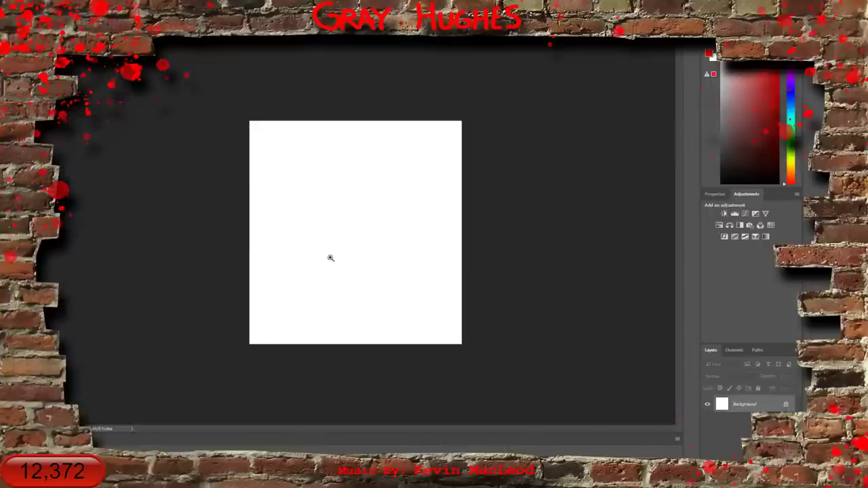
key("ctrl+v")
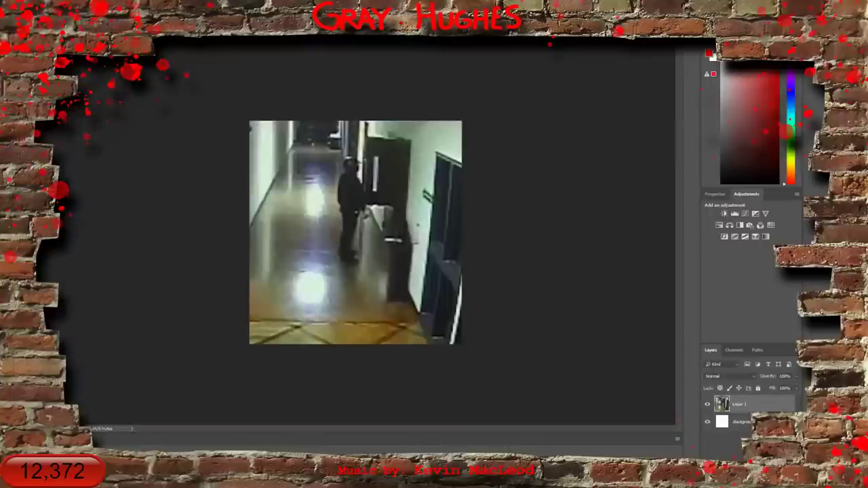
scroll(359, 184, "up", 1)
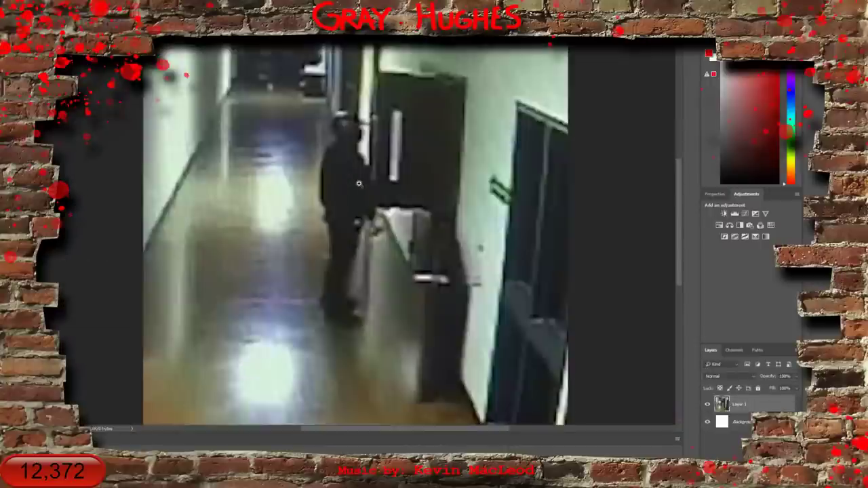
Show the grid over the hallway still
left_click(164, 9)
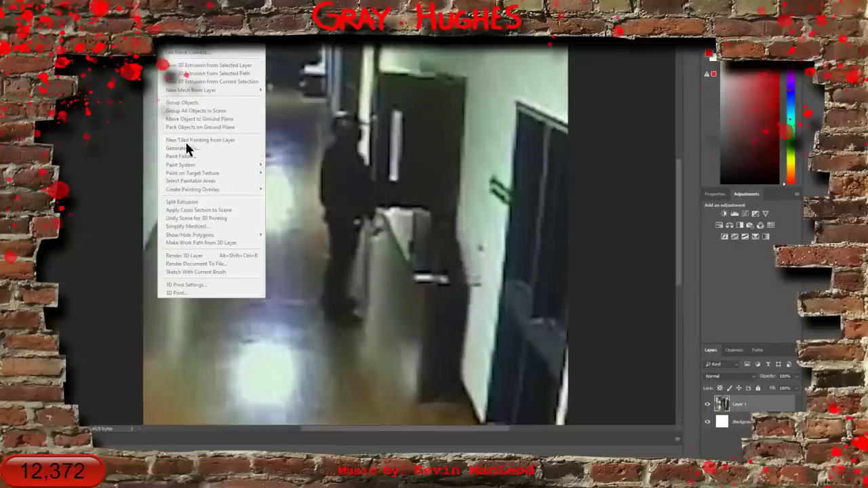
mouse_move(179, 8)
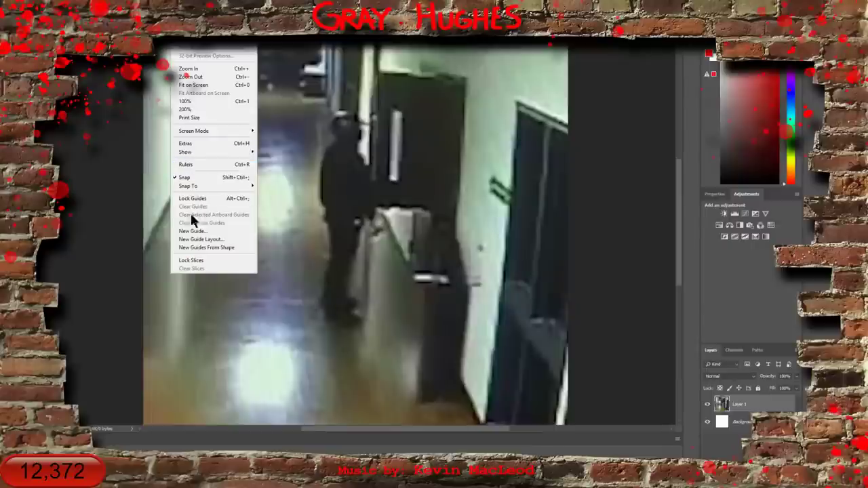
mouse_move(181, 151)
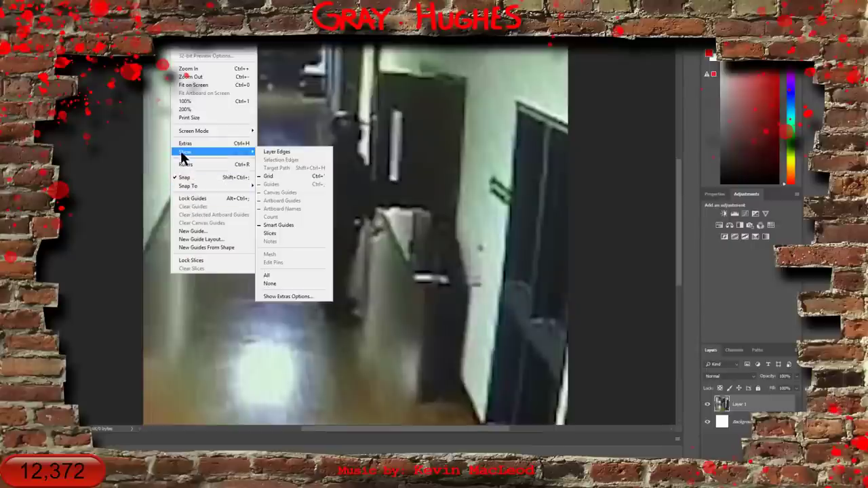
left_click(269, 176)
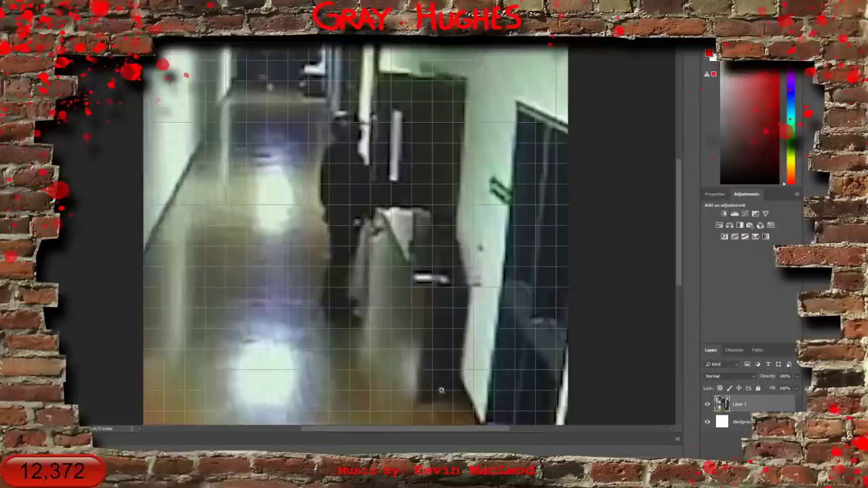
Add an empty layer above the hallway still and look over the figure beside the door against the grid
scroll(372, 373, "down", 2)
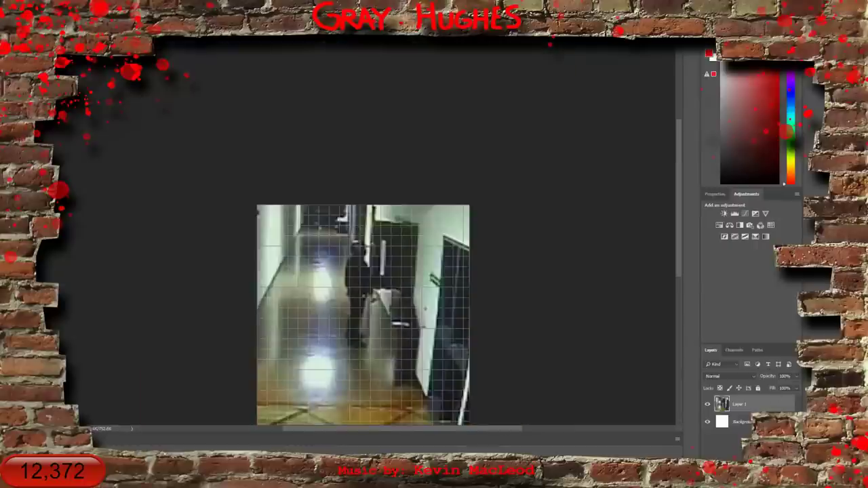
left_click(780, 449)
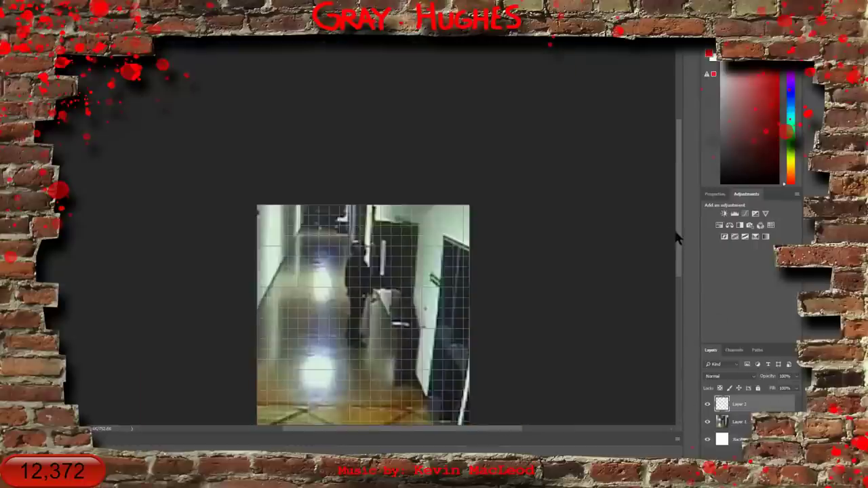
left_click_drag(678, 239, 678, 277)
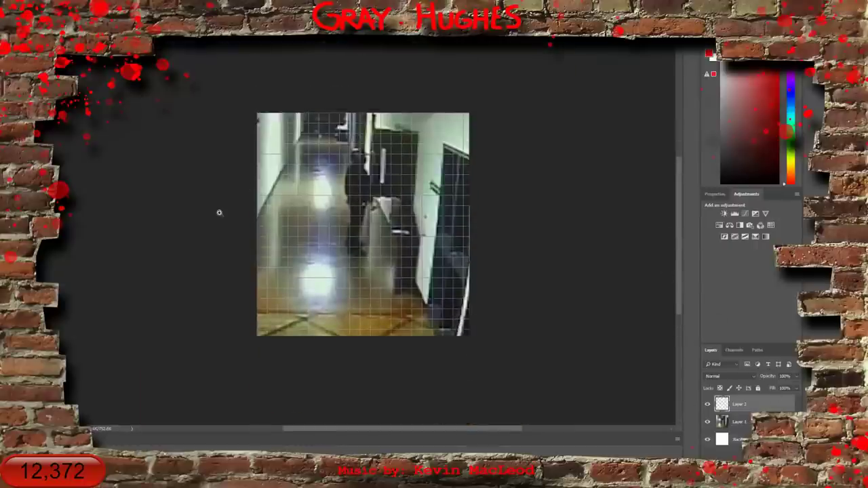
left_click(331, 282, "alt")
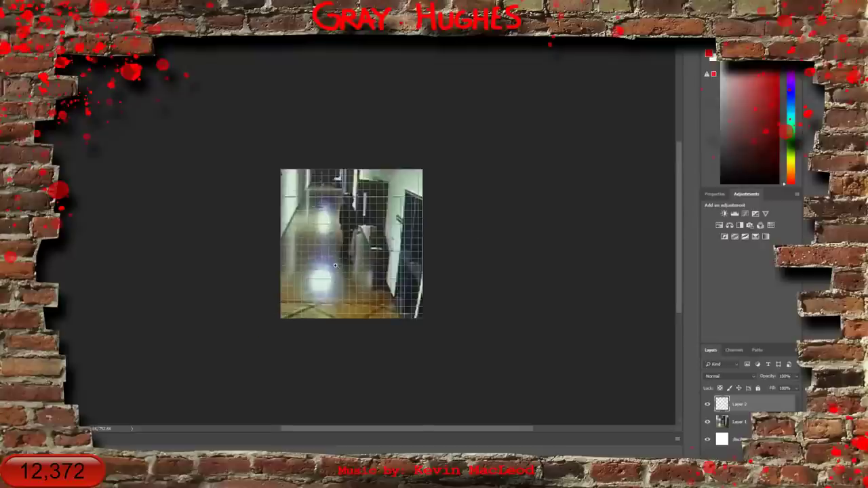
left_click(346, 266)
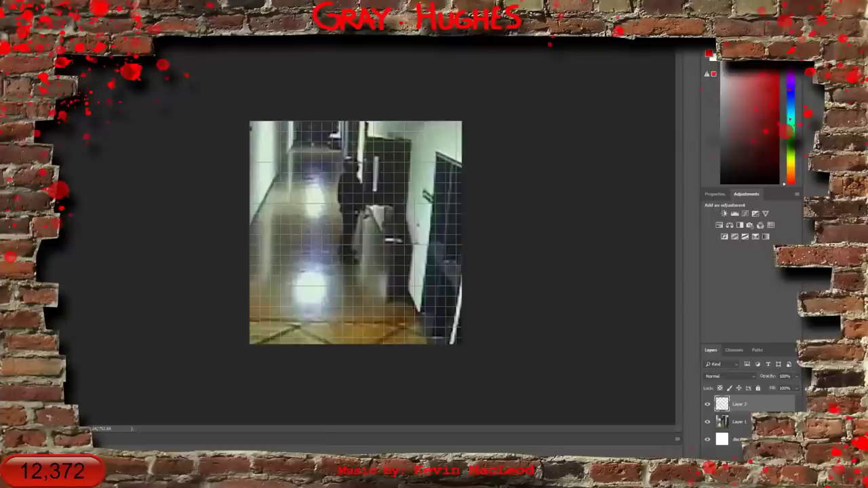
left_click(359, 214)
left_click(376, 178, "alt")
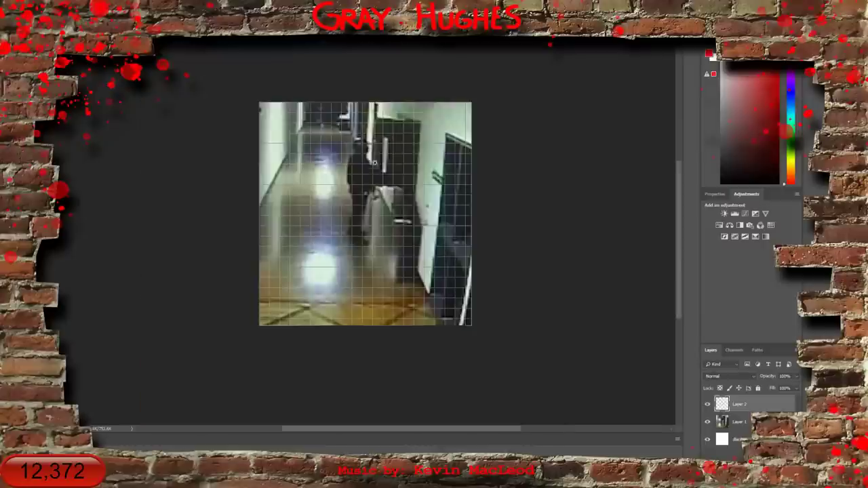
scroll(374, 163, "up", 1)
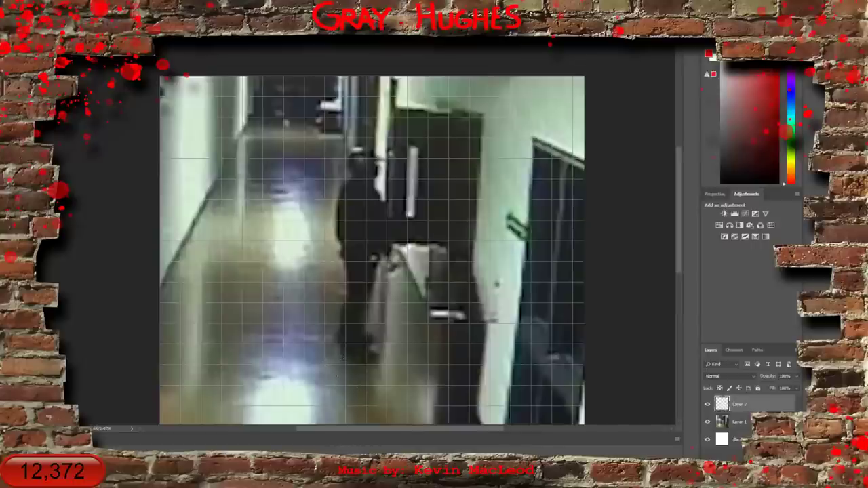
key("alt+e")
key("Escape")
key("alt+s")
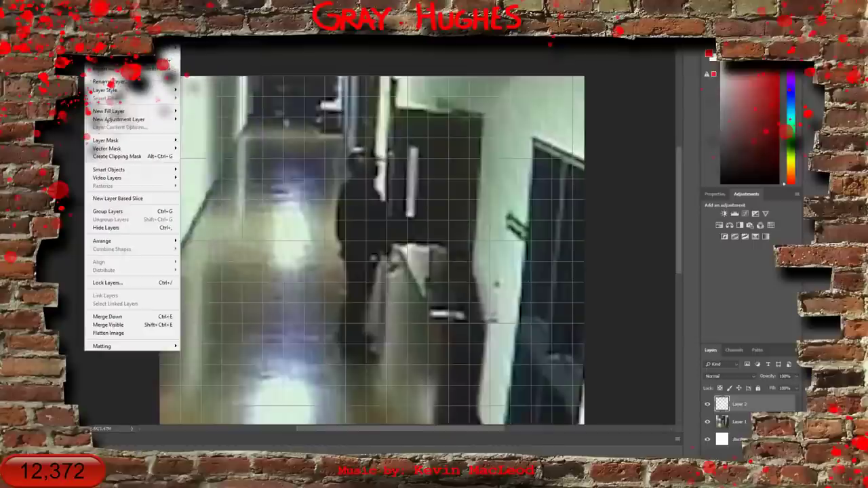
mouse_move(76, 34)
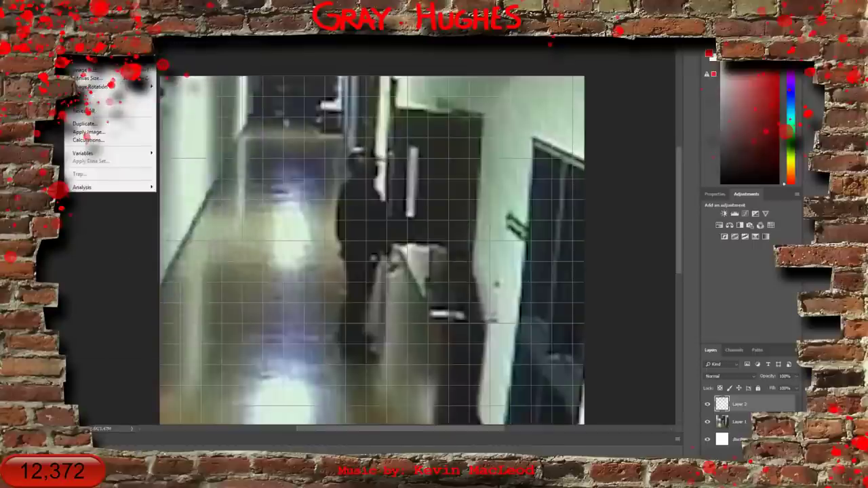
mouse_move(130, 5)
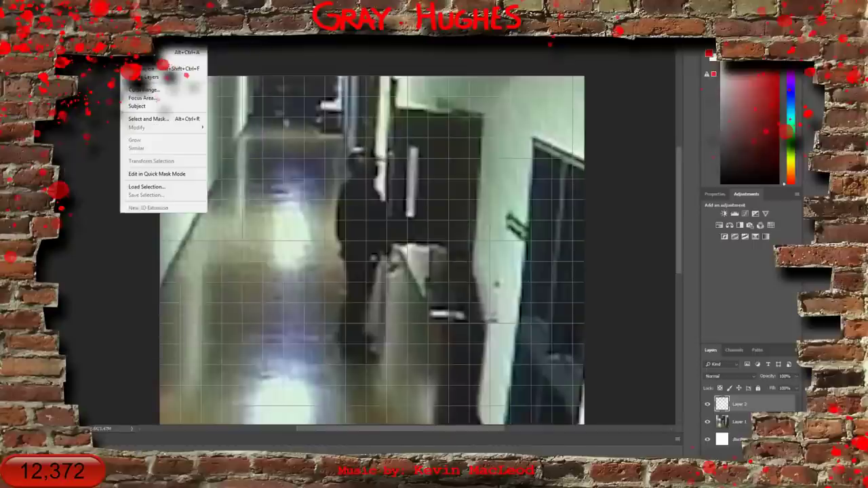
mouse_move(183, 34)
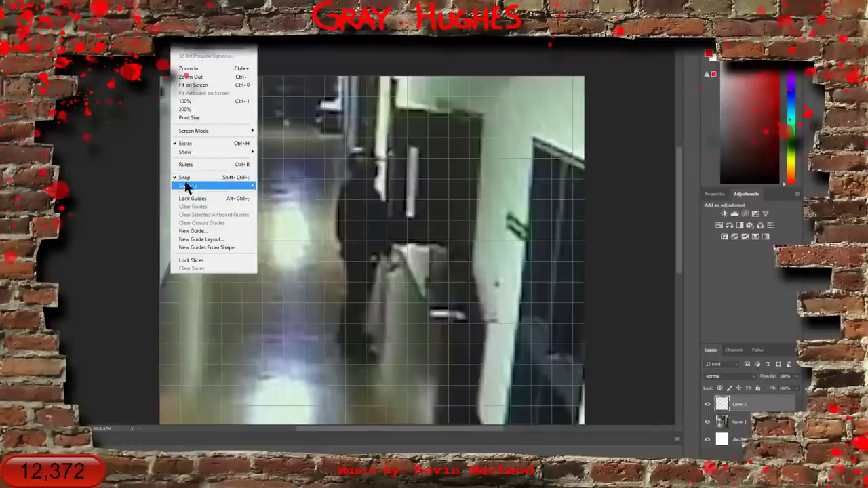
left_click(183, 40)
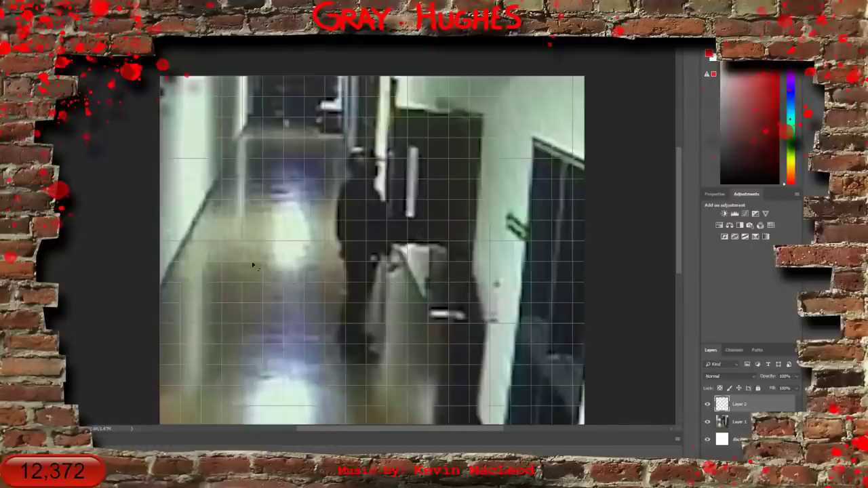
key("alt+e")
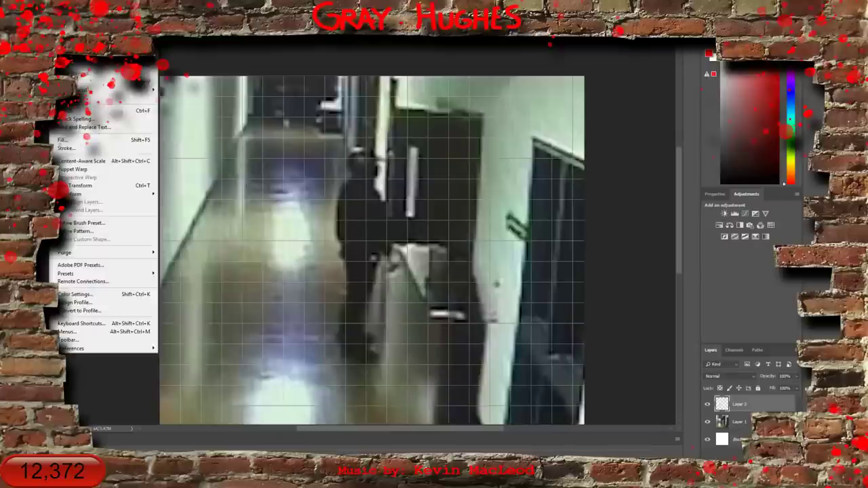
key("Escape")
key("alt+e")
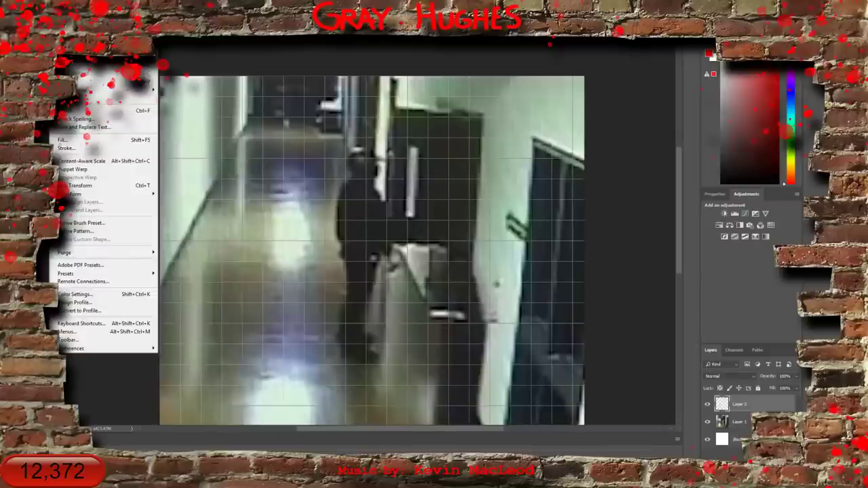
key("Escape")
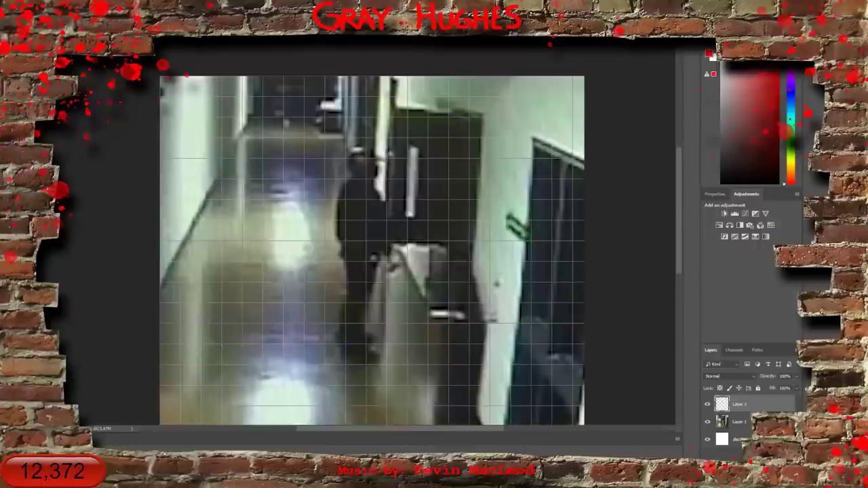
Draw three horizontal red lines one grid square apart across the hallway floor beside the figure, each five squares wide
left_click_drag(221, 344, 324, 344)
left_click_drag(324, 323, 222, 323)
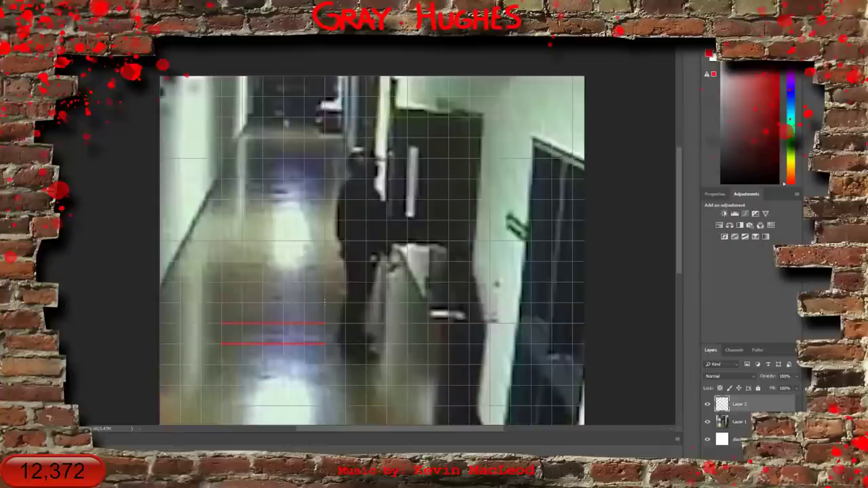
left_click_drag(324, 303, 222, 303)
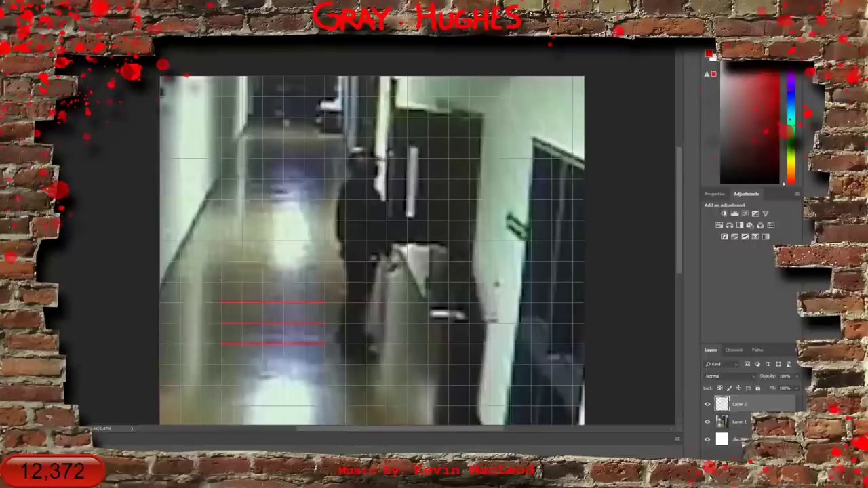
Undo the upper two red lines, keeping only the lowest one level with the figure's feet
key("alt+e")
key("ctrl+alt+z")
key("alt+e")
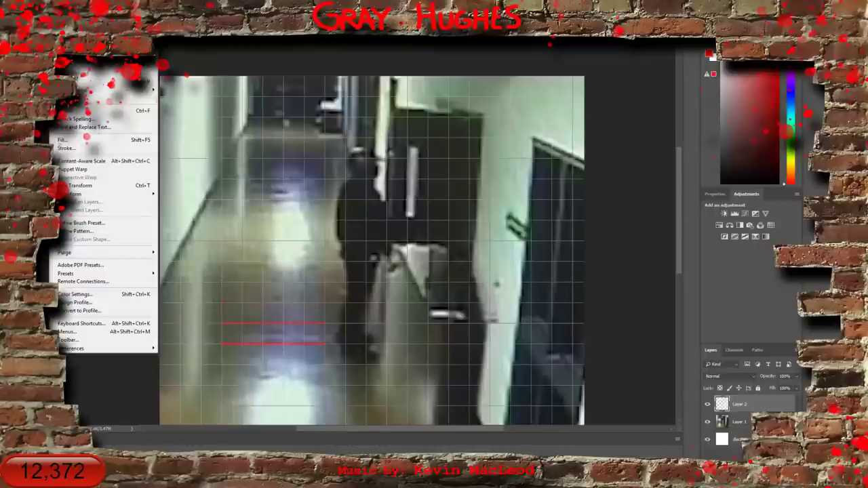
key("Escape")
key("alt+e")
key("Return")
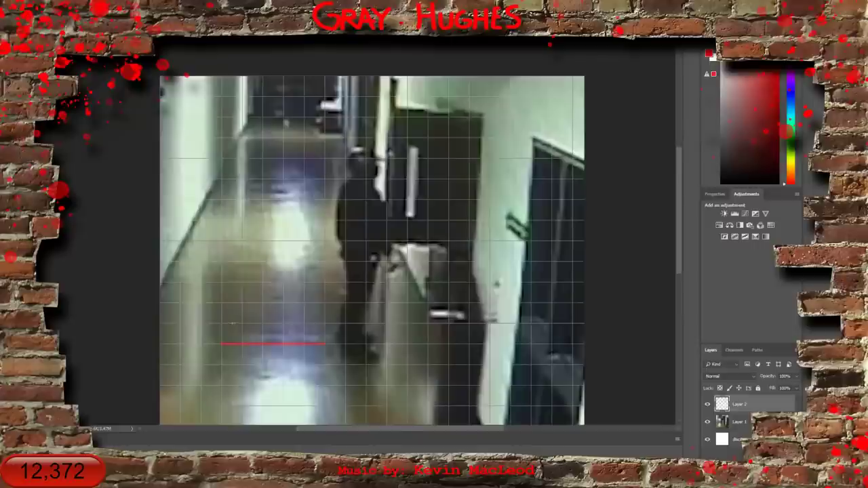
key("alt+e")
key("Escape")
Draw more horizontal red lines at three-square intervals above the remaining one, and delete the layer holding the lines
left_click(325, 282, "shift")
left_click_drag(325, 220, 222, 220)
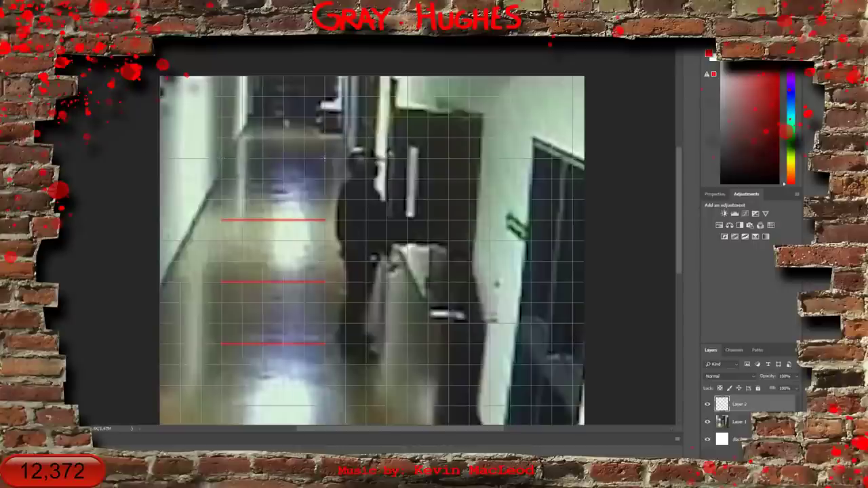
left_click_drag(221, 158, 326, 159)
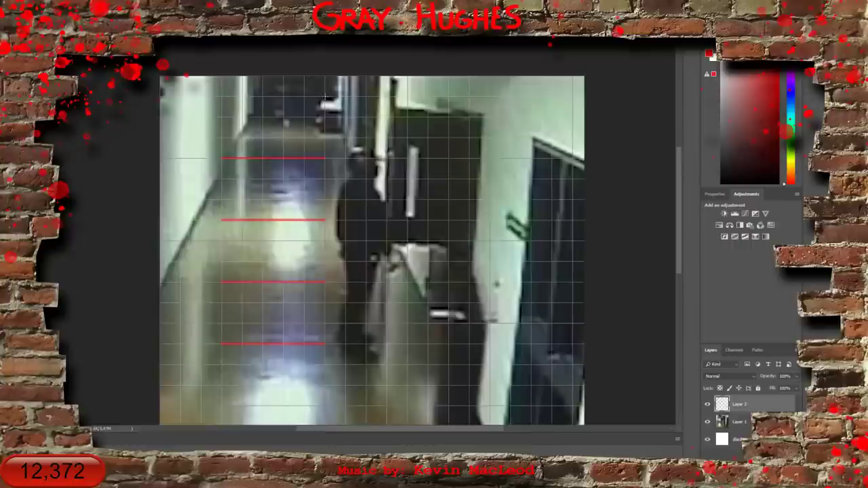
left_click_drag(325, 96, 325, 96)
key("Delete")
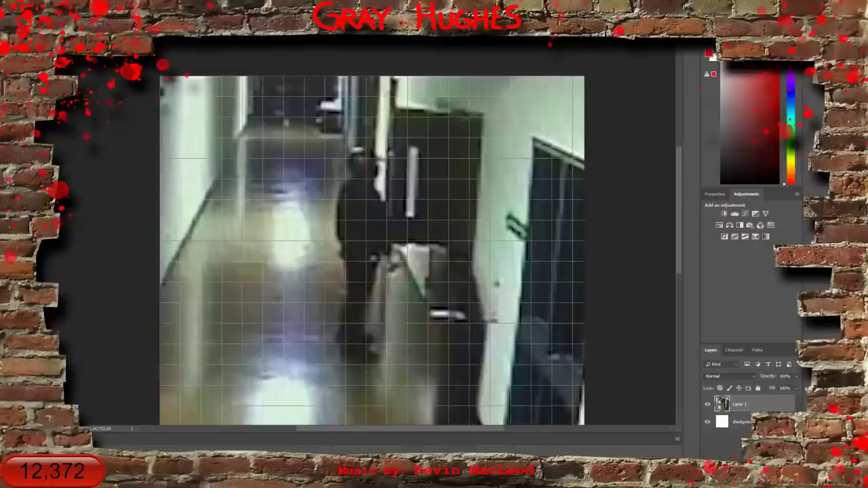
Try a six-square-wide red line near the still's lower edge on a new layer, undo it and merge the layer down
key("ctrl+shift+alt+n")
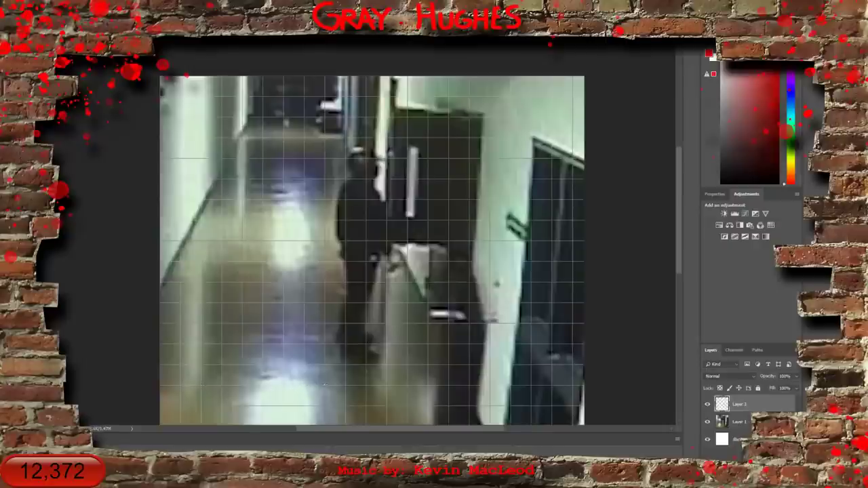
left_click(325, 384, "shift")
key("alt+e")
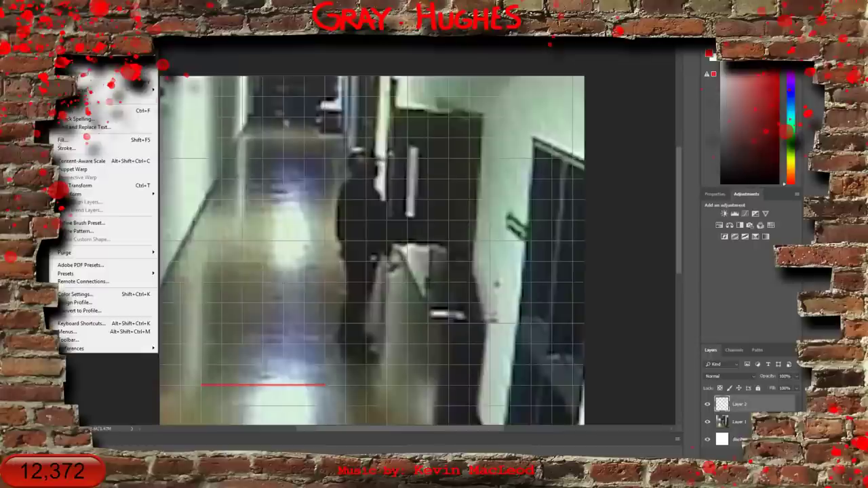
key("ctrl+z")
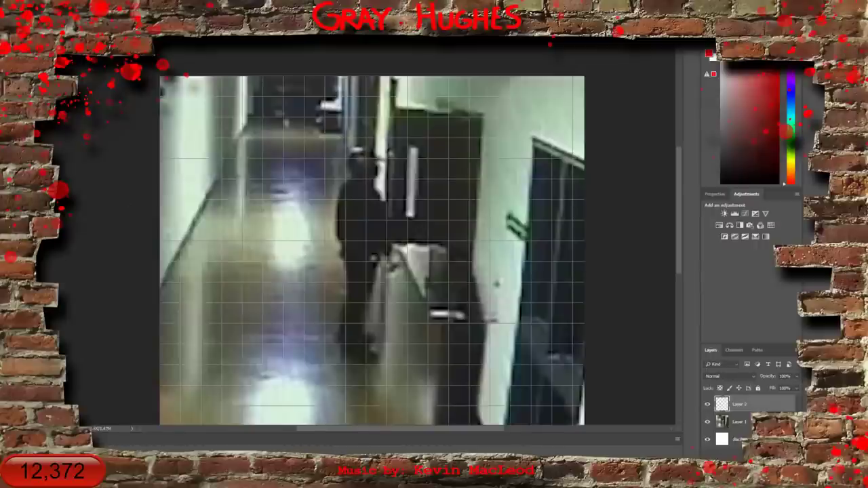
key("ctrl+e")
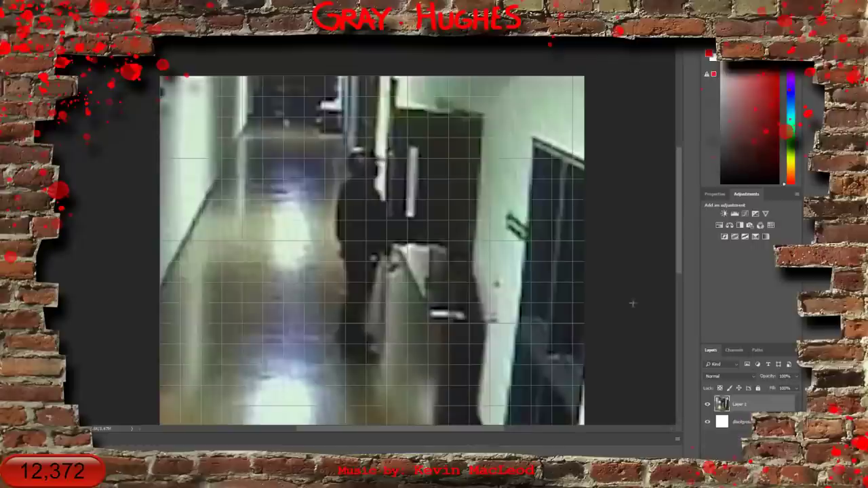
Add an empty layer, try shifting the hallway still against the grid, undo the shift and reselect the empty layer
key("ctrl+shift+alt+n")
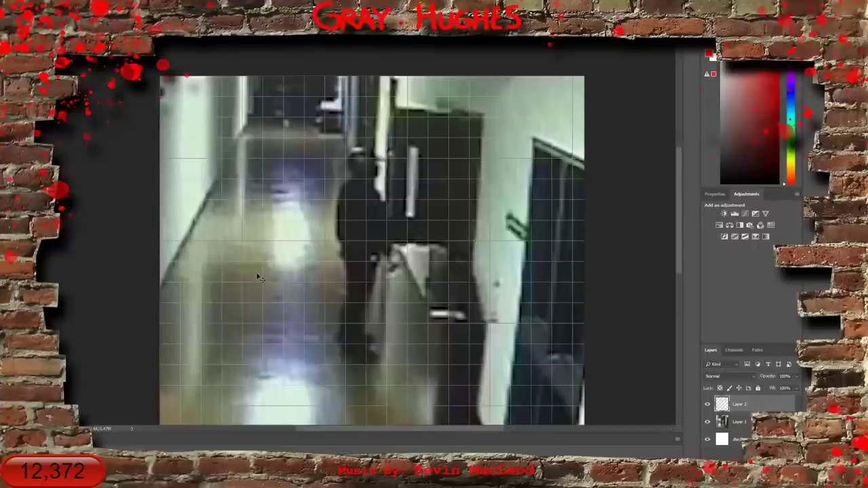
left_click_drag(260, 279, 260, 265)
key("ctrl+z")
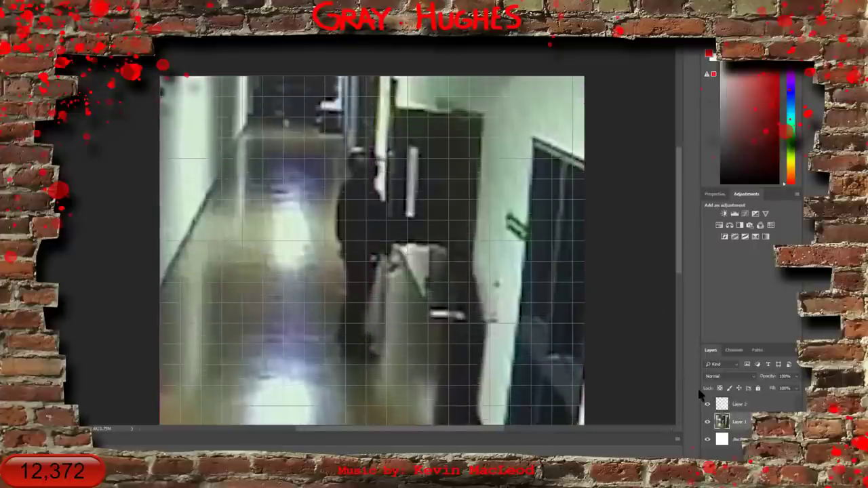
left_click(752, 405)
left_click_drag(501, 367, 492, 331)
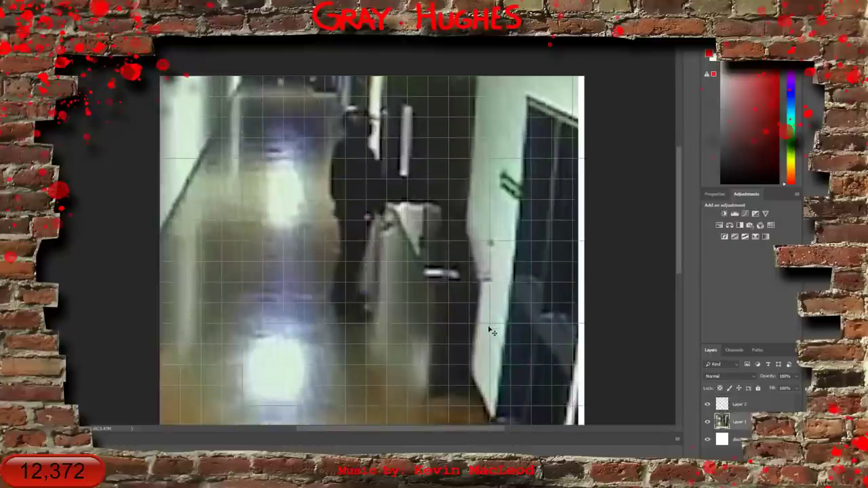
key("ctrl+z")
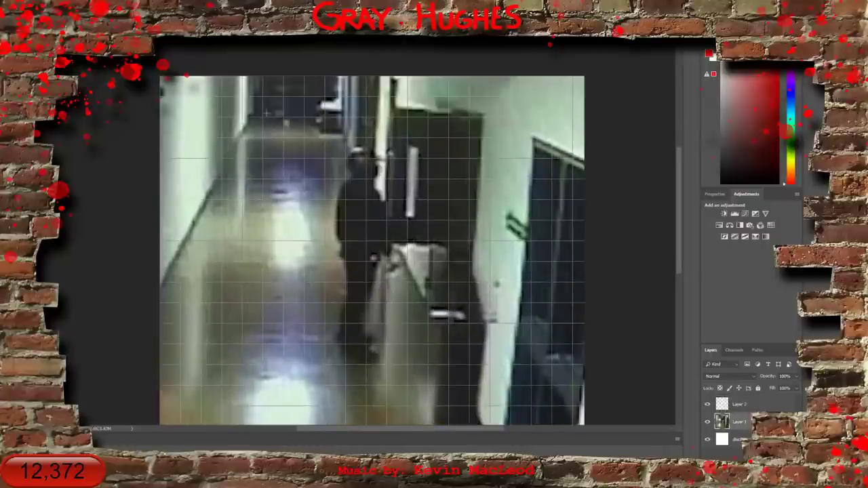
left_click_drag(101, 141, 109, 151)
left_click(745, 407)
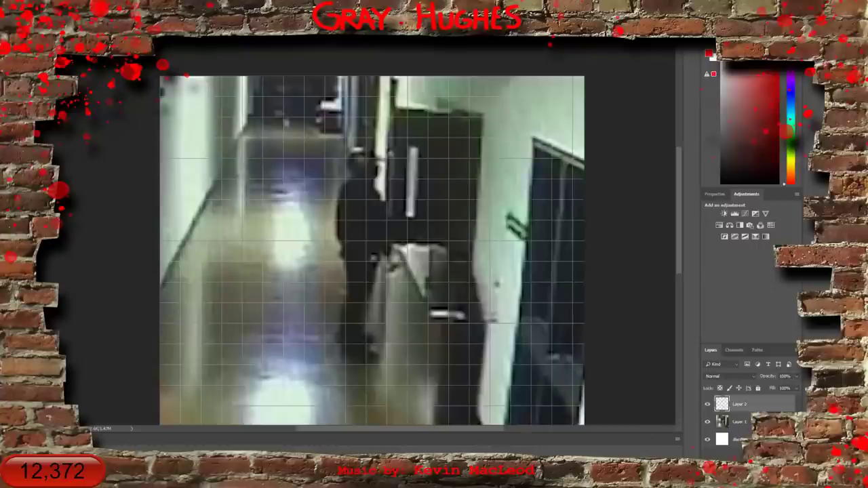
Merge the empty layer down, adjust the brush and add a fresh empty layer above the hallway still
key("ctrl+e")
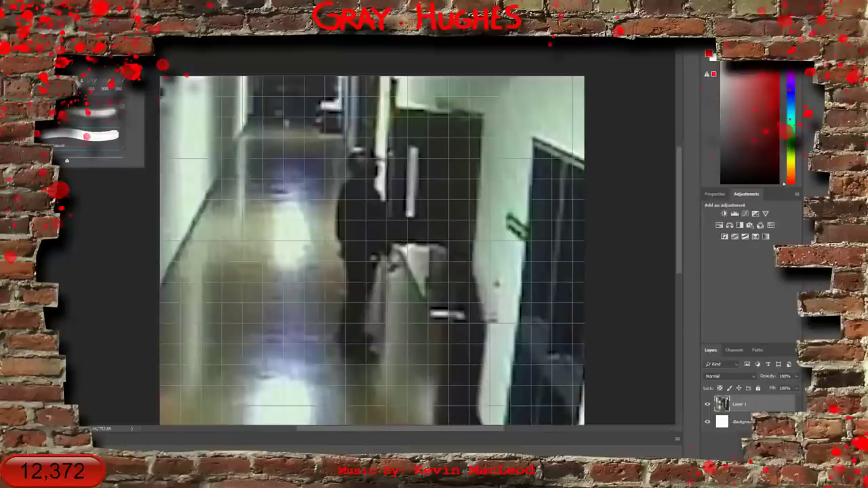
key("Return")
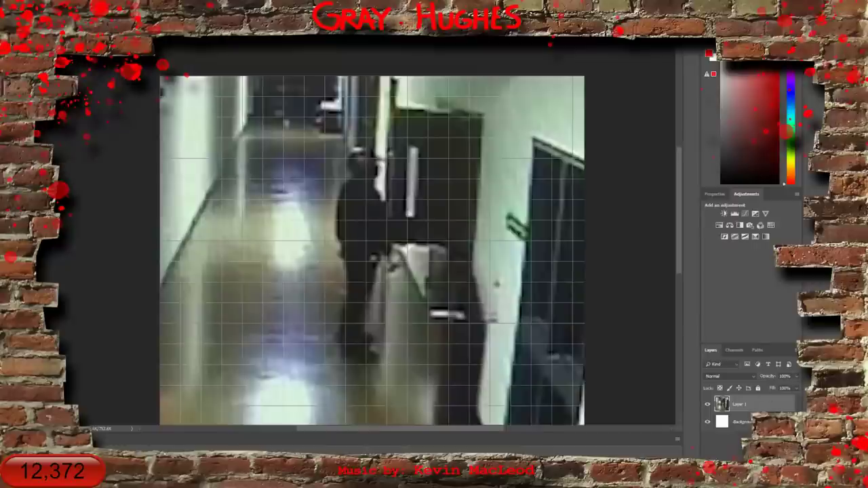
key("ctrl+shift+alt+n")
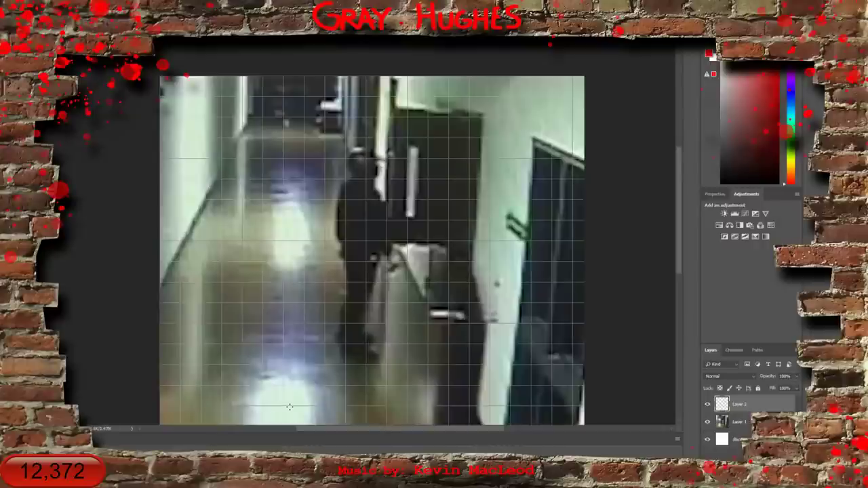
Draw eight horizontal red lines two grid squares apart up the hallway, each five squares wide, from the still's lower edge upward
left_click_drag(305, 406, 202, 406)
left_click(202, 364)
left_click(303, 364, "shift")
left_click(305, 282, "shift")
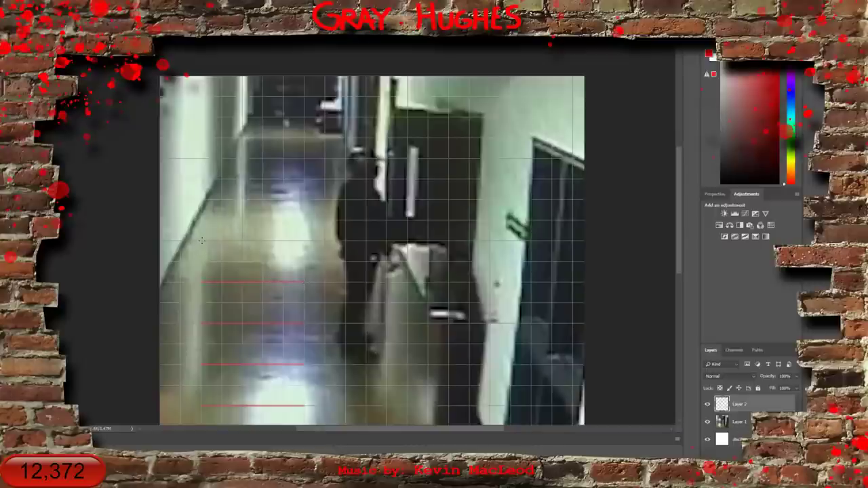
left_click_drag(306, 241, 202, 241)
left_click(304, 200, "shift")
left_click_drag(304, 158, 201, 158)
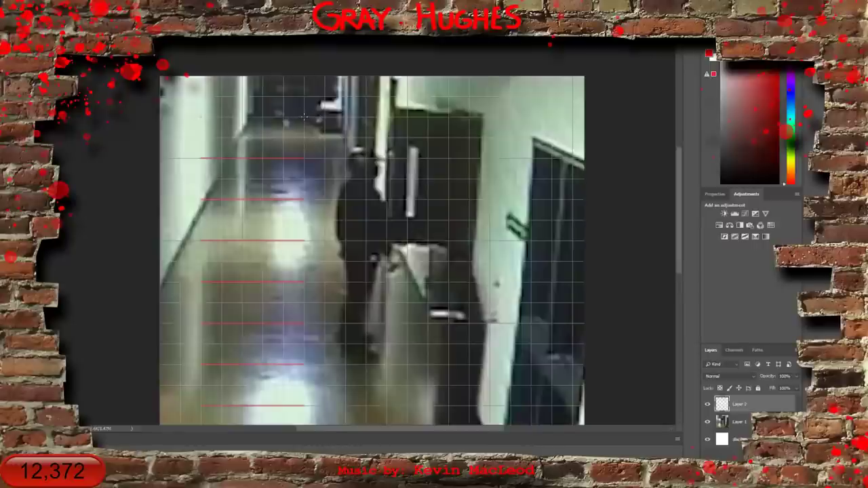
left_click(305, 117, "shift")
Move the set of red lines across the hallway so that it overlaps the figure beside the door
left_click_drag(273, 368, 288, 366)
key("ctrl+z")
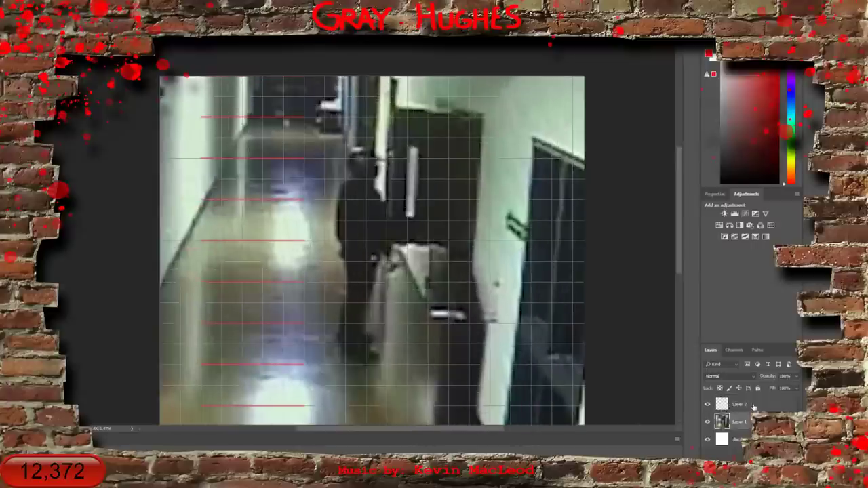
key("ctrl+z")
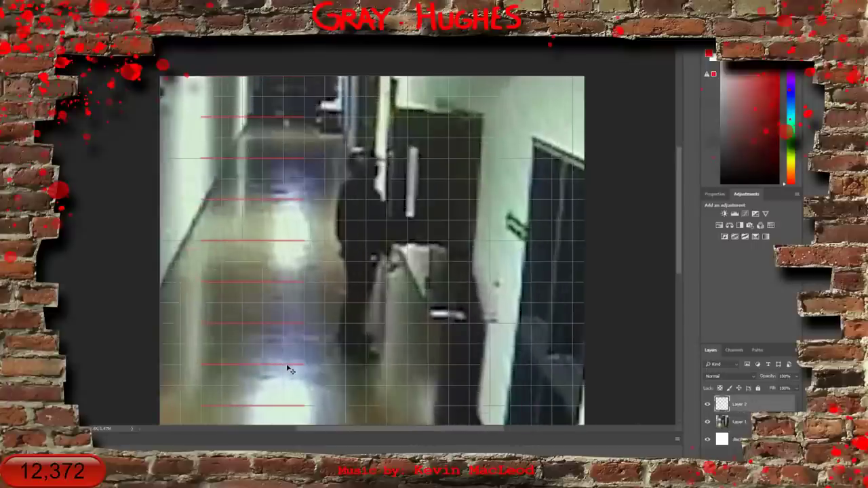
left_click_drag(290, 370, 394, 314)
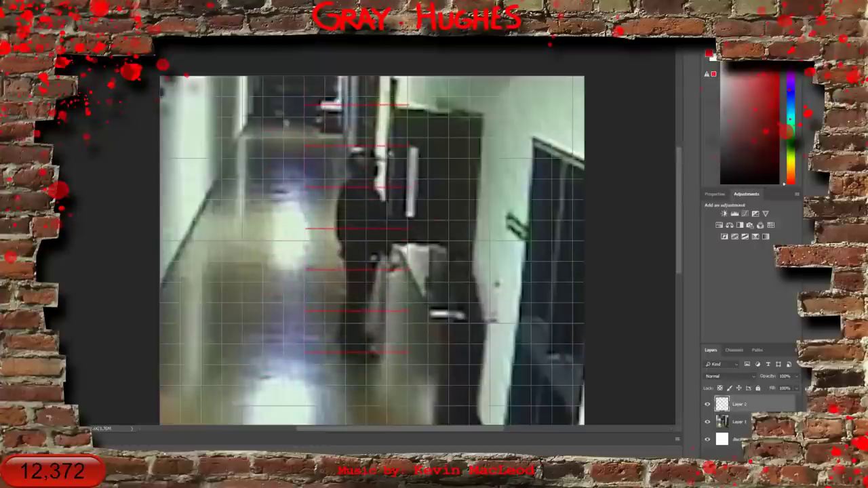
Hide the grid and nudge the red line layer slightly upward over the figure
left_click(178, 37)
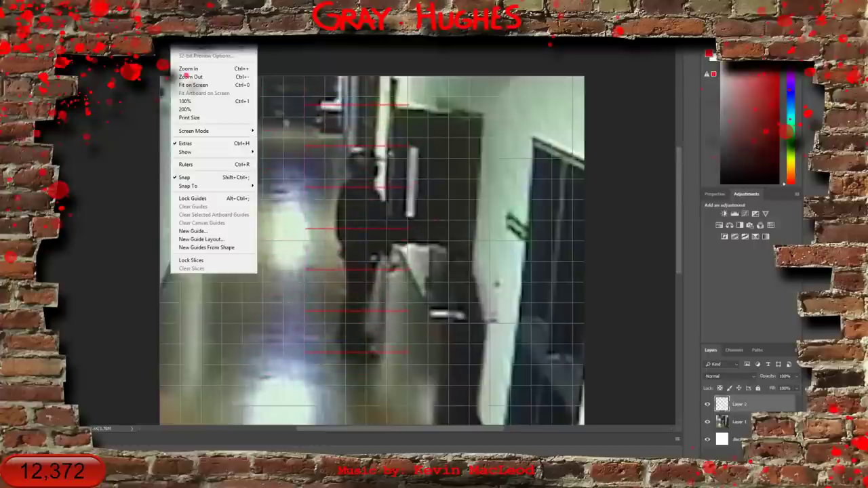
left_click(181, 146)
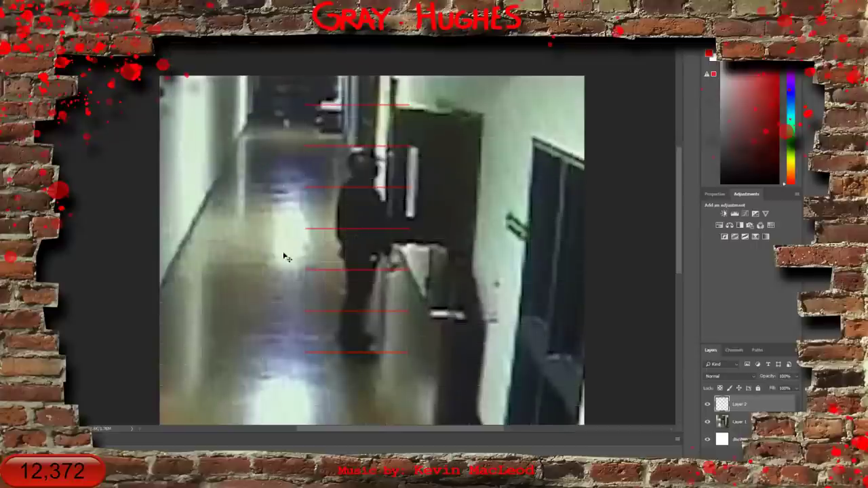
left_click(359, 274)
left_click_drag(360, 274, 358, 284)
key("ctrl+z")
left_click(719, 406)
mouse_move(363, 314)
left_mouse_down()
mouse_move(366, 305)
mouse_move(345, 315)
mouse_move(359, 305)
mouse_move(366, 310)
left_mouse_up()
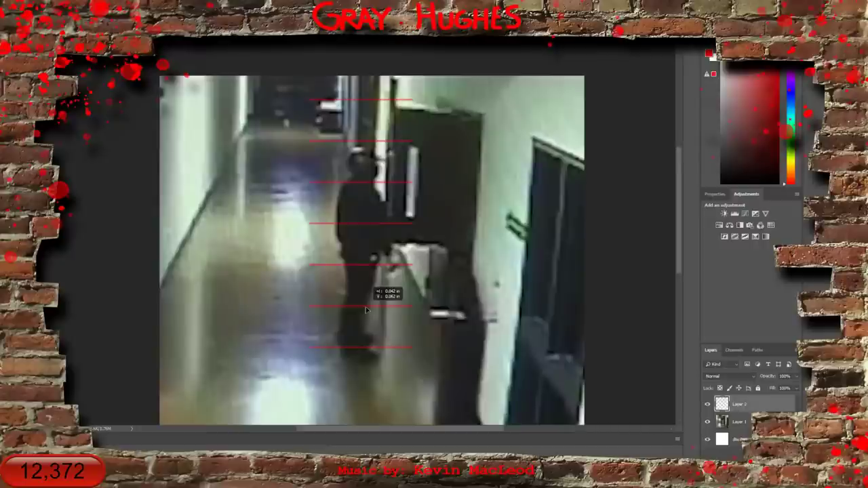
left_click_drag(367, 310, 366, 311)
Scale the red lines vertically to span from the door's top edge to the figure's feet, and align them over the figure
left_click(57, 7)
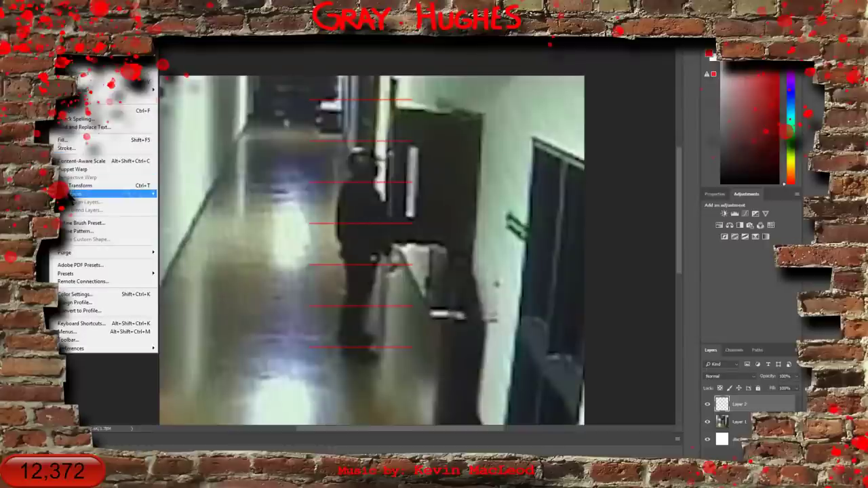
mouse_move(132, 195)
left_click(173, 209)
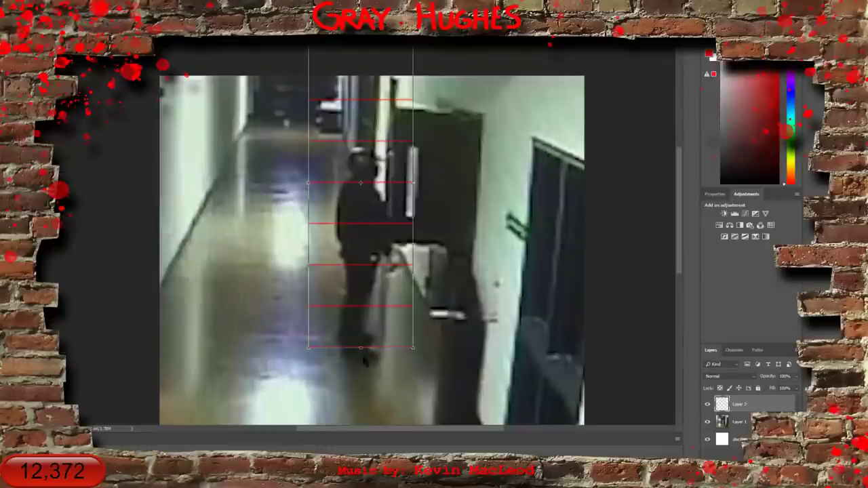
left_click_drag(361, 348, 360, 296)
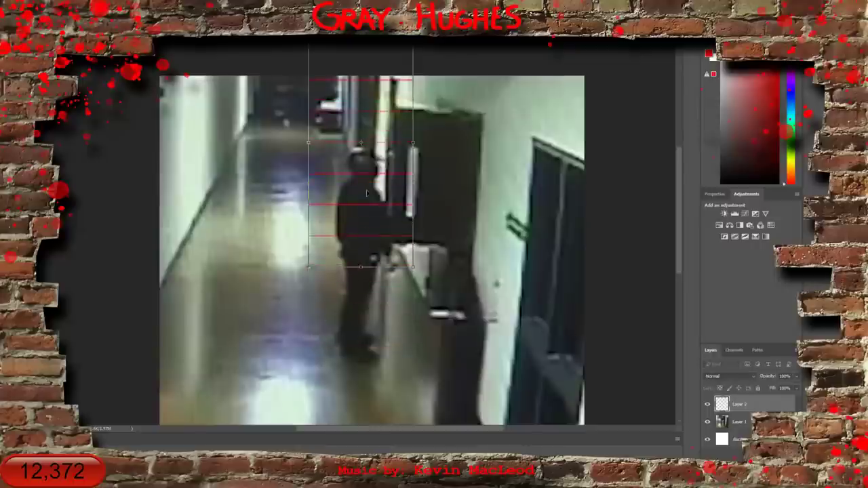
left_click_drag(370, 212, 365, 273)
left_click_drag(359, 97, 358, 108)
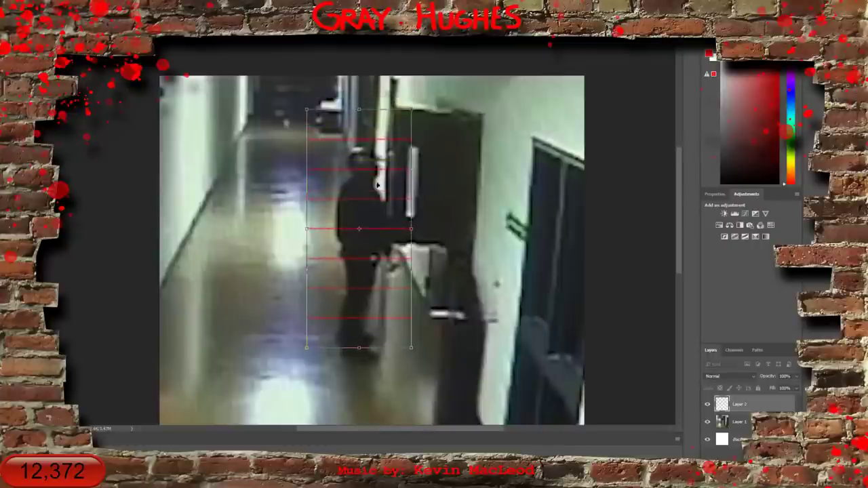
left_click_drag(388, 174, 372, 172)
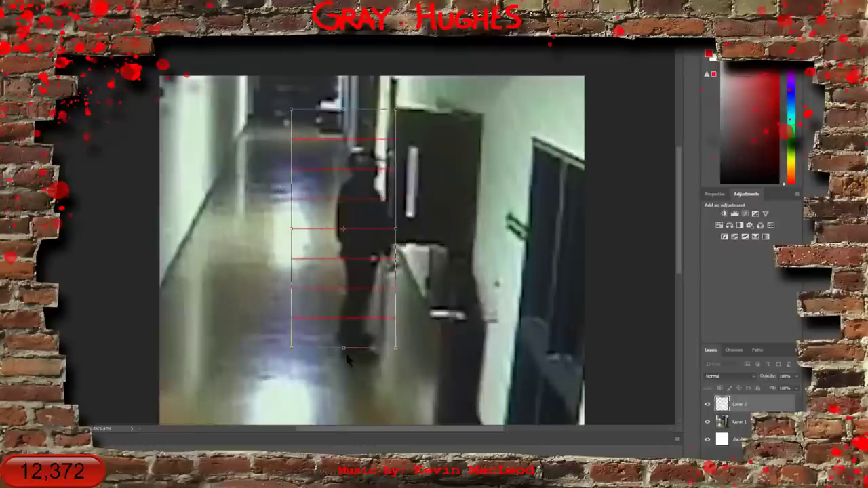
left_click_drag(343, 348, 343, 349)
key("Return")
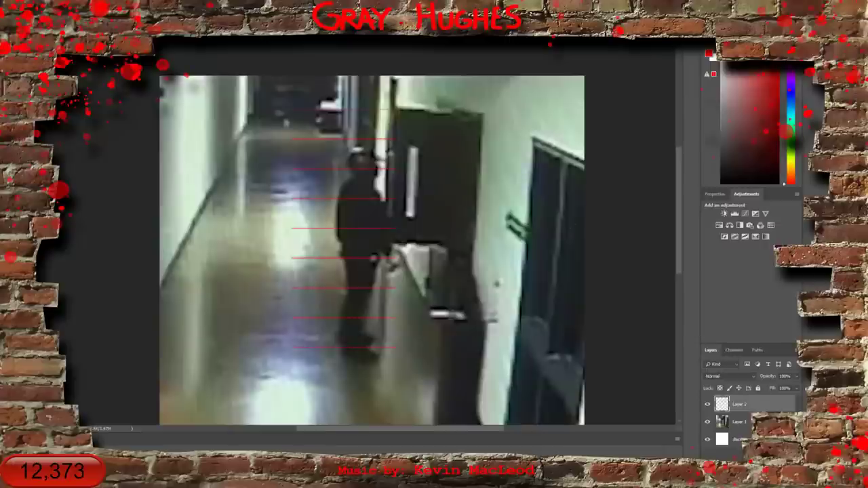
Hide the red line layer, the hallway still and the background, and add a new empty layer
left_click(708, 404)
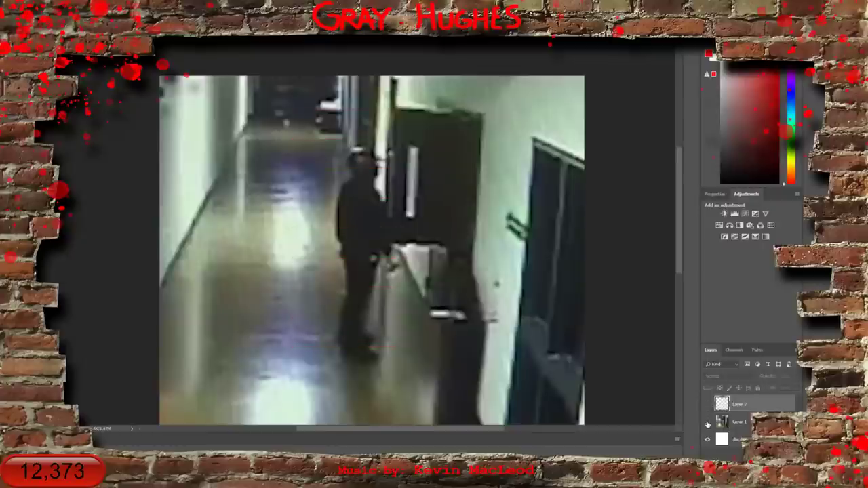
left_click(708, 422)
left_click(708, 441)
key("ctrl+shift+alt+n")
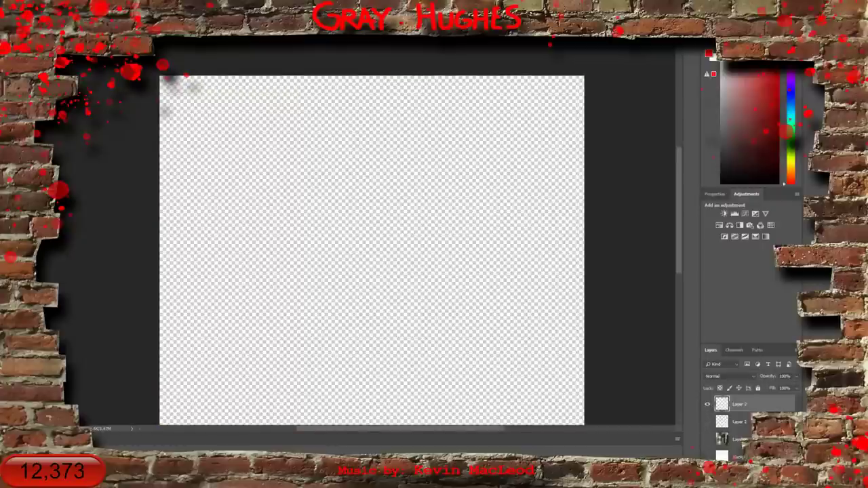
Show the grid over the empty new layer in the hallway document
key("alt+f")
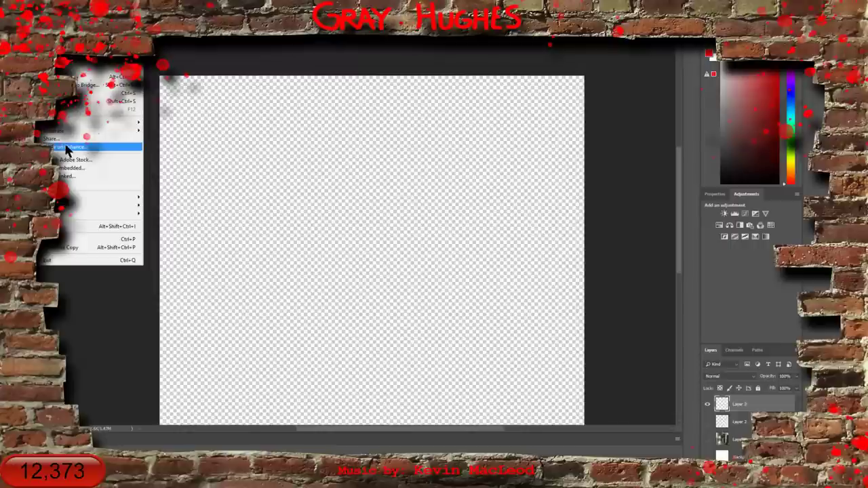
left_click(269, 52)
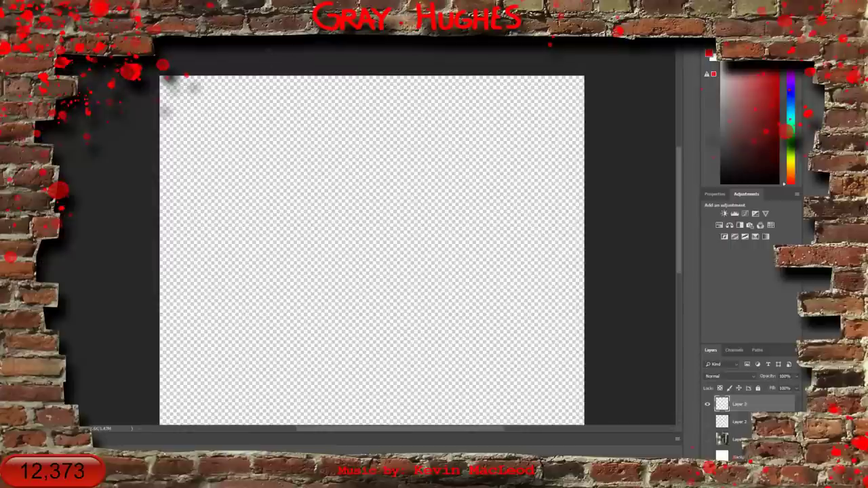
left_click(178, 5)
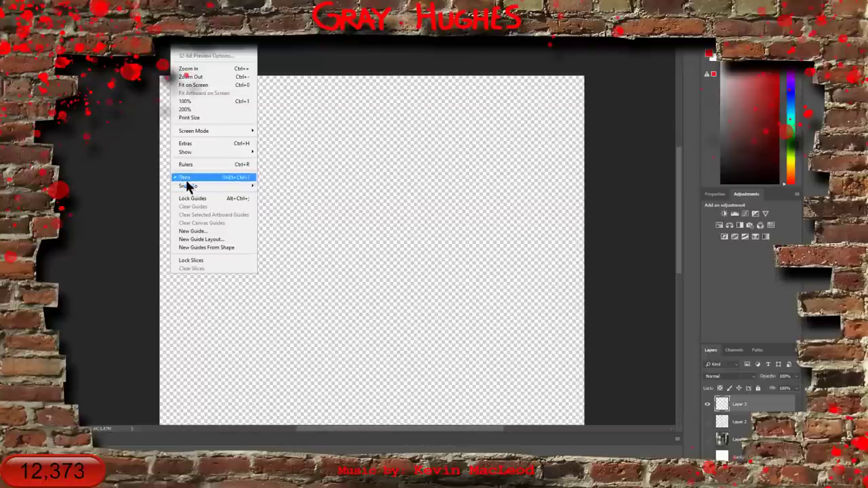
mouse_move(188, 187)
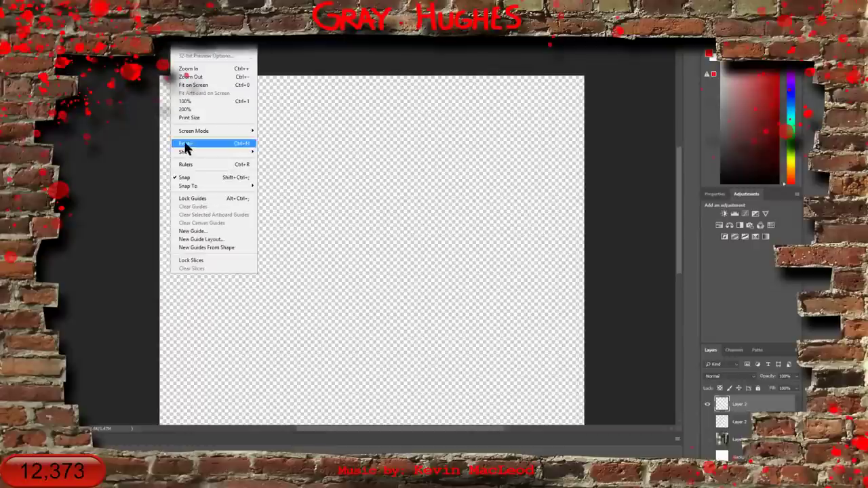
left_click(184, 142)
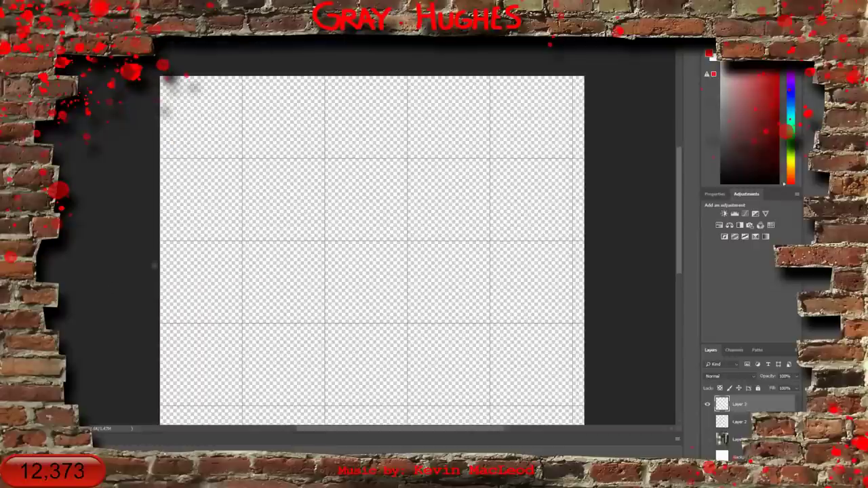
key("z")
left_click(291, 232, "alt")
left_click(291, 232, "alt")
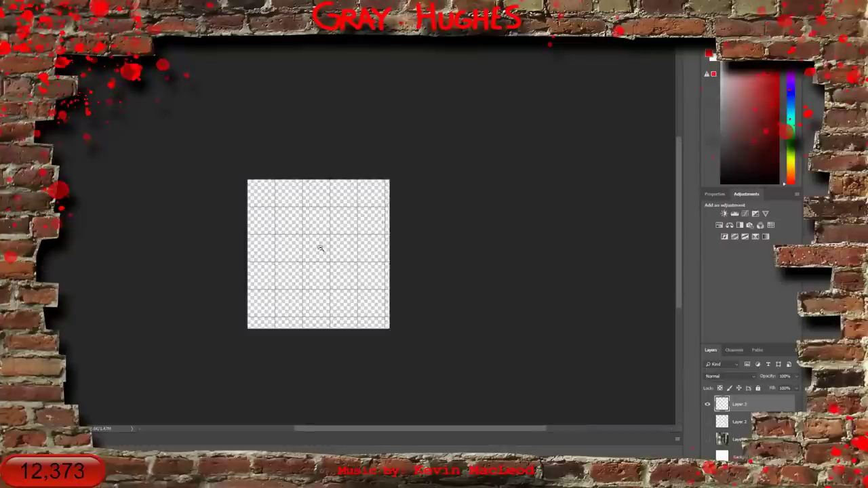
key("ctrl+1")
left_click(181, 4)
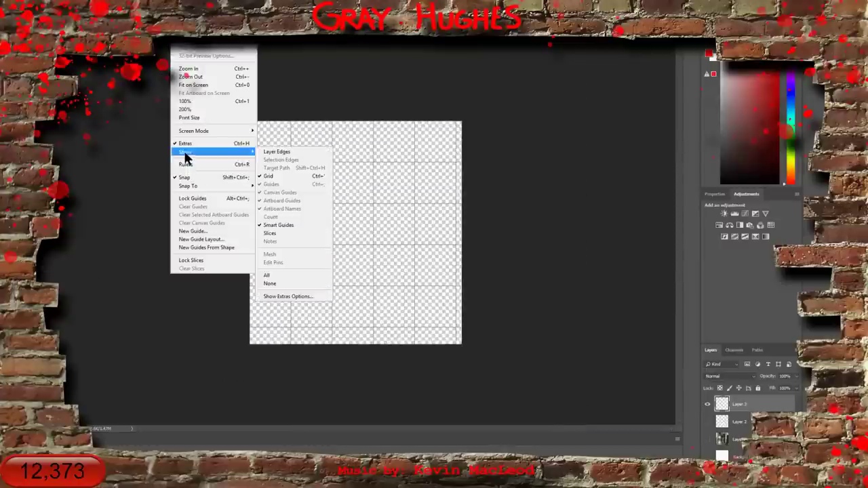
left_click(338, 88)
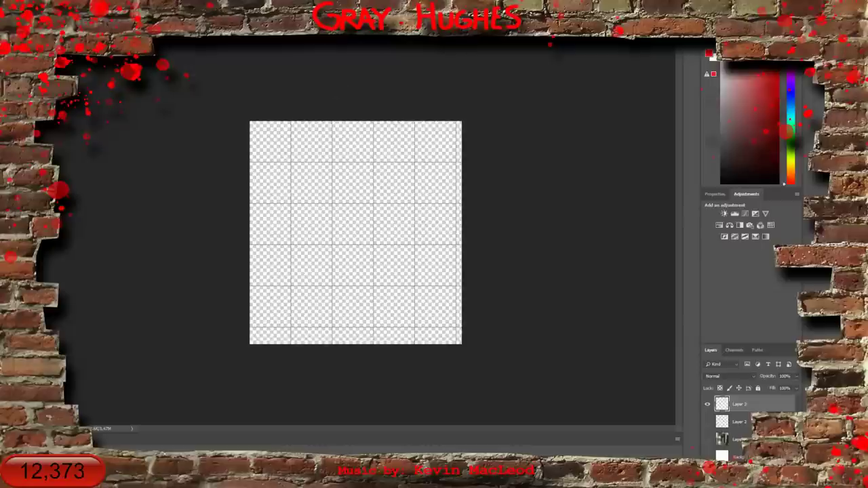
Create a new 494 × 520 px white document from the Clipboard preset
left_click(21, 4)
left_click(29, 14)
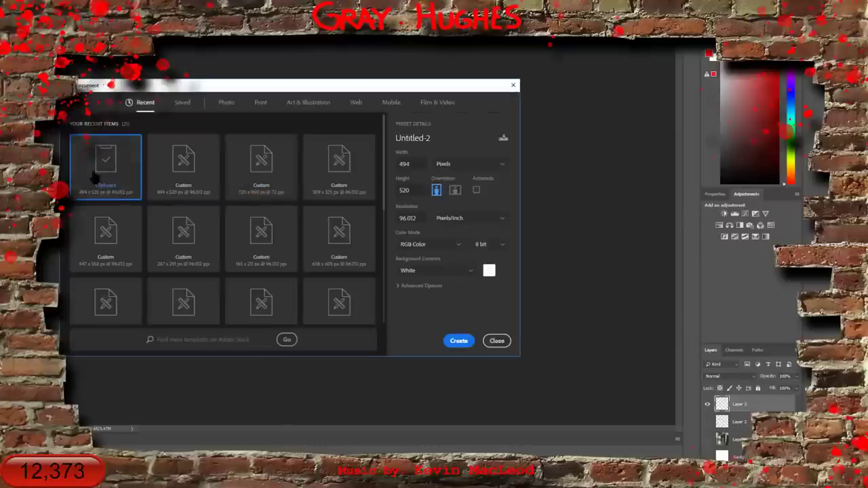
left_click(462, 342)
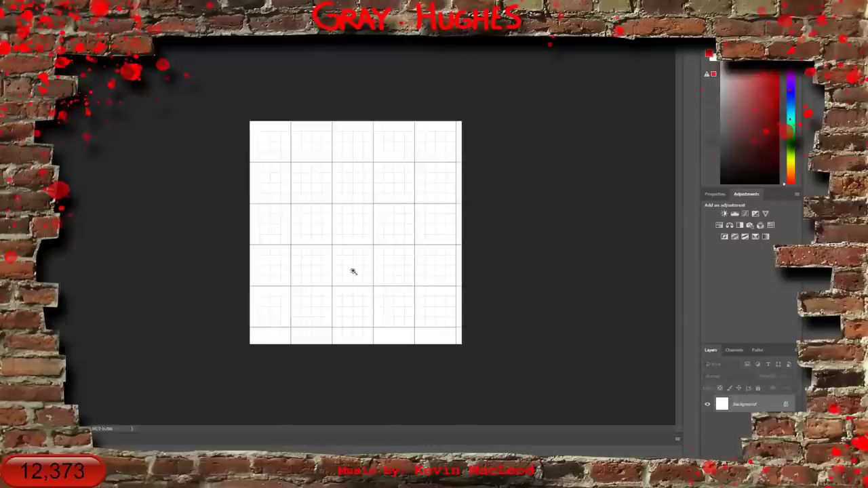
Create a new white document 1000 px wide and 1000 px high at 96.012 pixels per inch
key("alt+f")
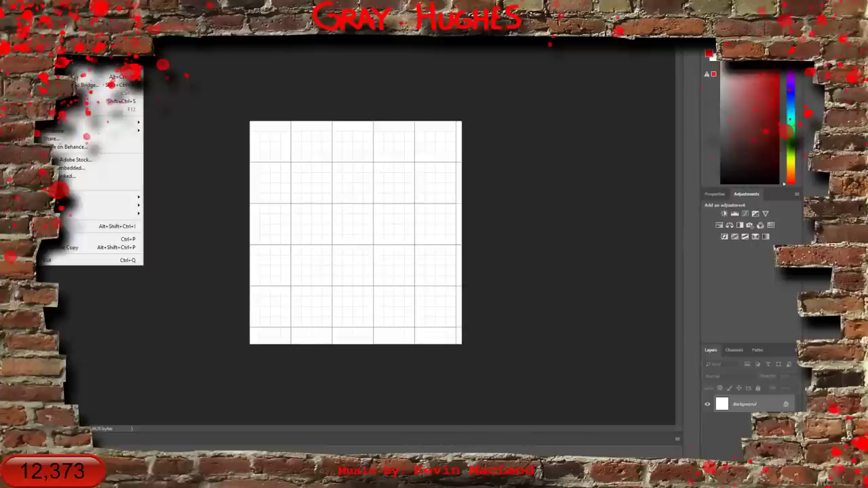
left_click(54, 15)
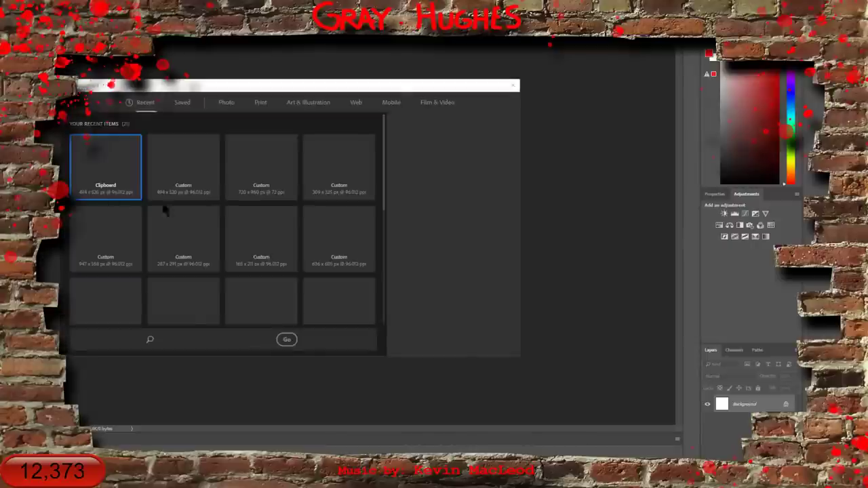
left_click(184, 179)
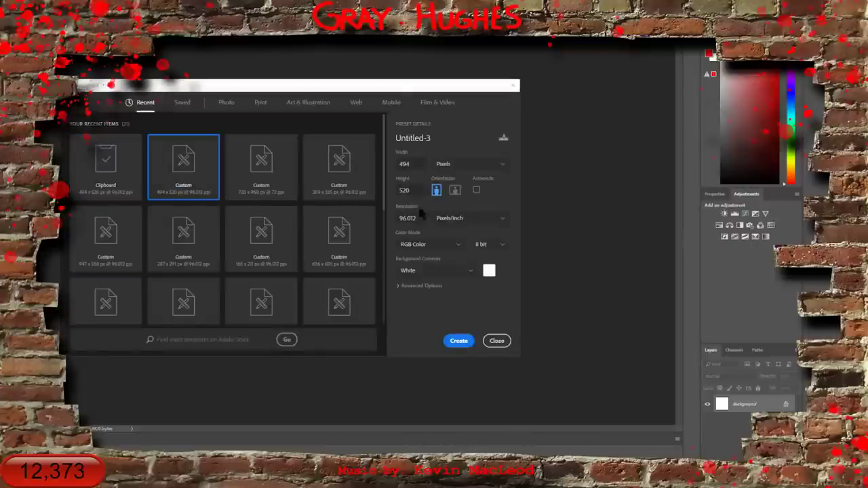
left_click(412, 164)
type("1000")
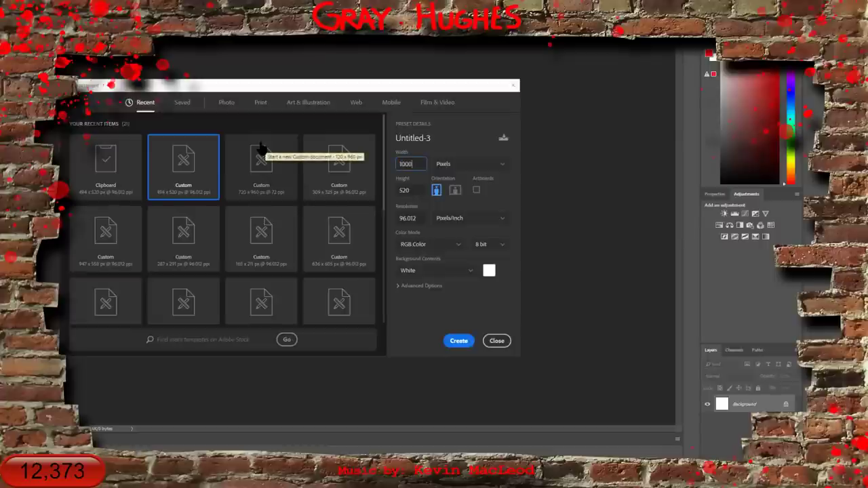
key("Tab")
type("1000")
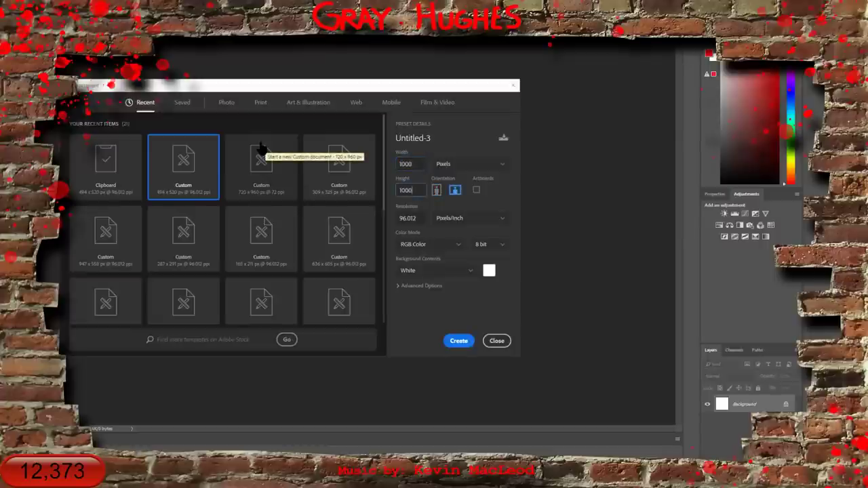
left_click(455, 342)
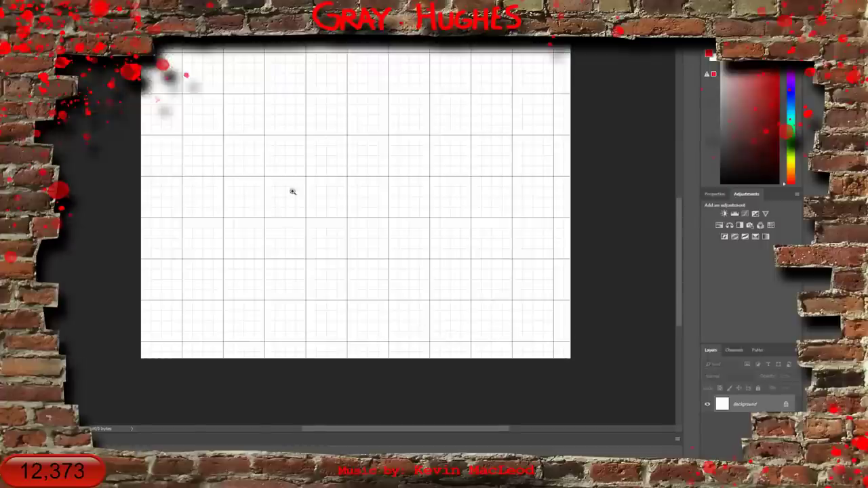
Draw eleven horizontal red lines stacked upward one minor grid division apart, each two major grid squares wide
left_click(257, 319)
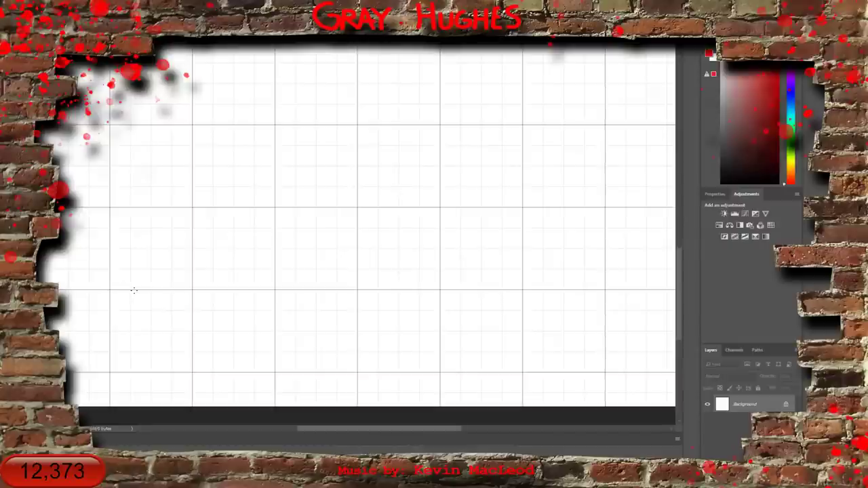
left_click(273, 290, "shift")
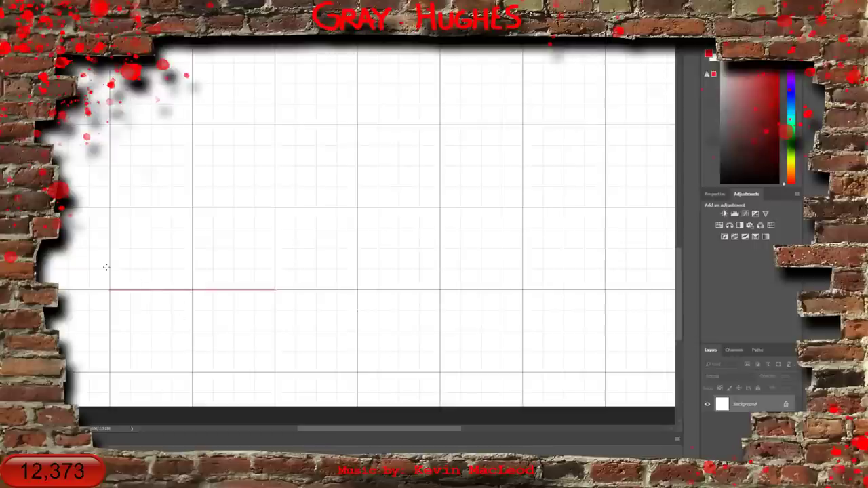
left_click(272, 269, "shift")
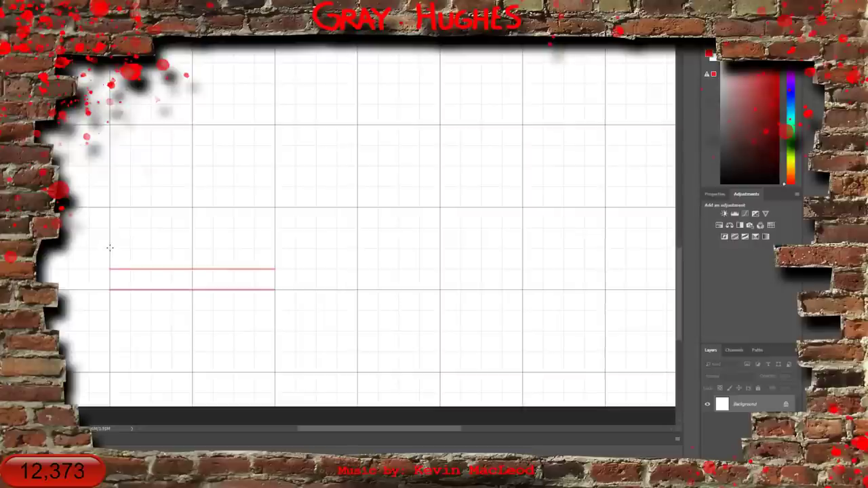
left_click(275, 248, "shift")
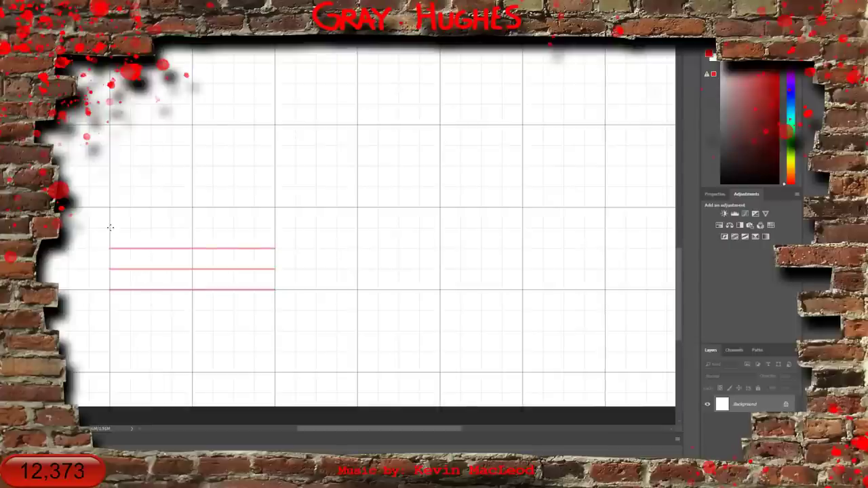
left_click(275, 228, "shift")
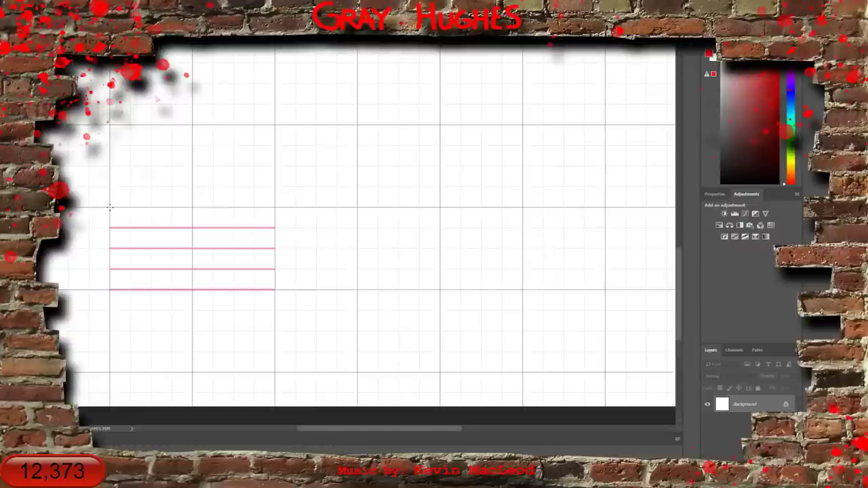
left_click(275, 208, "shift")
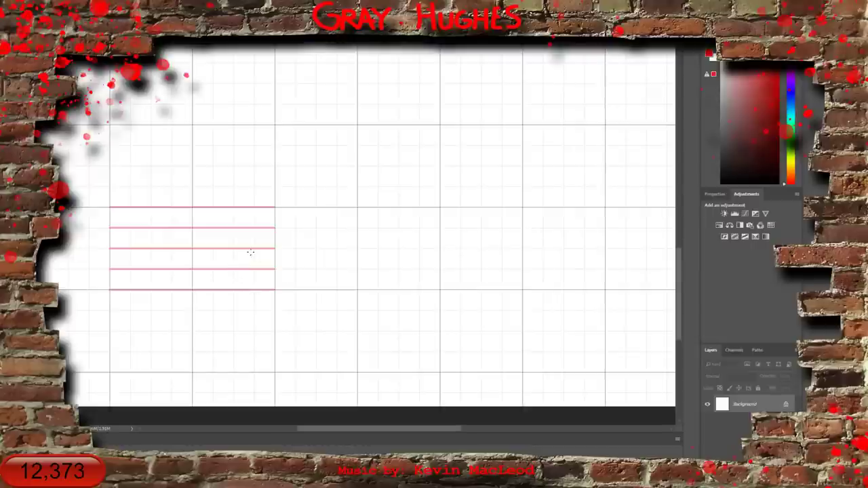
left_click(110, 187)
key("ctrl+z")
left_click(274, 187, "shift")
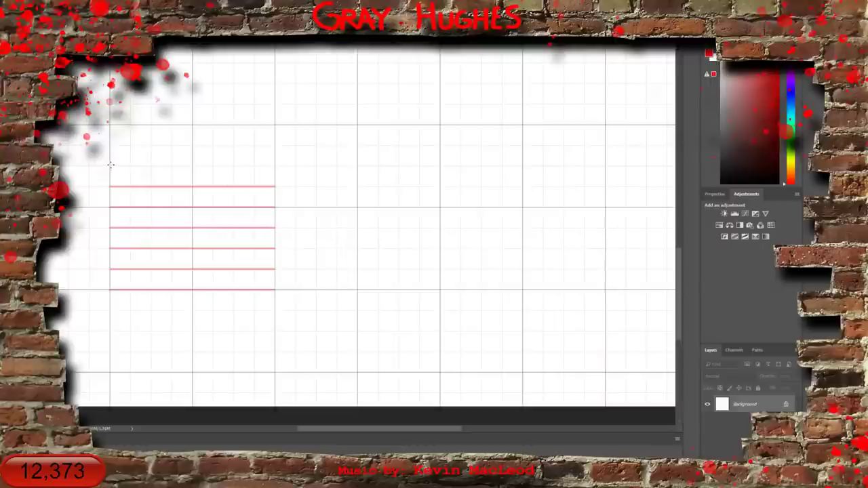
left_click(275, 165, "shift")
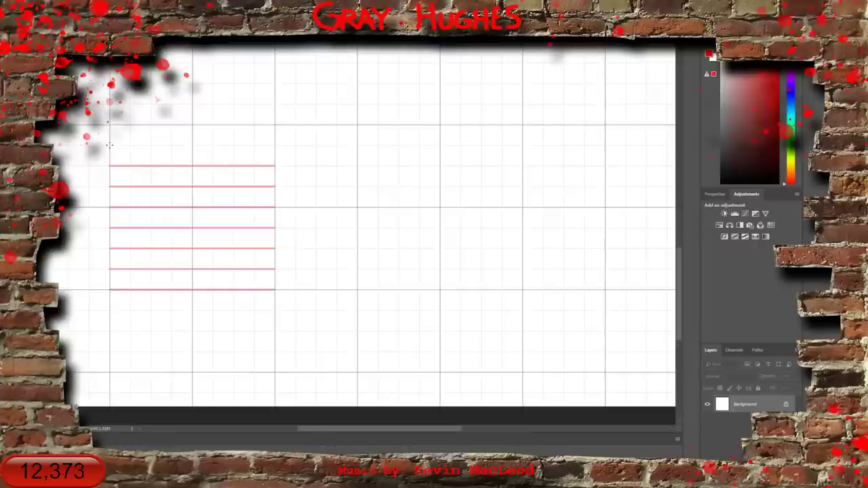
left_click(275, 146, "shift")
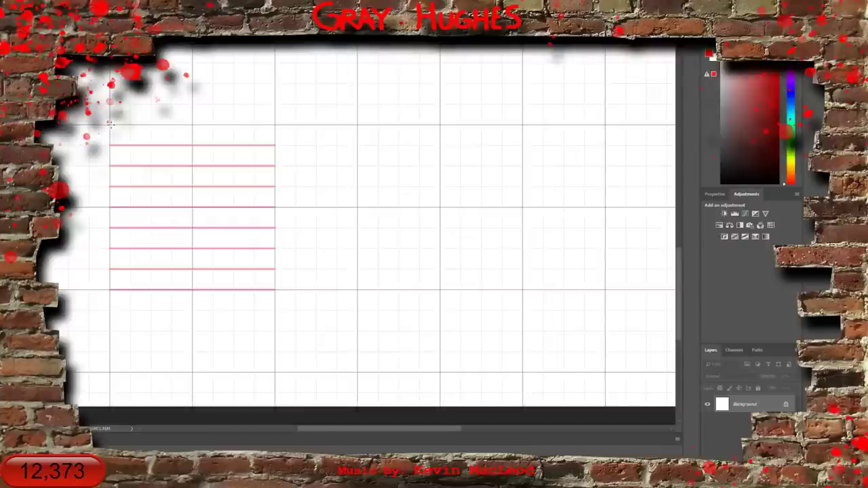
left_click(275, 125, "shift")
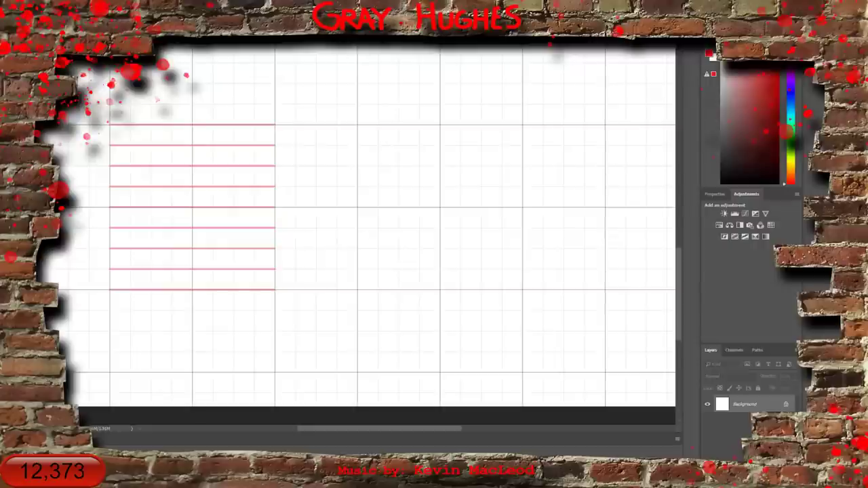
left_click(274, 104, "shift")
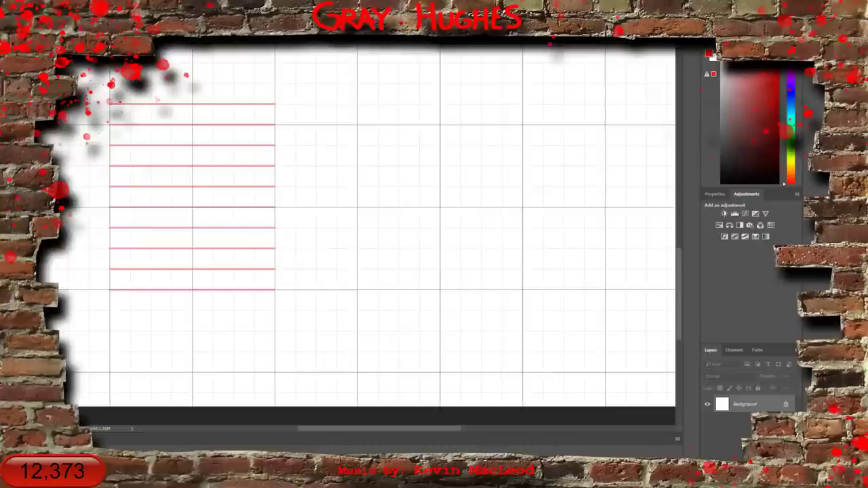
left_click(275, 83, "shift")
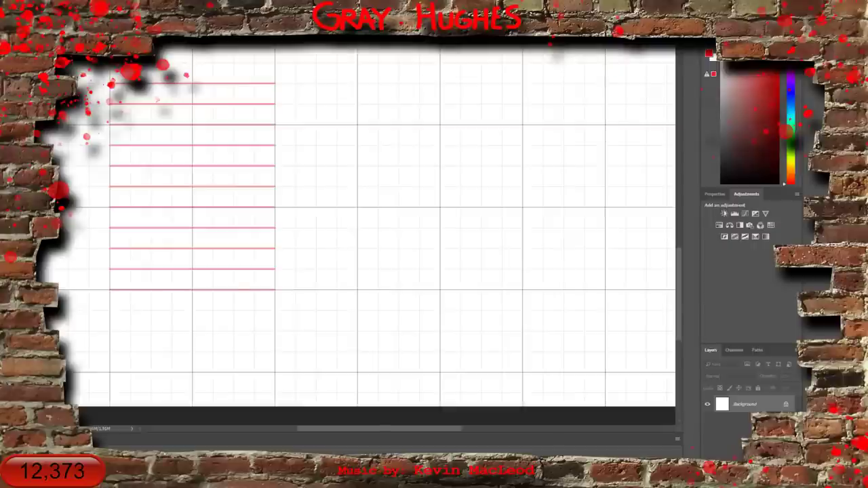
Enclose the eleven red lines in a rectangular selection, and bring the Untitled-3 document back into view
left_click_drag(81, 70, 310, 317)
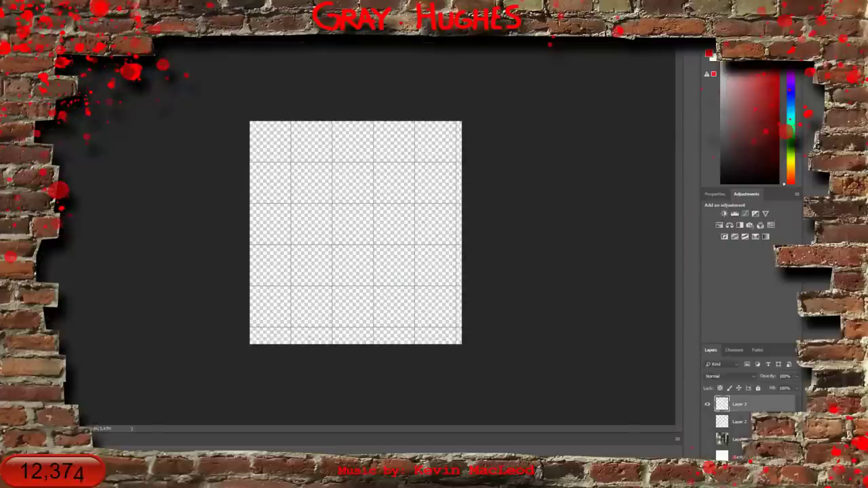
key("ctrl+BackSpace")
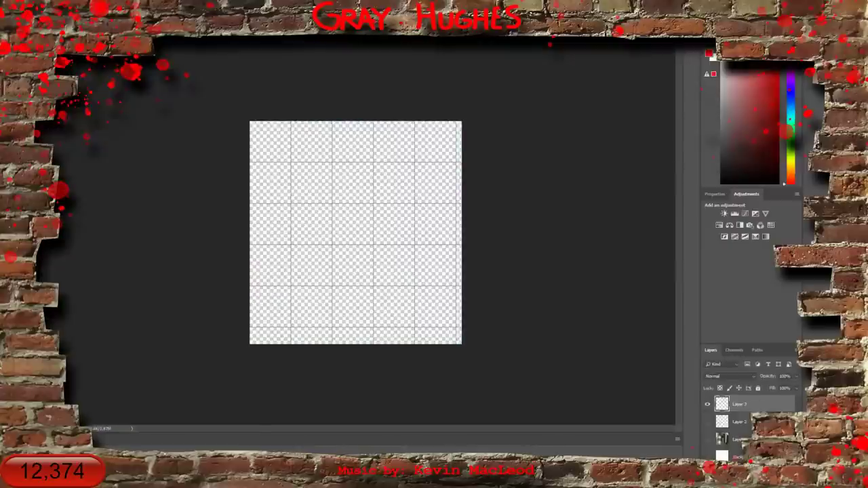
left_click(709, 53)
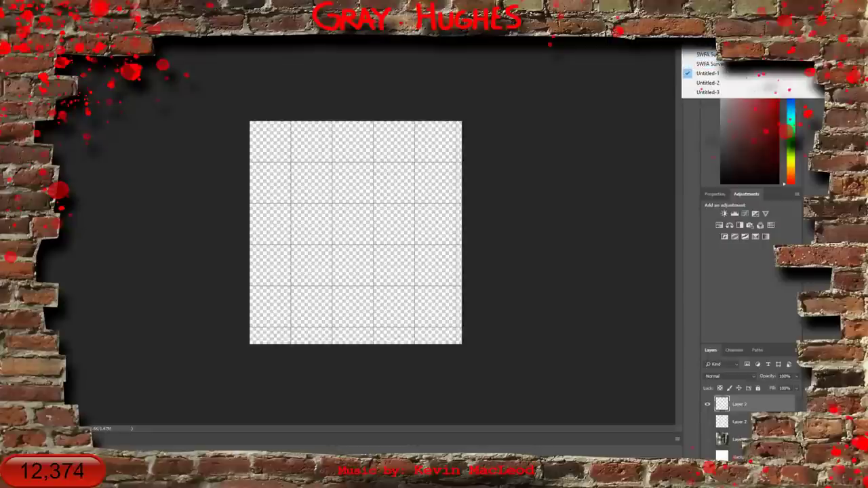
left_click(706, 89)
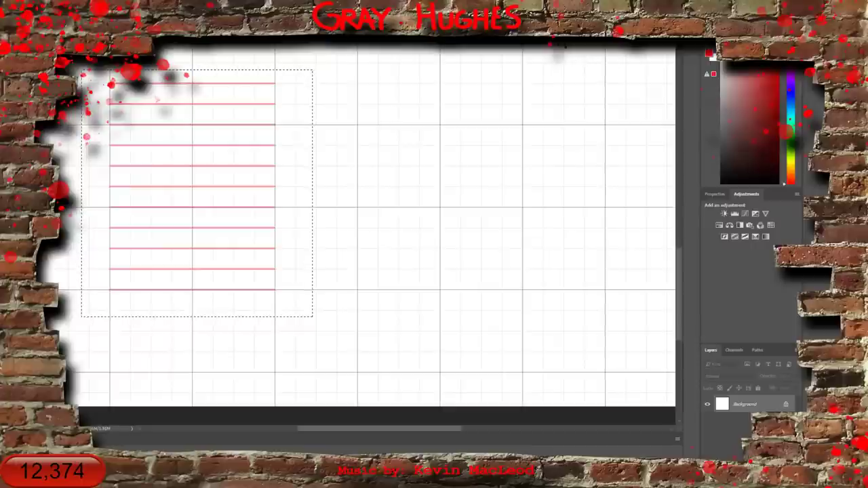
Look through the open documents for the hallway image, and bring Untitled-1 into view
key("ctrl+Tab")
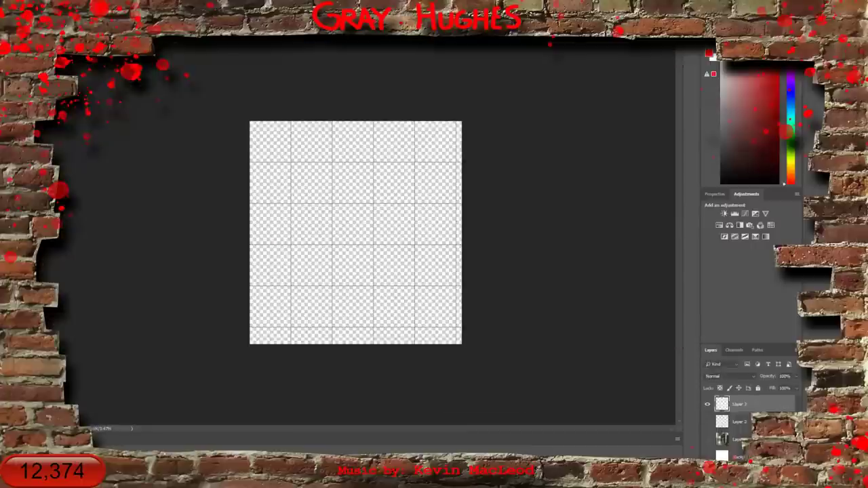
key("ctrl+Tab")
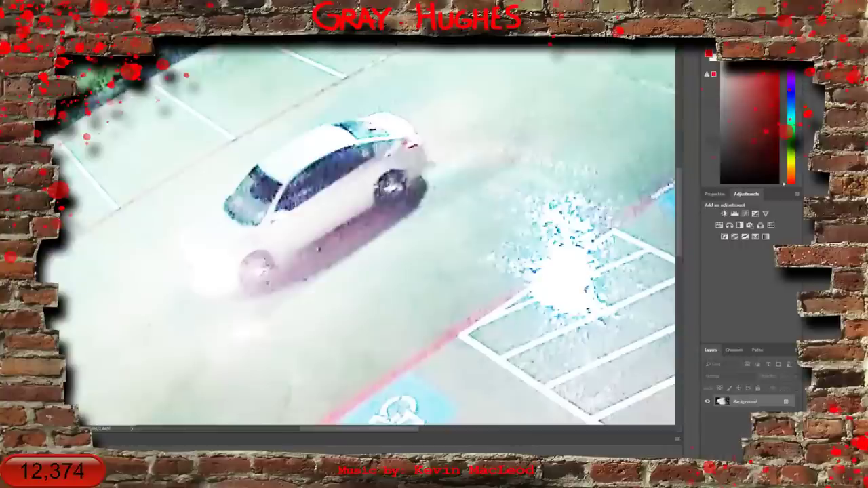
key("ctrl+Tab")
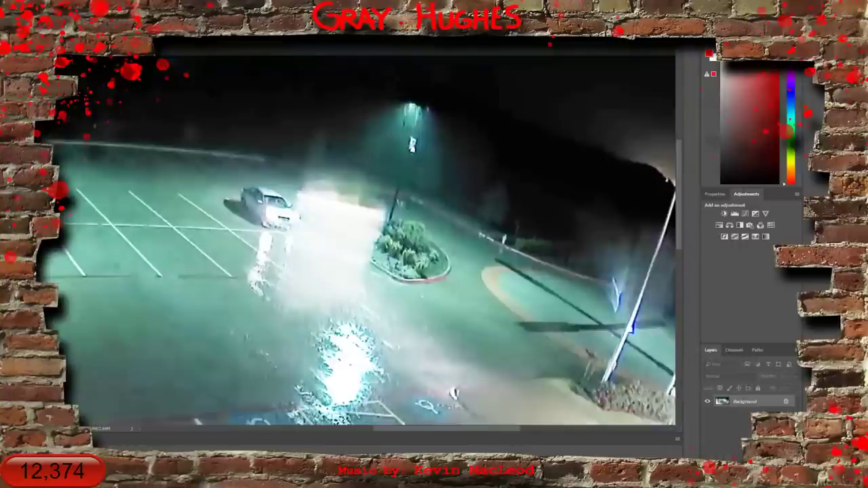
key("ctrl+Tab")
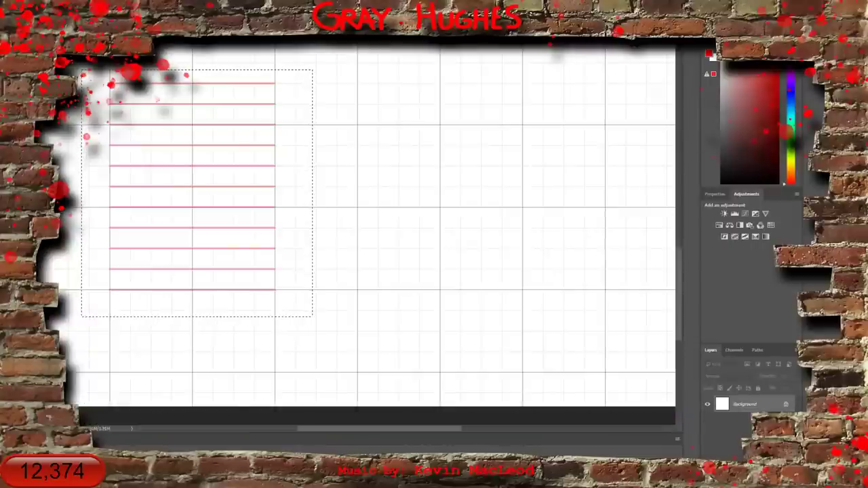
left_click(678, 42)
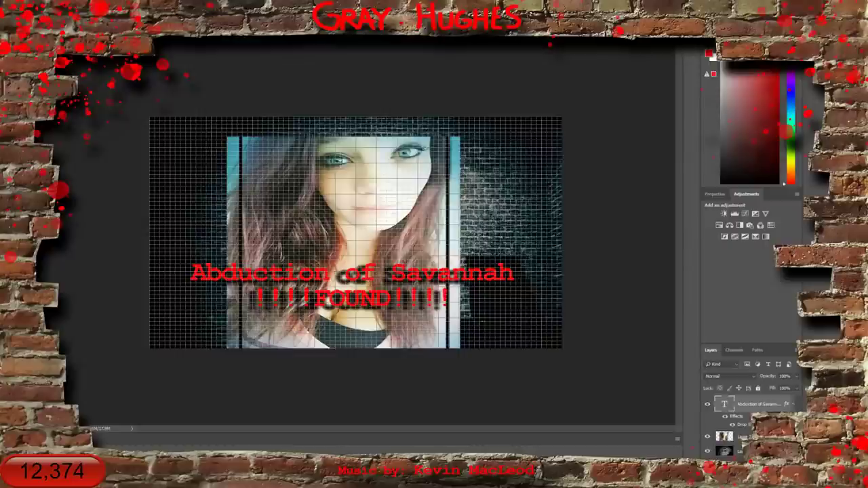
left_click(678, 43)
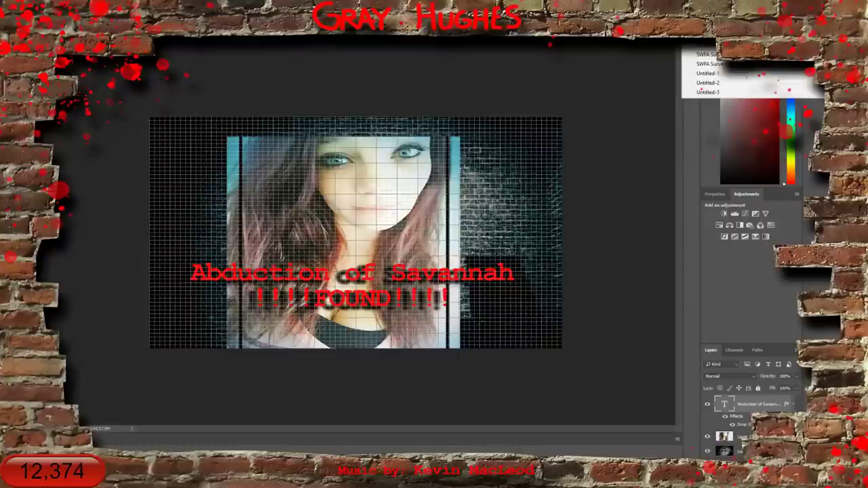
left_click(699, 51)
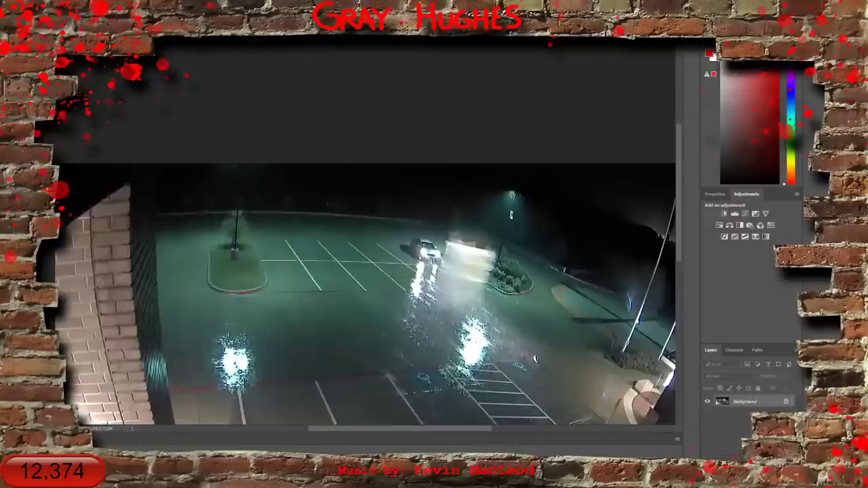
left_click(678, 42)
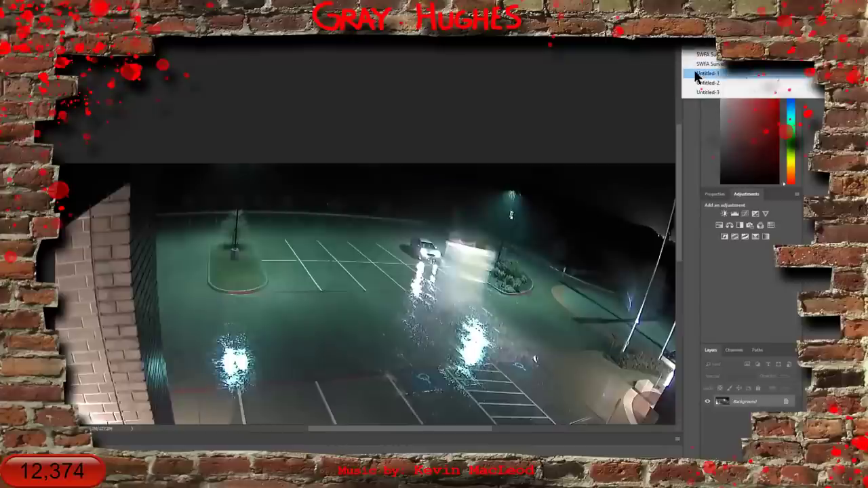
left_click(699, 73)
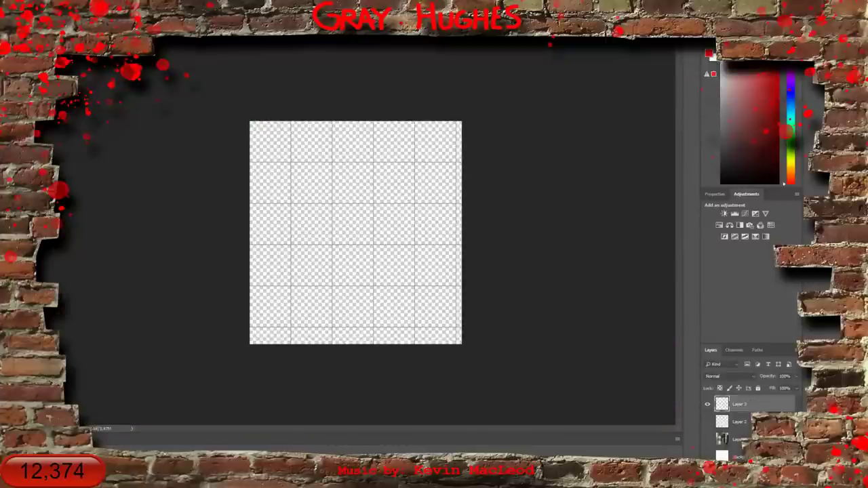
Show the hallway photo and Layer 2 in Untitled-1, and hide the grid over the figure
left_click(707, 440)
left_click(707, 422)
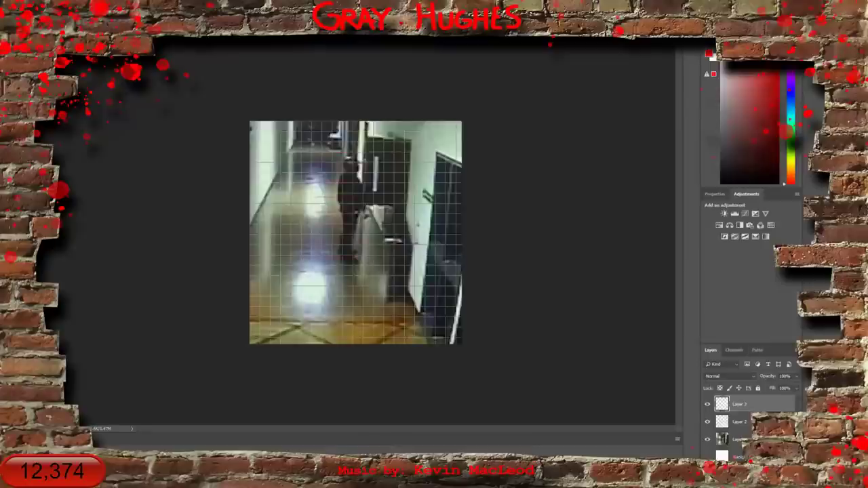
left_click(183, 38)
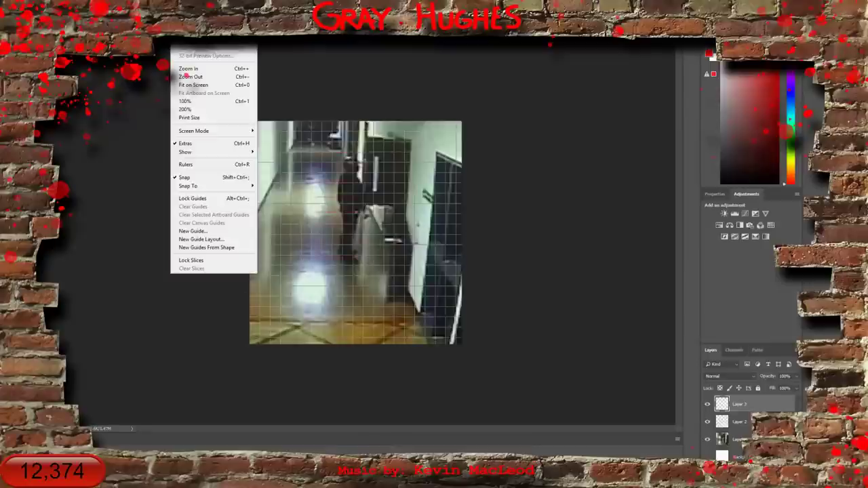
left_click(181, 144)
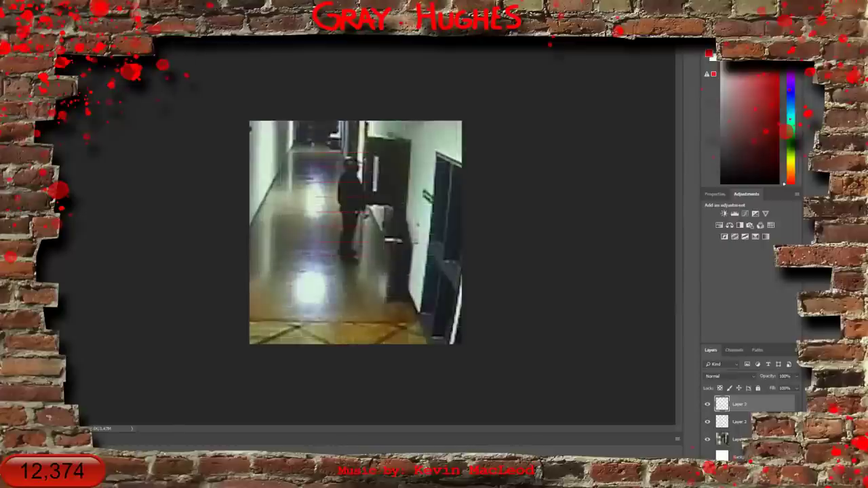
key("ctrl+plus")
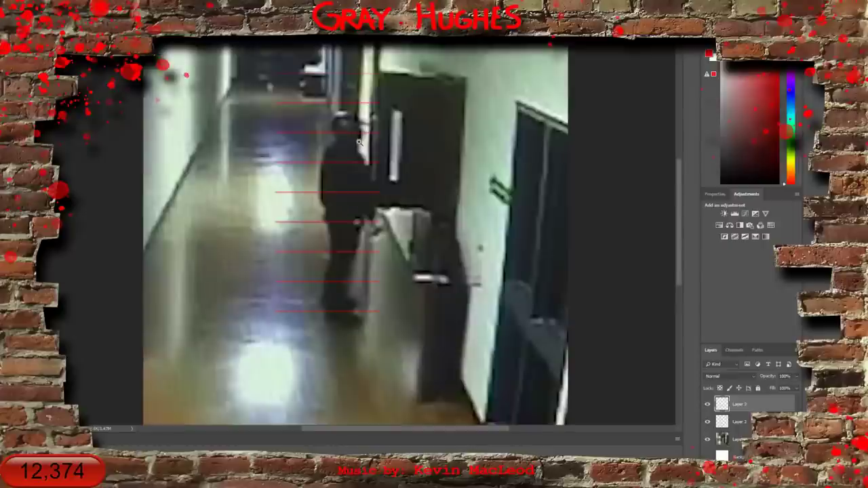
key("ctrl+plus")
Return to the Untitled-3 document and convert its background into a regular layer
key("ctrl+v")
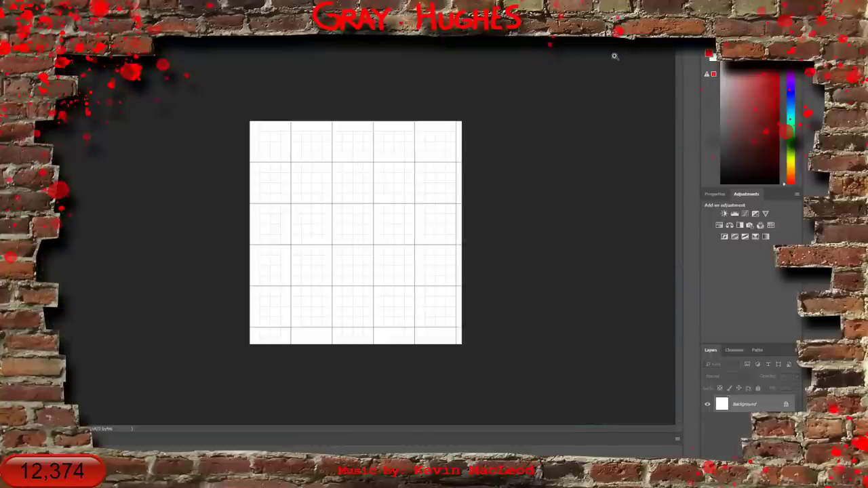
left_click(677, 47)
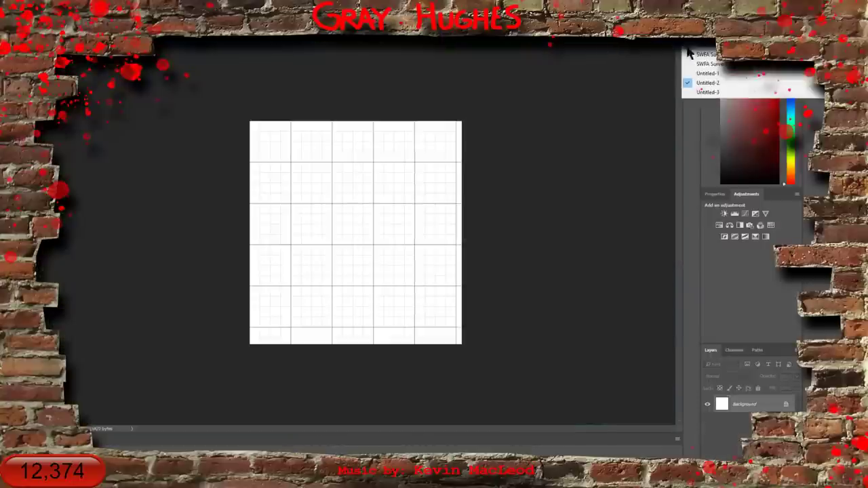
left_click(705, 92)
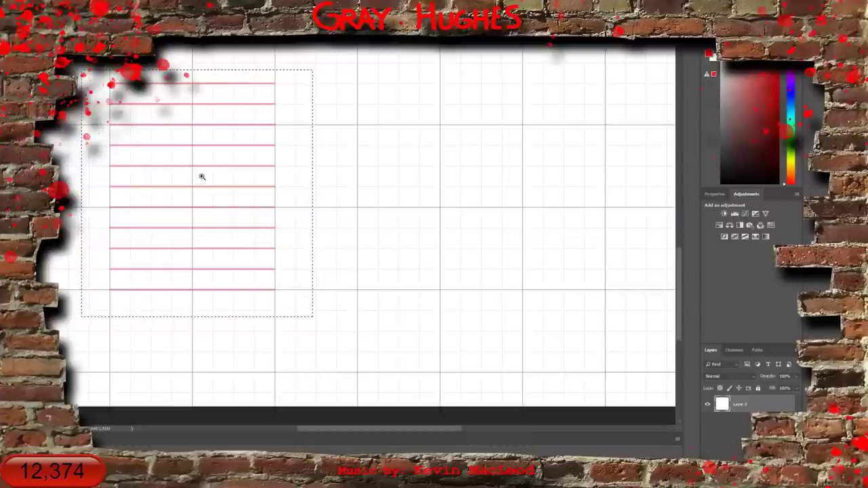
left_click(345, 180)
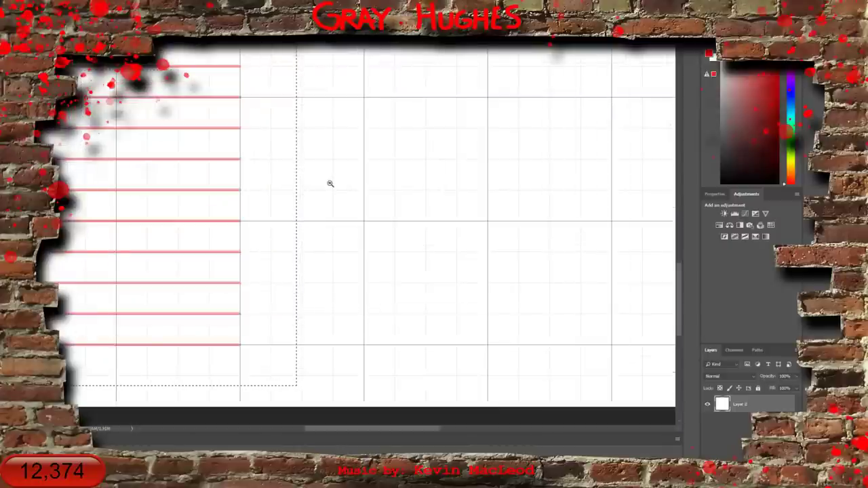
left_click(330, 182, "alt")
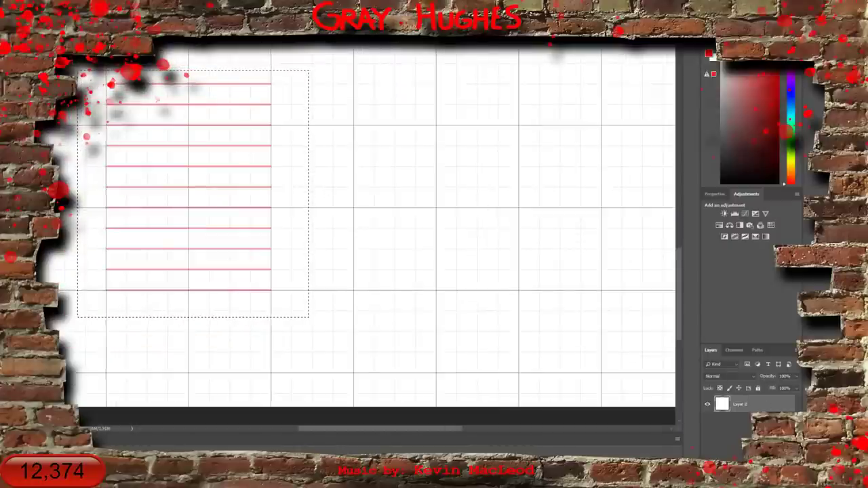
Reselect the eleven red lines with a tighter rectangle, copy them to a new layer, and hide Layer 0
key("ctrl+d")
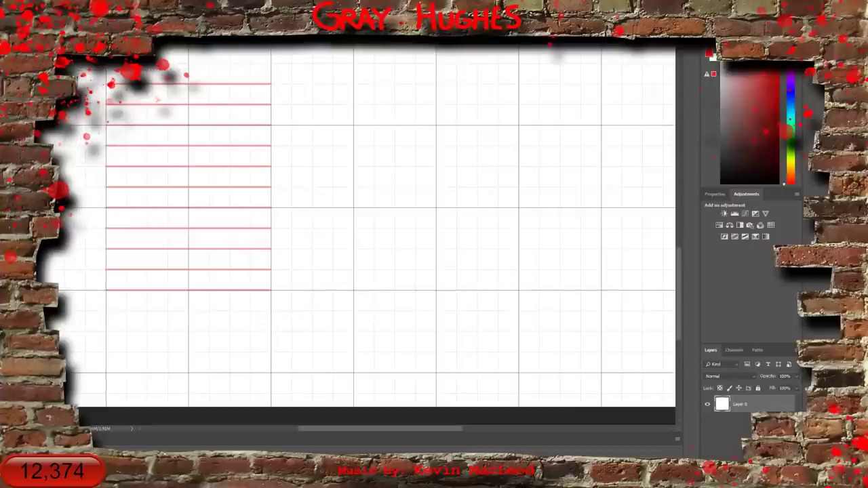
left_click_drag(100, 80, 283, 302)
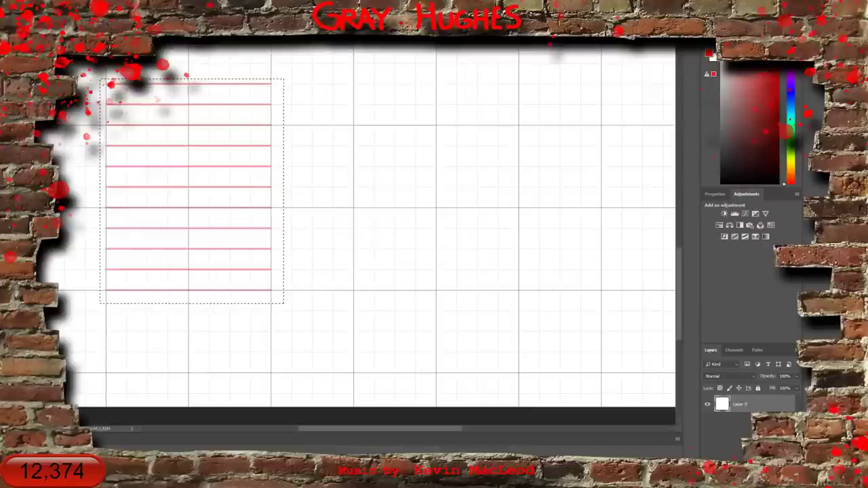
key("ctrl+shift+alt+n")
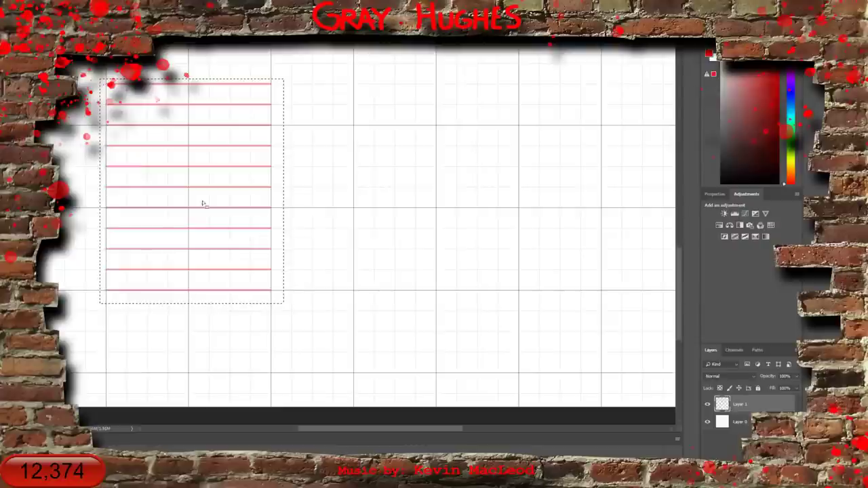
key("ctrl+d")
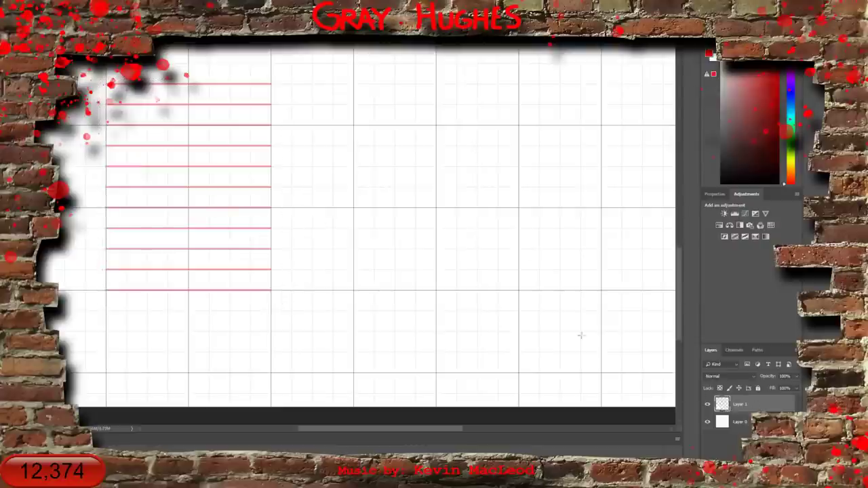
left_click(708, 422)
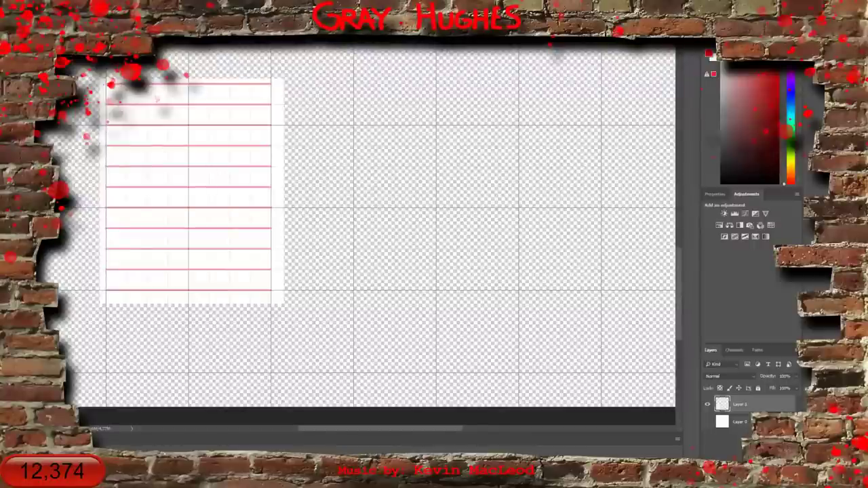
Select the white around the red lines by Color Range, delete it from Layer 1, and clear the selection
key("alt+s")
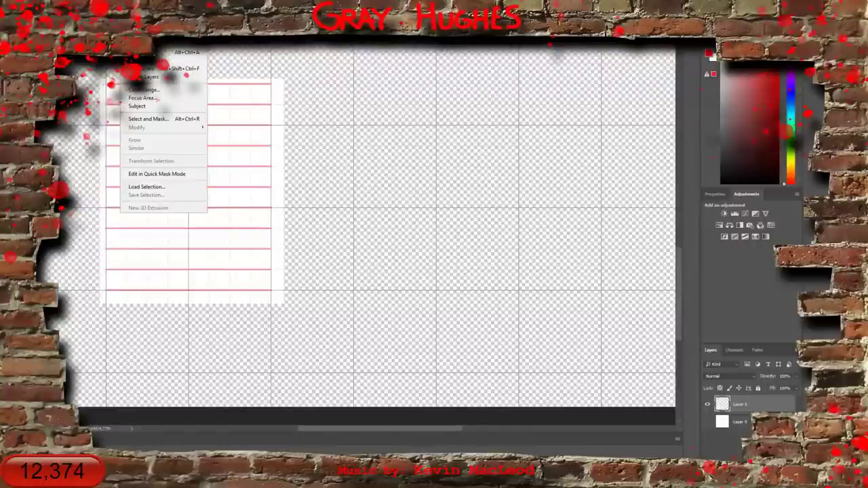
left_click(141, 95)
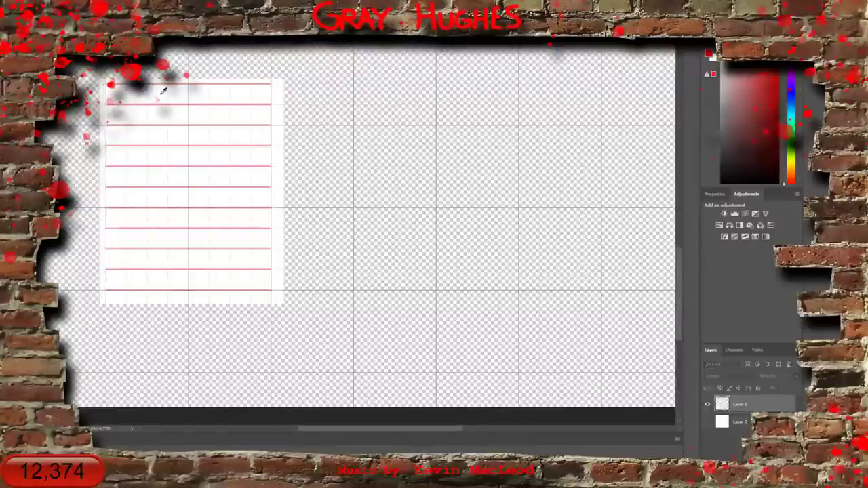
left_click(222, 109)
key("Return")
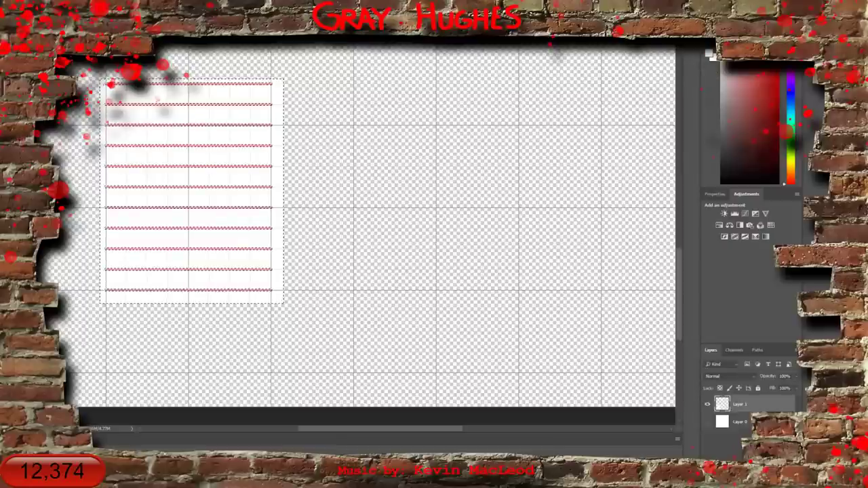
key("Delete")
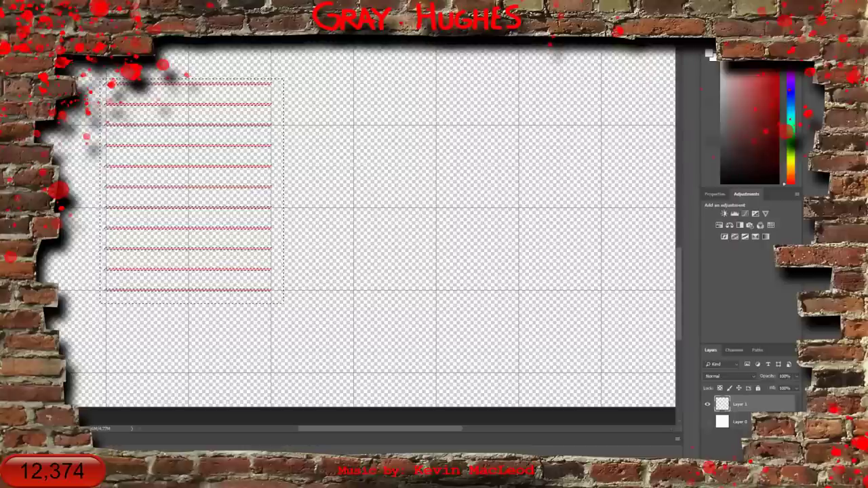
key("ctrl+d")
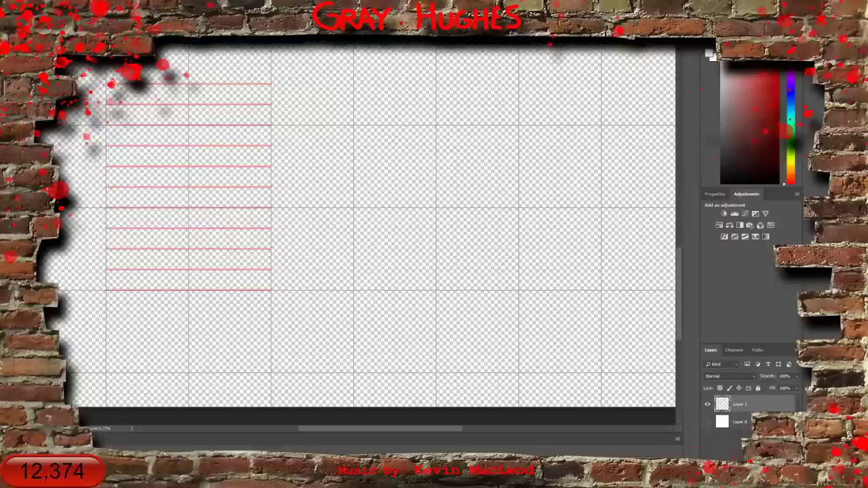
Copy the eleven red lines and paste them into the hallway image in Untitled-1
left_click_drag(88, 72, 287, 304)
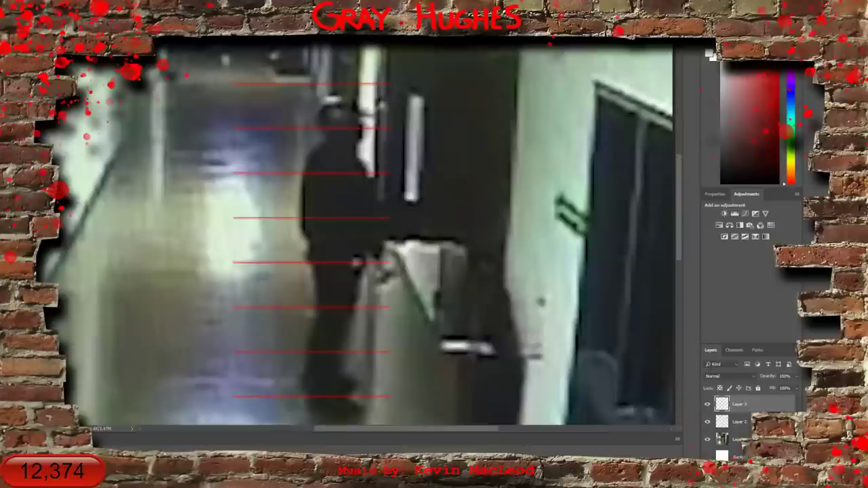
key("ctrl+z")
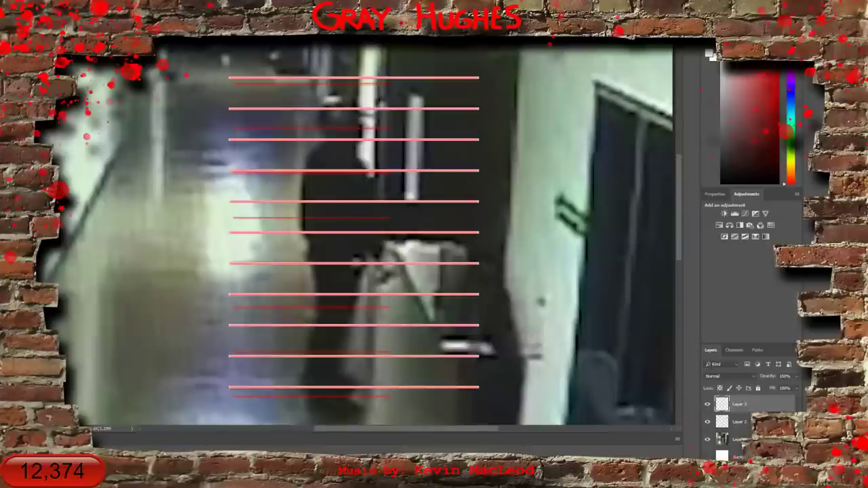
Scale the pasted eleven lines down to fit between the two red lines that bracket the figure's head
left_click(55, 5)
mouse_move(124, 195)
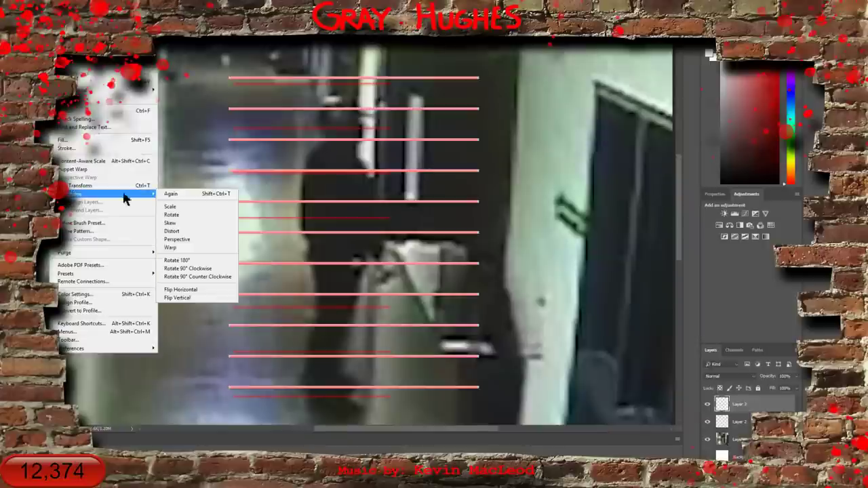
left_click(172, 208)
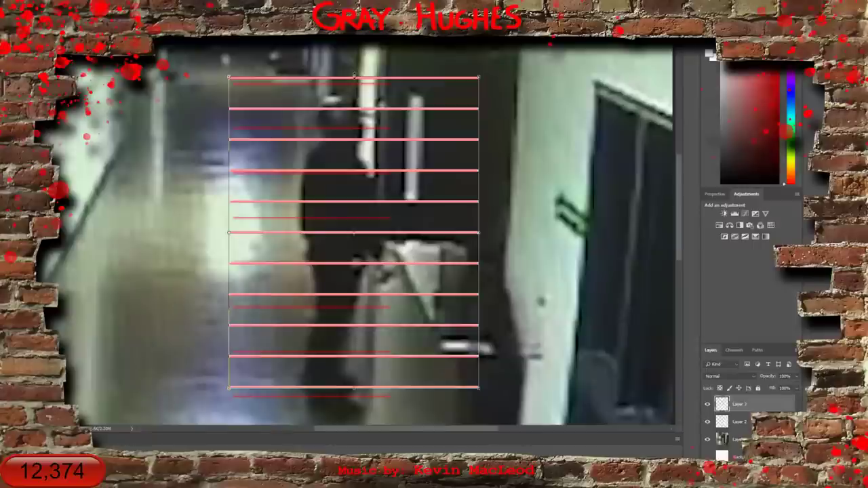
left_click_drag(355, 77, 318, 90)
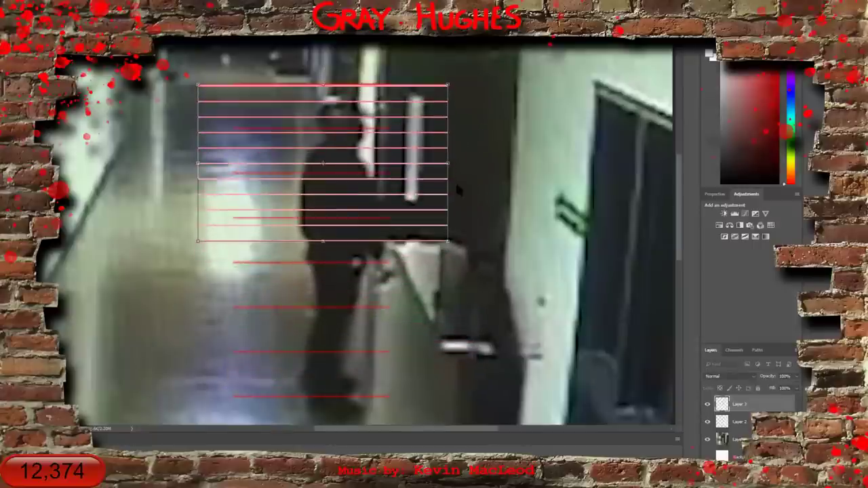
left_click_drag(449, 163, 302, 163)
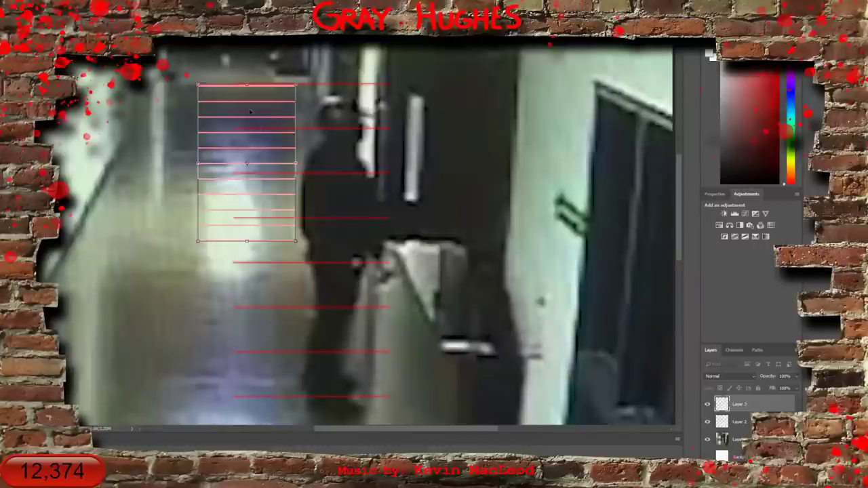
left_click_drag(249, 112, 308, 110)
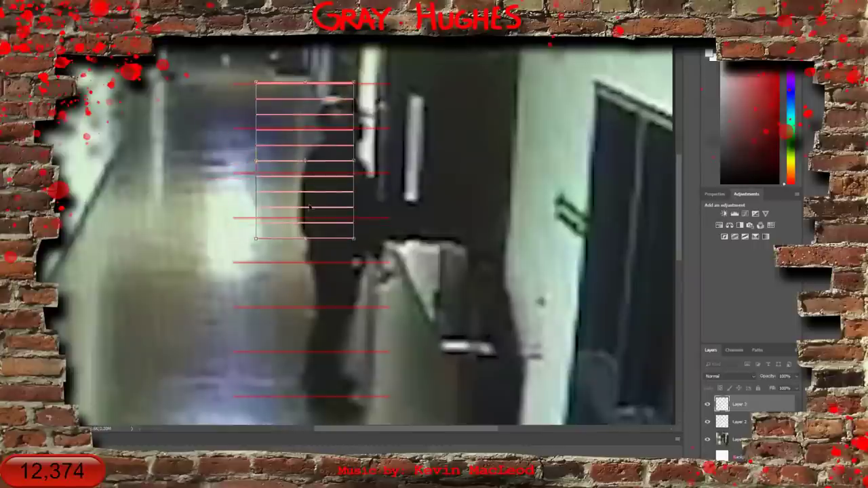
left_click_drag(307, 238, 304, 127)
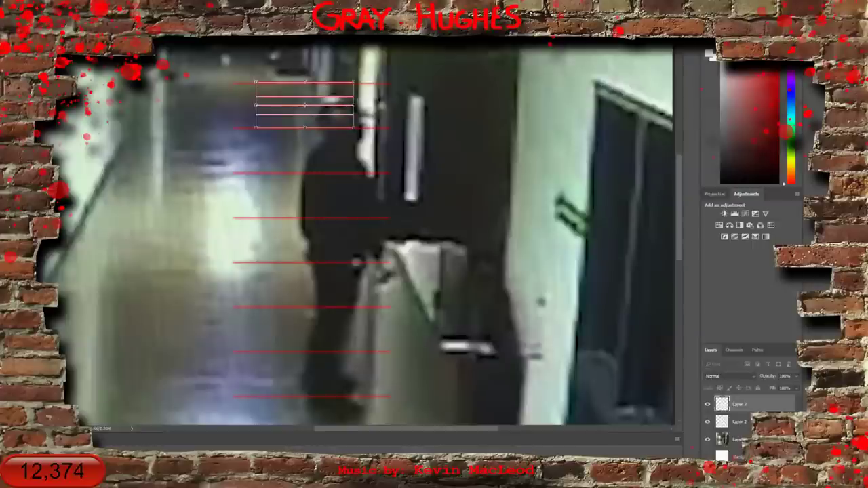
key("Return")
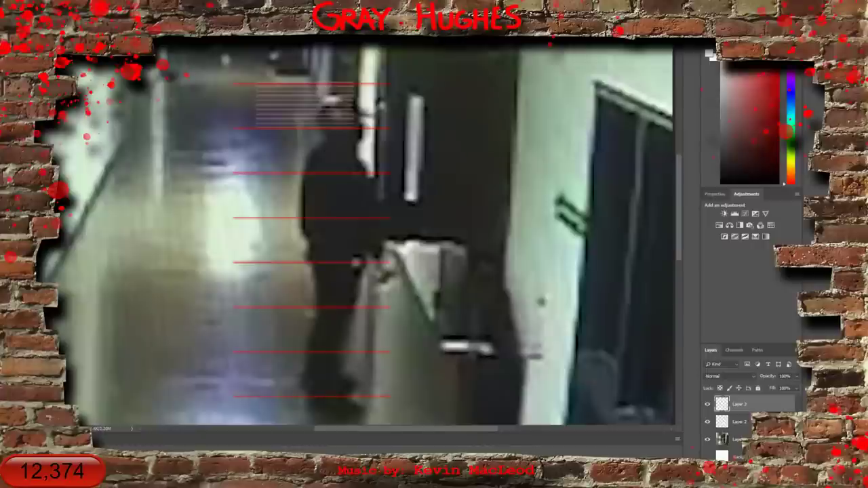
Undo the scaling of the eleven lines and delete their layer from the hallway image
left_click(353, 110)
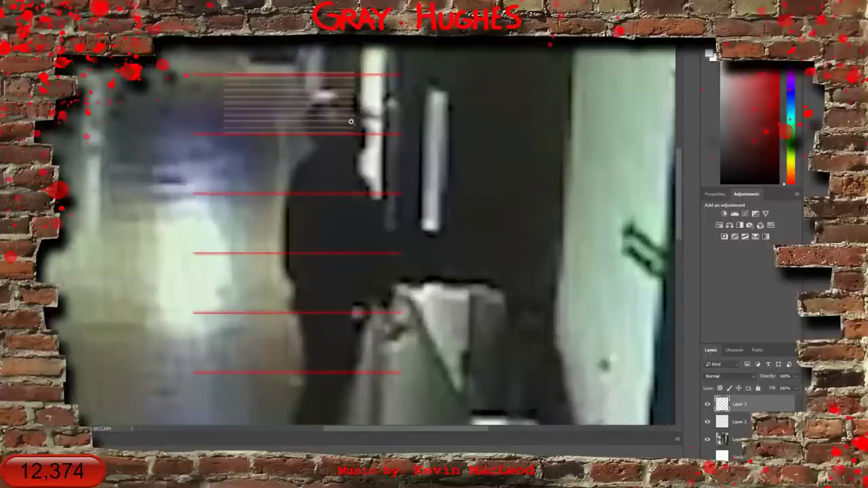
left_click(350, 122)
key("ctrl+plus")
left_click_drag(678, 181, 678, 166)
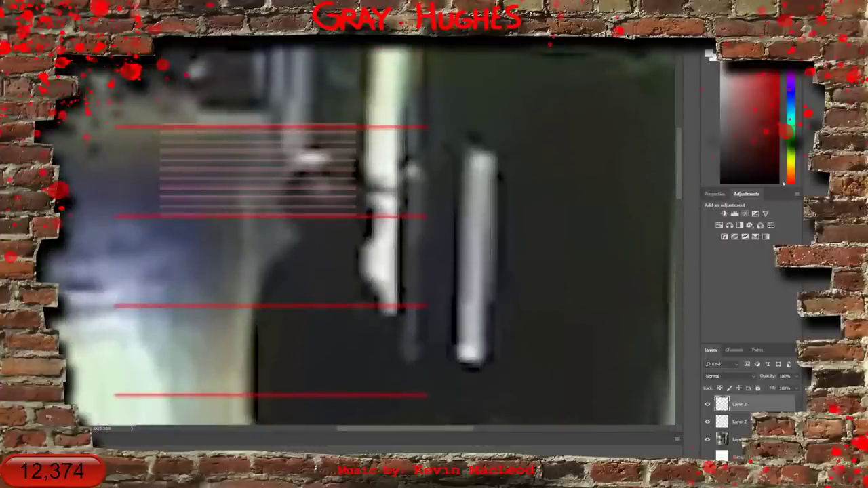
key("alt+e")
key("Escape")
key("alt+h")
key("Escape")
key("ctrl+z")
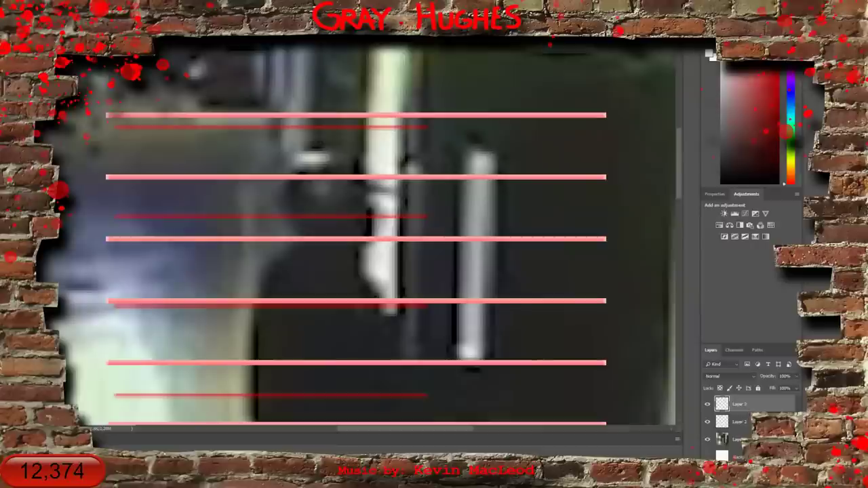
key("Delete")
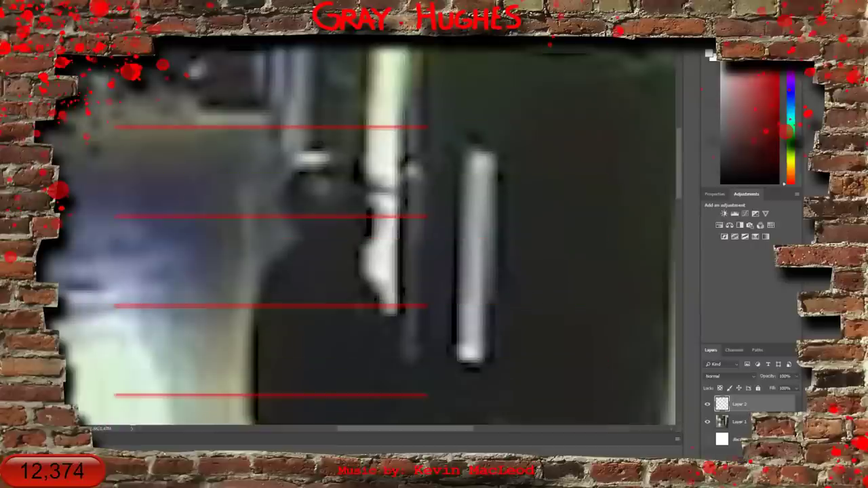
Enlarge the hallway image to a width of 1500 pixels, with resampling on and proportions kept
scroll(193, 218, "down", 8)
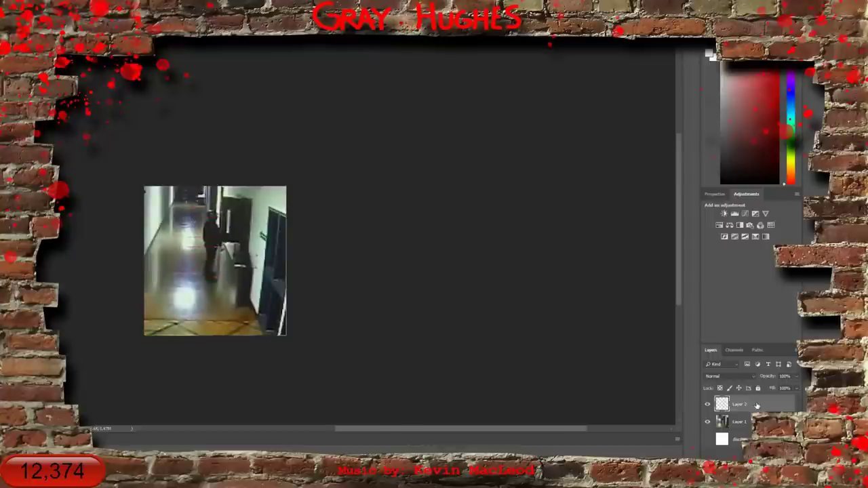
left_click(748, 422)
left_click(747, 405)
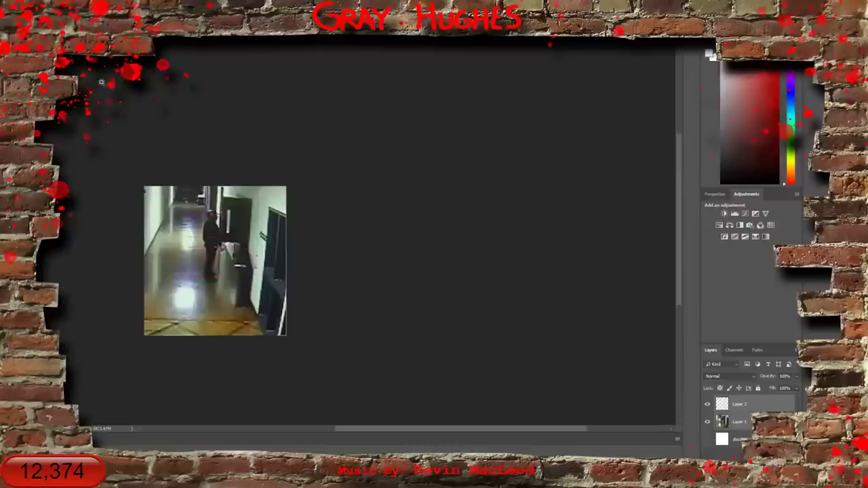
key("alt+i")
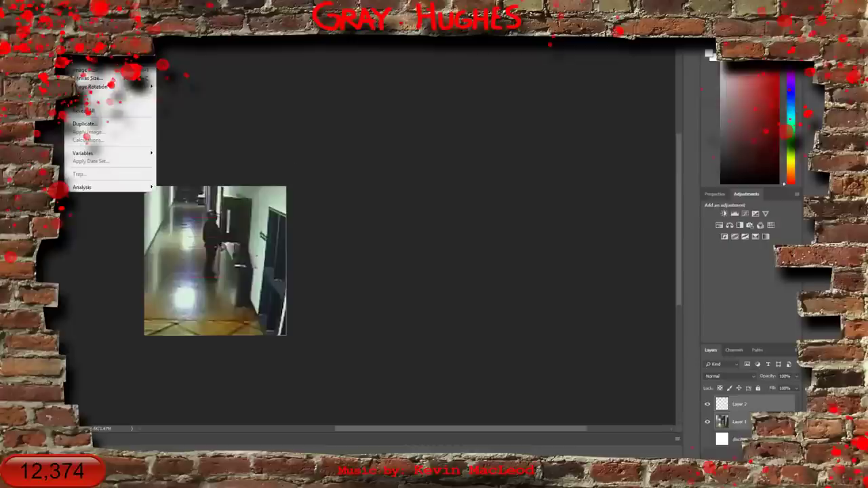
left_click(89, 71)
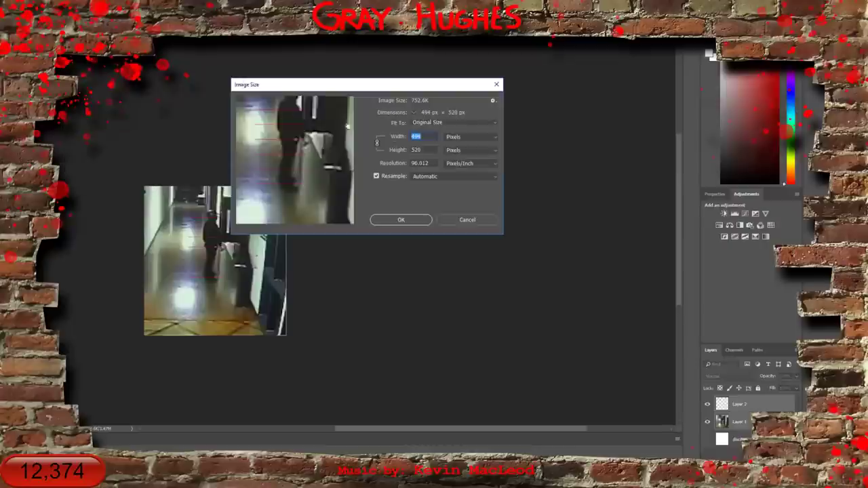
left_click(428, 164)
double_click(428, 137)
type("1500")
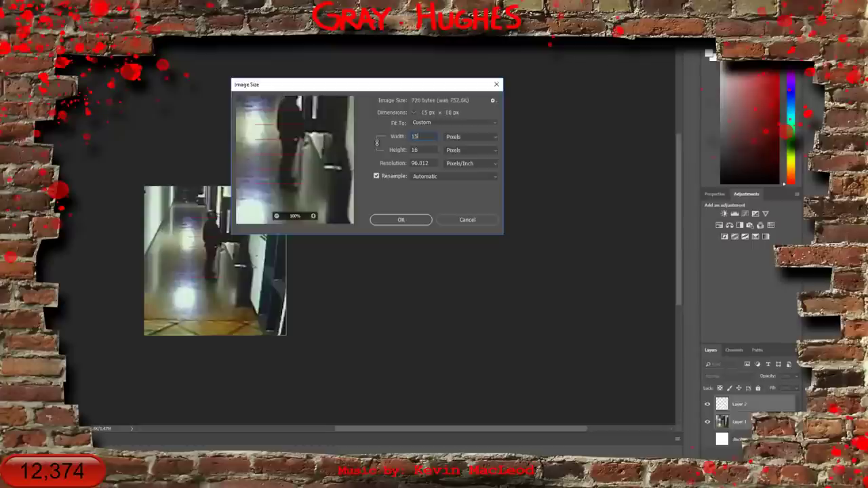
left_click(398, 220)
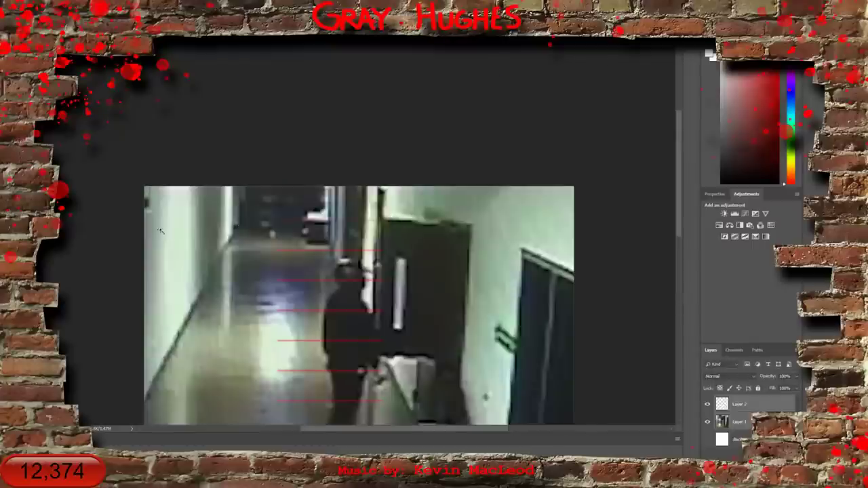
Paste the eleven lines into the enlarged hallway image and move them over the edge of the figure's torso
scroll(680, 152, "down", 5)
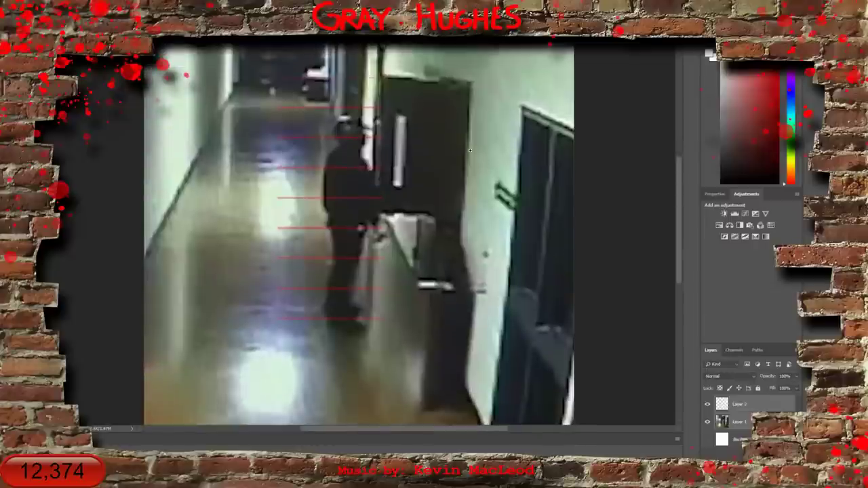
key("ctrl+v")
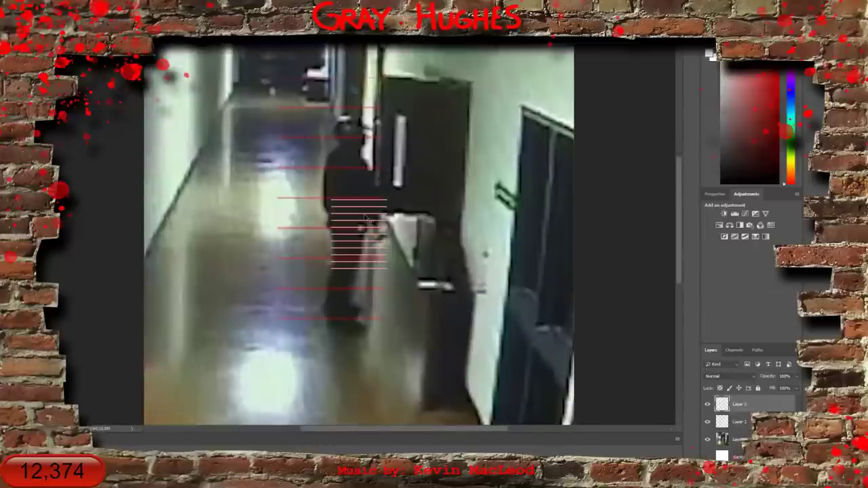
left_click_drag(359, 230, 324, 194)
key("ctrl+z")
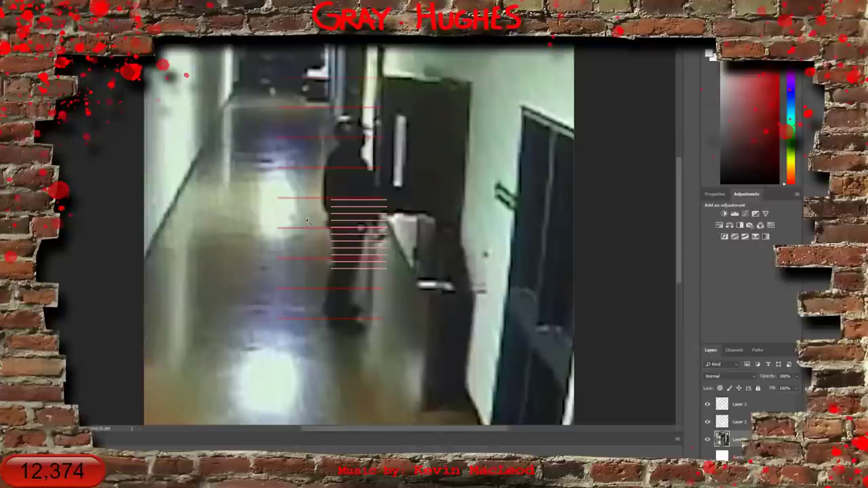
left_click(350, 189)
left_click(354, 200)
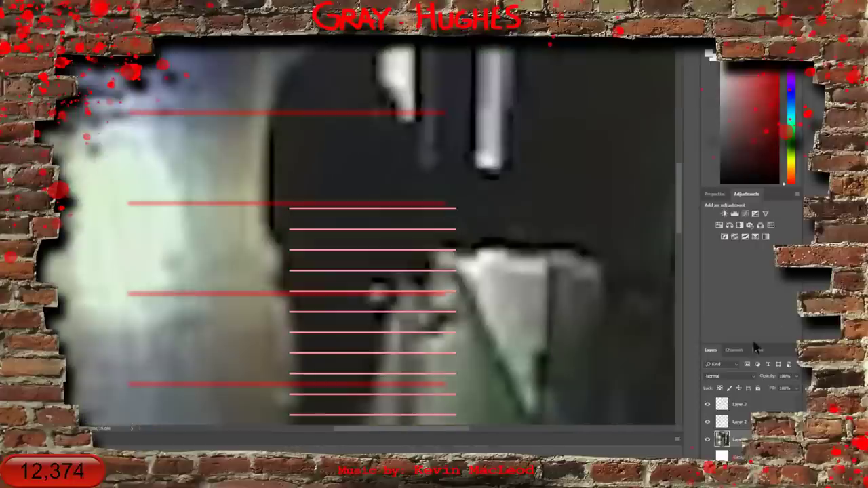
left_click(751, 407)
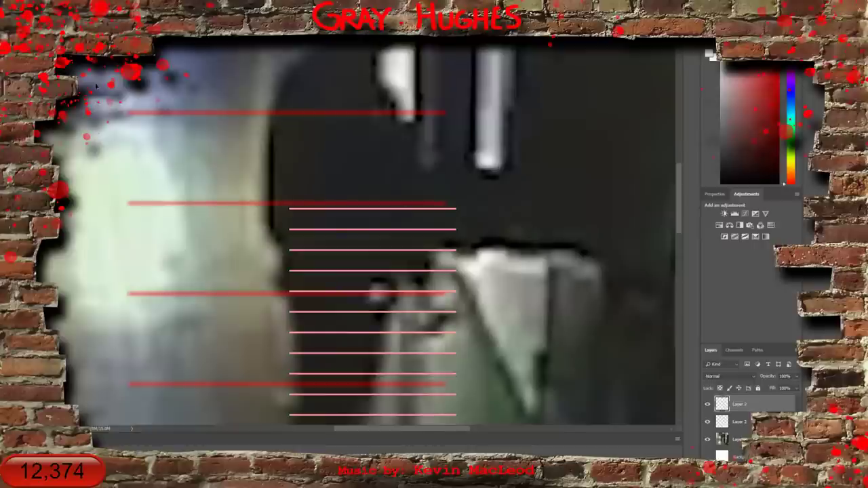
left_click(189, 117)
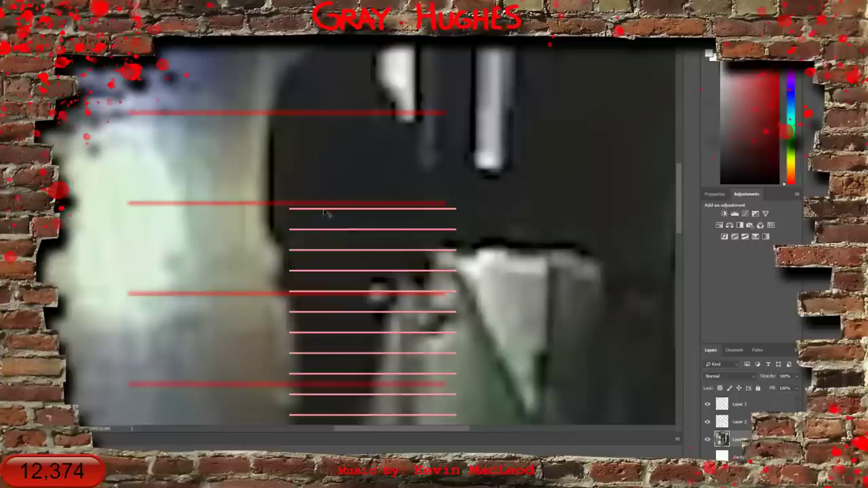
left_click_drag(317, 210, 230, 92)
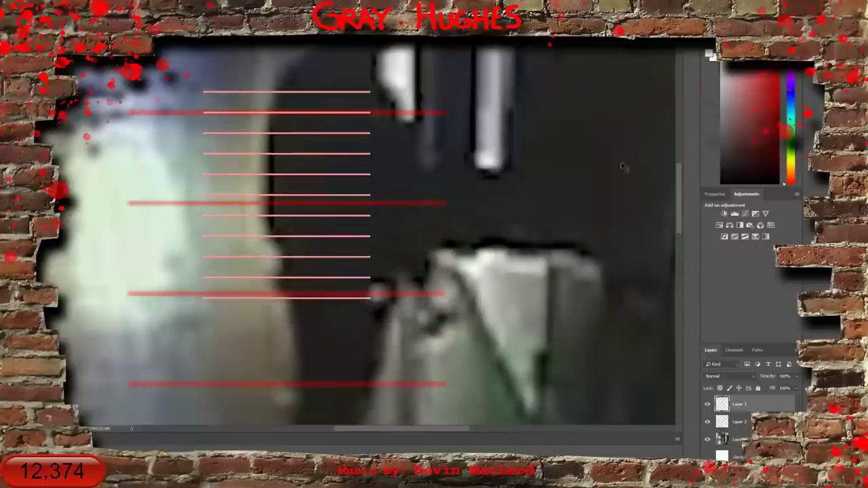
Undo the shift of the hallway picture and move the eleven lines up to the figure's head
left_click_drag(674, 188, 674, 157)
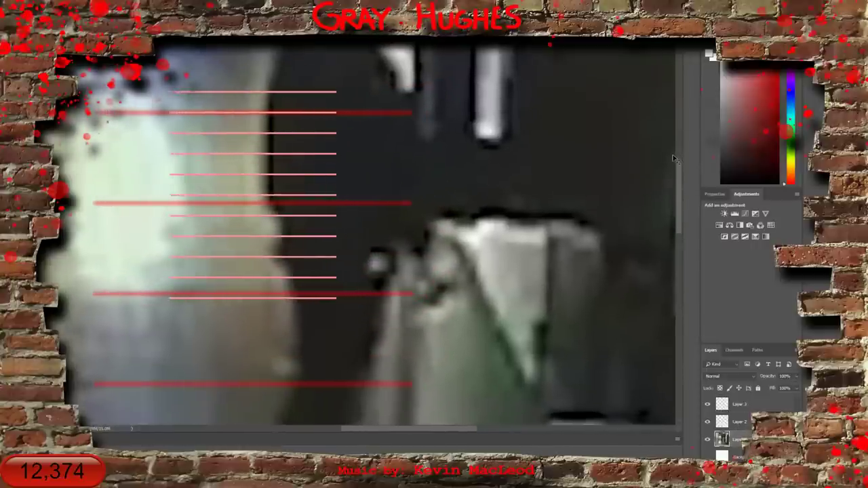
key("ctrl+z")
left_click_drag(679, 187, 677, 138)
left_click_drag(266, 365, 282, 90)
Scale the eleven lines vertically to fit exactly between the two red lines above and below the figure's head
left_click(58, 5)
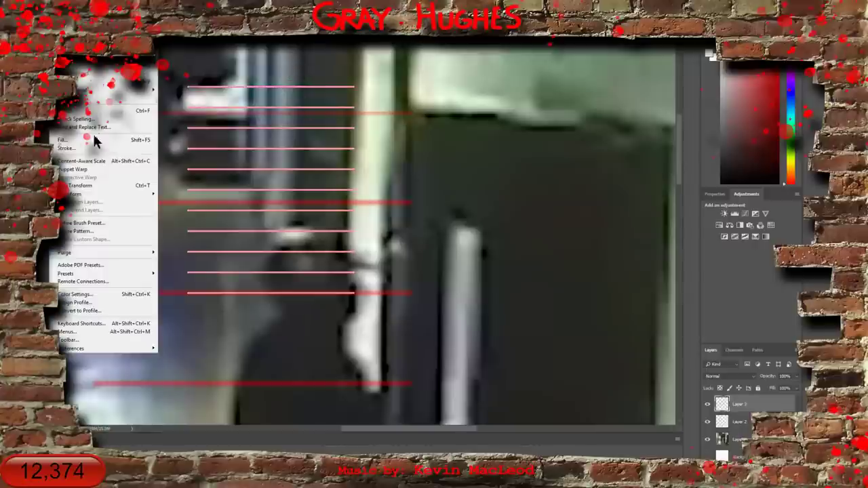
mouse_move(70, 194)
left_click(169, 215)
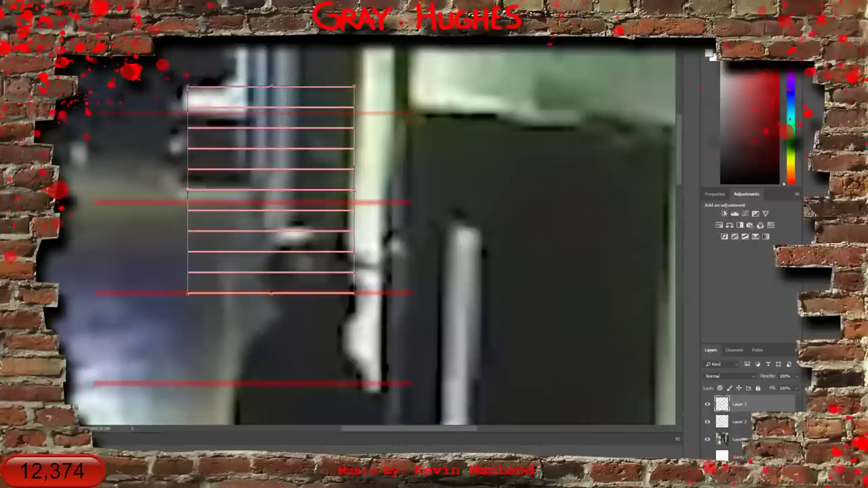
left_click(61, 42)
mouse_move(136, 194)
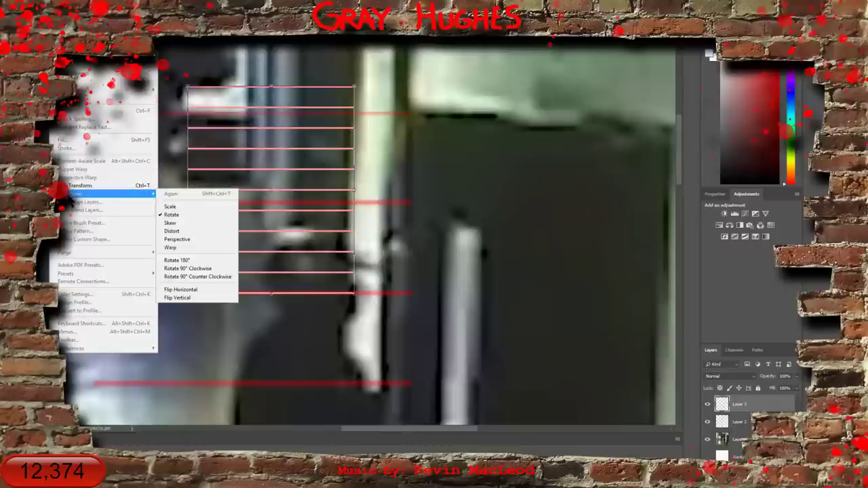
left_click(181, 208)
left_click_drag(271, 86, 256, 202)
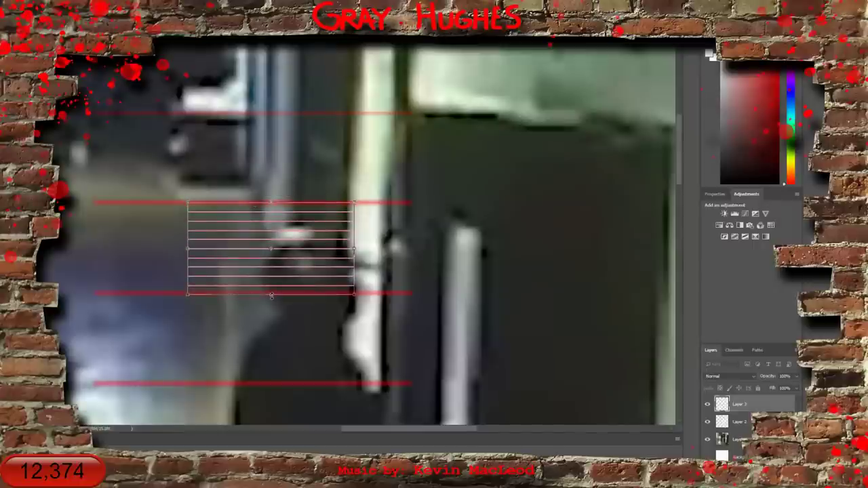
left_click_drag(271, 295, 271, 293)
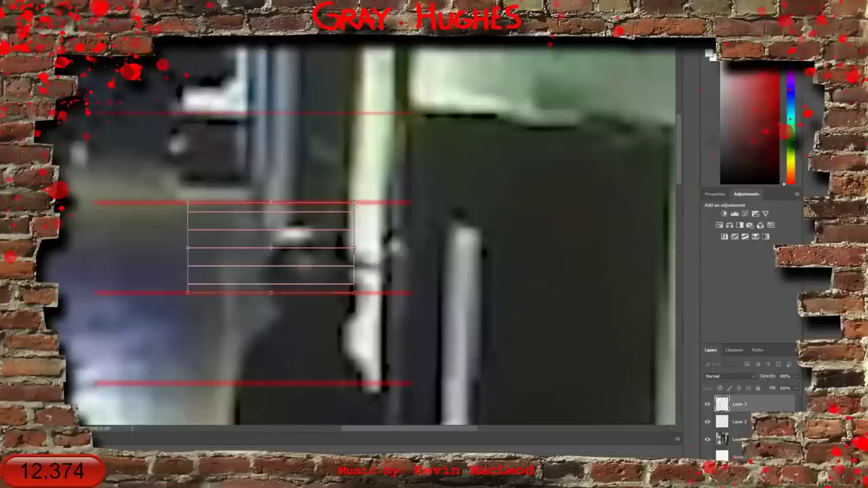
key("Return")
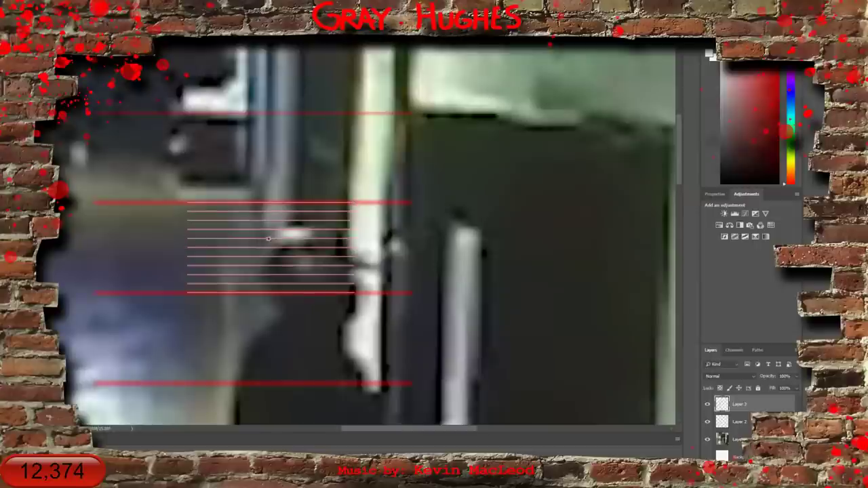
Examine the eleven fine lines against the figure's head, both close up and within the whole hallway
scroll(283, 242, "up", 1)
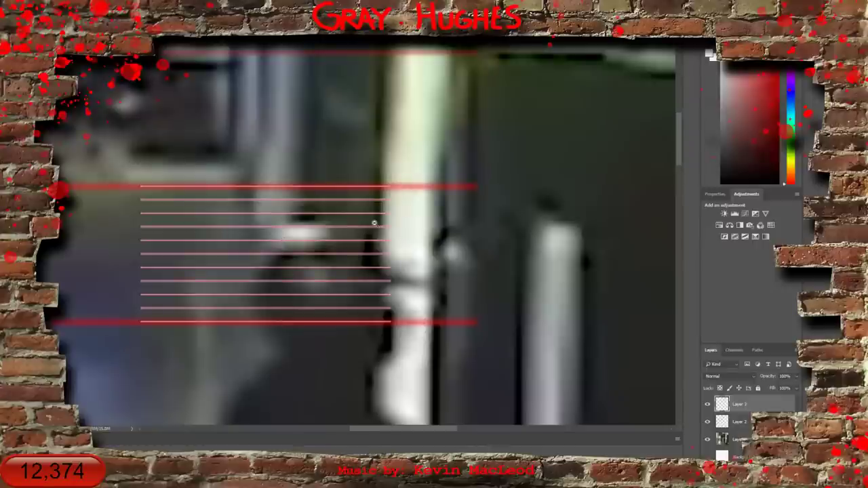
scroll(374, 223, "down", 1)
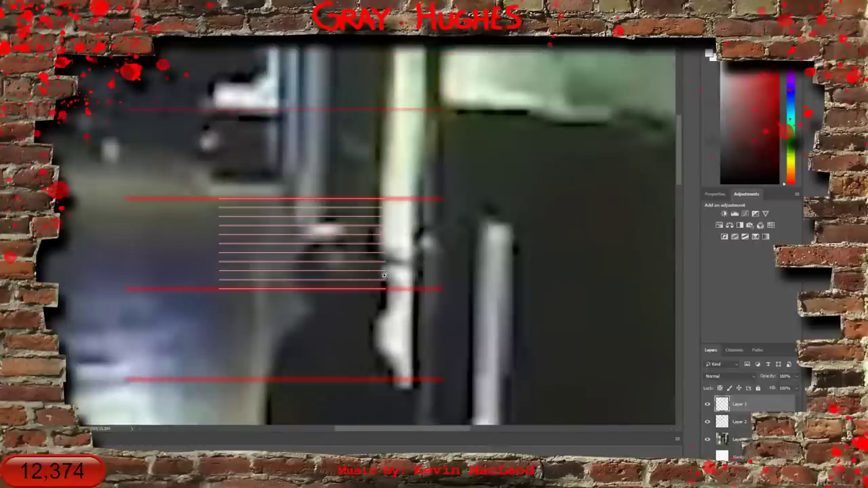
scroll(350, 257, "down", 1)
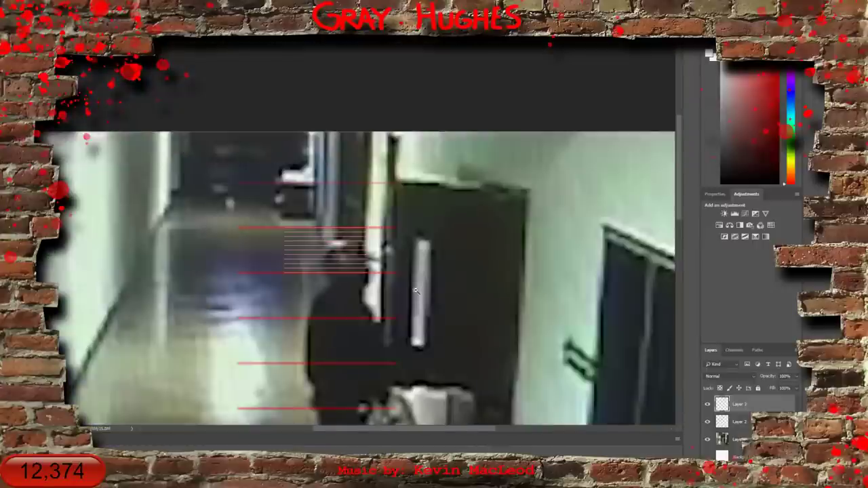
scroll(388, 280, "down", 1)
scroll(372, 293, "down", 1)
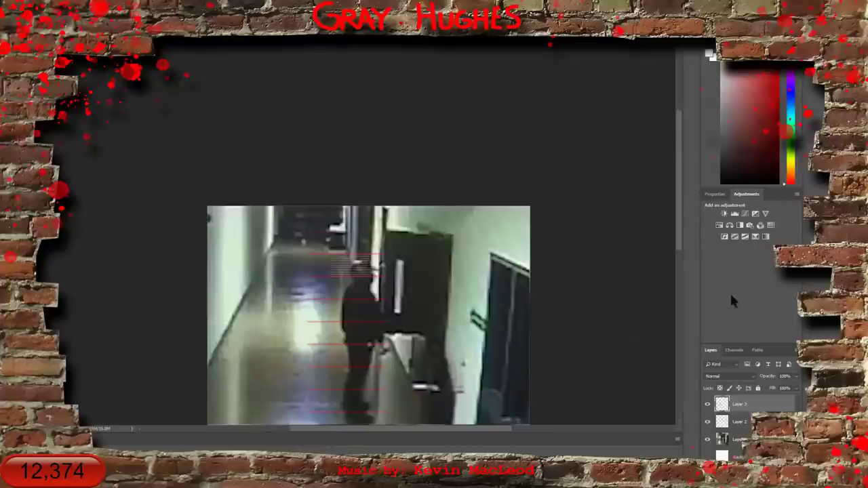
Examine the eleven fine lines at the figure's head up close and the figure's full height against the red lines
left_click_drag(680, 188, 674, 214)
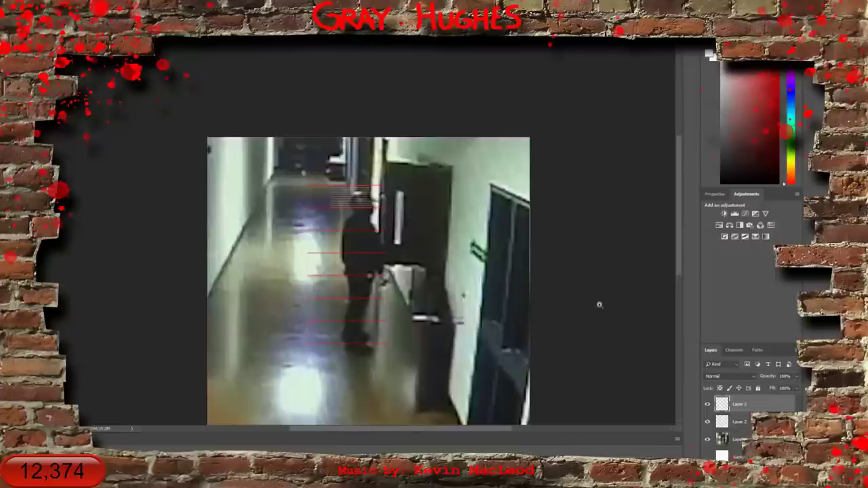
scroll(367, 198, "up", 1)
scroll(373, 197, "up", 1)
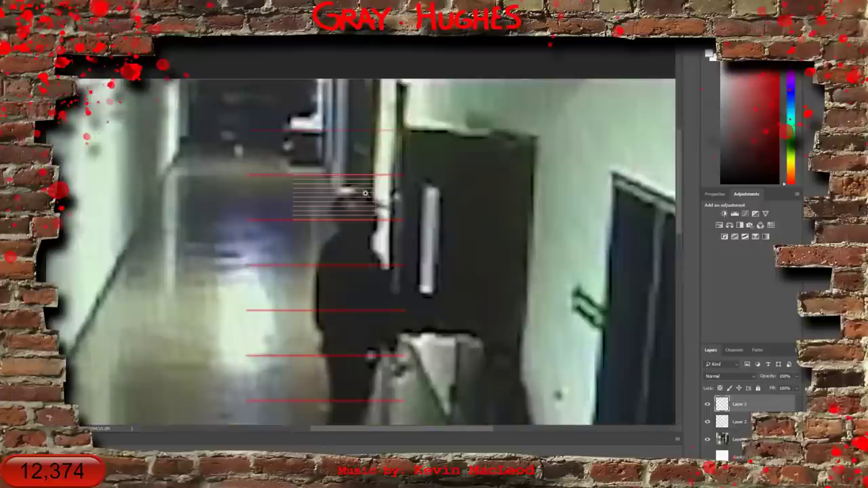
scroll(376, 217, "up", 1)
scroll(378, 241, "up", 1)
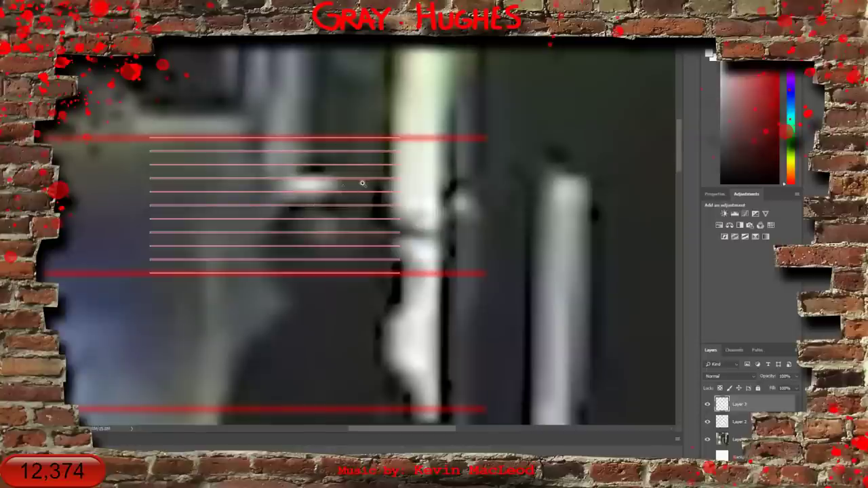
scroll(316, 224, "down", 2)
scroll(319, 231, "down", 5)
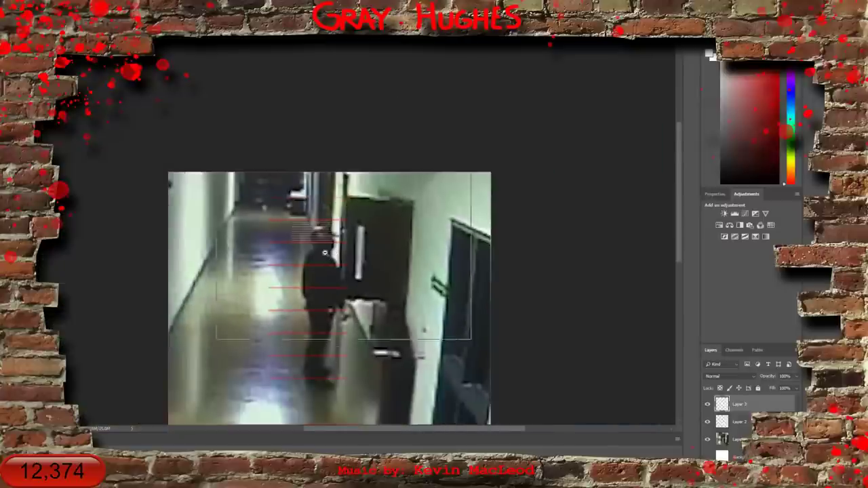
scroll(333, 251, "down", 1)
scroll(324, 257, "up", 1)
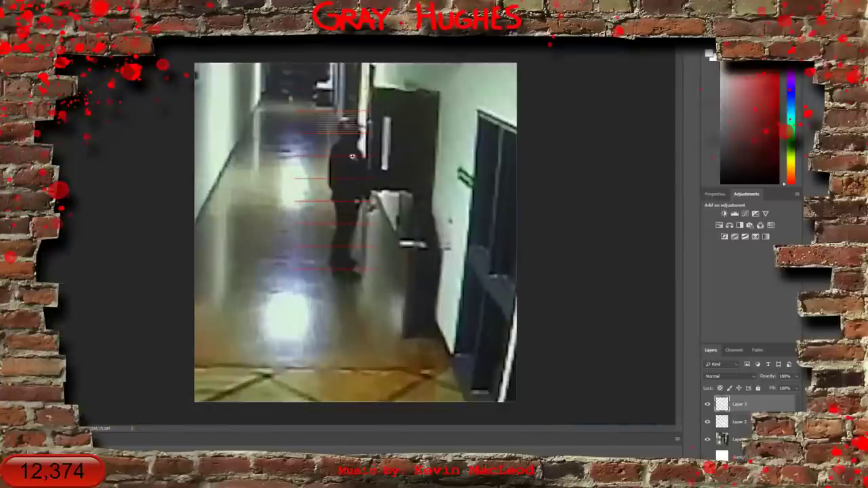
scroll(351, 100, "up", 1)
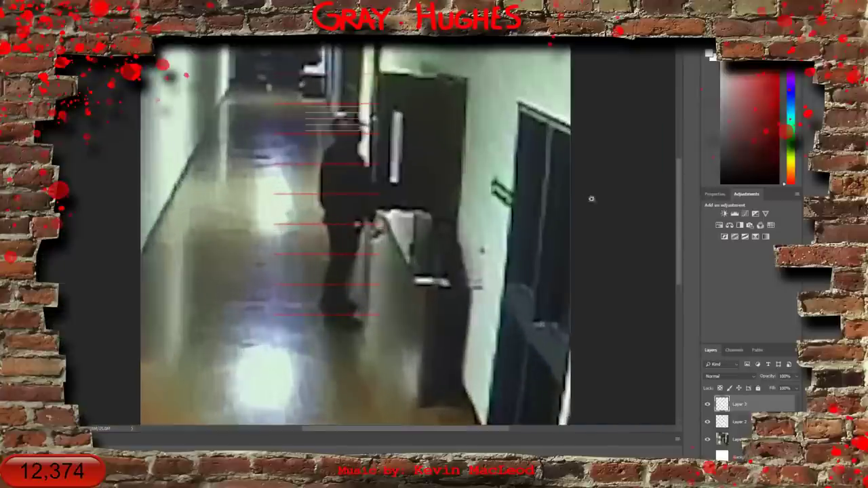
mouse_move(679, 202)
left_mouse_down()
mouse_move(679, 232)
mouse_move(679, 201)
left_mouse_up()
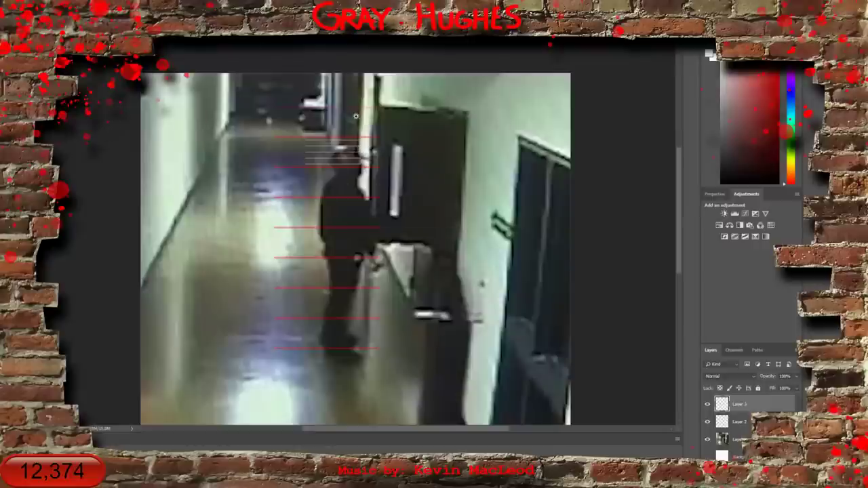
scroll(355, 114, "up", 2)
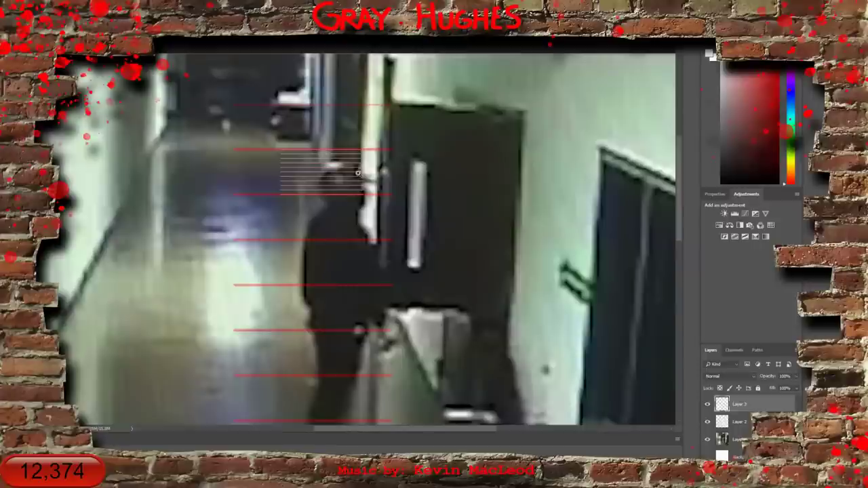
left_click(400, 253, "alt")
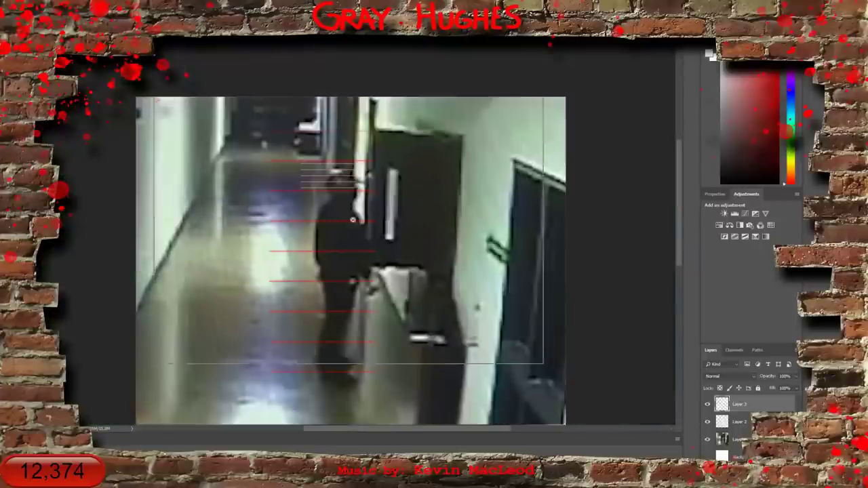
left_click(400, 261, "alt")
left_click(357, 186)
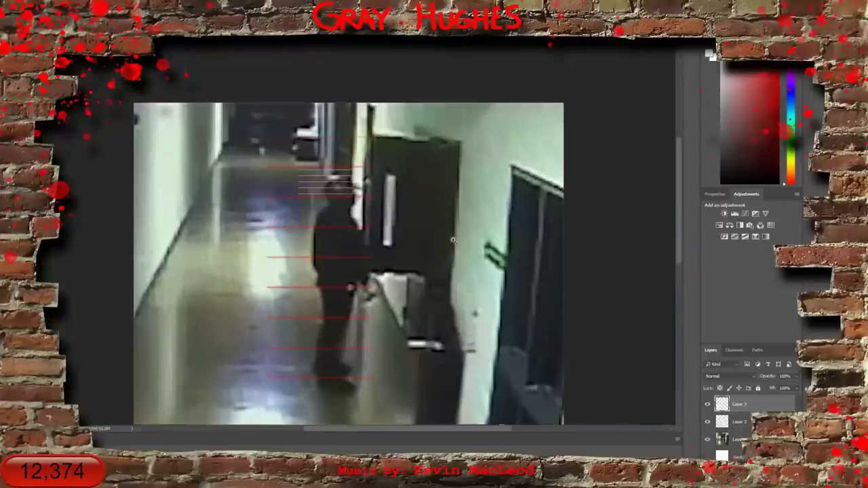
left_click(357, 179)
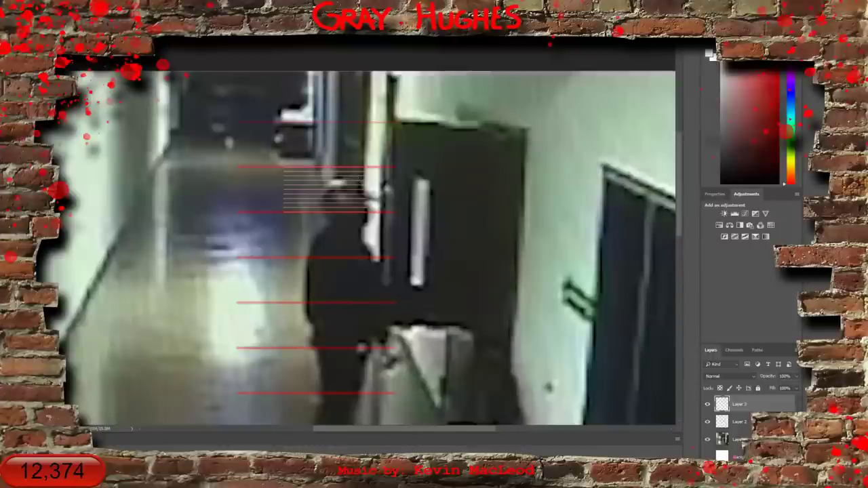
Switch to Premiere Pro and replay the surveillance footage of the figure at the hallway door around 00:09:17
mouse_move(302, 475)
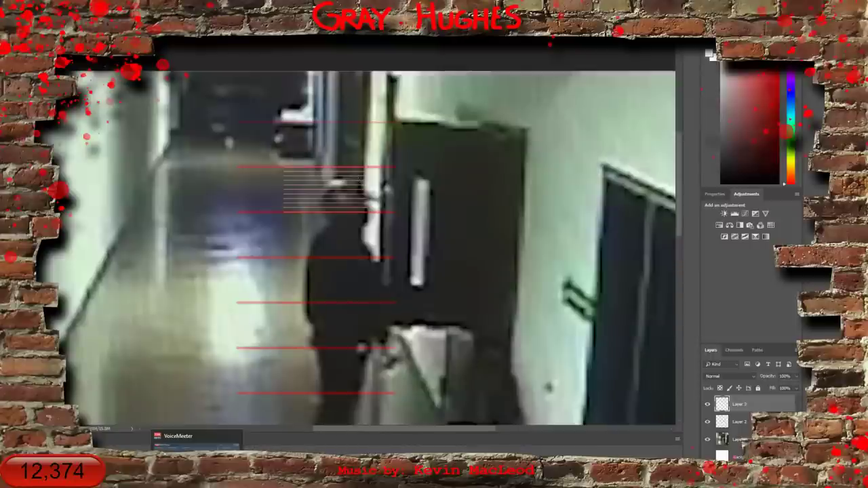
left_click(324, 475)
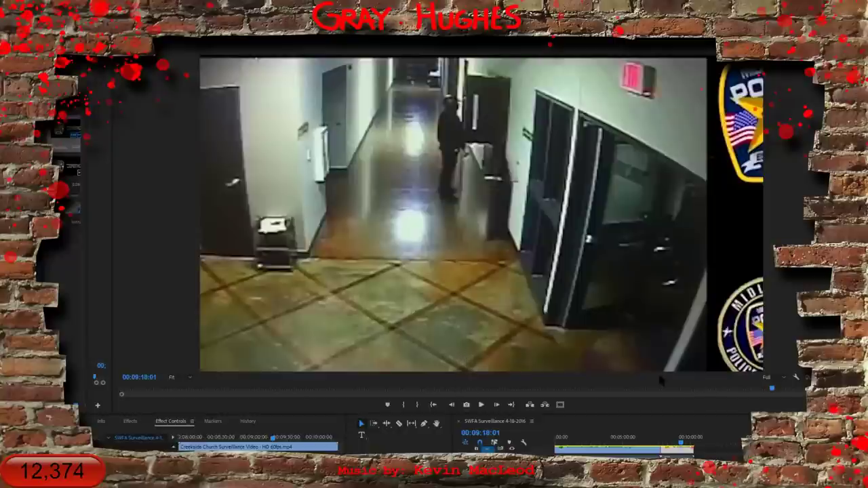
left_click(680, 451)
mouse_move(679, 451)
left_mouse_down()
mouse_move(689, 453)
mouse_move(680, 452)
left_mouse_up()
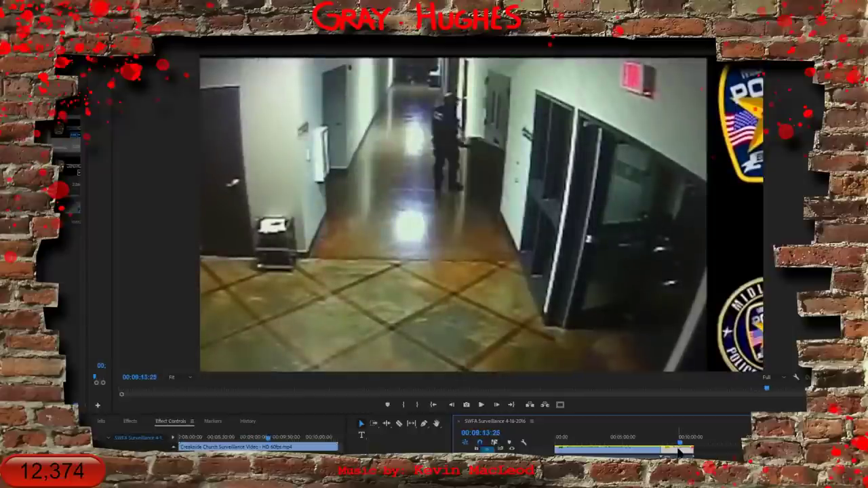
key("space")
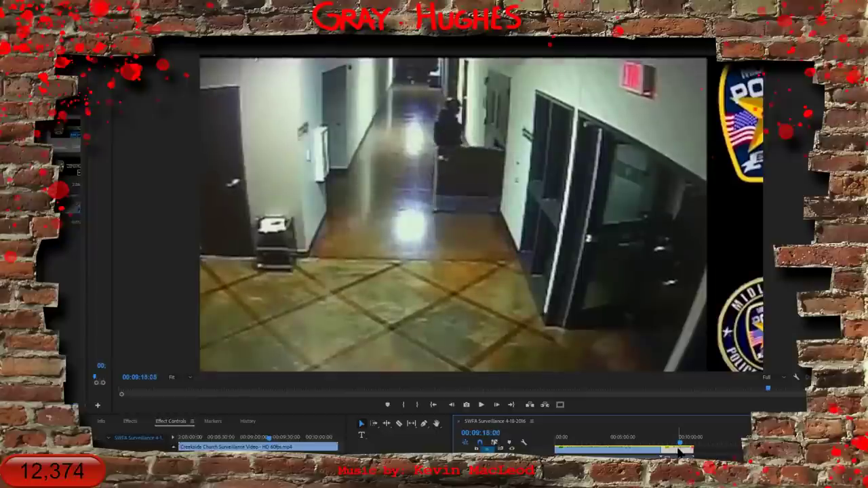
key("j")
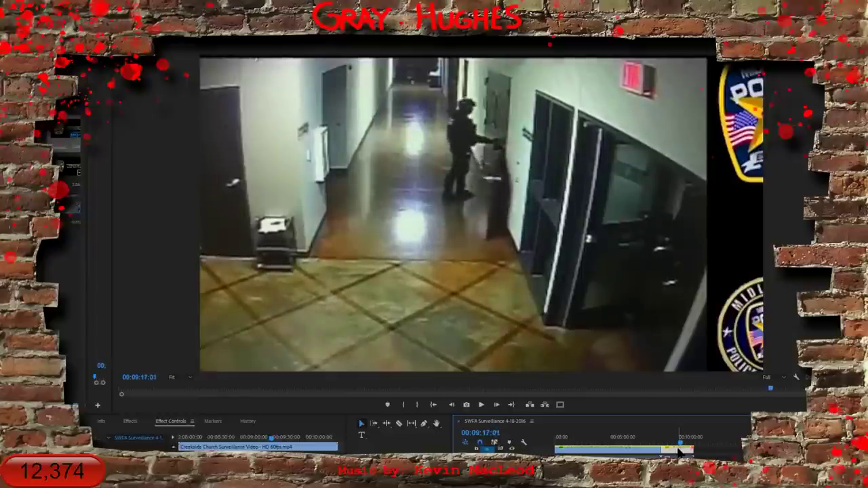
Advance the surveillance footage frame by frame from 00:09:17:01 to study the figure's posture beside the open door
key("Right")
key("Right")
key("Right")
key("Right")
key("Right")
key("Right")
key("Right")
key("Right")
key("Right")
key("Right")
key("Right")
key("Right")
key("Right")
key("Right")
key("Right")
key("Right")
key("Right")
key("Right")
key("Right")
key("Right")
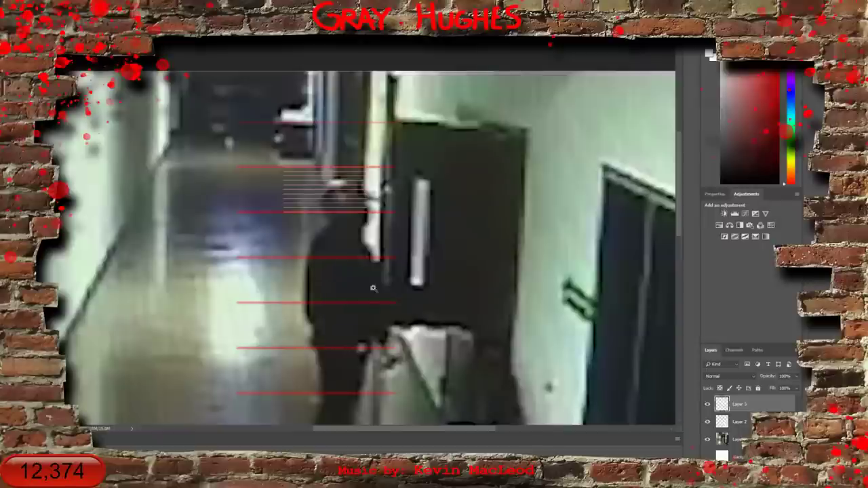
Return to Photoshop and inspect the fine lines at the figure's head and the lowest red lines at the feet
left_click(341, 182)
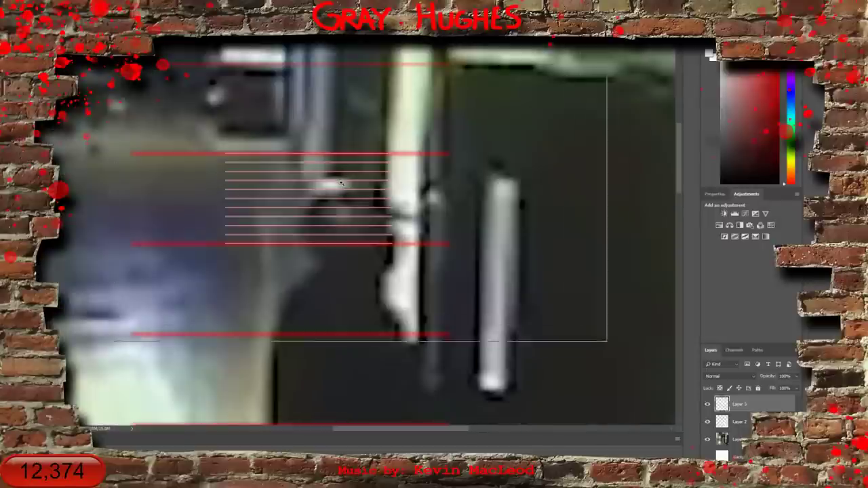
left_click(341, 182)
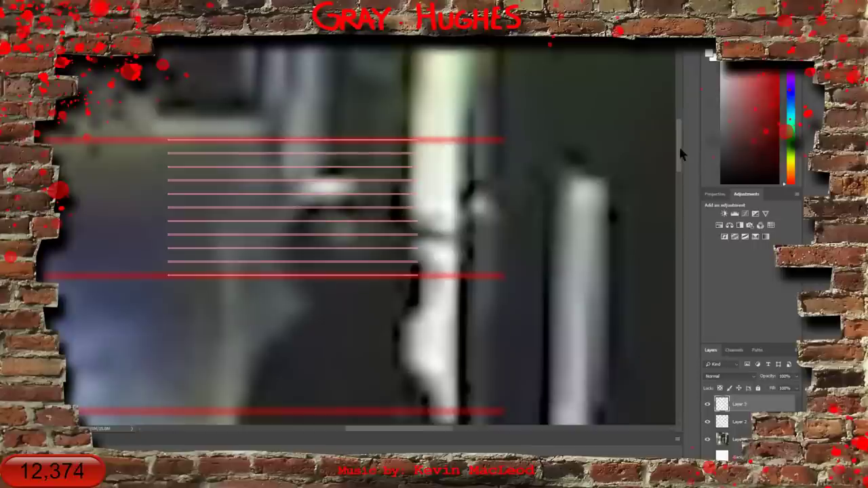
left_click_drag(680, 148, 665, 266)
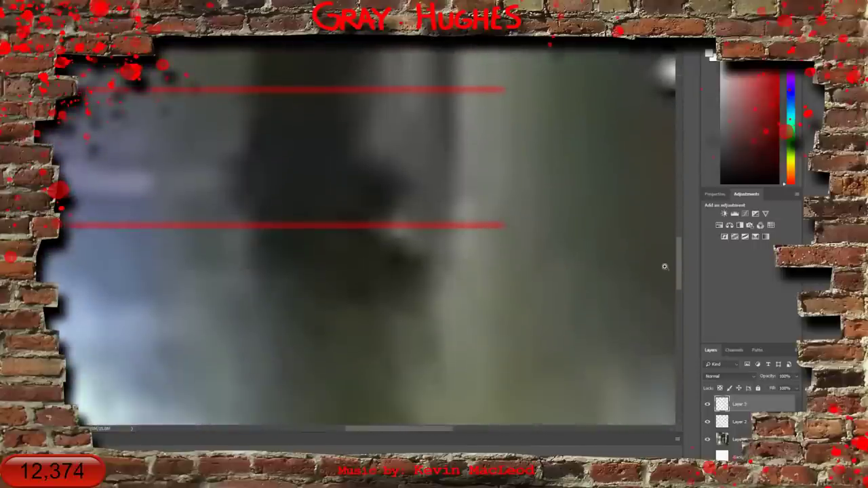
left_click(307, 272, "alt")
left_click(308, 272, "alt")
left_click(308, 273, "alt")
scroll(307, 271, "down", 2)
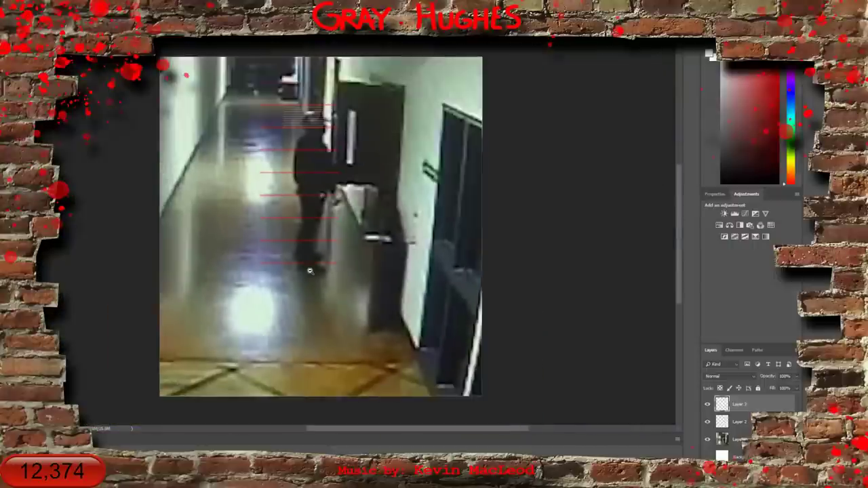
scroll(309, 271, "down", 2)
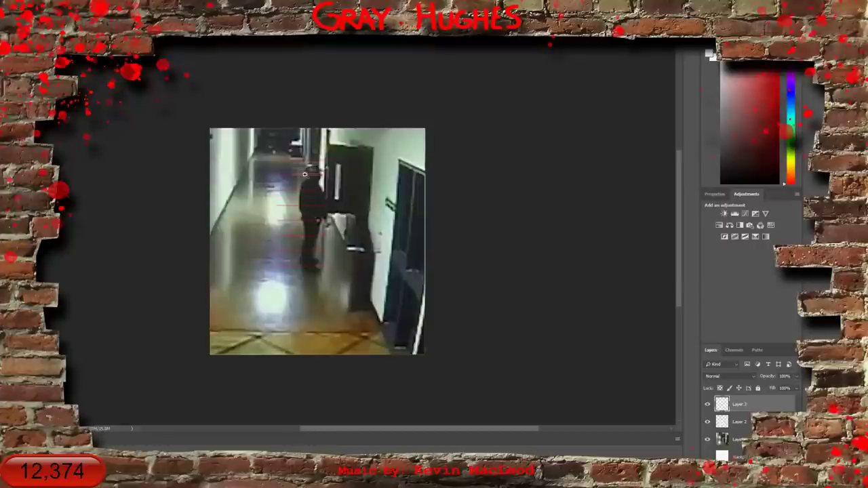
Compare the fine lines at the figure's head with the red line along the top edge of the door
key("ctrl+plus")
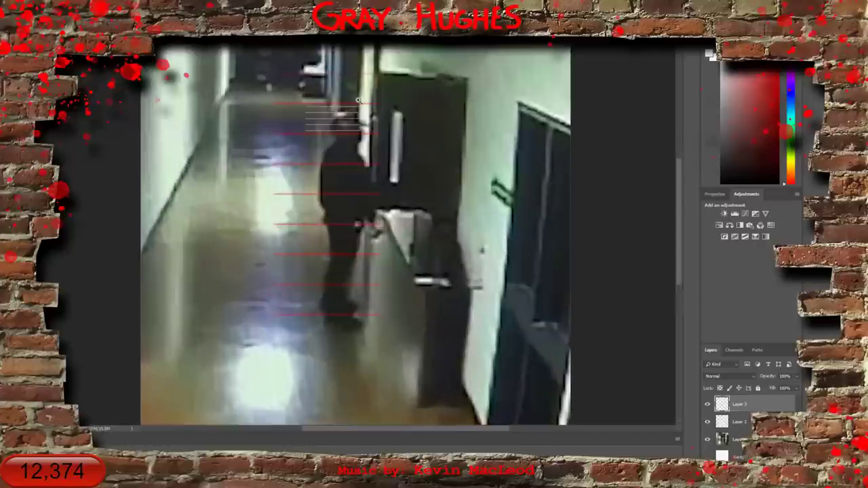
scroll(350, 108, "up", 3)
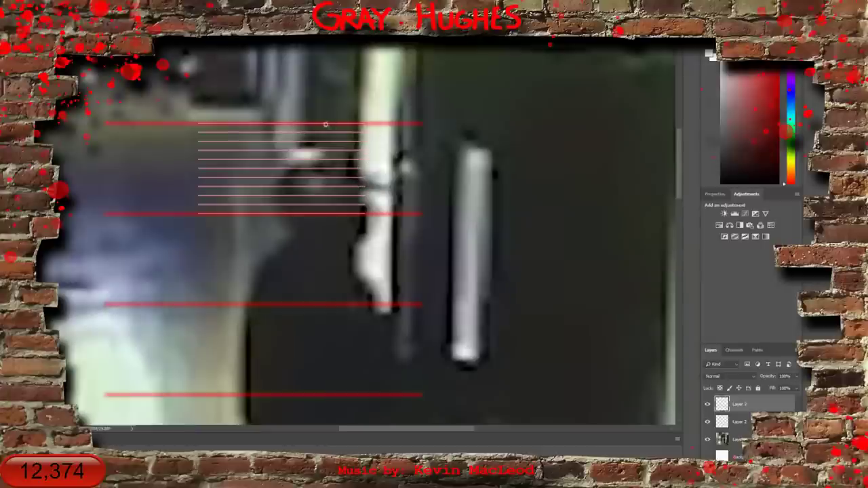
left_click_drag(678, 139, 676, 120)
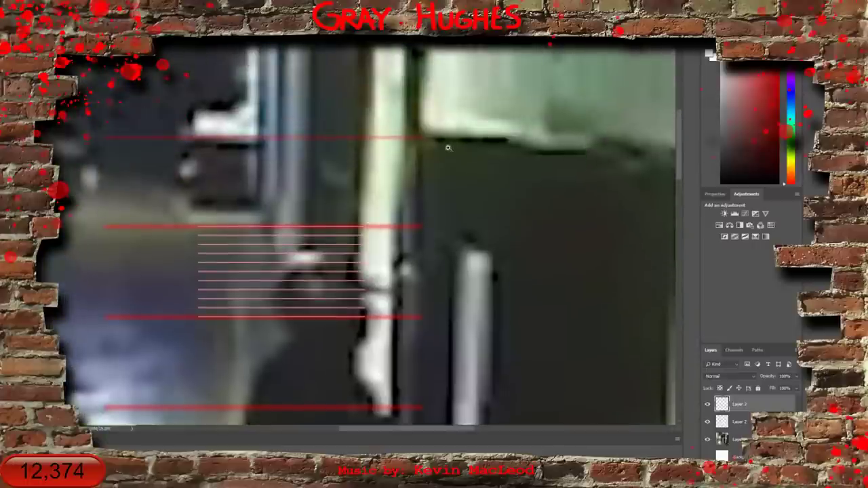
left_click_drag(680, 143, 671, 163)
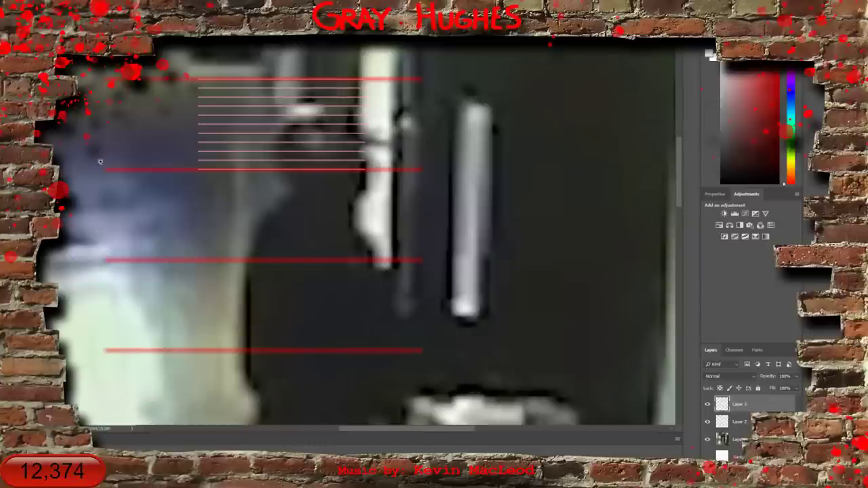
left_click(203, 270, "alt")
left_click(274, 261, "alt")
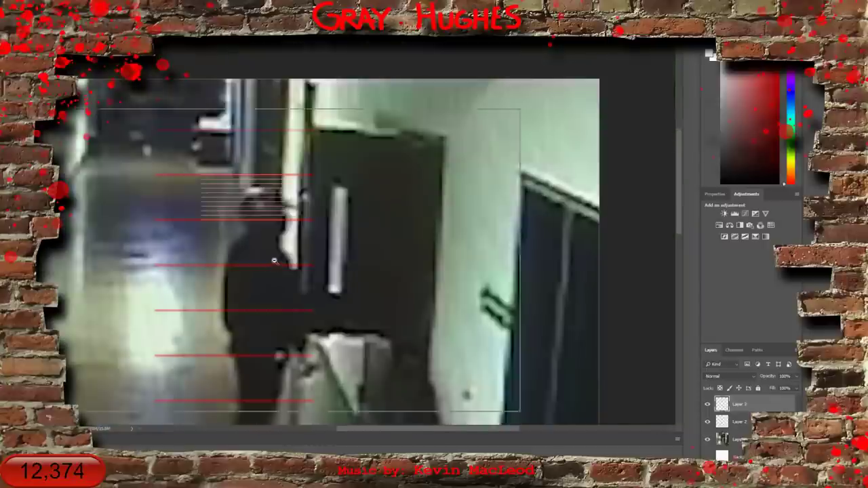
Save the layered height overlay as a new Photoshop document named Height3.psd
left_click(43, 15)
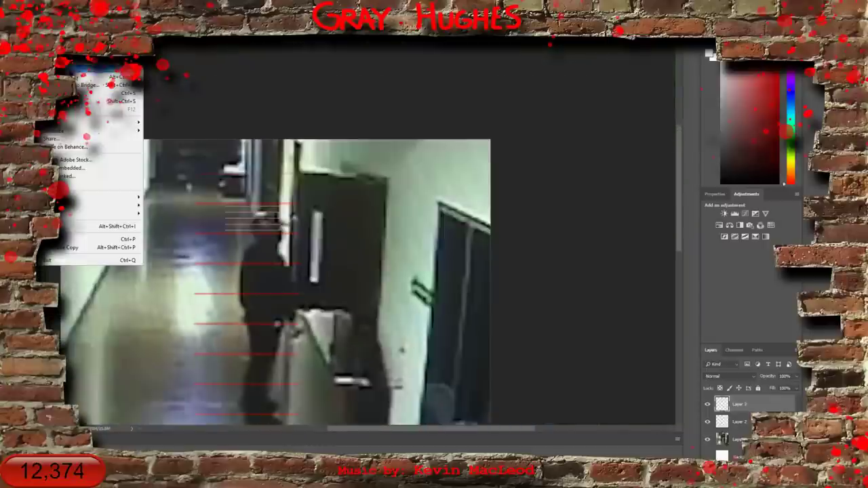
left_click(116, 101)
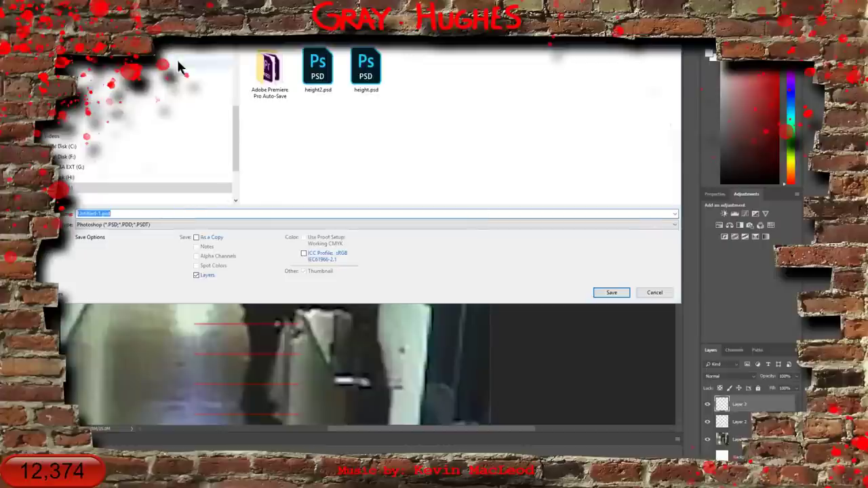
left_click(94, 214)
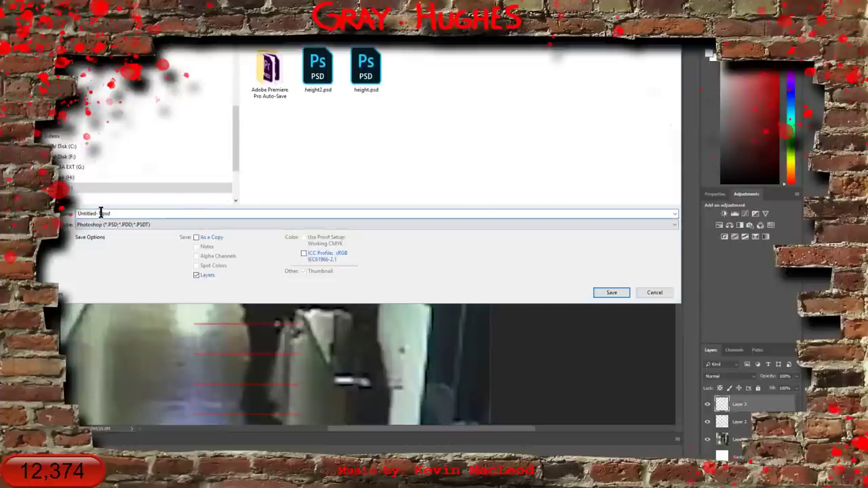
double_click(94, 213)
type("Height")
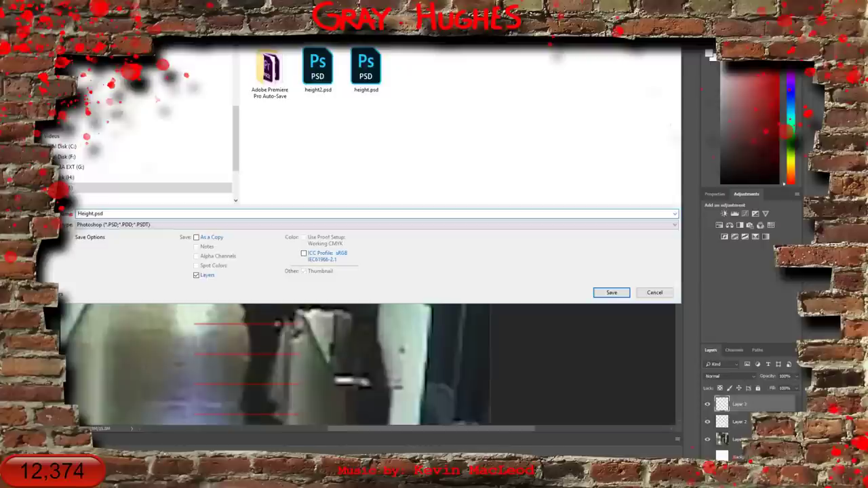
type("3")
left_click(614, 294)
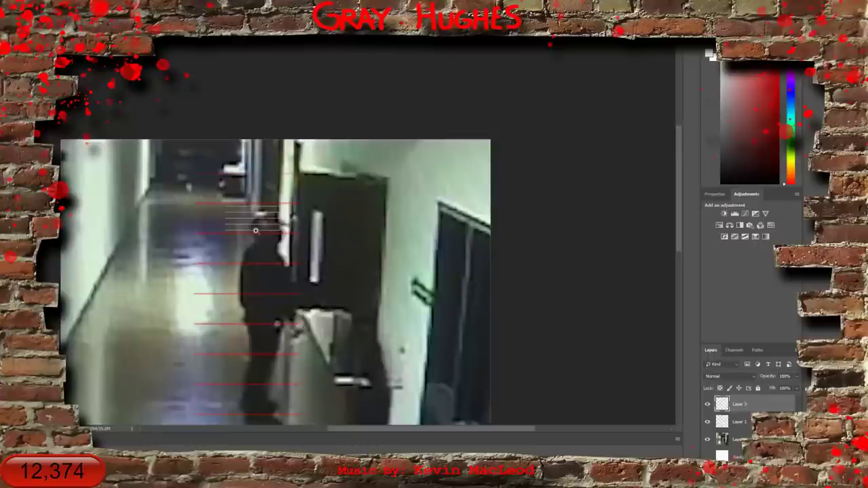
Review the figure from head to feet against the red lines in the saved overlay
scroll(255, 232, "up", 1)
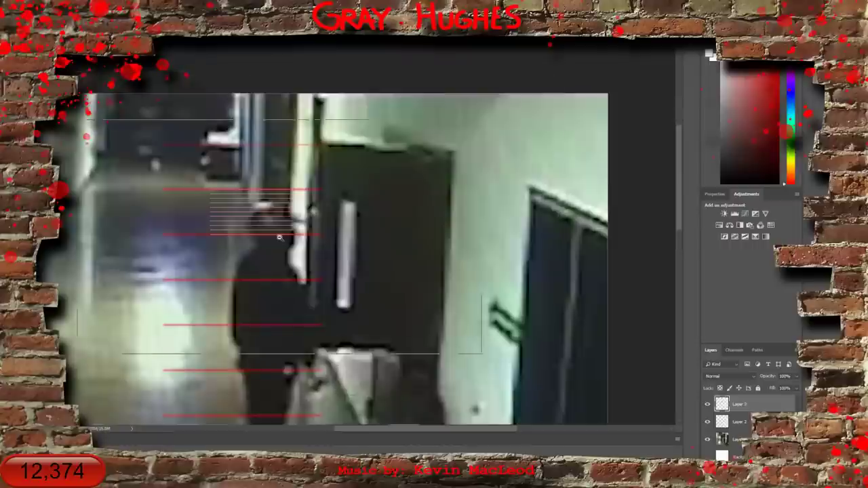
scroll(280, 237, "down", 1)
scroll(279, 238, "down", 1)
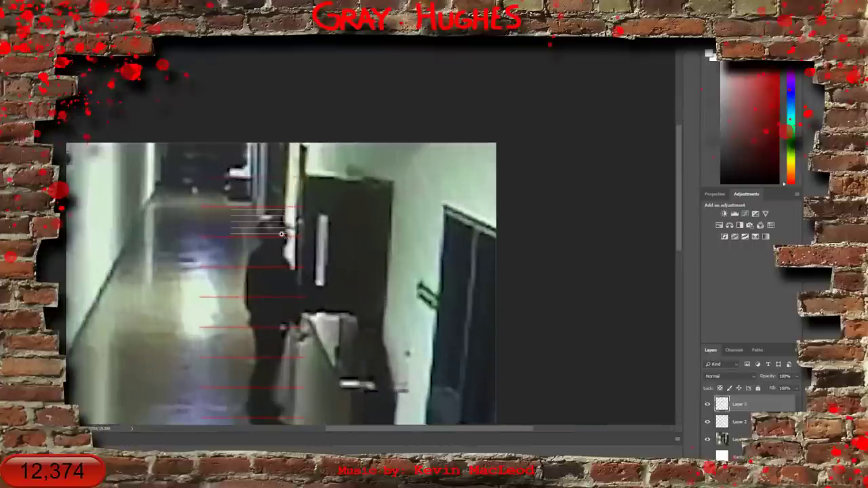
scroll(271, 236, "up", 1)
left_click_drag(677, 174, 678, 201)
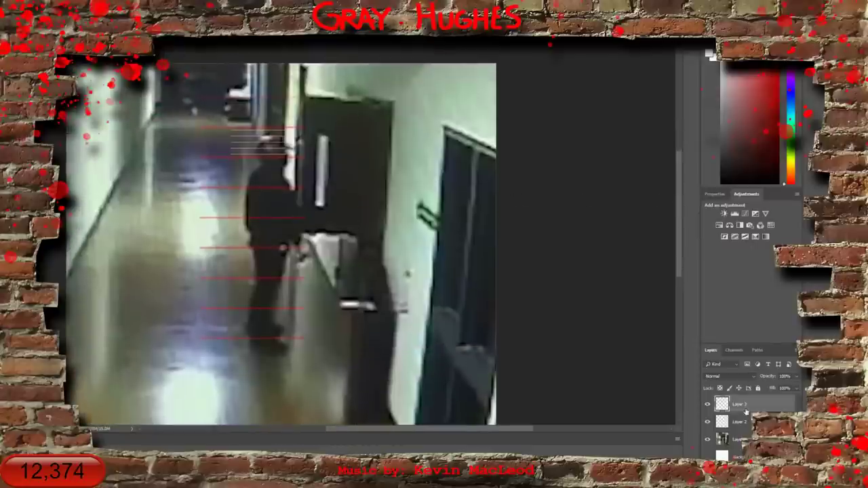
Scale the layer of fine lines at the head horizontally to match the red lines' width, and save the document
left_click(56, 5)
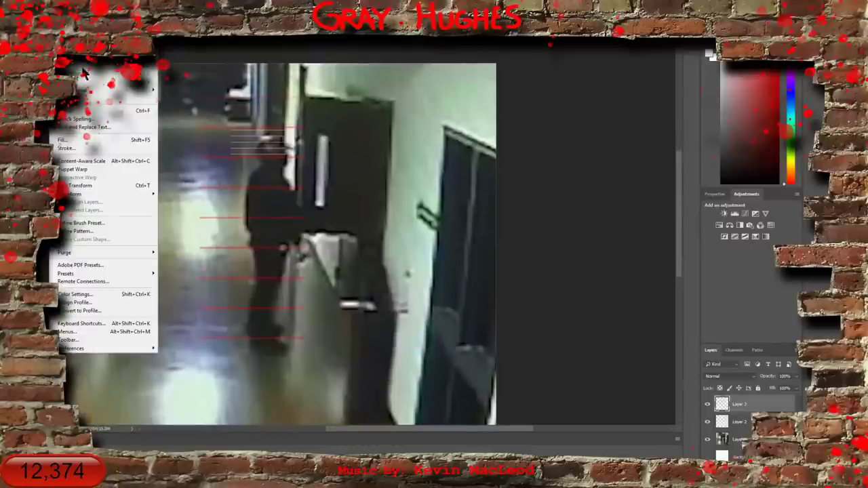
mouse_move(72, 196)
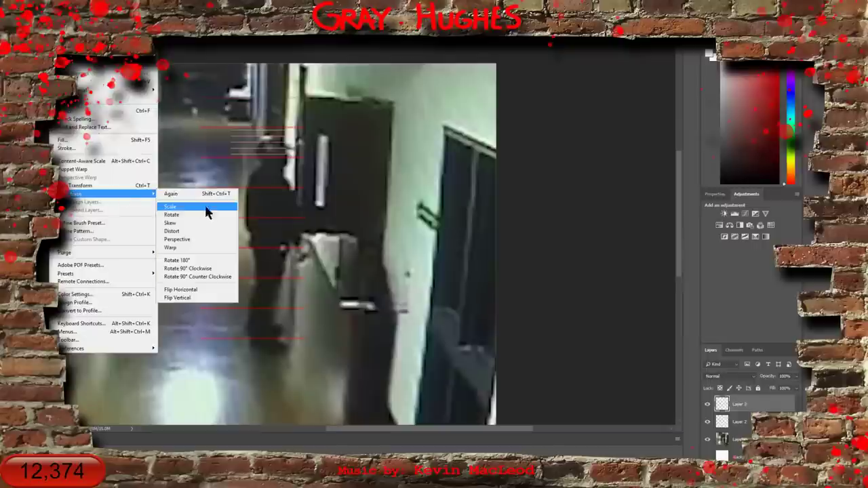
left_click(170, 212)
left_click_drag(231, 143, 200, 143)
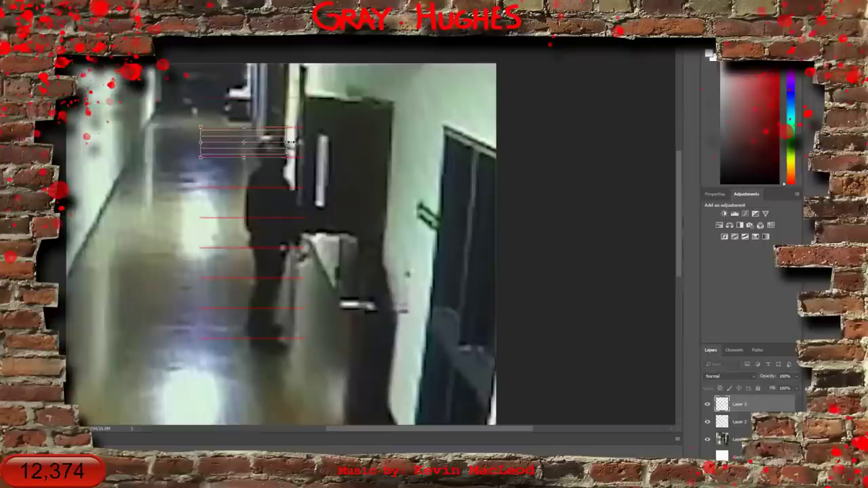
left_click_drag(286, 143, 304, 143)
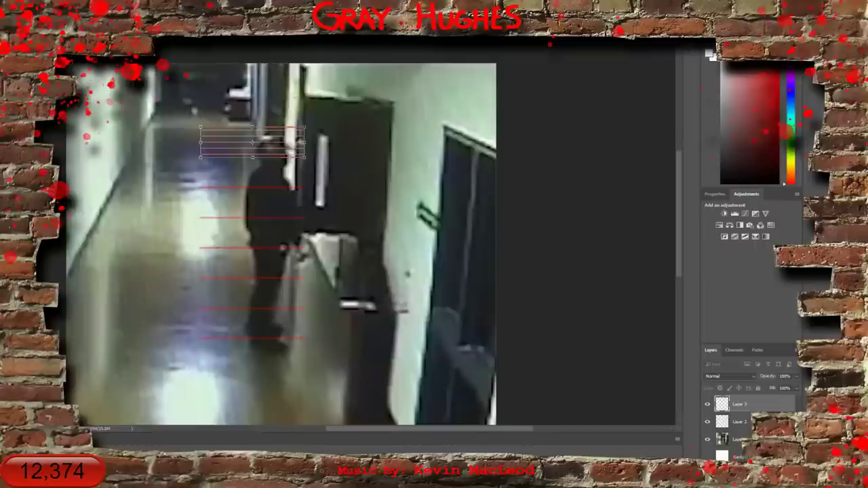
key("Return")
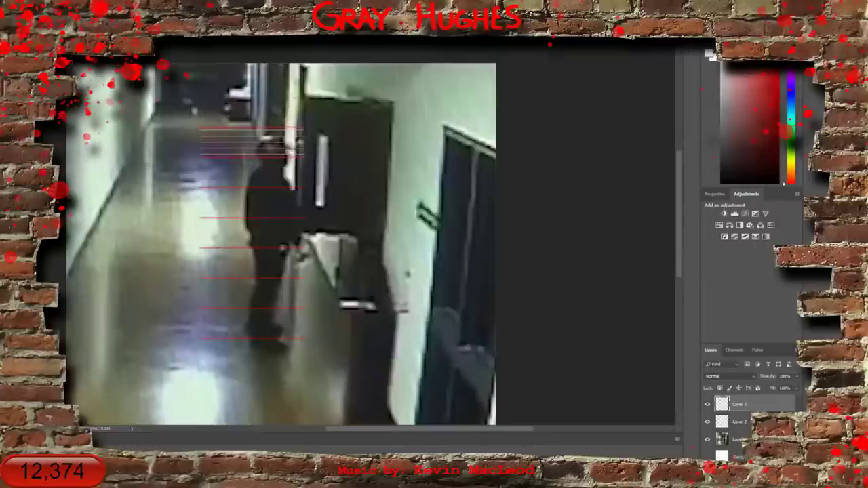
left_click(27, 7)
left_click(101, 91)
Switch to Premiere Pro and step the hallway footage back to the figure by the door at 00:09:17:08
left_click_drag(357, 430, 379, 434)
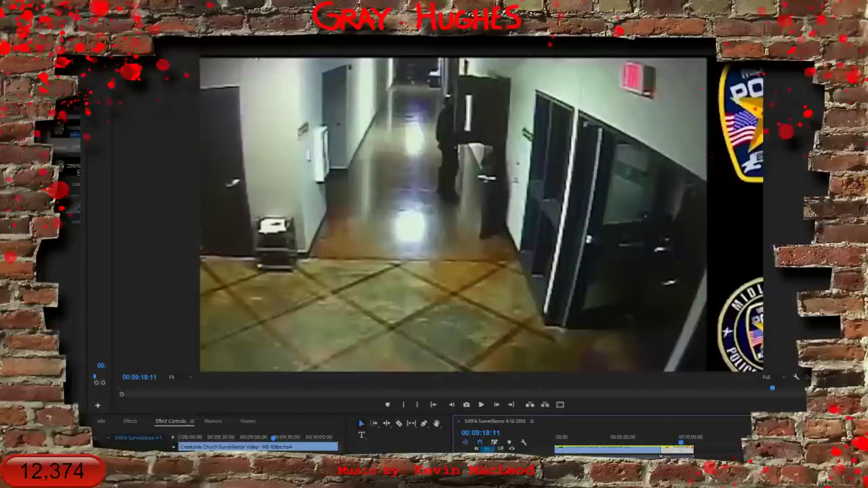
key("Left")
key("Left")
key("Left")
key("Left")
key("Left")
key("Left")
key("Left")
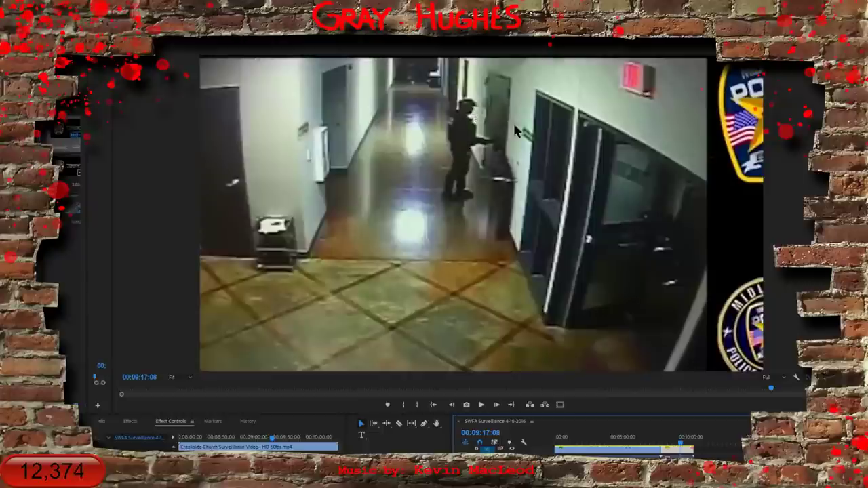
Play and scrub back and forth through the door opening beside the figure around 00:09:17 to 00:09:18
key("space")
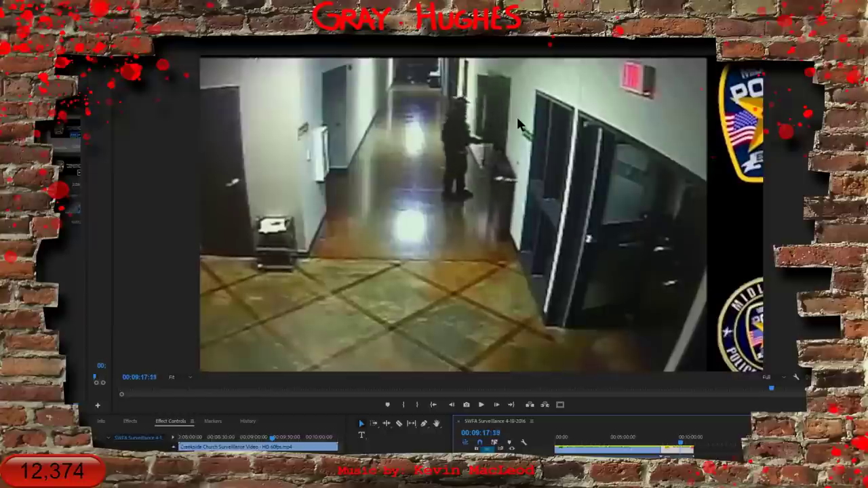
scroll(517, 116, "up", 20)
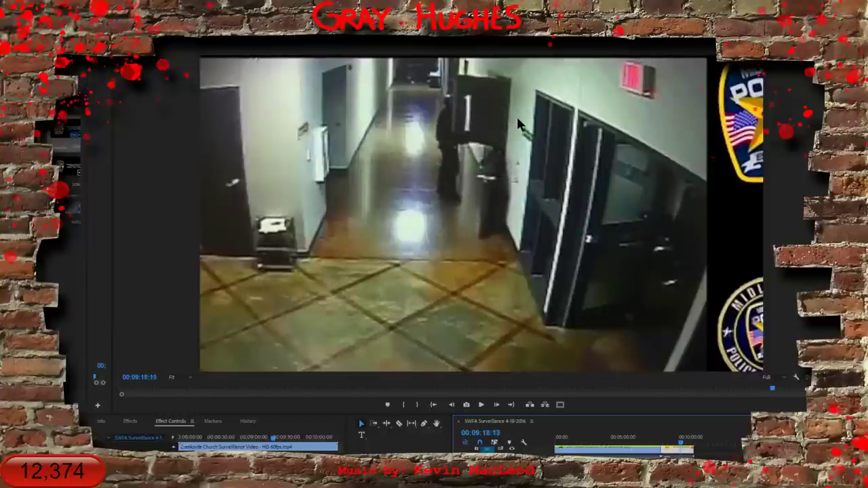
scroll(517, 117, "down", 15)
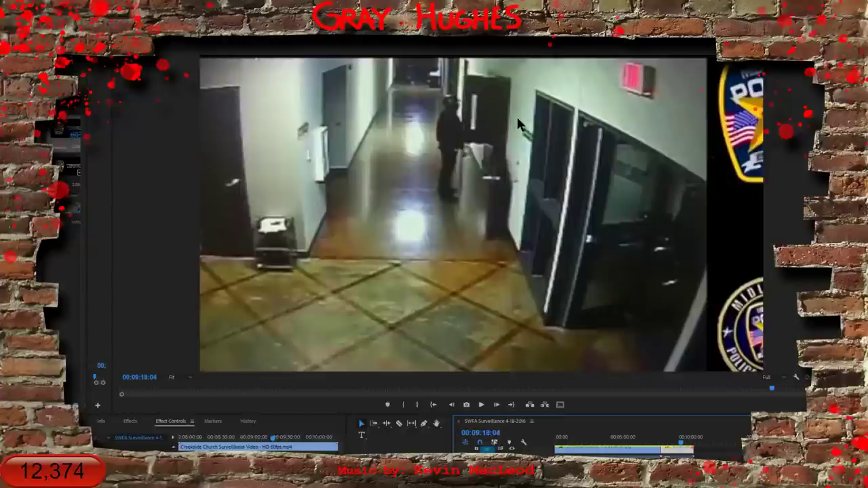
scroll(517, 117, "up", 15)
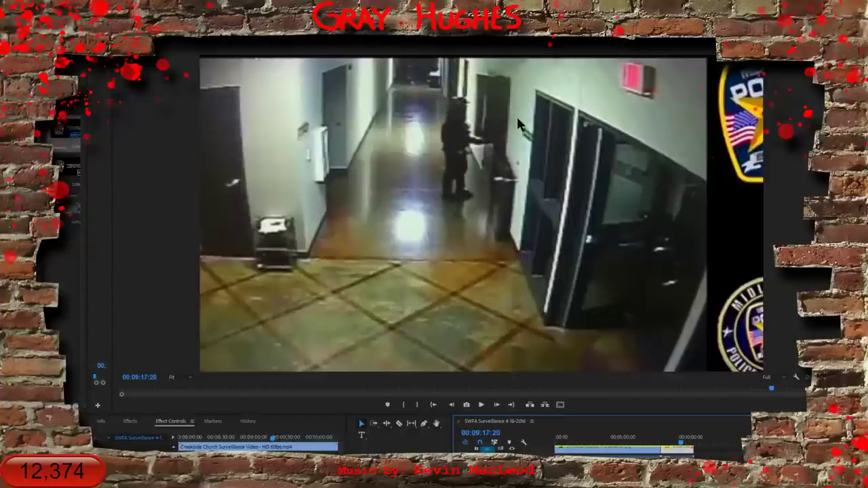
scroll(517, 117, "down", 9)
Examine the figure against the opening door frame by frame around 00:09:18:03
key("Right")
key("Right")
key("Right")
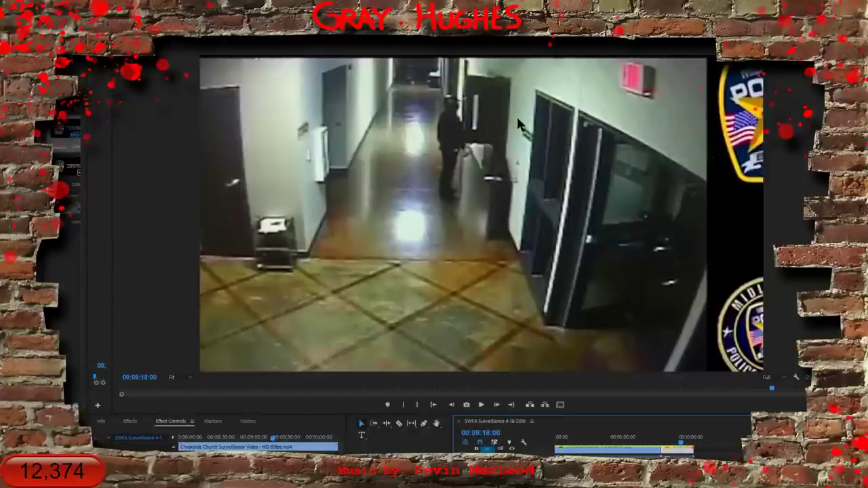
key("Right")
key("Right")
key("Right")
key("Right")
key("Right")
key("Right")
key("Right")
key("Right")
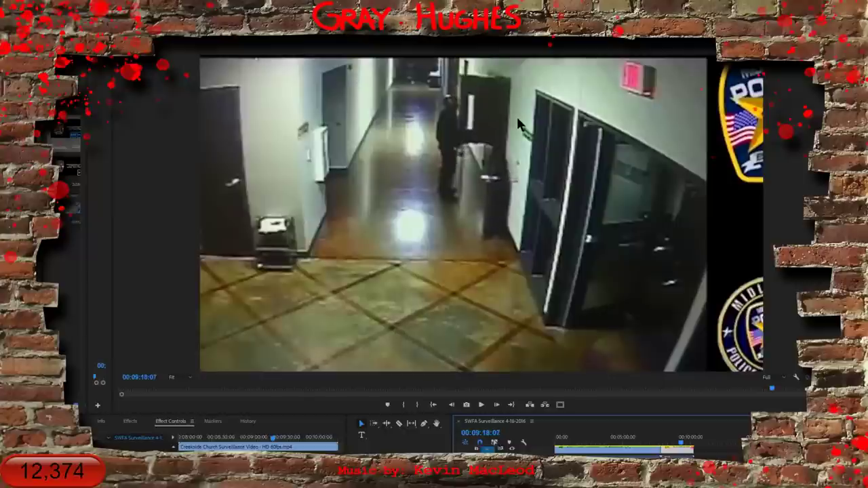
key("Right")
key("Right")
key("Right")
key("Left")
key("Left")
key("Left")
key("Left")
key("Left")
key("Left")
key("Left")
key("Left")
key("Left")
key("Left")
key("Left")
key("Left")
key("Left")
key("Left")
key("Left")
key("Left")
key("Left")
key("Left")
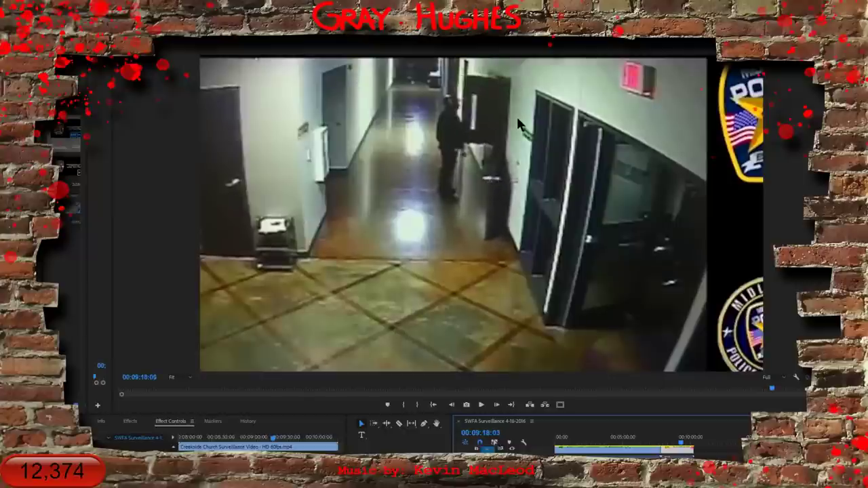
key("Right")
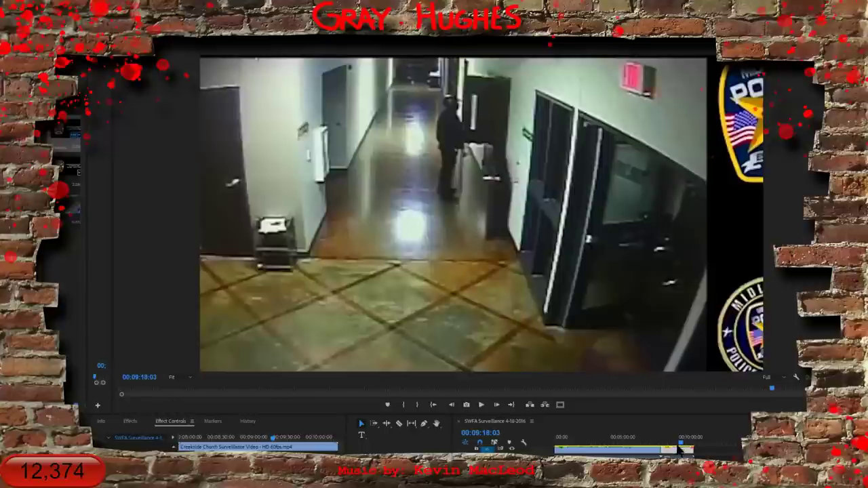
Jump back to about 00:07:50 in the sequence and replay the figure's walk down the hallway around 00:08:00
left_click_drag(683, 446, 664, 449)
scroll(659, 453, "up", 4)
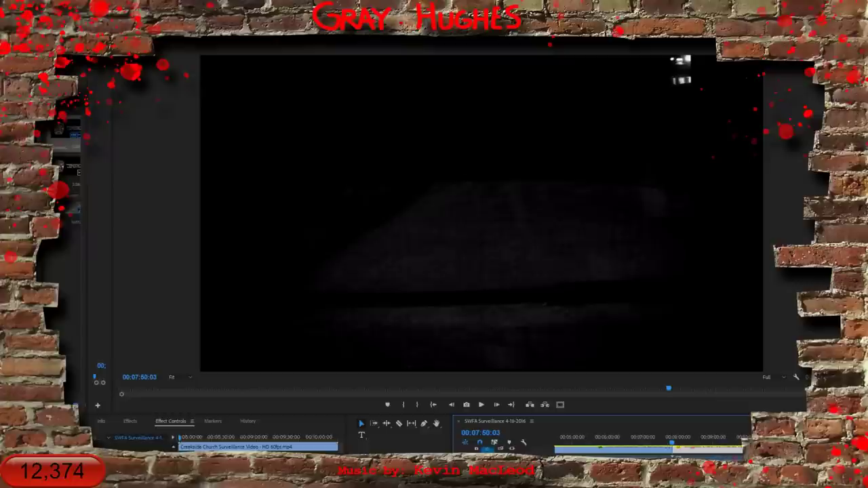
key("space")
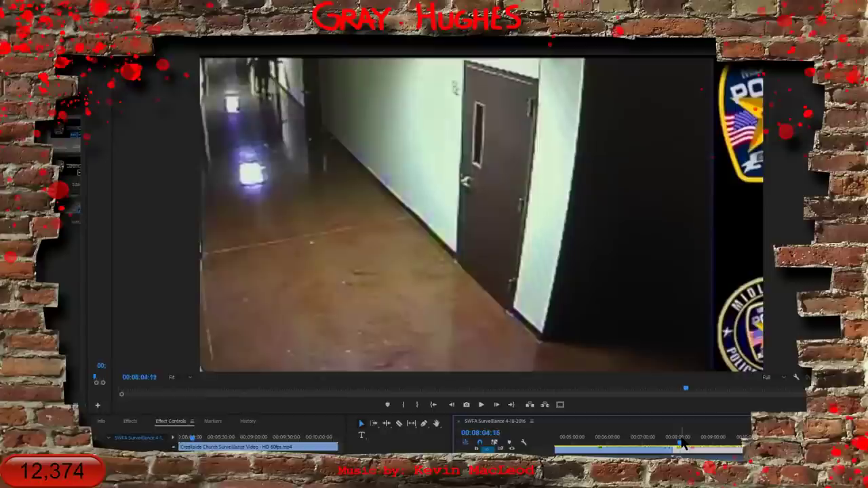
key("j")
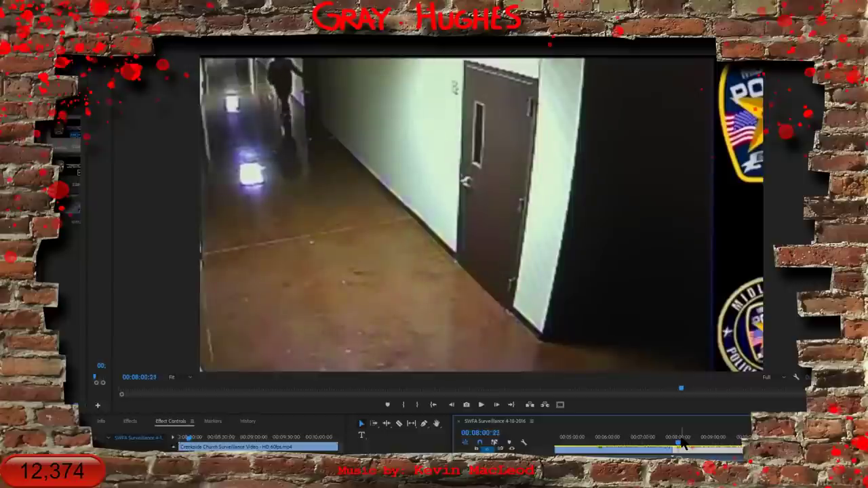
key("k")
key("l")
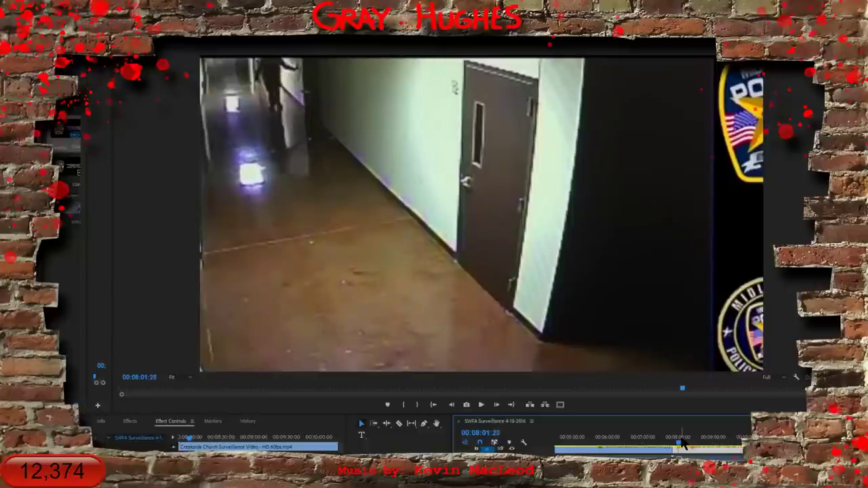
key("k")
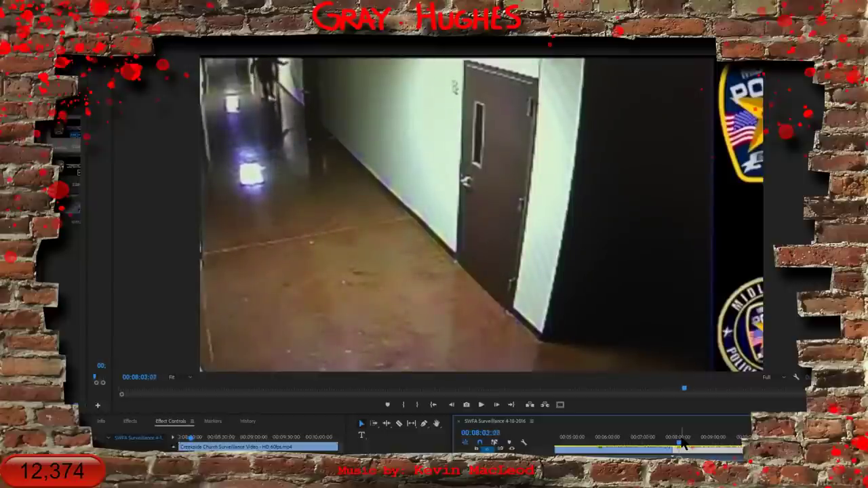
key("j")
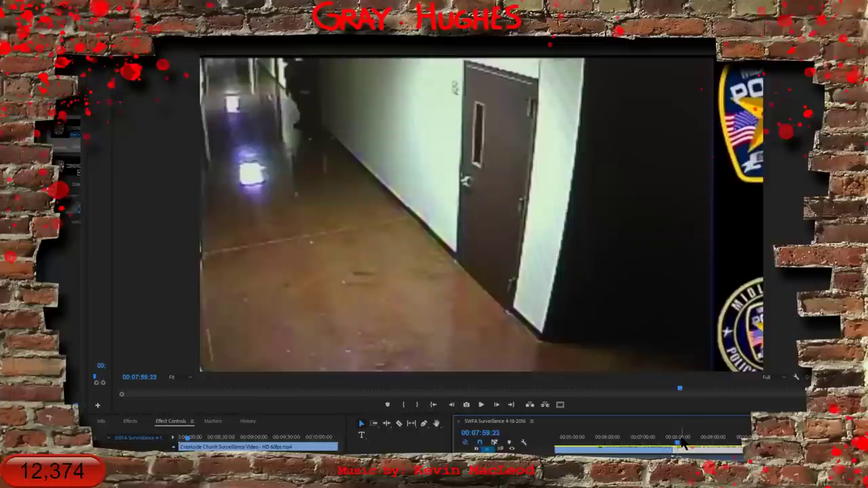
key("k")
key("l")
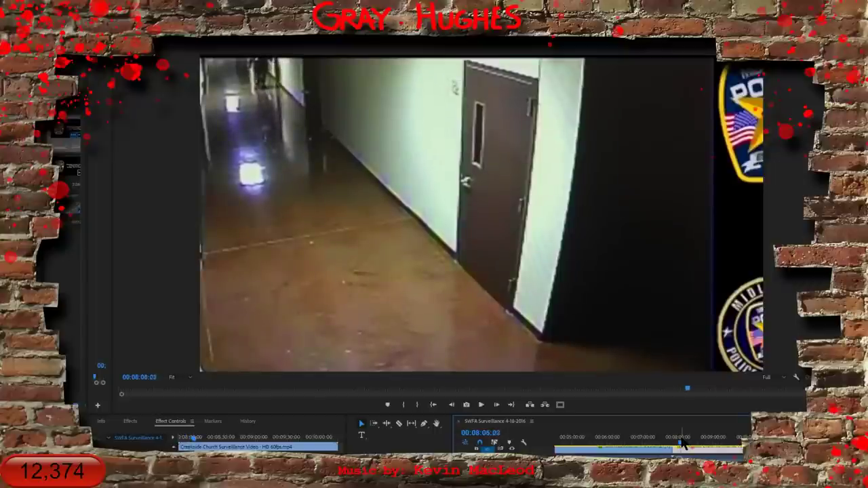
Step through the hallway footage from about 00:08:05 onward into the lobby camera view at about 00:08:10
key("Left")
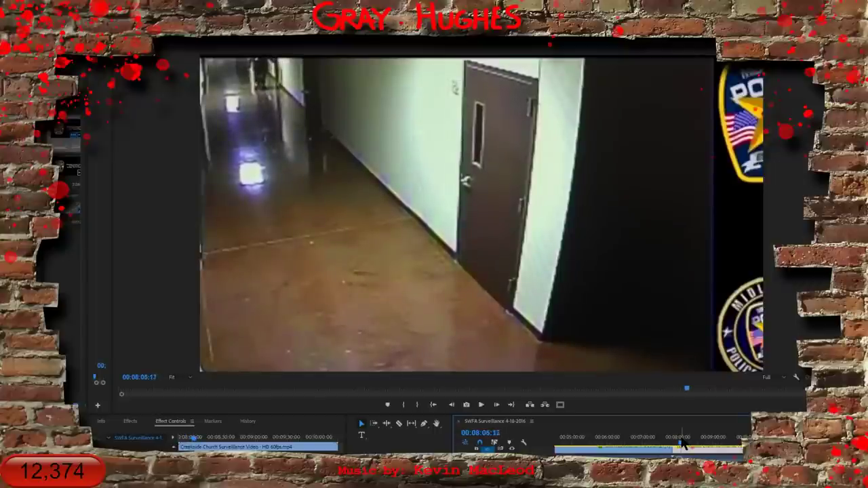
key("Right")
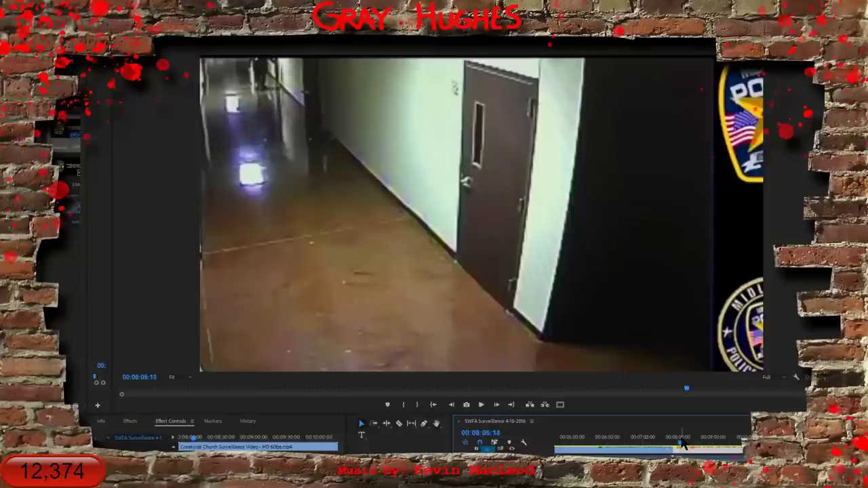
key("Right")
key("Right")
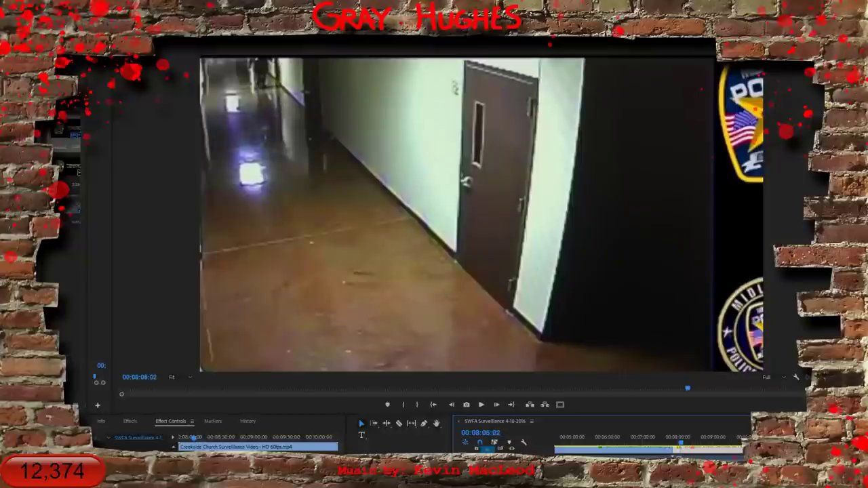
key("equal")
key("equal")
key("equal")
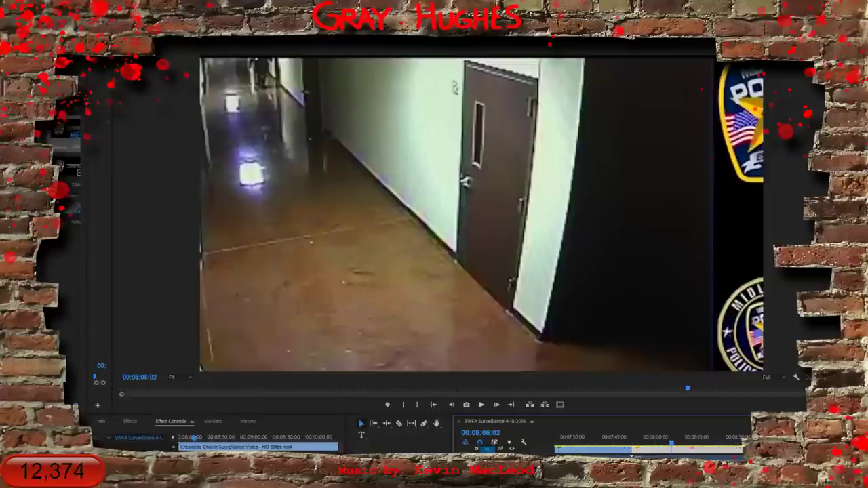
key("Right")
key("Right")
key("Right")
key("Right")
key("Right")
key("Right")
key("Right")
key("Right")
key("Right")
key("Right")
key("Right")
key("Right")
key("Right")
key("Right")
key("Right")
key("Right")
key("Right")
key("Right")
key("Right")
key("Right")
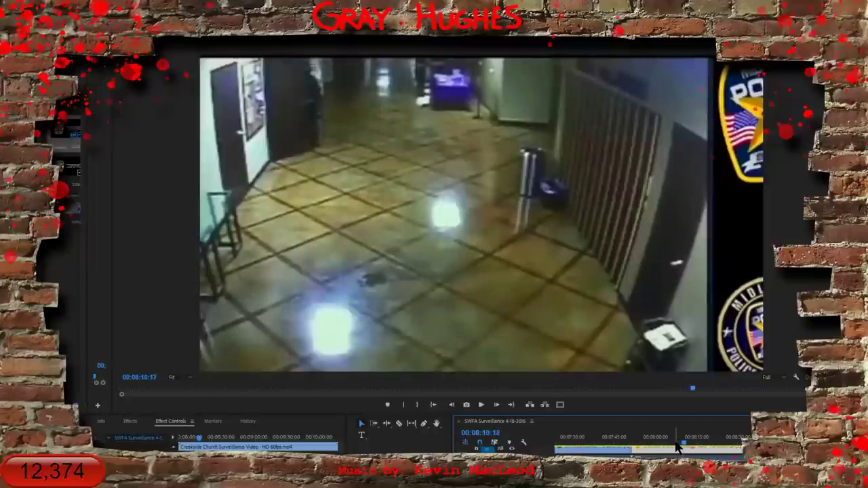
Replay the lobby footage of the figure near the doors from about 00:08:09 to 00:08:26:11
key("j")
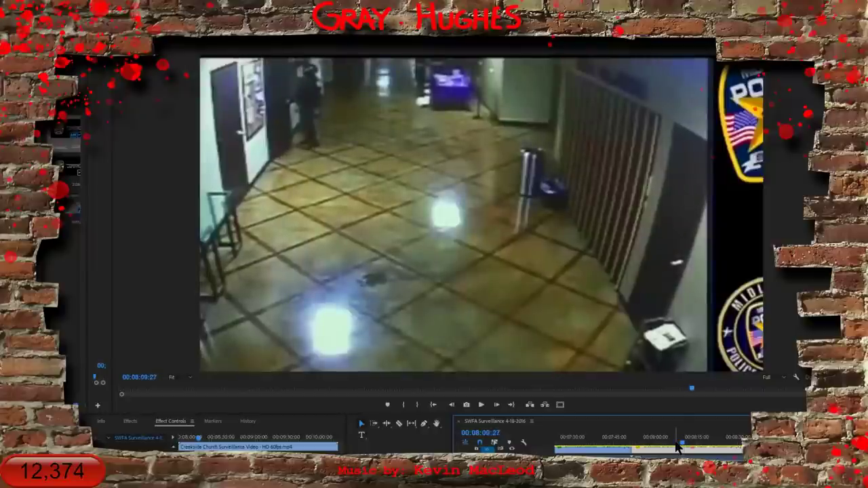
key("l")
key("space")
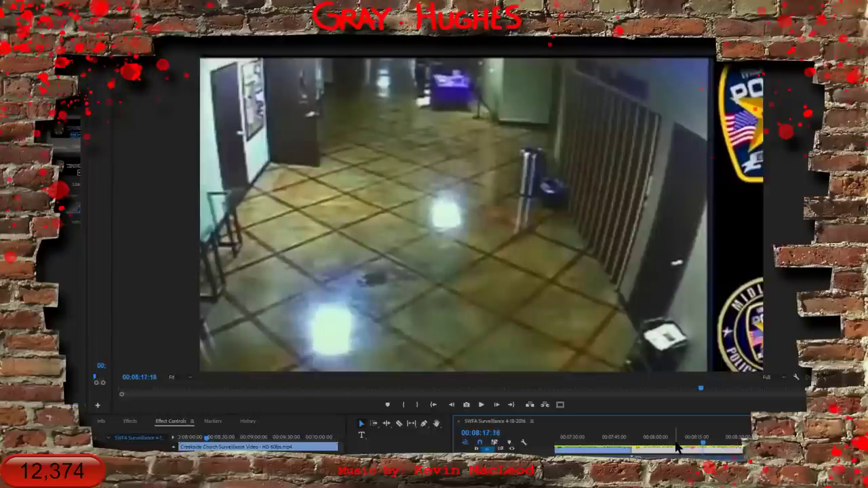
key("space")
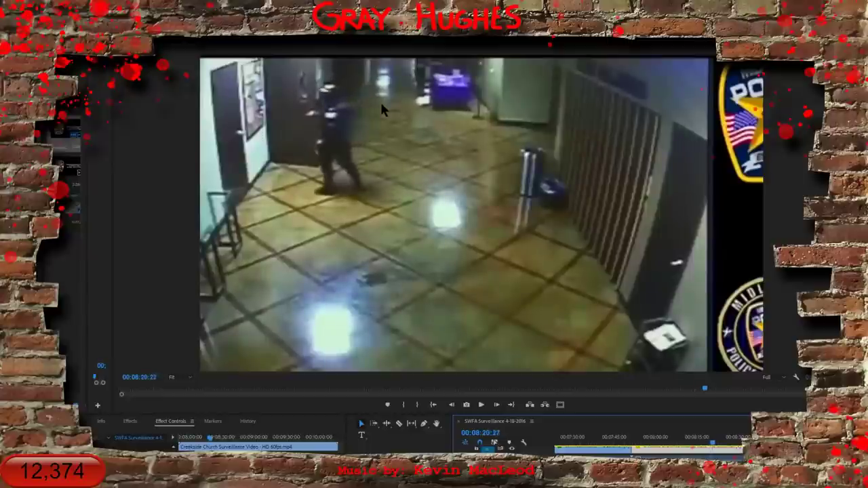
key("j")
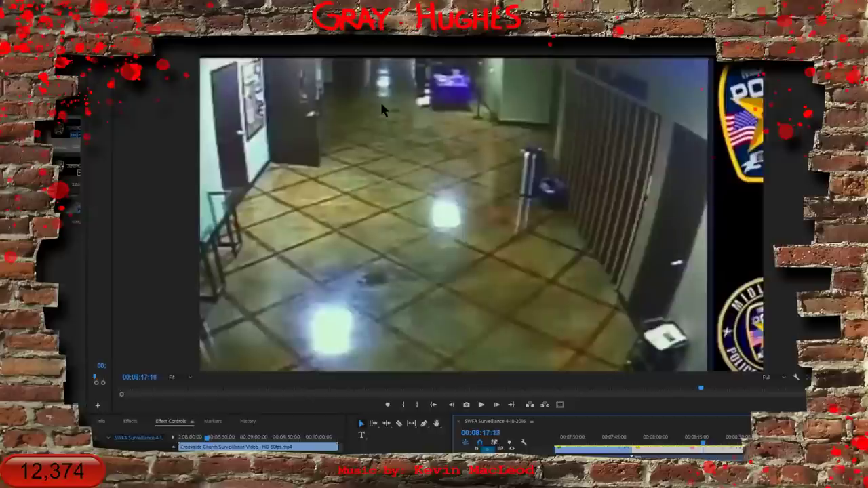
key("l")
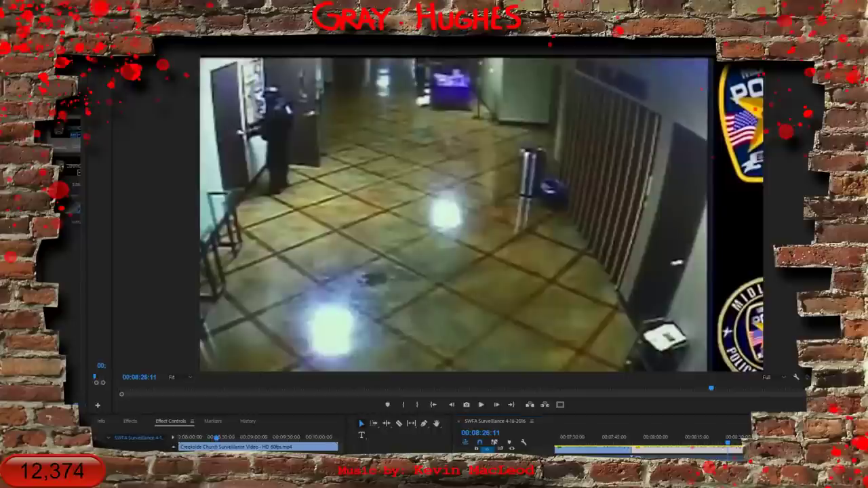
Examine the annotated lobby still with its foot-by-foot height scale in Photos, and return to the footage near 00:08:23:25
mouse_move(0, 82)
left_mouse_down()
mouse_move(407, 66)
mouse_move(388, 65)
left_mouse_up()
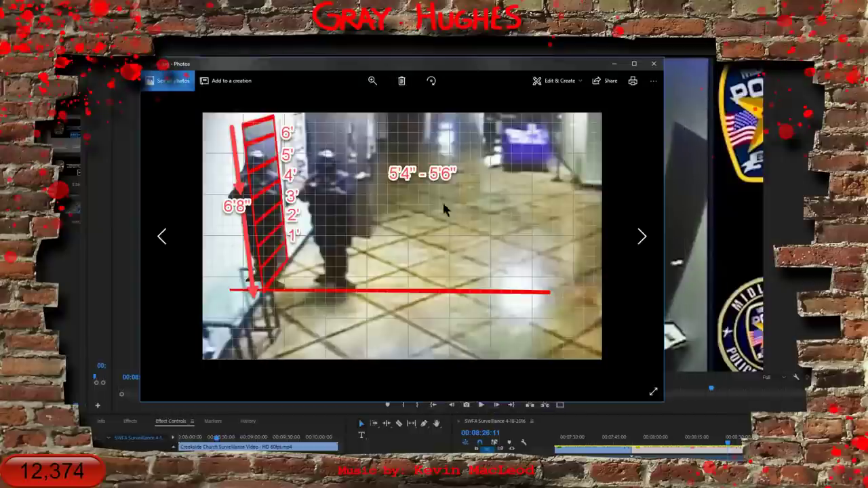
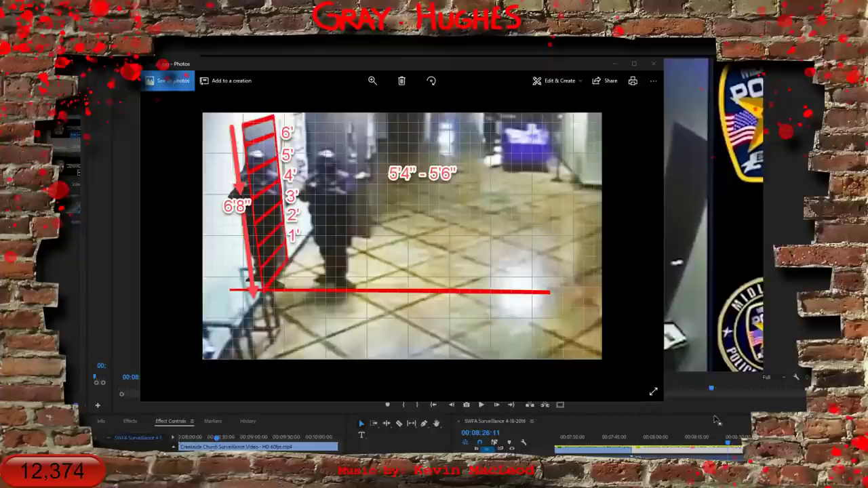
left_click(729, 445)
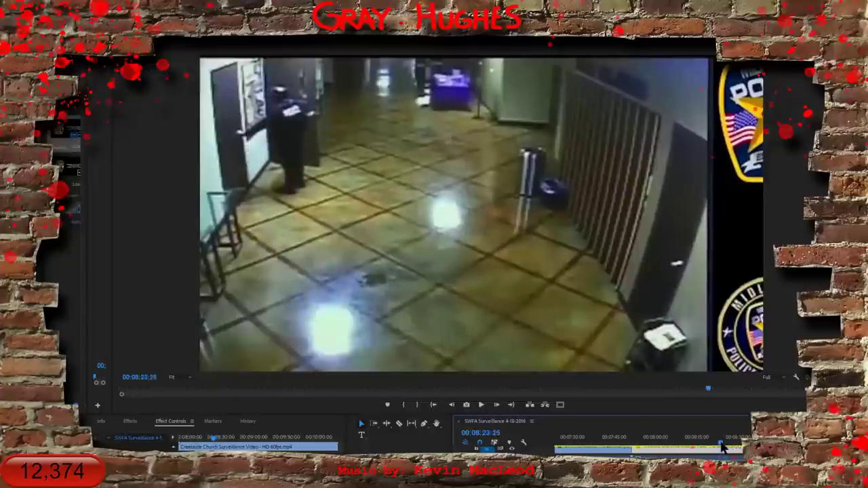
Move ahead to the hallway footage at about 00:09:38 and step back to the figure's approach past the open door
left_click_drag(728, 441, 771, 441)
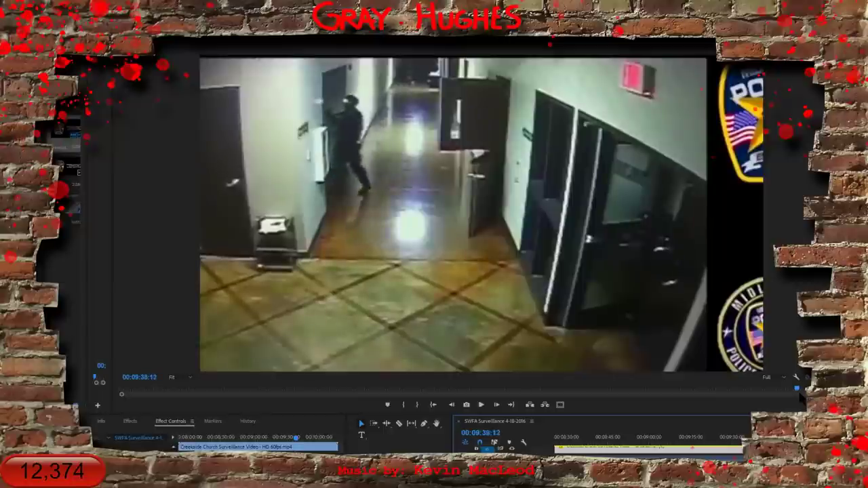
key("Left")
key("Left")
key("Left")
key("Left")
key("Left")
key("Left")
key("Left")
key("Left")
key("Left")
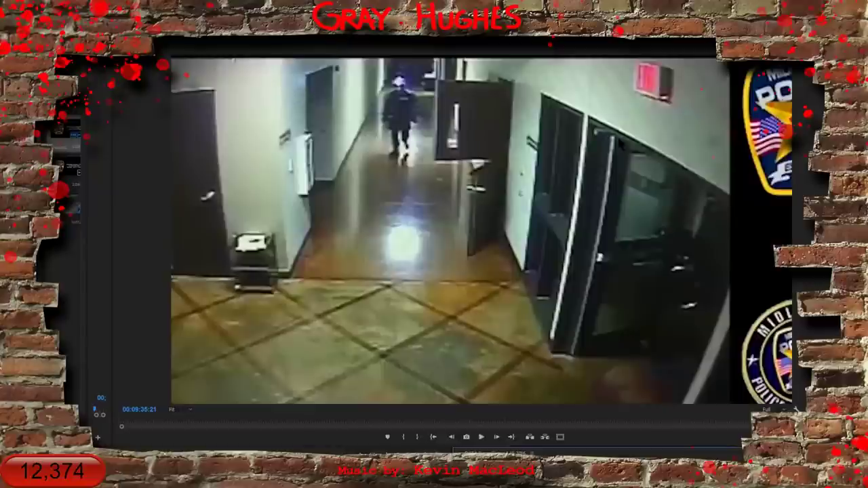
Step forward through the figure's movement along the hallway to about 00:09:40:03
key("Right")
key("Right")
key("Right")
key("Right")
key("Right")
key("Right")
key("Right")
key("Right")
key("Right")
key("Right")
key("Right")
key("Right")
key("Right")
key("Right")
key("Right")
key("Right")
key("Right")
key("Right")
key("Right")
key("Right")
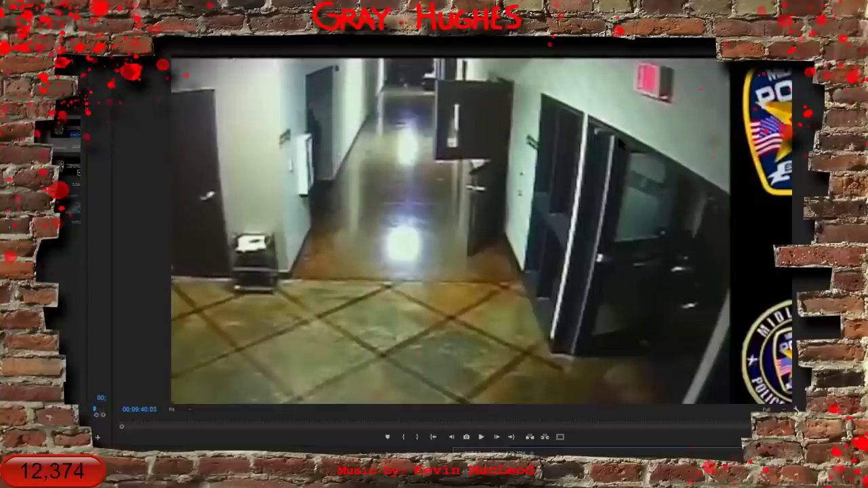
Step backward from about 00:09:40:03 to review the figure's movement past the open hallway door
key("Left")
key("Left")
key("Left")
key("Left")
key("Left")
key("Left")
key("Left")
key("Left")
key("Left")
key("Left")
key("Left")
key("Left")
key("Left")
key("Left")
key("Left")
key("Left")
key("Left")
key("Left")
key("Left")
key("Left")
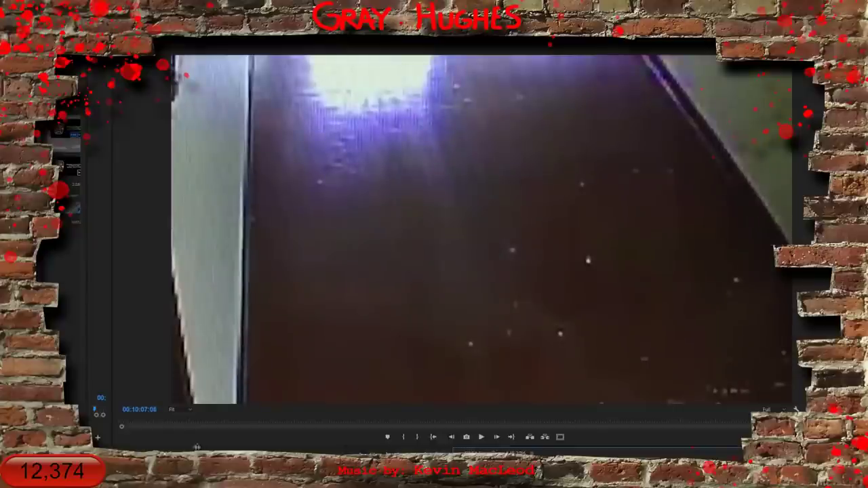
Reduce the preview magnification and lower the surveillance clip's scale so more of the corridor fits in the frame
left_click_drag(197, 447, 183, 305)
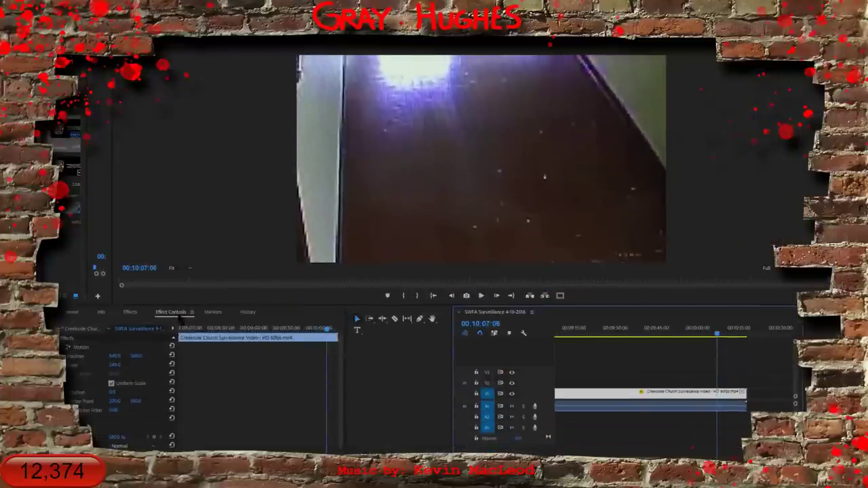
left_click(116, 365)
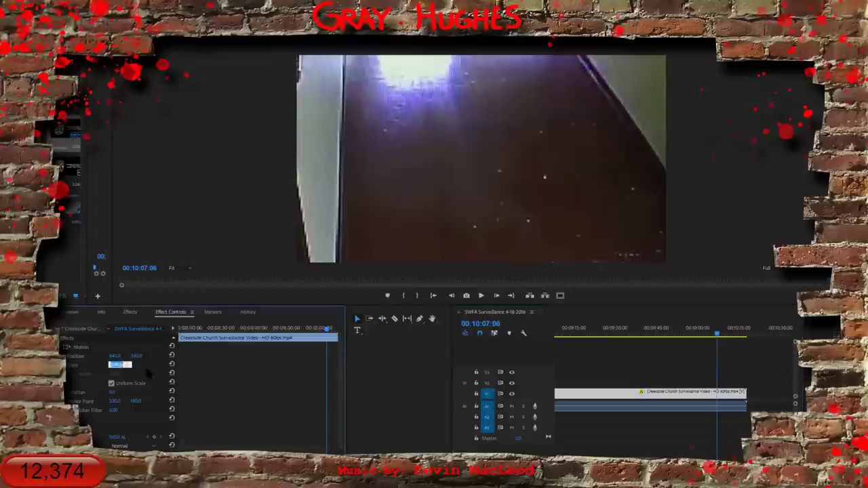
left_click(186, 268)
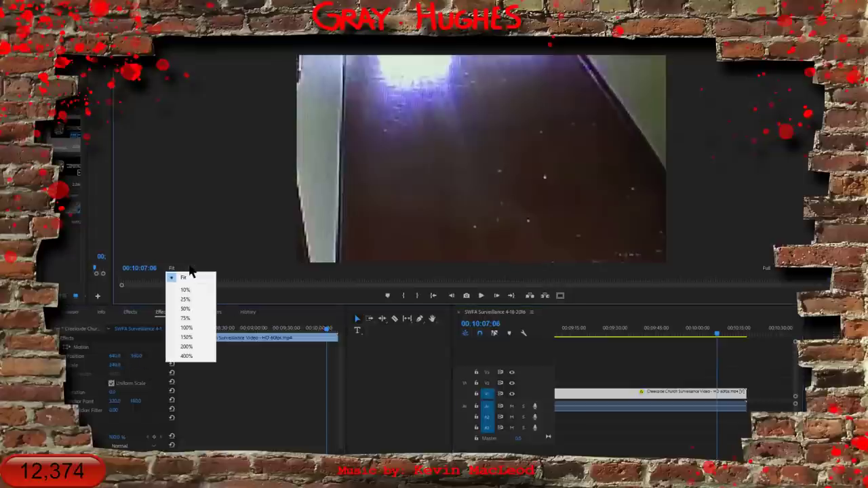
left_click(187, 310)
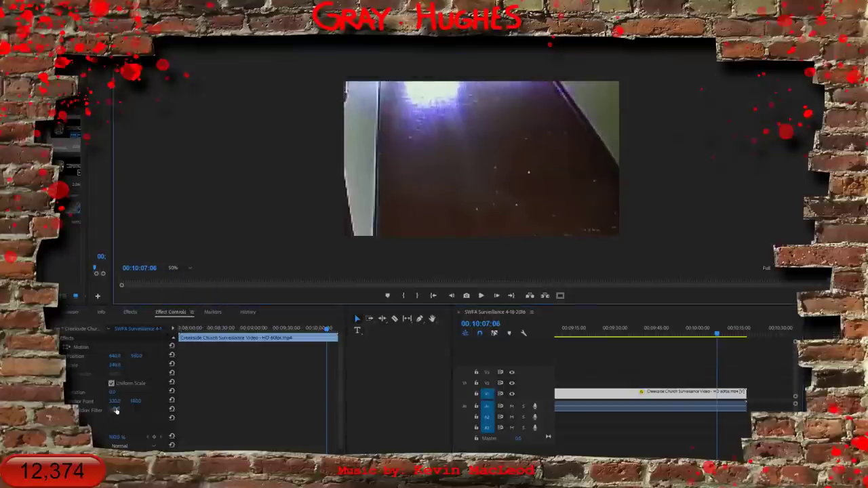
mouse_move(113, 366)
left_mouse_down()
mouse_move(68, 366)
mouse_move(105, 367)
left_mouse_up()
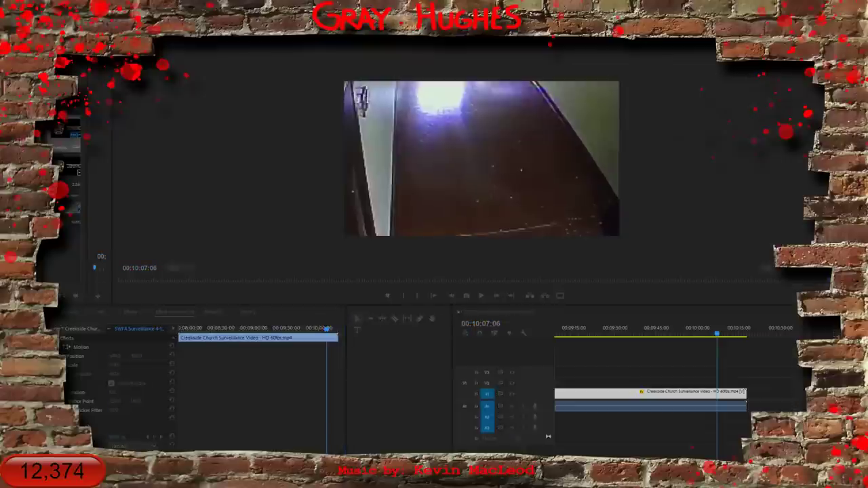
Move to the figure in the close-up corridor shot at about 00:09:55:06 and set the preview magnification to 100%
left_click_drag(717, 336, 685, 344)
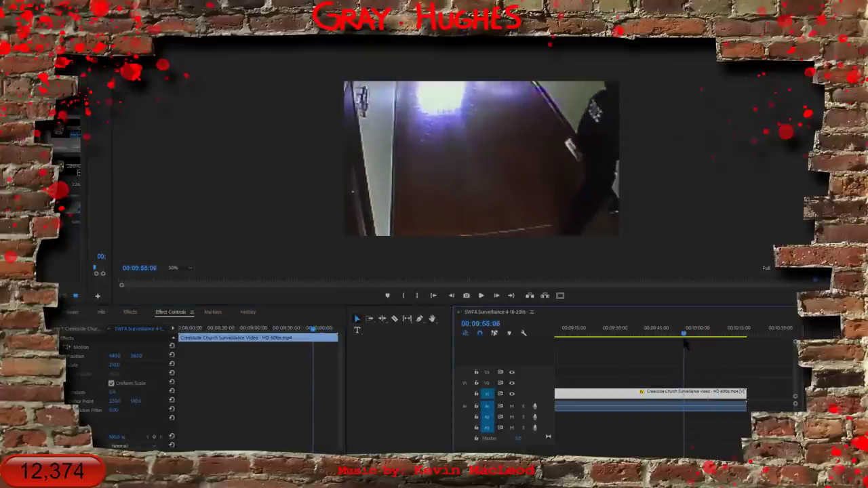
left_click(188, 270)
left_click(186, 329)
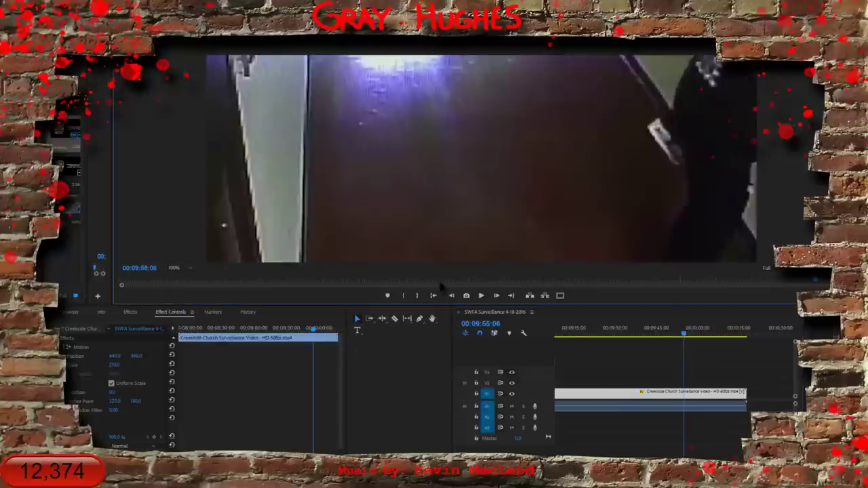
Step back through the close-up corridor shot from 00:09:55:06 and review the figure's movement around 00:09:54
key("Left")
key("Left")
key("Left")
key("Left")
key("Left")
key("Left")
key("Left")
key("Left")
key("Left")
key("Left")
key("Left")
key("Left")
key("Left")
key("Left")
key("Left")
key("Left")
key("Left")
key("Left")
key("Left")
key("Left")
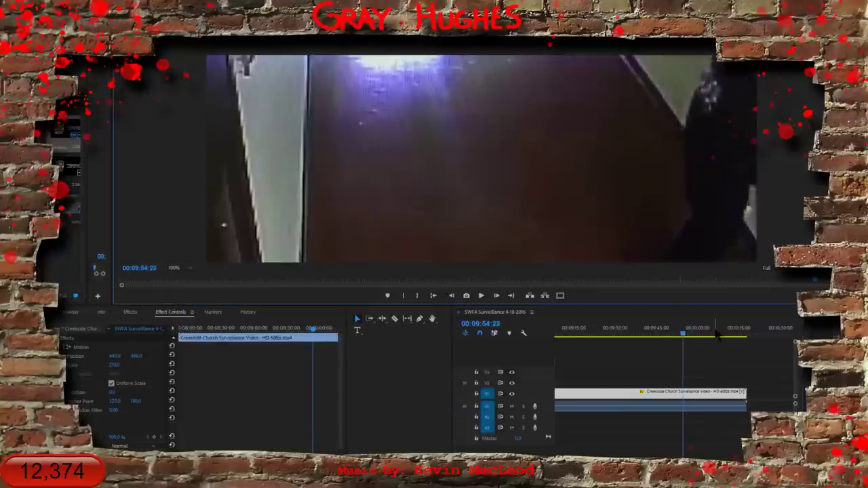
key("l")
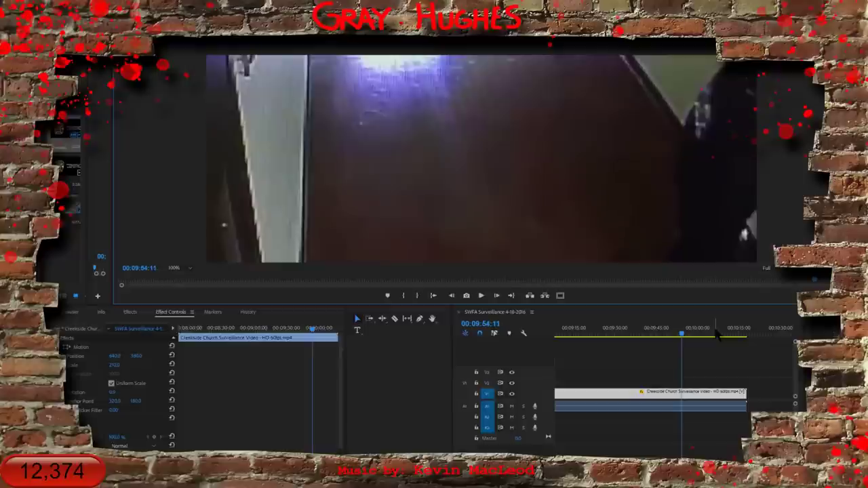
Enlarge the preview area and step back through the figure's corridor movement from 00:09:55:03 to about 00:09:53:28
left_click_drag(343, 306, 353, 435)
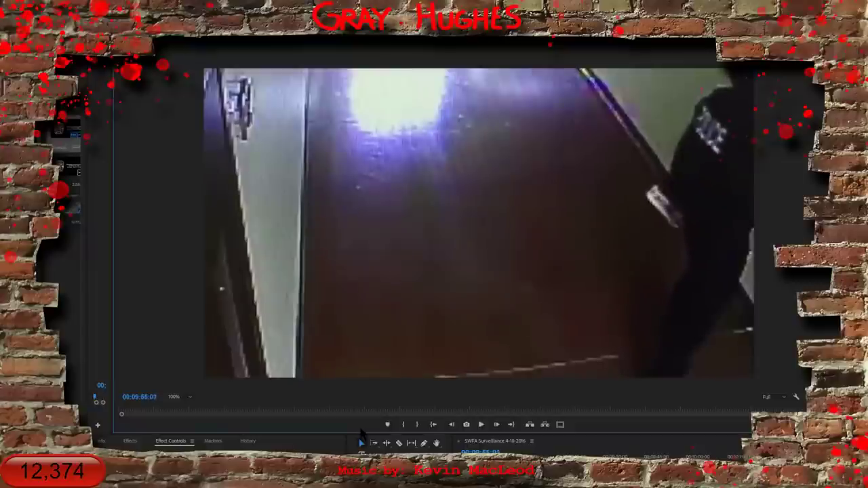
key("Left")
key("Left")
key("Left")
key("Left")
key("Left")
key("Left")
key("Left")
key("Left")
key("Left")
key("Left")
key("Left")
key("Left")
key("Left")
key("Left")
key("Left")
key("Left")
key("Left")
key("Left")
key("Left")
key("Left")
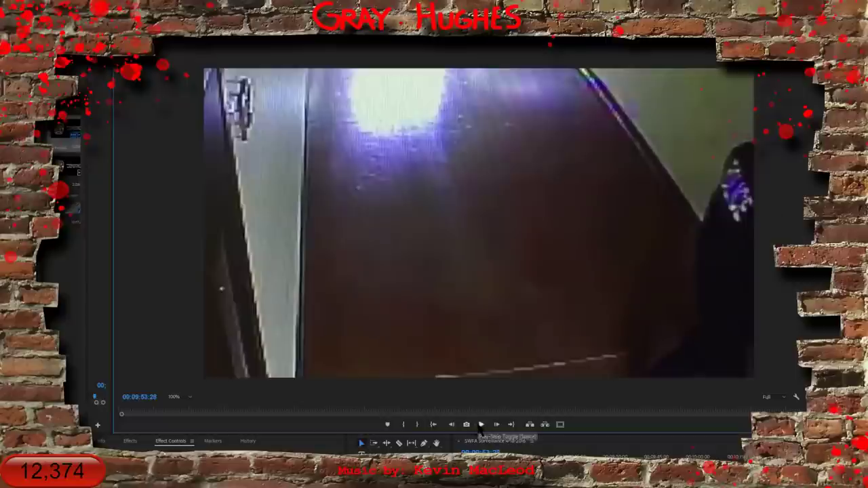
Play from 00:09:53:28 through to the police tip-line card, and return to the close-up corridor footage
left_click(481, 425)
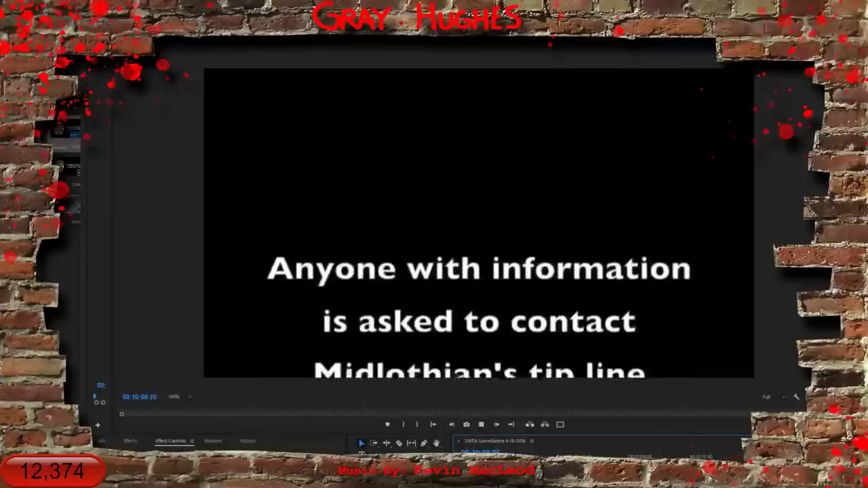
key("space")
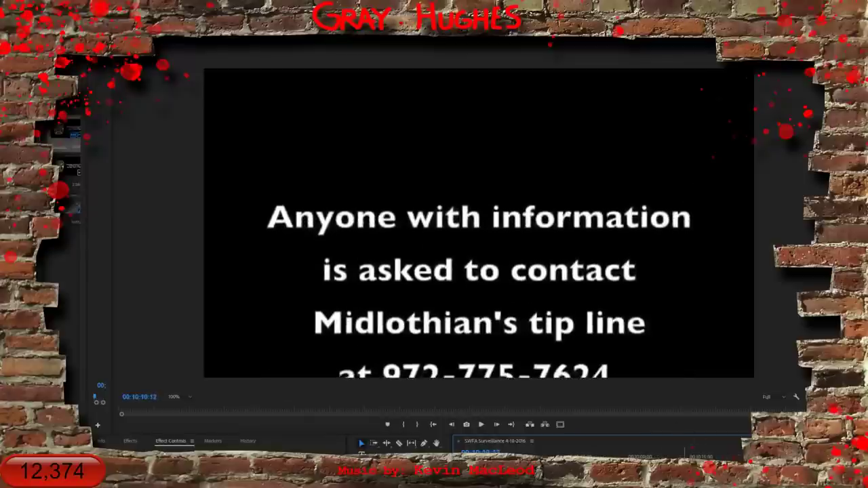
key("Up")
key("Up")
key("Up")
key("Up")
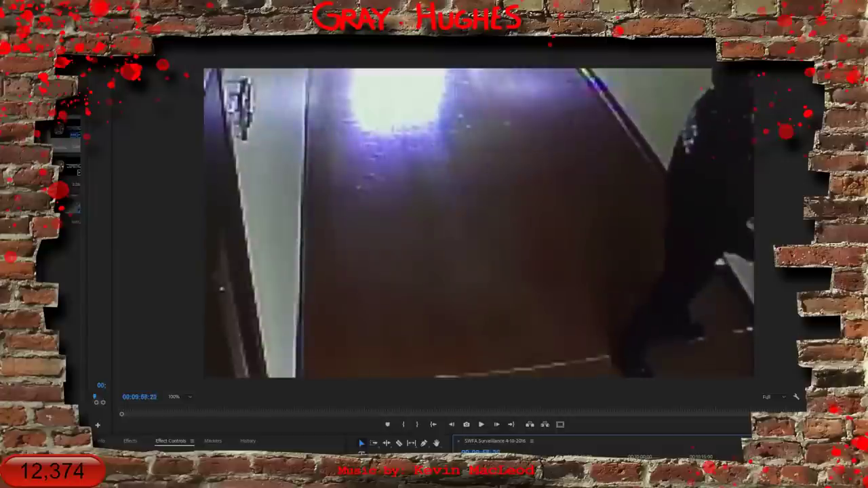
Step through the earlier corridor footage around 00:09:47:18 to examine the figure at the swinging door
key("shift+Left")
key("shift+Left")
key("shift+Left")
key("shift+Left")
key("shift+Left")
key("Right")
key("Right")
key("Right")
key("Right")
key("Right")
key("Right")
key("Right")
key("Right")
key("Right")
key("Right")
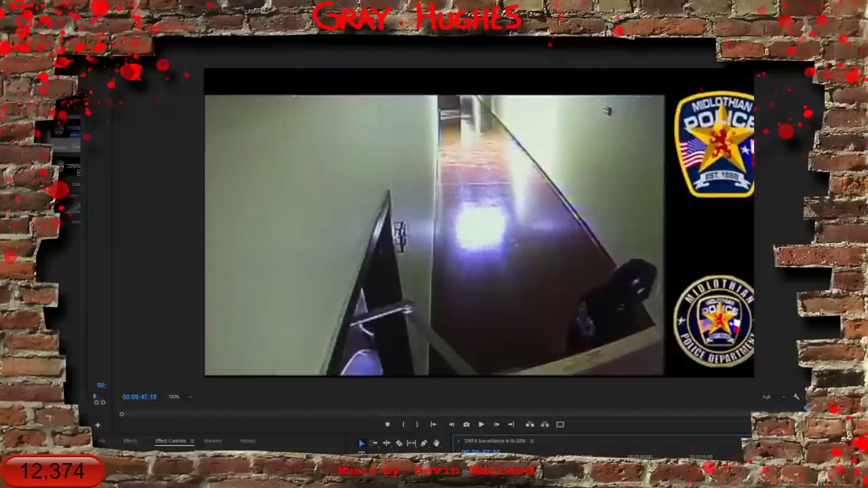
key("shift+Left")
key("shift+Left")
key("shift+Left")
key("shift+Left")
key("shift+Left")
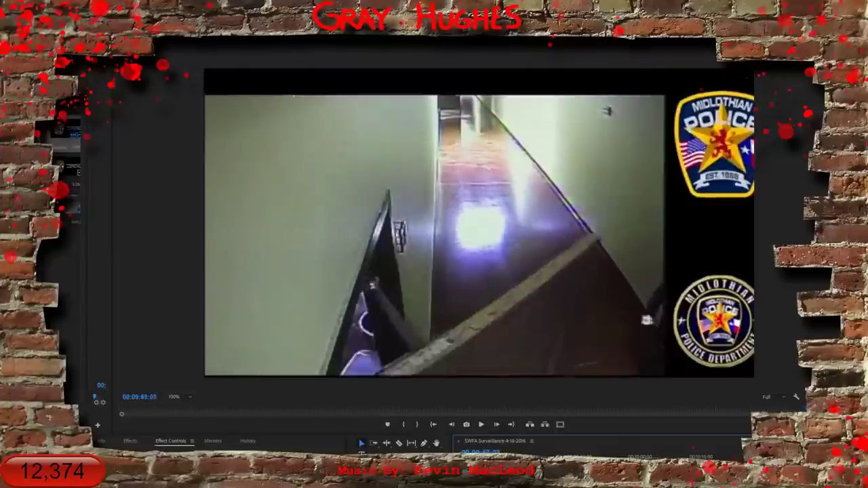
Jump back to the hallway shot at about 00:09:11:18 and advance past the figure to the open-door view
key("Up")
key("shift+Left")
key("shift+Left")
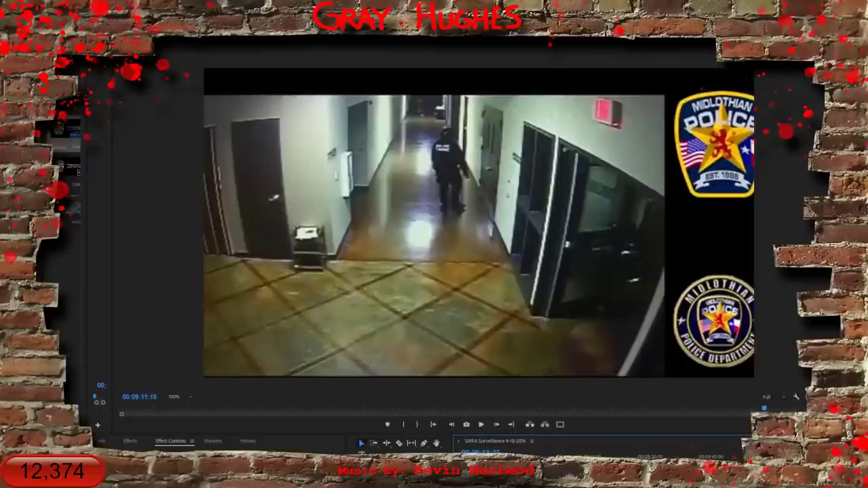
key("shift+Right")
key("shift+Right")
key("shift+Right")
key("shift+Right")
key("shift+Right")
key("shift+Right")
key("shift+Right")
key("shift+Right")
key("shift+Right")
key("shift+Right")
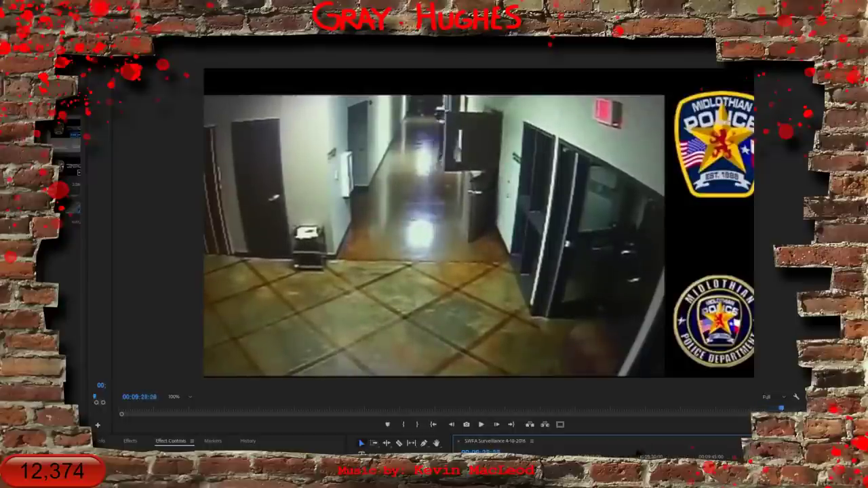
Go to about 00:09:30 and play the figure's approach down the hallway to about 00:09:35
left_click_drag(676, 441, 681, 435)
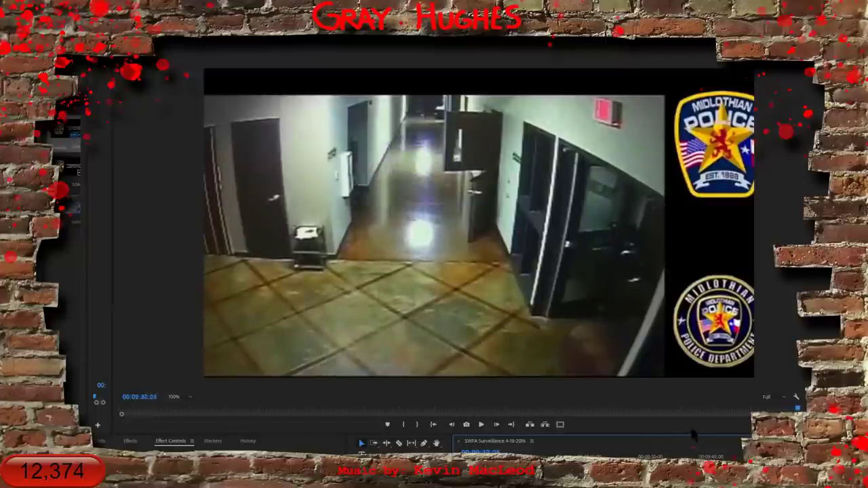
key("l")
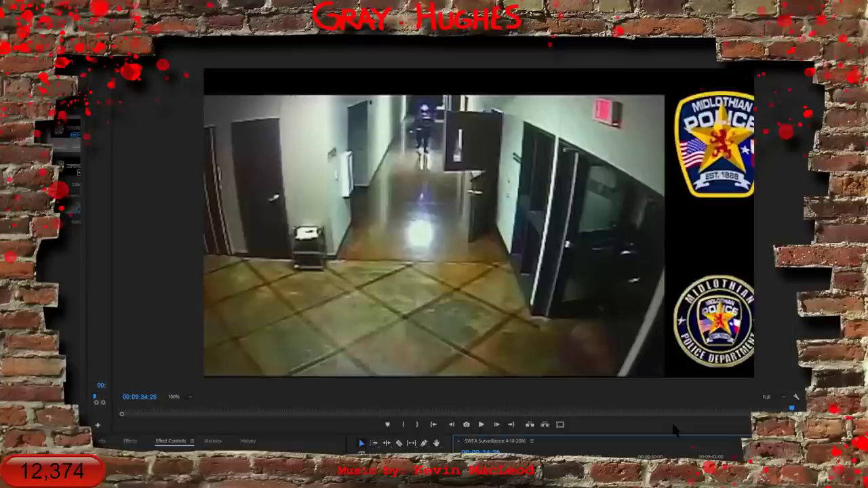
key("Right")
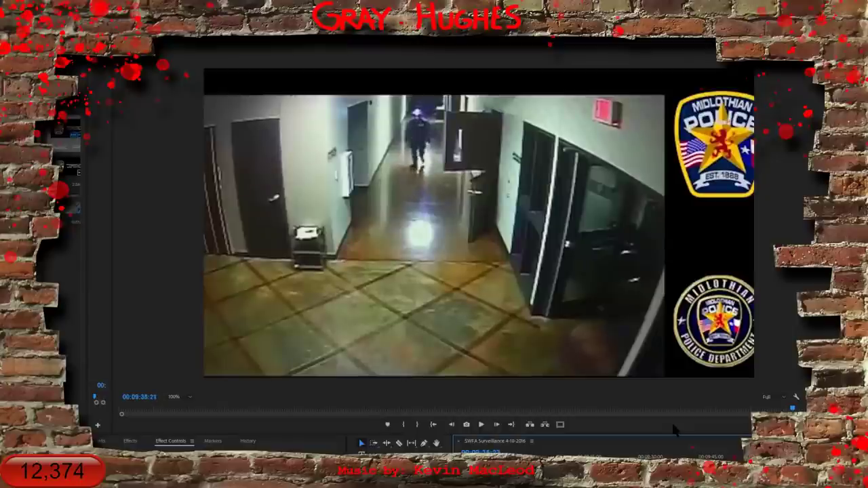